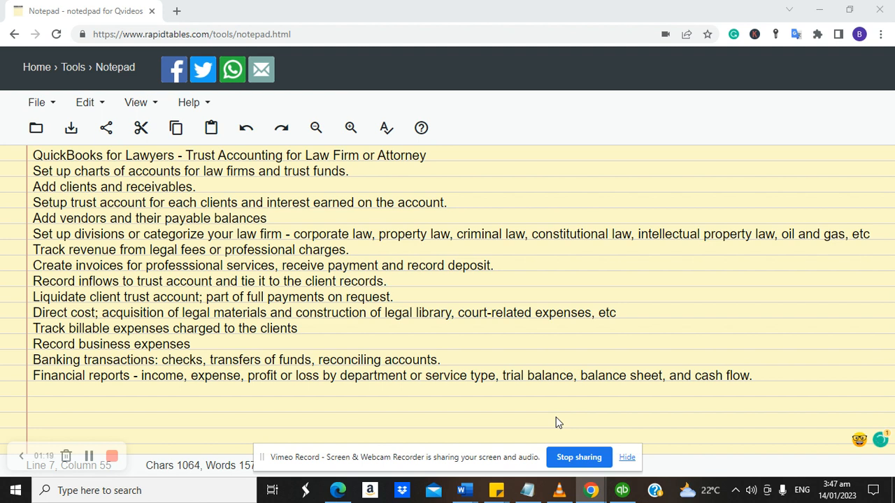
# Insert 'Add bank account.' as a new line after the clients and receivables line.
pyautogui.click(211, 189)
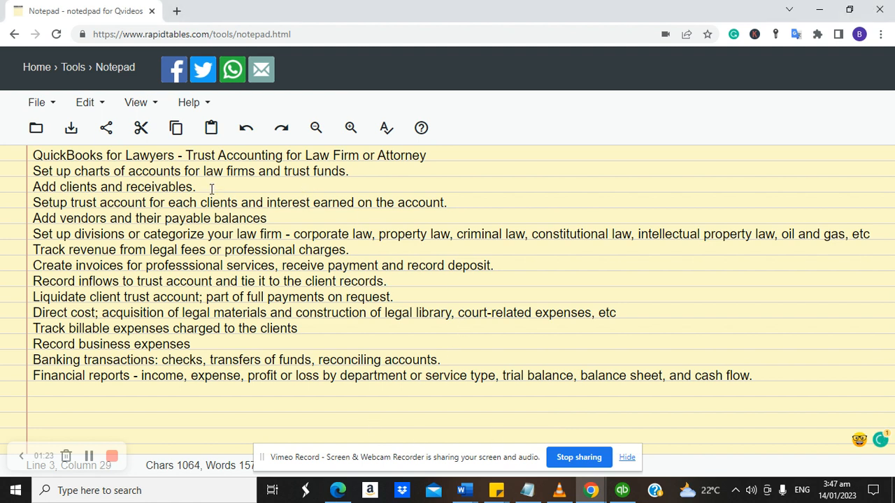
pyautogui.press('Return')
pyautogui.write('Add ban')
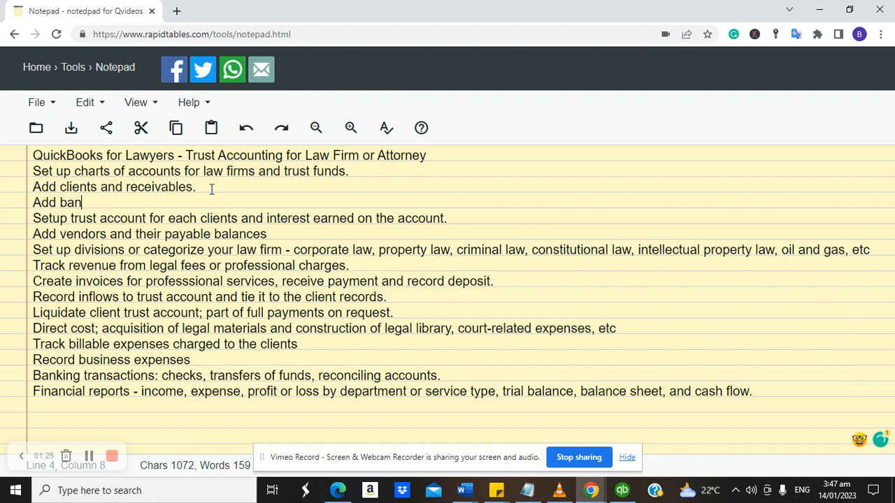
pyautogui.write('k account.')
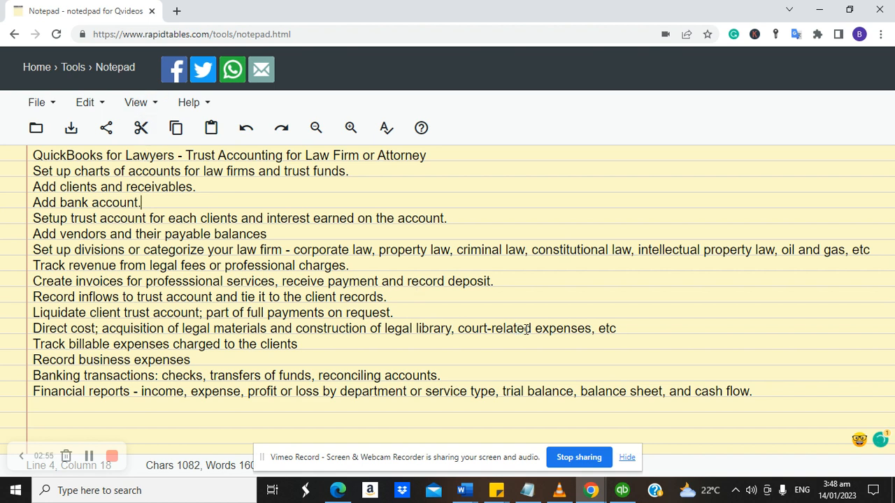
# Insert 'transport' before 'etc' on the direct cost line, so it ends 'court-related expenses, transport etc'.
pyautogui.click(598, 328)
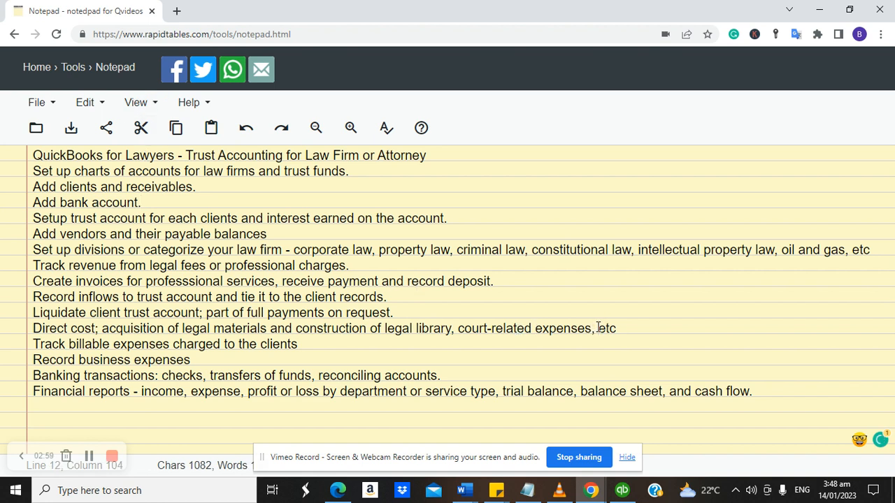
pyautogui.write('h')
pyautogui.press('BackSpace')
pyautogui.write('transport')
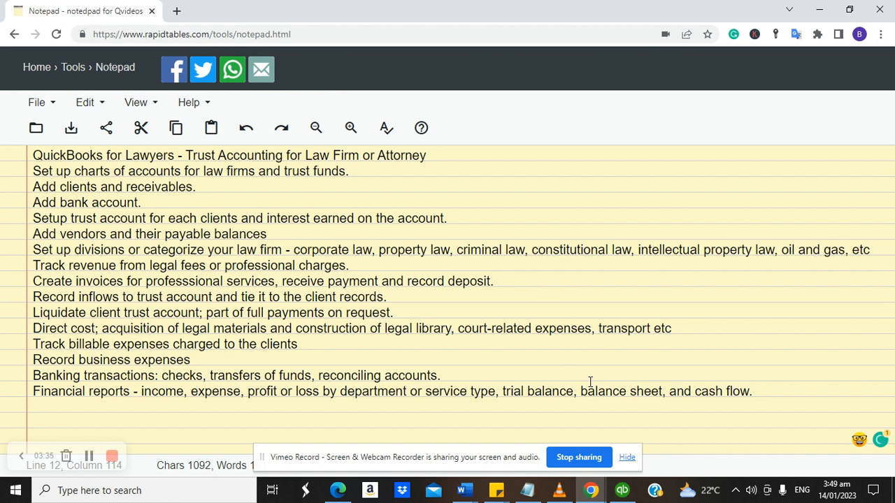
pyautogui.moveTo(628, 493)
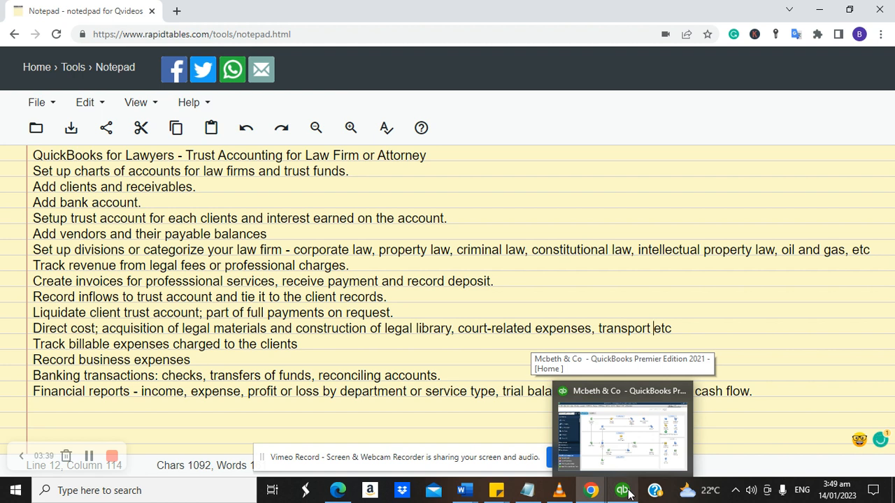
# Bring the QuickBooks window with the Mcbeth & Co company file to the front.
pyautogui.click(622, 491)
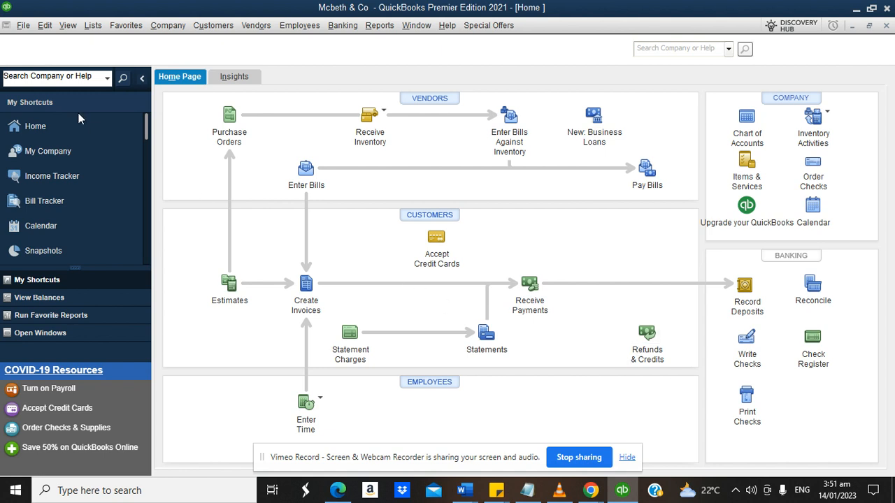
pyautogui.click(45, 29)
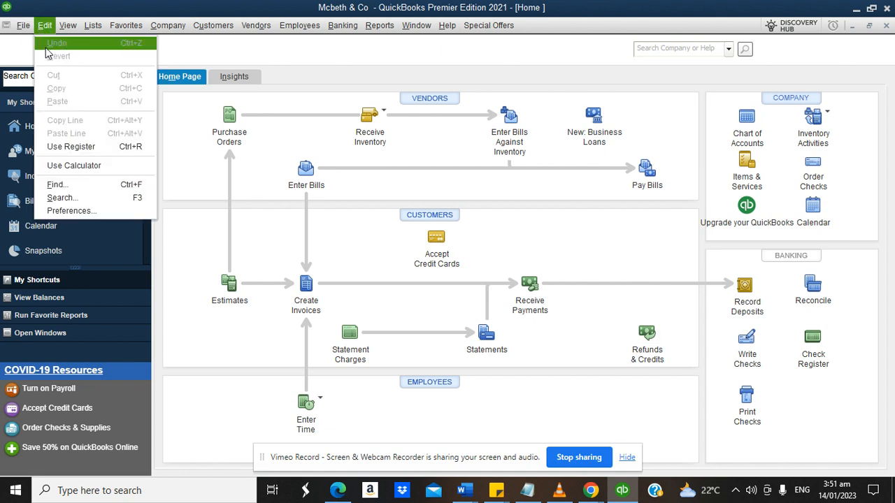
pyautogui.click(74, 210)
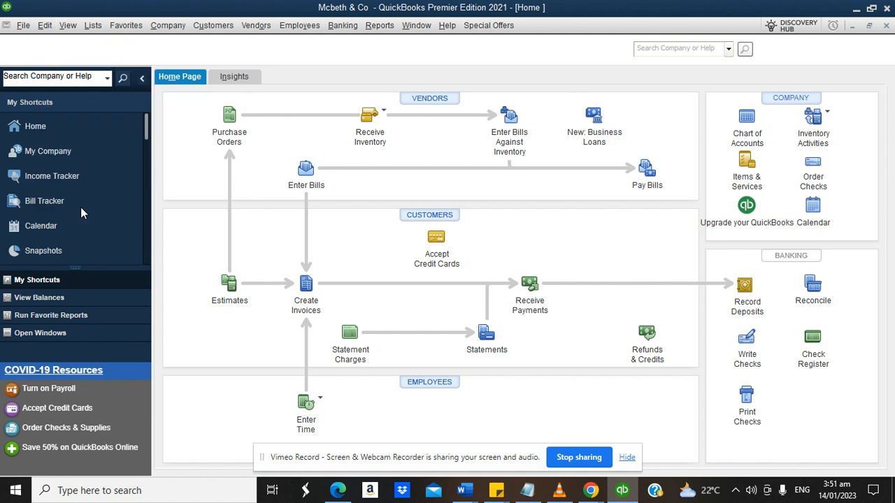
pyautogui.click(299, 170)
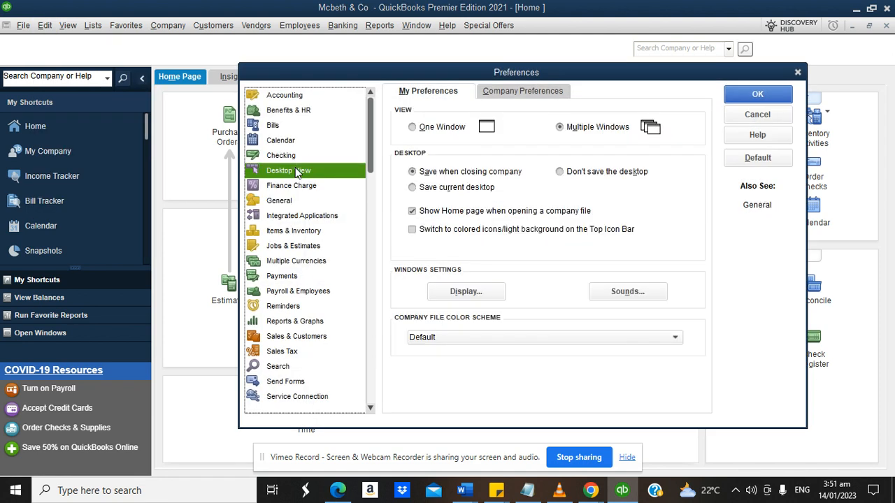
pyautogui.click(495, 95)
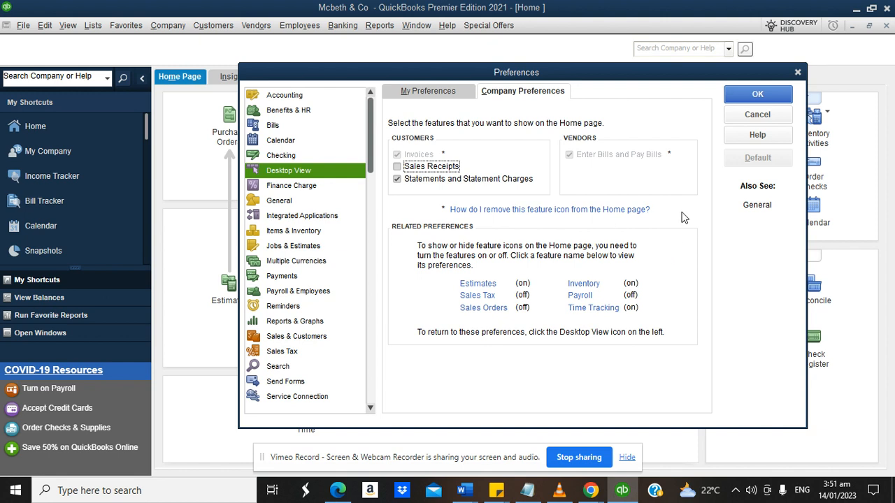
pyautogui.click(487, 309)
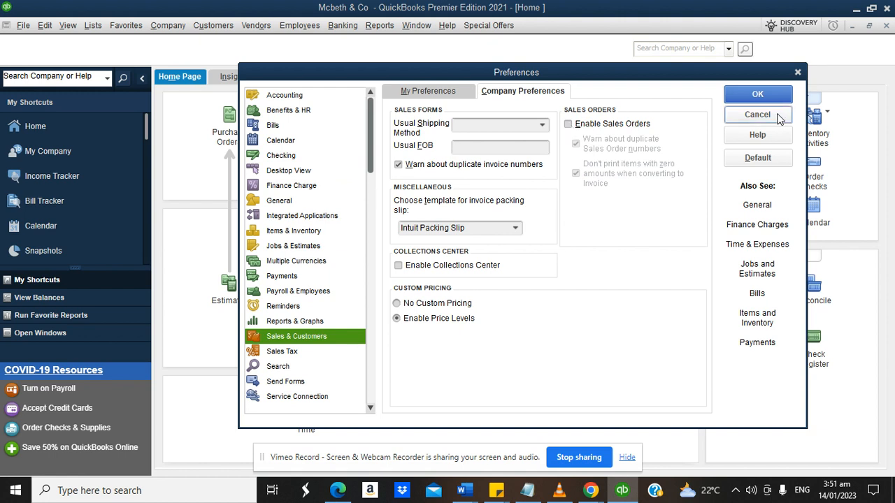
pyautogui.click(760, 92)
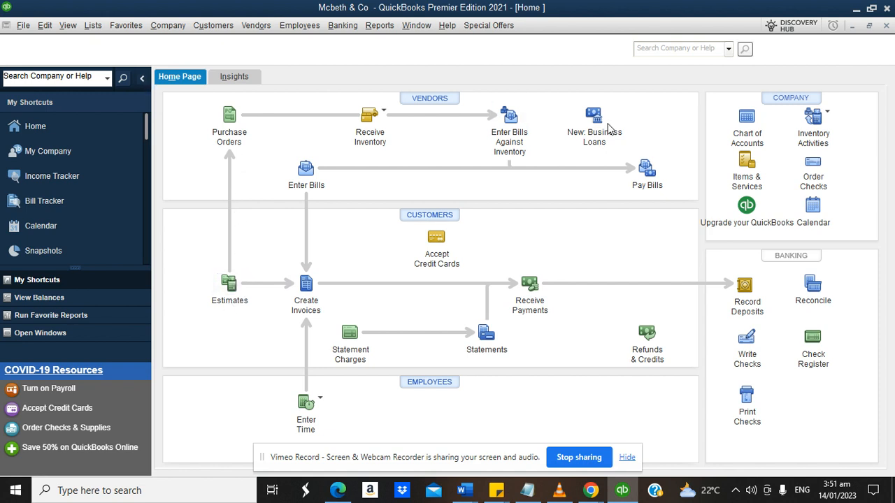
pyautogui.click(50, 26)
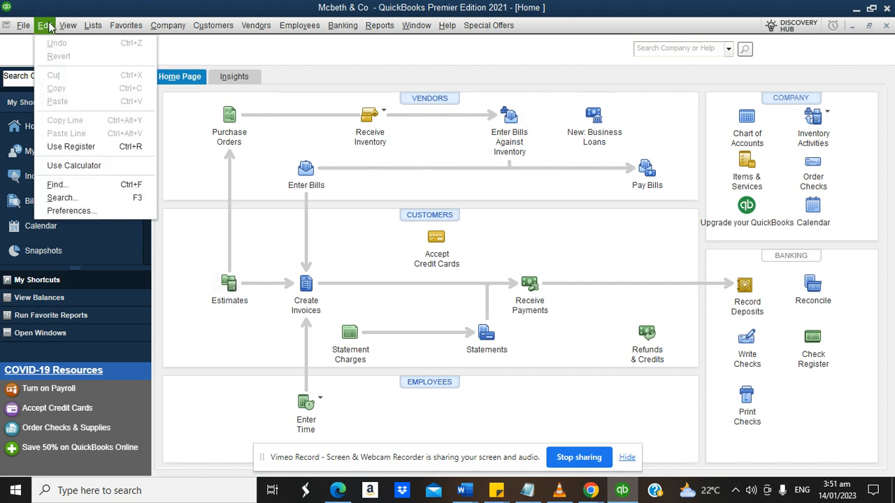
pyautogui.click(79, 210)
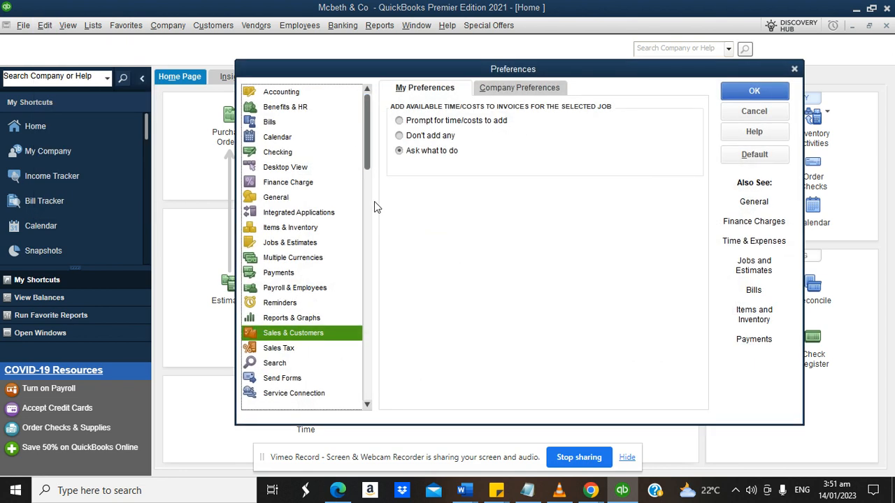
pyautogui.click(301, 168)
pyautogui.click(499, 93)
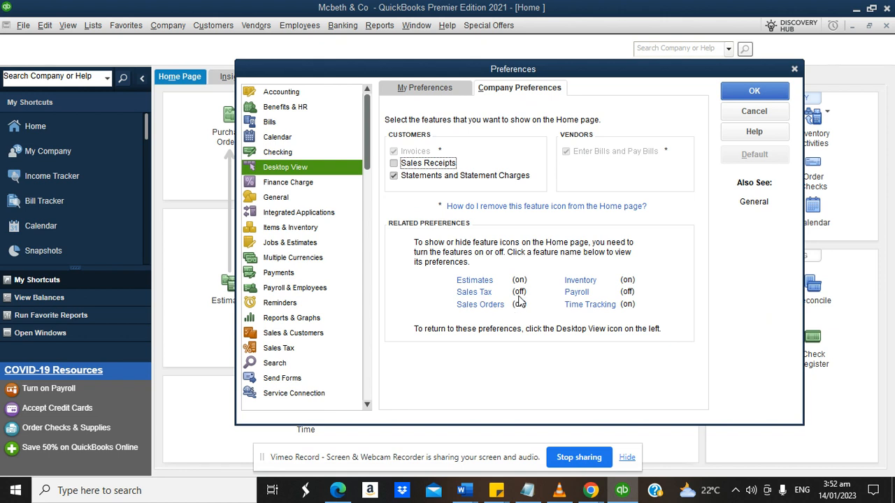
pyautogui.click(578, 292)
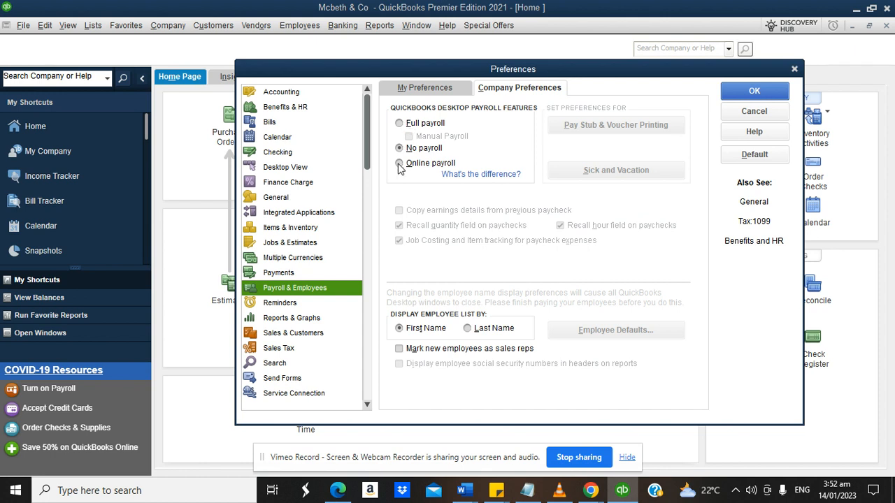
pyautogui.click(735, 96)
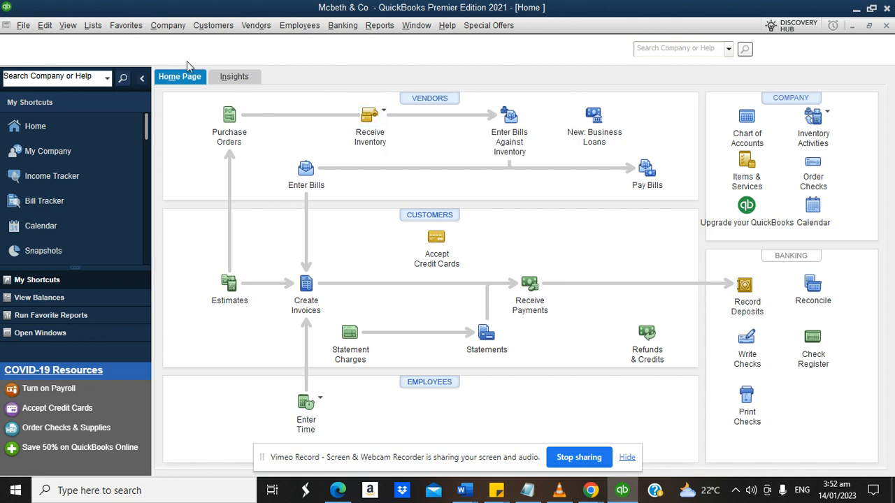
# Open the Chart of Accounts and inspect Advanced Client Costs, its three subaccounts, and Legal Fee Income.
pyautogui.click(93, 25)
pyautogui.click(110, 44)
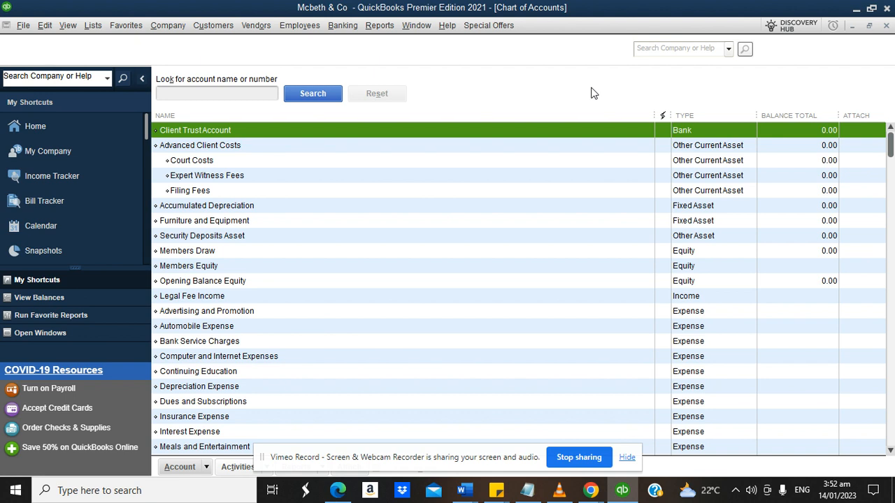
pyautogui.click(216, 149)
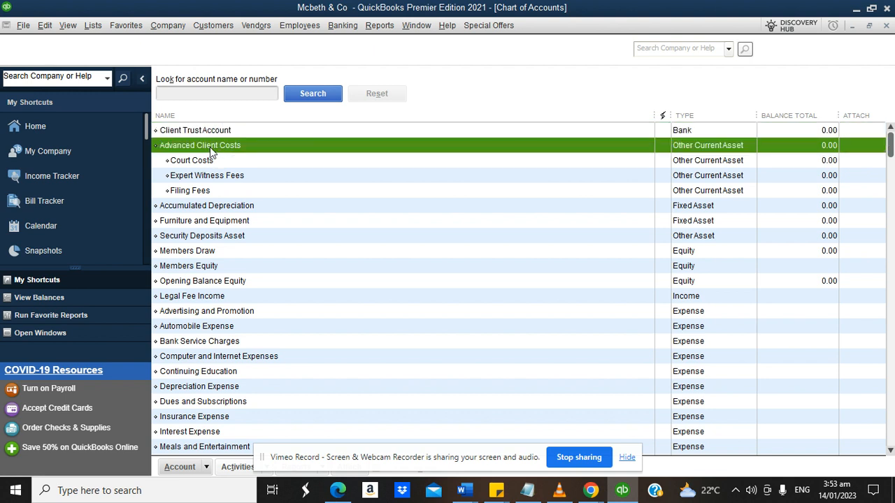
pyautogui.click(208, 165)
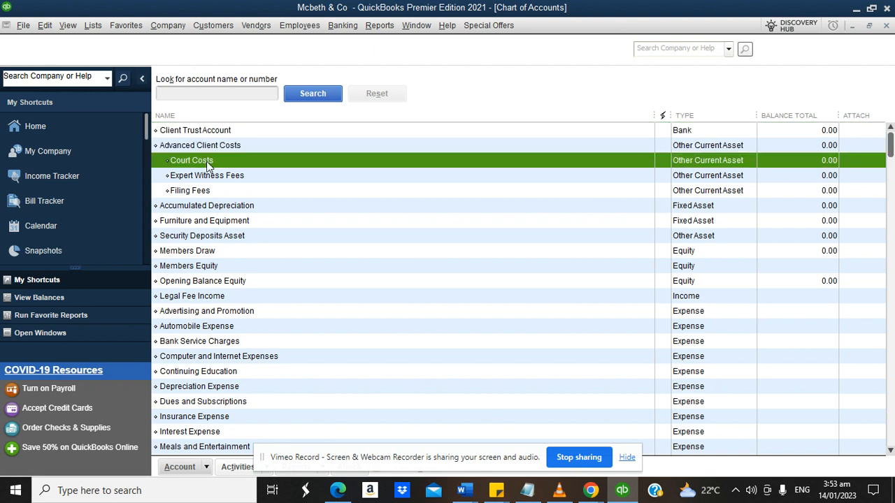
pyautogui.click(209, 177)
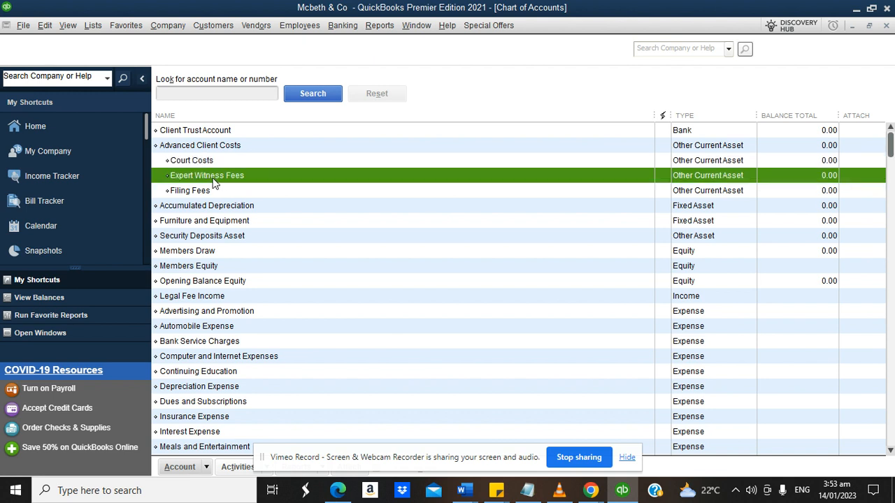
pyautogui.click(216, 193)
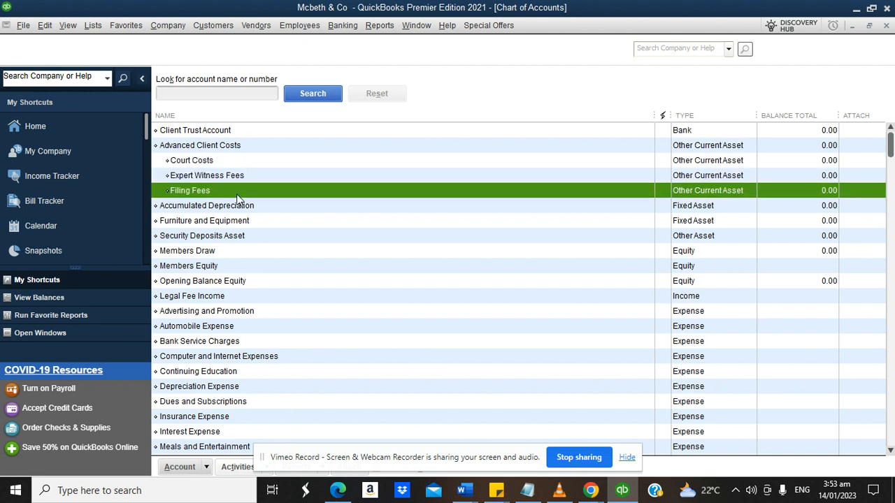
pyautogui.click(643, 297)
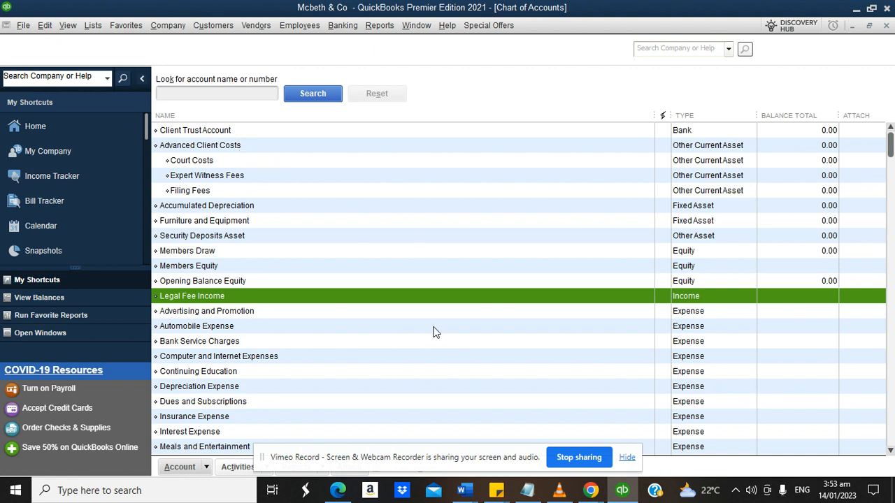
pyautogui.click(594, 492)
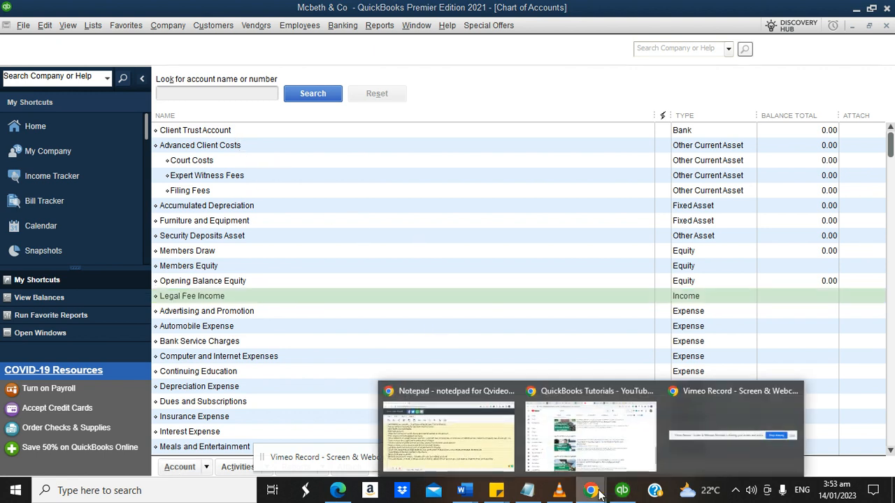
pyautogui.click(469, 430)
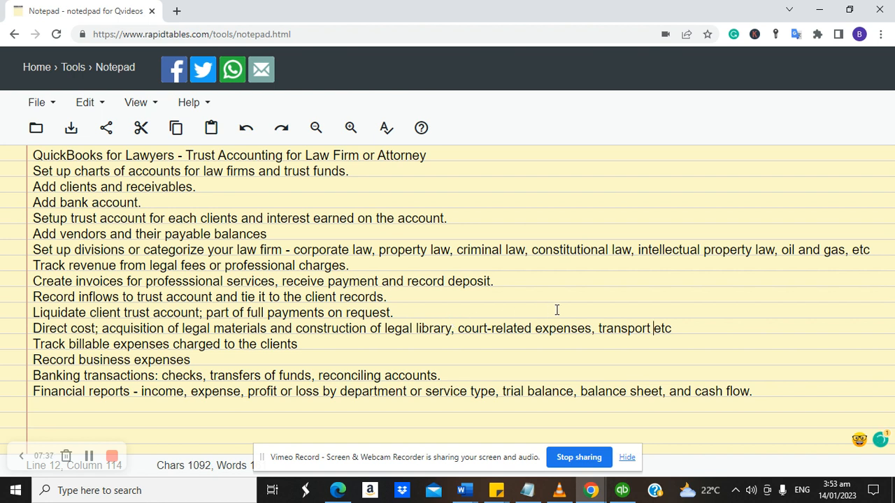
pyautogui.click(622, 491)
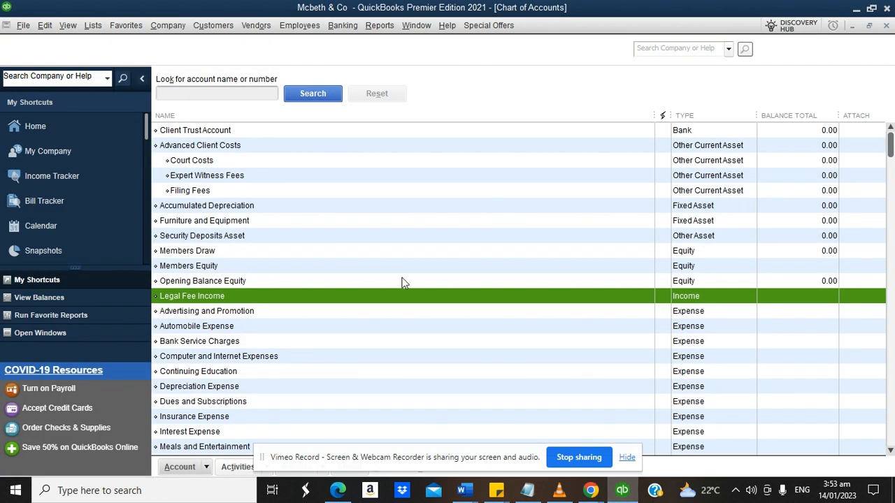
# Create a new Cost of Goods Sold account named 'Construction of Library' and save it.
pyautogui.click(203, 469)
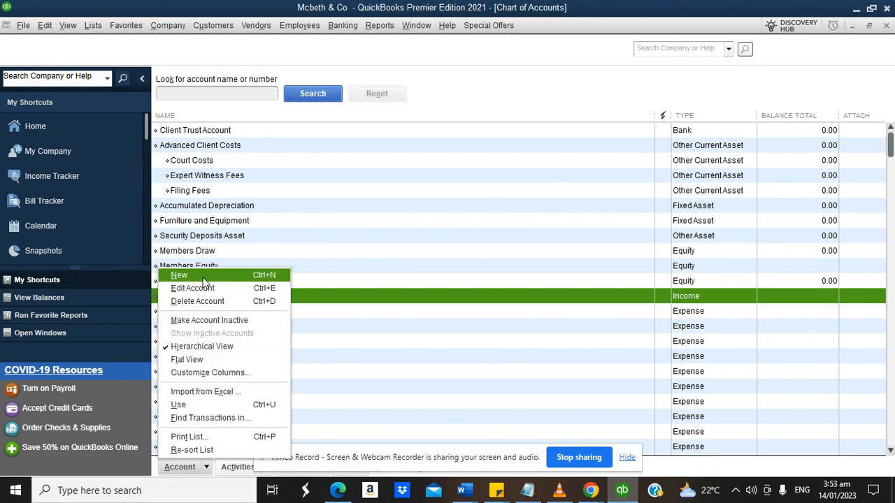
pyautogui.click(196, 275)
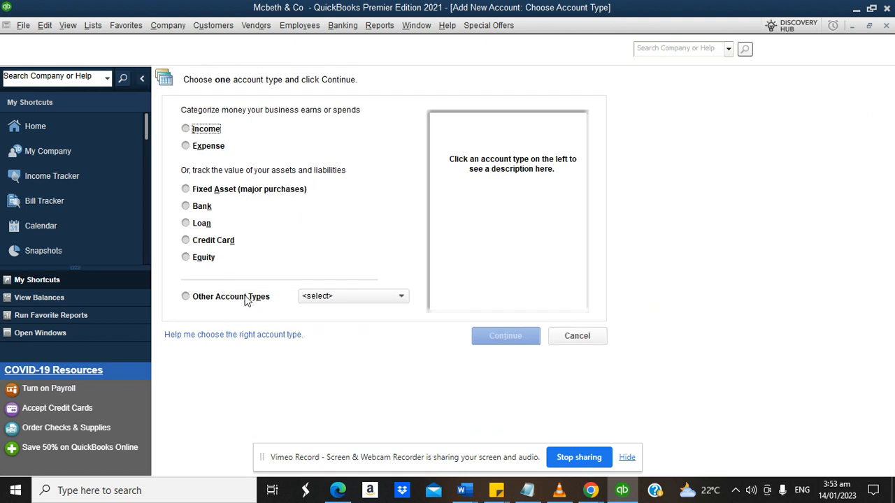
pyautogui.click(248, 298)
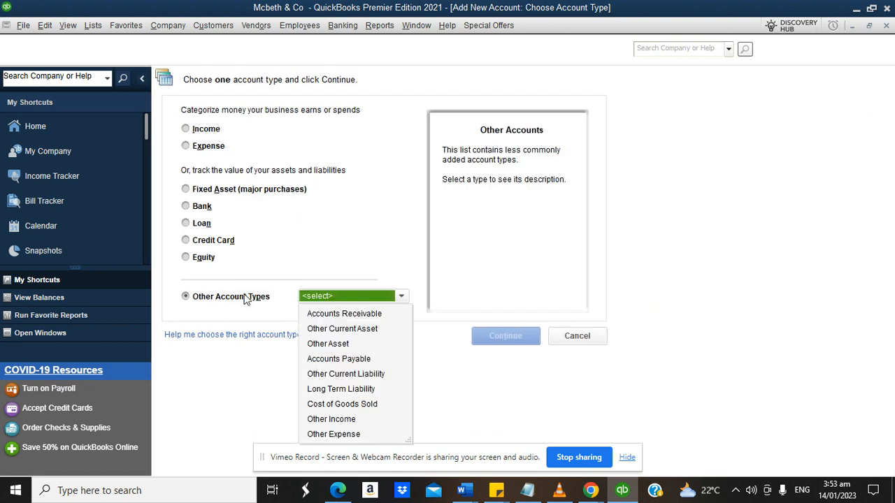
pyautogui.click(350, 404)
pyautogui.click(505, 336)
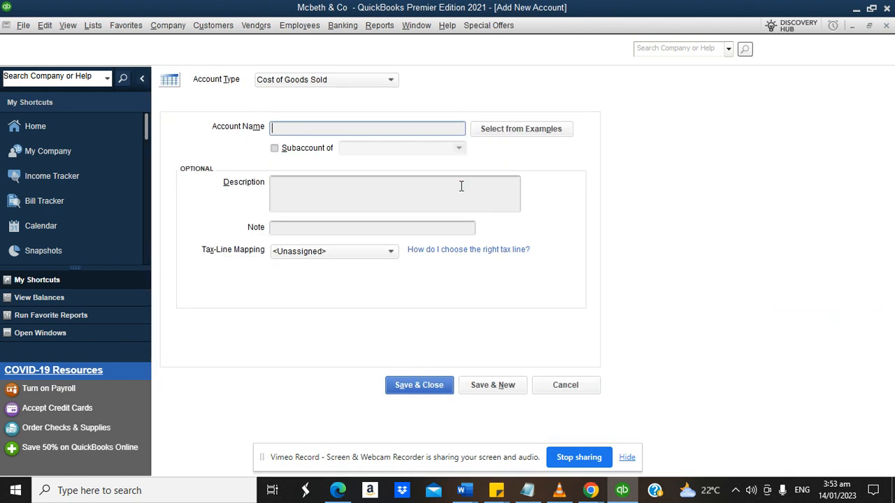
pyautogui.write('COn')
pyautogui.press('BackSpace')
pyautogui.press('BackSpace')
pyautogui.press('BackSpace')
pyautogui.write('Construction of Library for ')
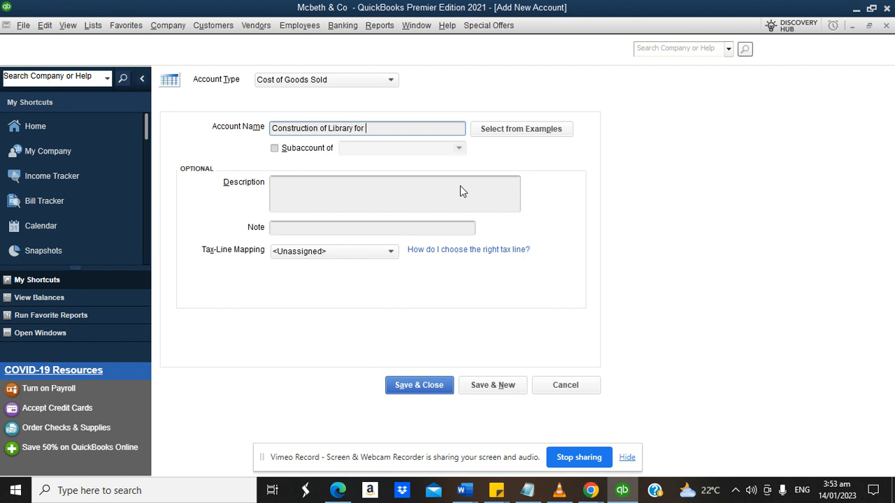
pyautogui.write('Leg')
pyautogui.press('BackSpace')
pyautogui.press('BackSpace')
pyautogui.press('BackSpace')
pyautogui.press('BackSpace')
pyautogui.press('BackSpace')
pyautogui.press('BackSpace')
pyautogui.press('BackSpace')
pyautogui.press('BackSpace')
pyautogui.click(409, 393)
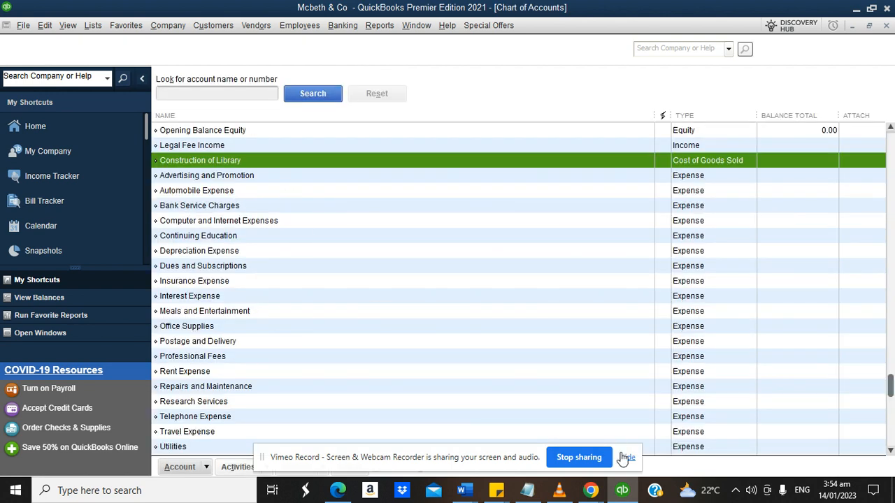
pyautogui.click(590, 490)
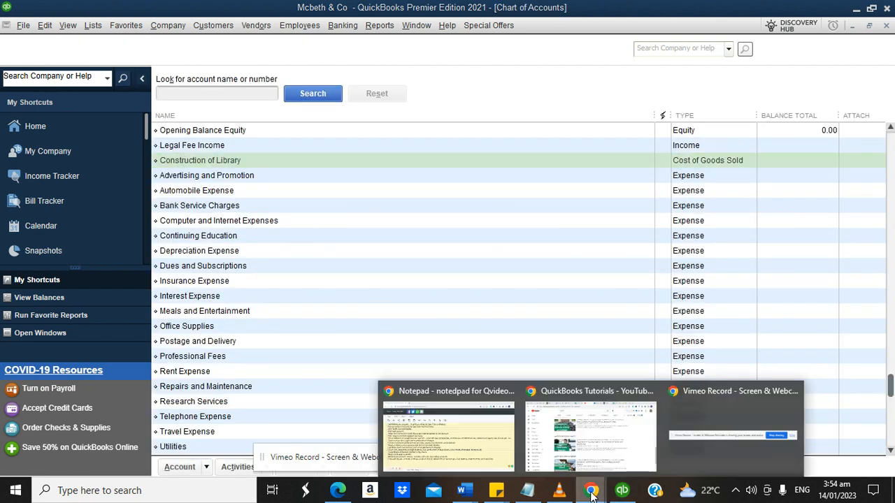
pyautogui.click(440, 429)
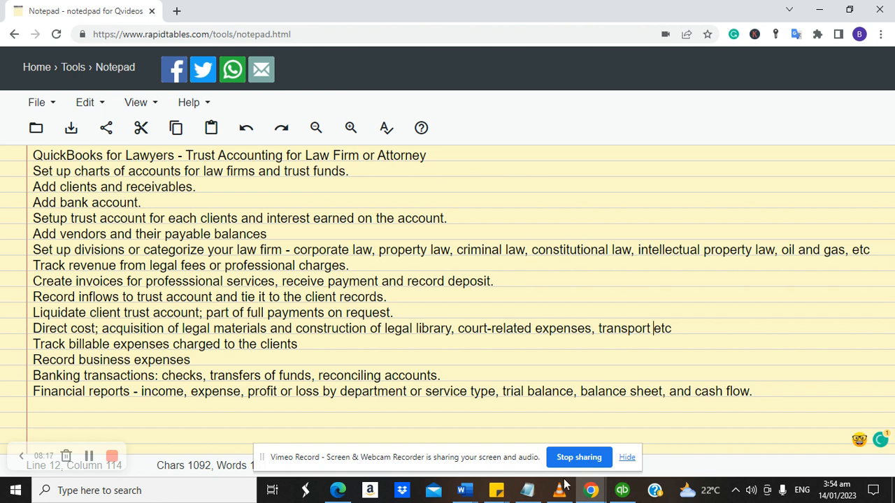
pyautogui.click(622, 491)
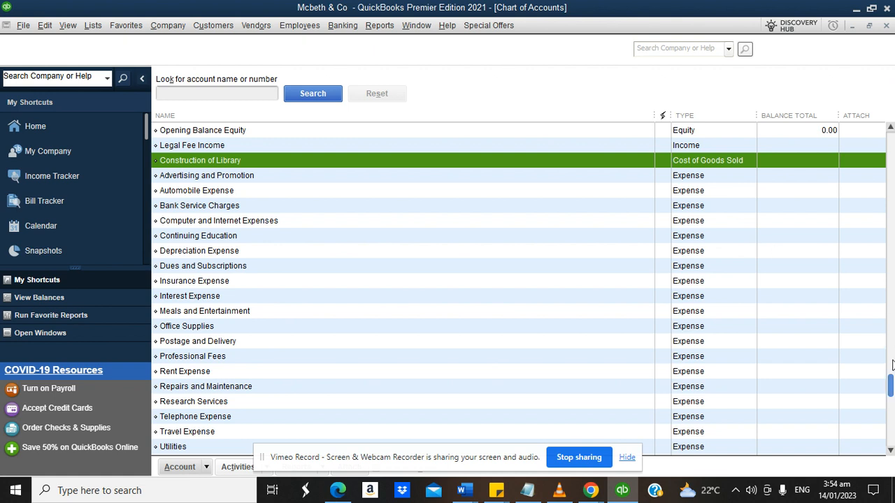
pyautogui.moveTo(891, 384); pyautogui.dragTo(875, 143)
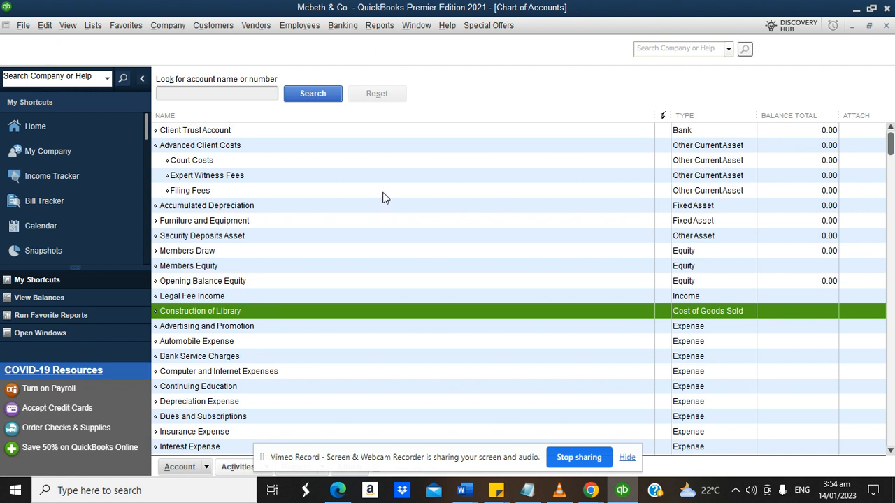
pyautogui.click(198, 133)
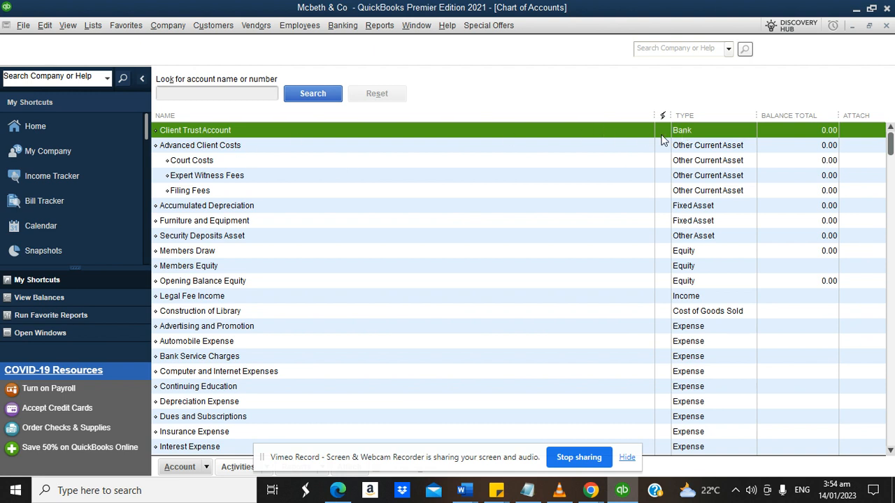
# Edit the Client Trust Account, prefixing its name with 'Citi Bank -', and save.
pyautogui.rightClick(294, 128)
pyautogui.click(323, 184)
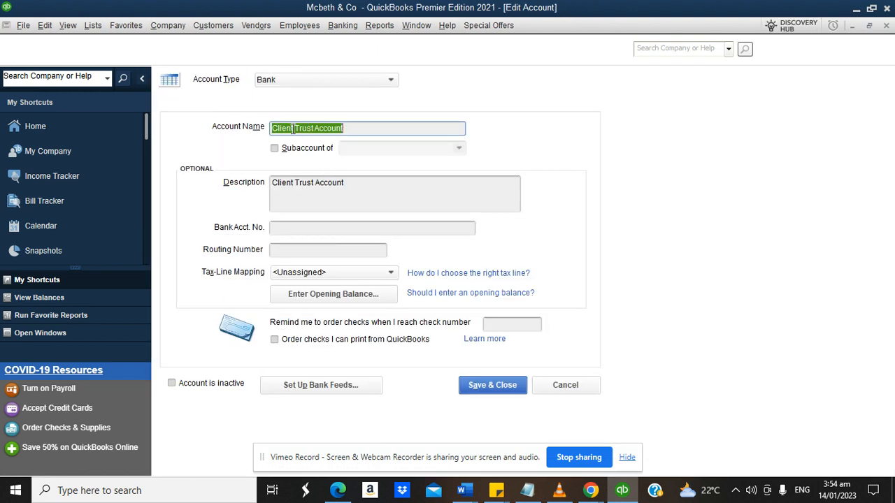
pyautogui.click(274, 125)
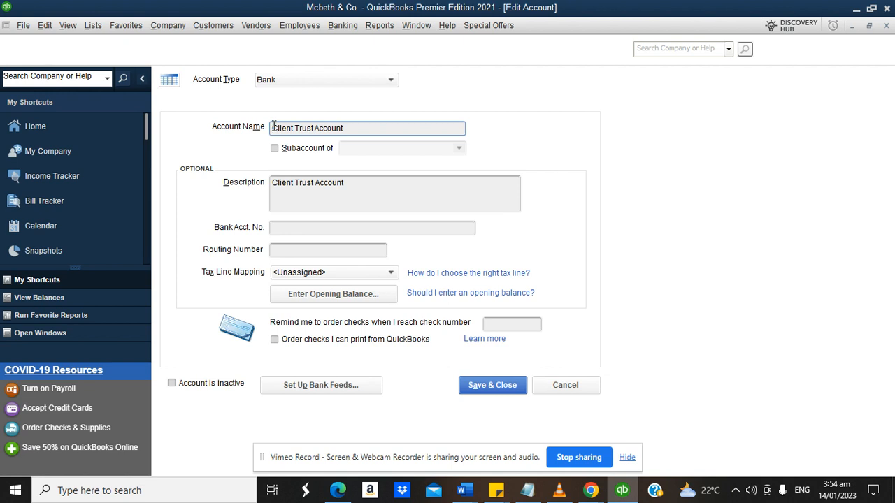
pyautogui.write('Liti')
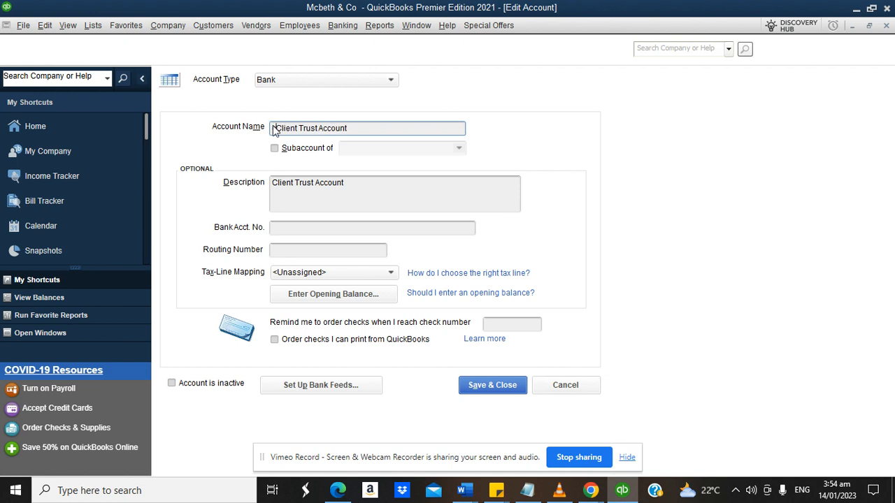
pyautogui.press('BackSpace')
pyautogui.press('BackSpace')
pyautogui.press('BackSpace')
pyautogui.press('BackSpace')
pyautogui.write('Liti a')
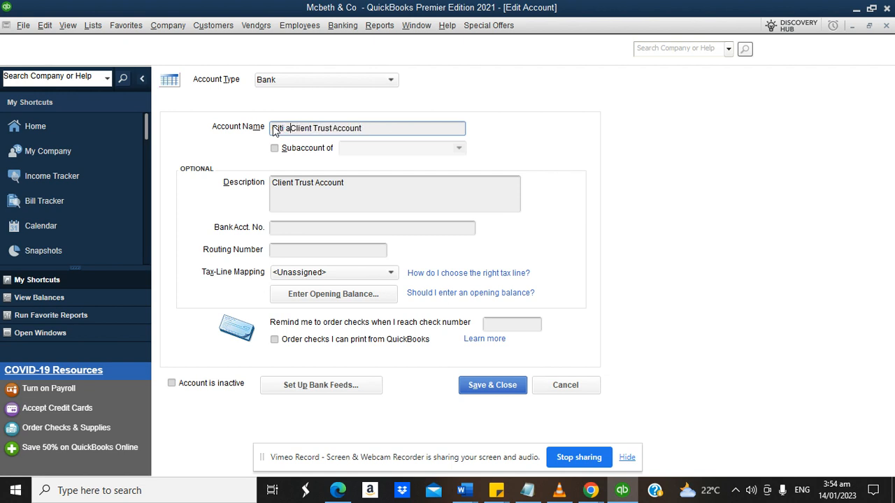
pyautogui.press('BackSpace')
pyautogui.write('Bank -')
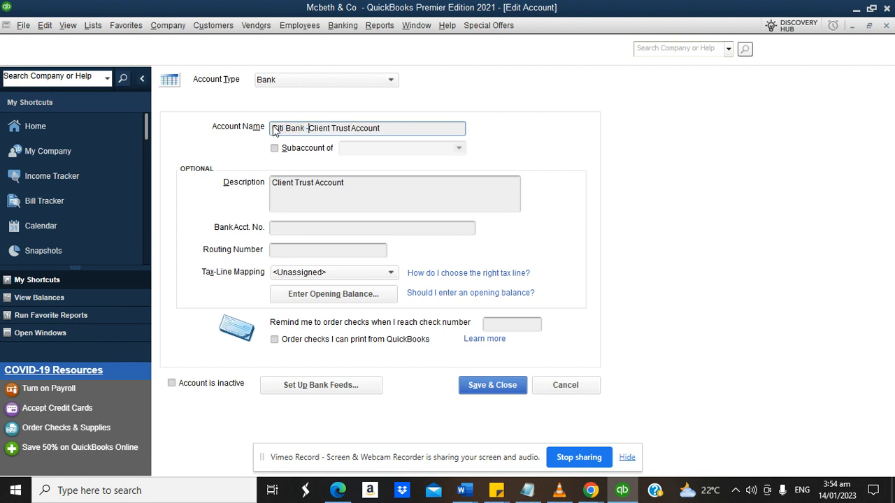
pyautogui.click(478, 387)
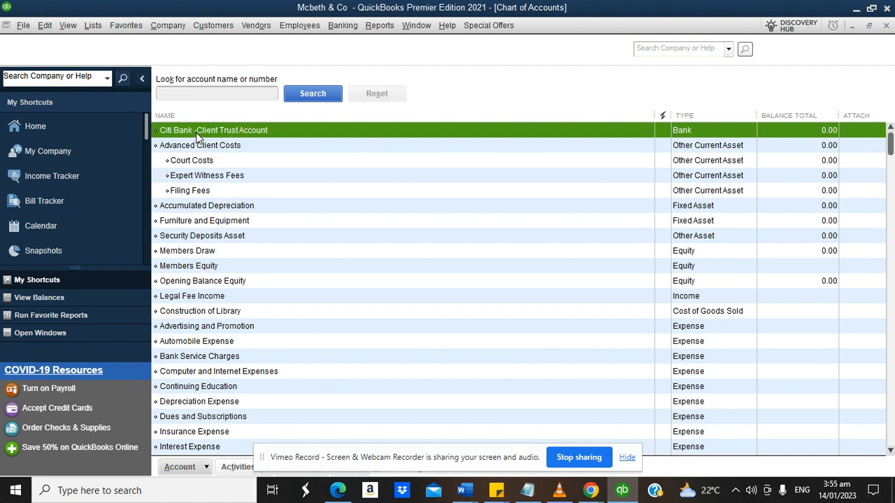
# Create an Other Current Liability account named 'Client Trust Fund' and save it.
pyautogui.click(207, 470)
pyautogui.click(208, 277)
pyautogui.click(250, 298)
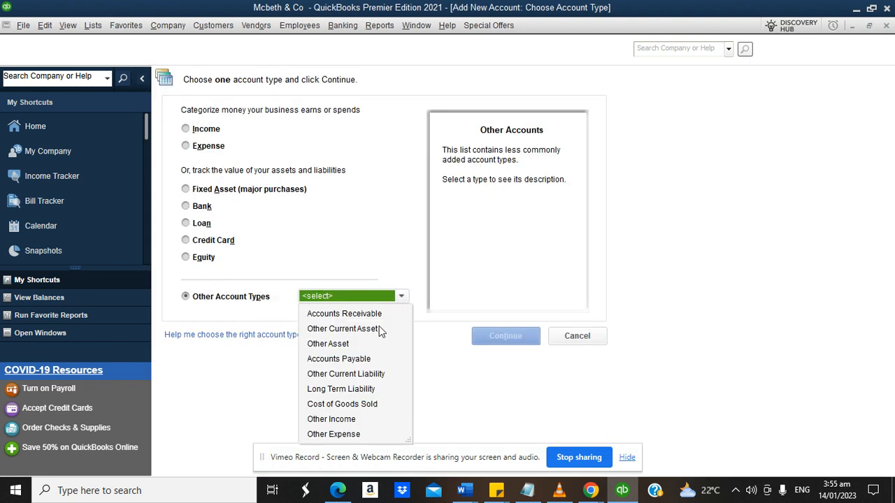
pyautogui.click(373, 373)
pyautogui.click(511, 336)
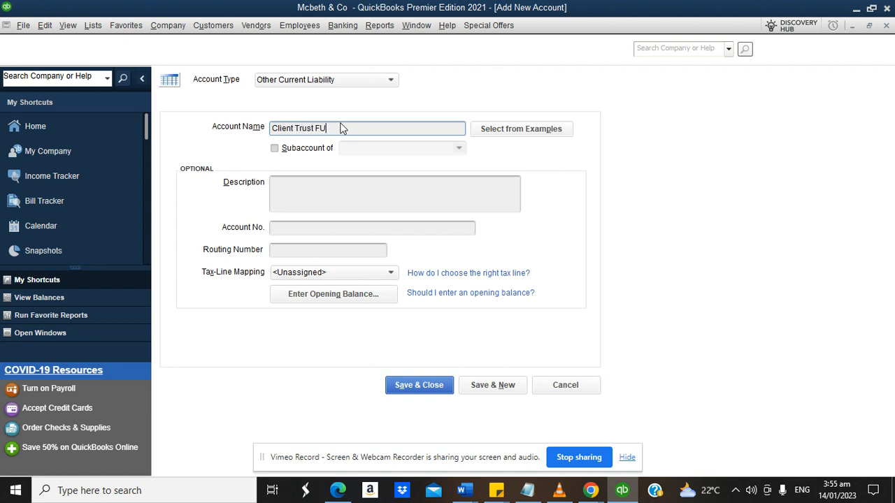
pyautogui.press('BackSpace')
pyautogui.press('BackSpace')
pyautogui.click(425, 384)
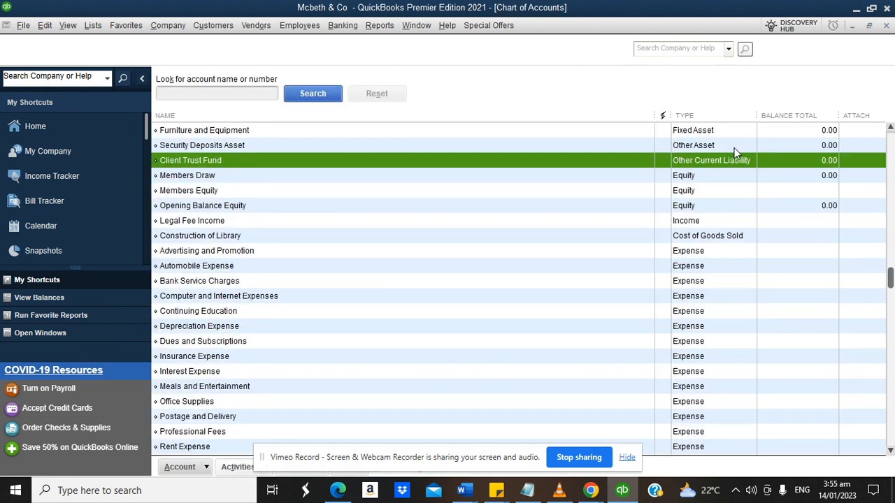
# Check the Citi Bank -Client Trust Account and Client Trust Fund rows in the account list.
pyautogui.moveTo(891, 279); pyautogui.dragTo(892, 143)
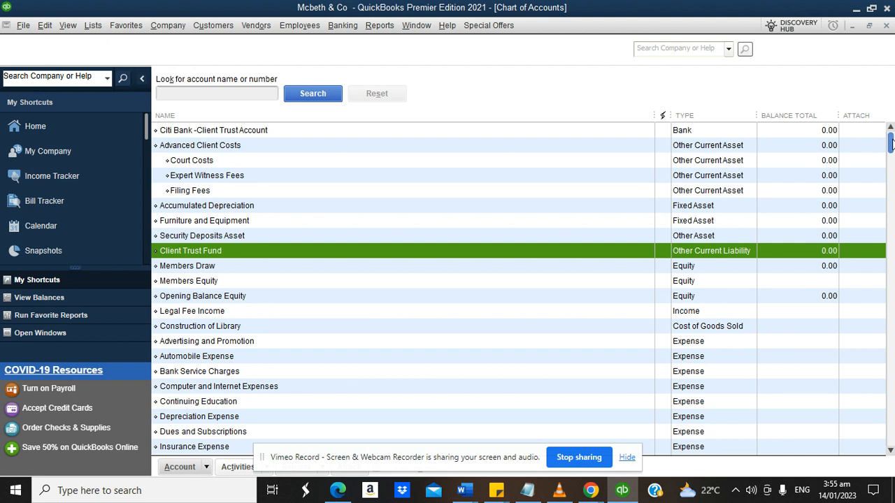
pyautogui.click(181, 132)
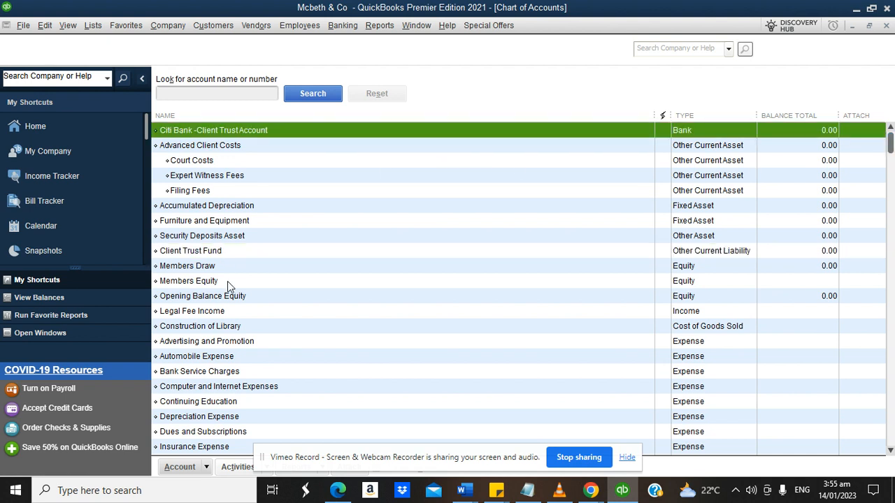
pyautogui.click(224, 257)
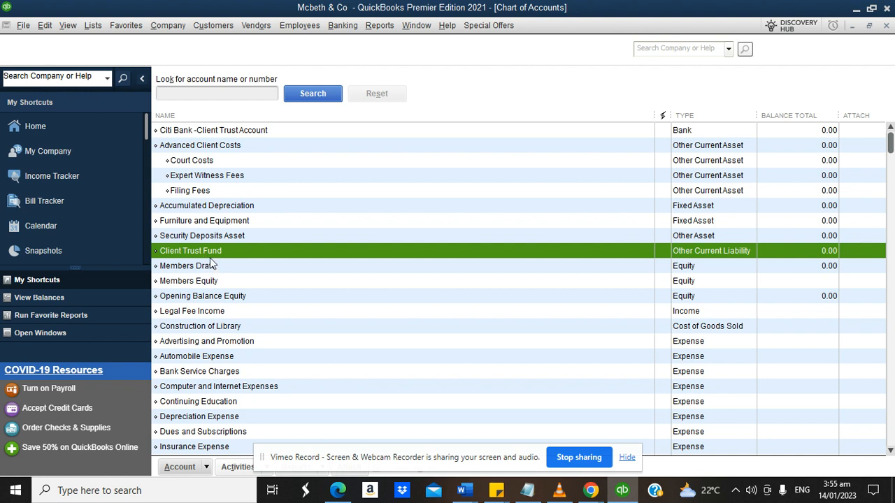
# Create an Other Current Liability account named 'Interest Earned on Client Trust' and save it.
pyautogui.click(206, 467)
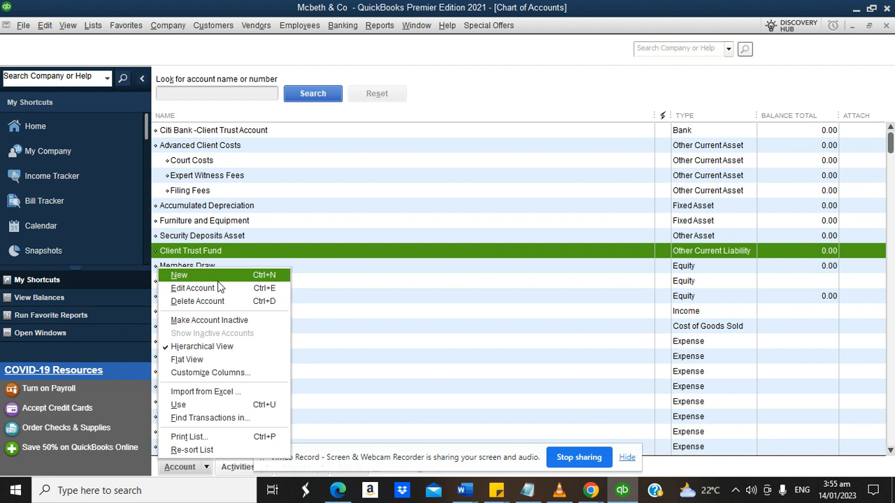
pyautogui.click(207, 275)
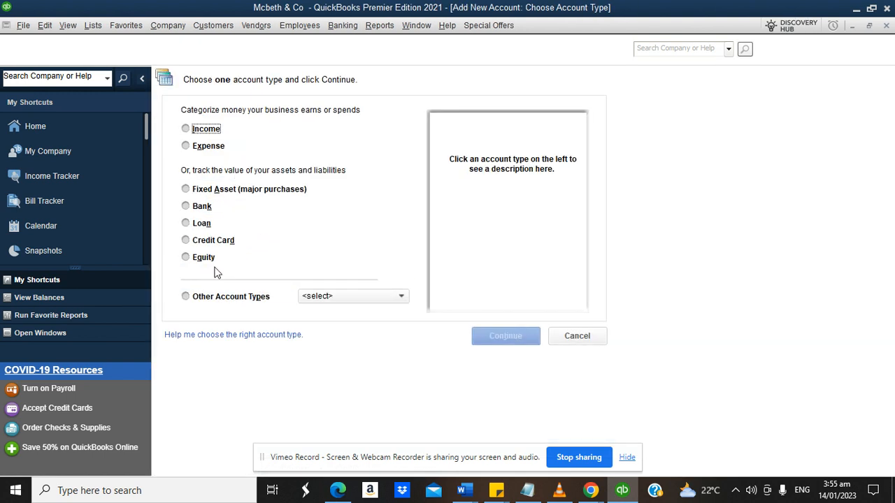
pyautogui.click(266, 303)
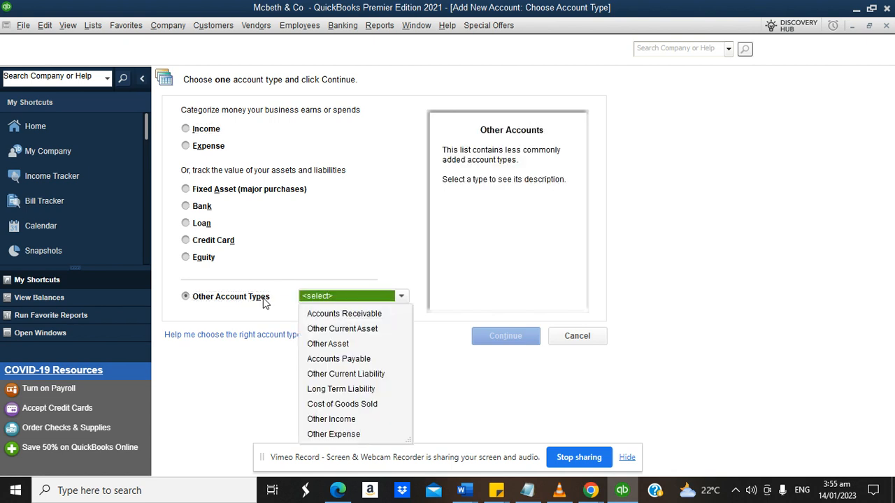
pyautogui.click(342, 375)
pyautogui.click(507, 339)
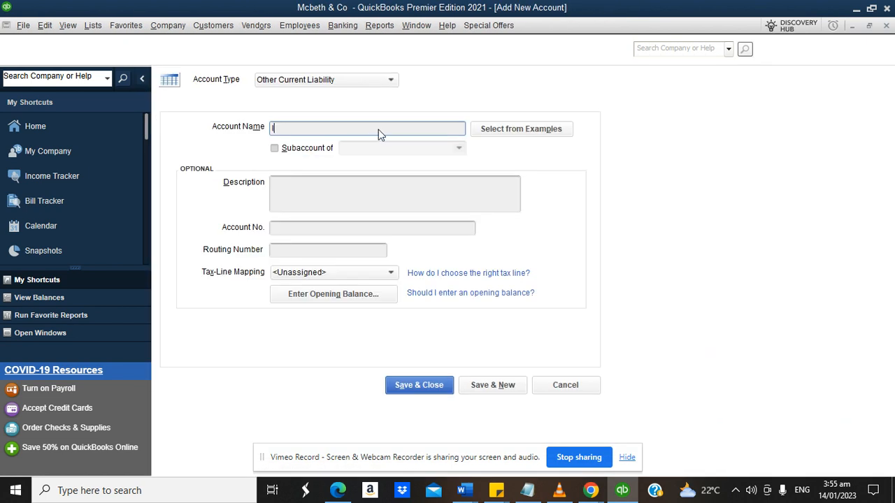
pyautogui.write('Interest Earned on Client Trust')
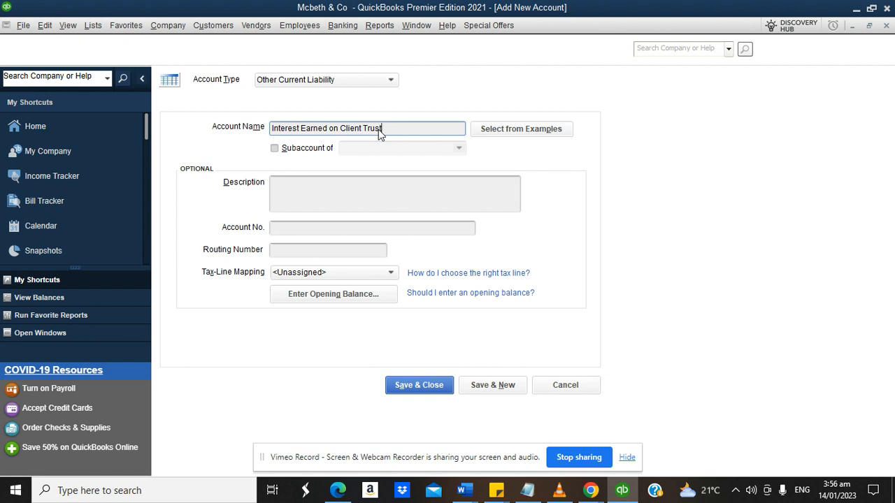
pyautogui.click(416, 386)
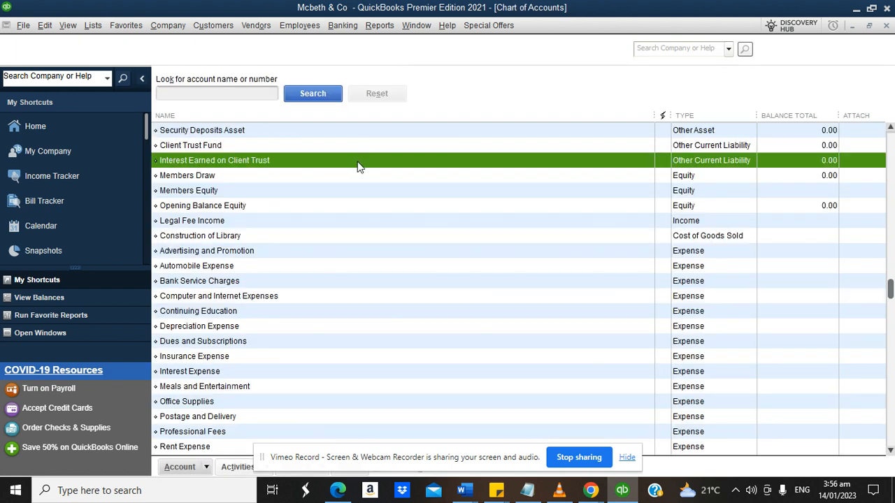
# Check the Client Trust Fund and Interest Earned on Client Trust rows in the account list.
pyautogui.moveTo(892, 294); pyautogui.dragTo(892, 148)
pyautogui.click(243, 252)
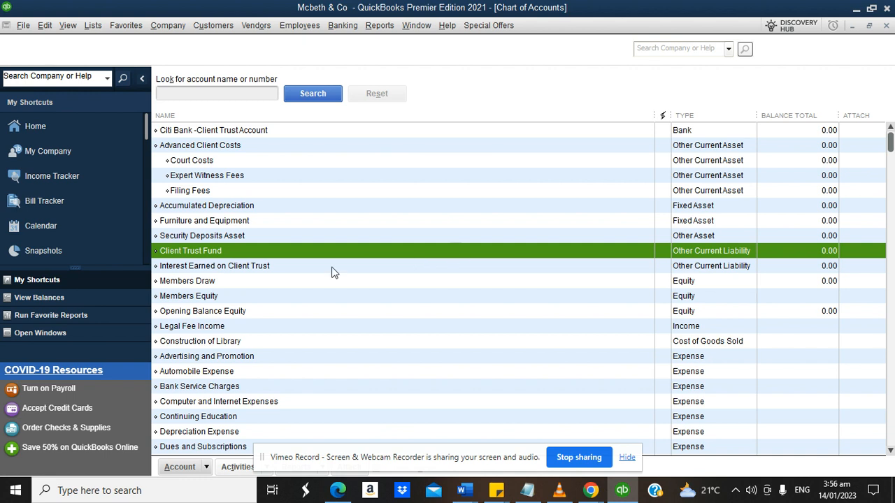
pyautogui.click(250, 270)
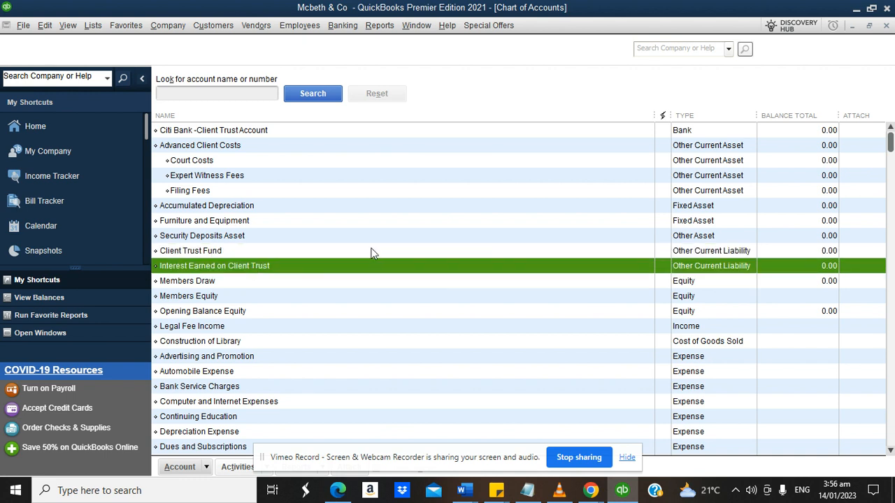
pyautogui.click(318, 252)
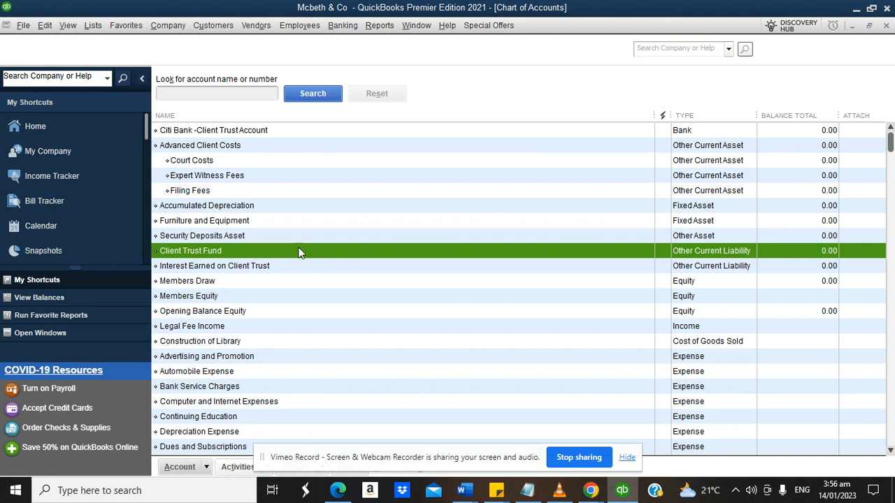
pyautogui.click(258, 265)
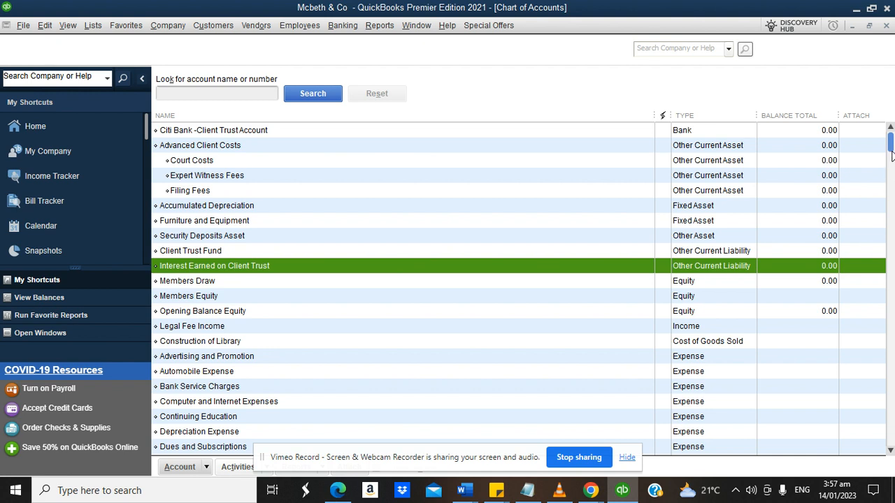
pyautogui.click(591, 490)
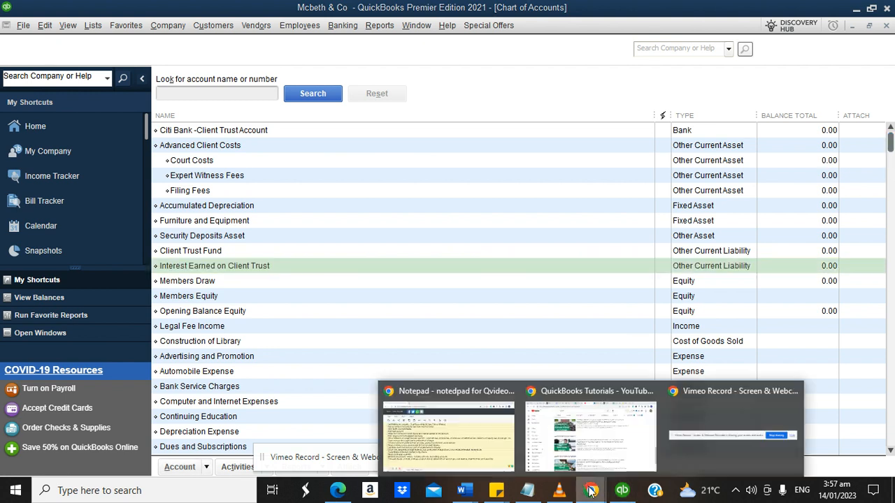
pyautogui.click(458, 426)
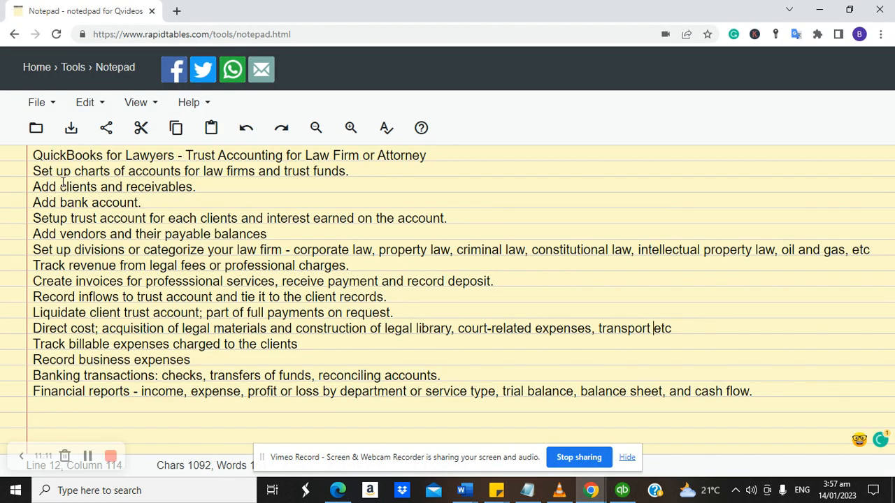
pyautogui.click(624, 490)
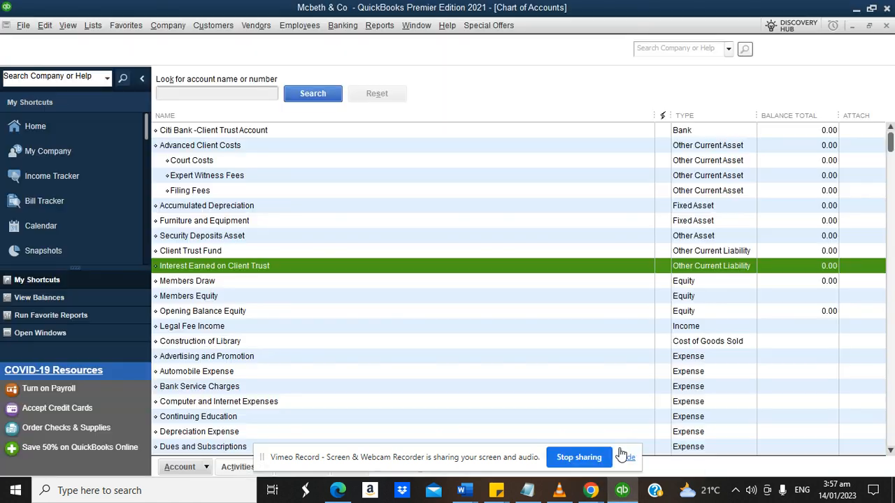
# From the Home page, open the Customer Center and add the oil and gas company as a customer.
pyautogui.click(32, 126)
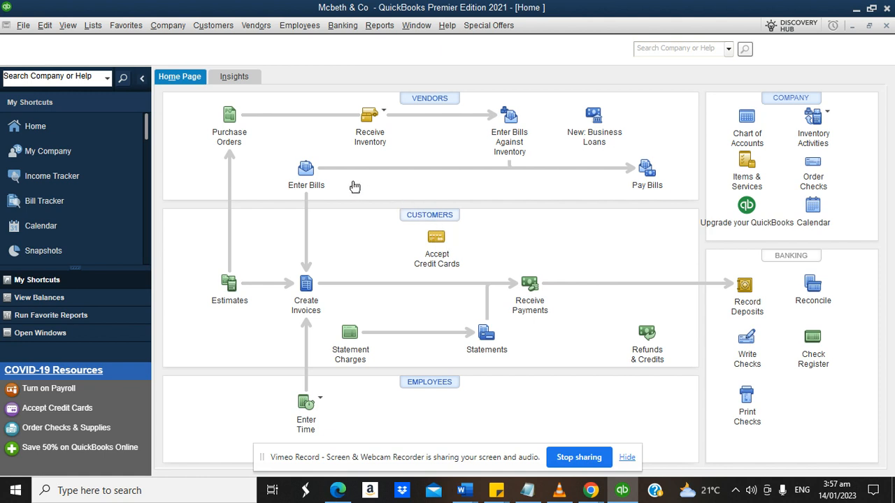
pyautogui.click(435, 213)
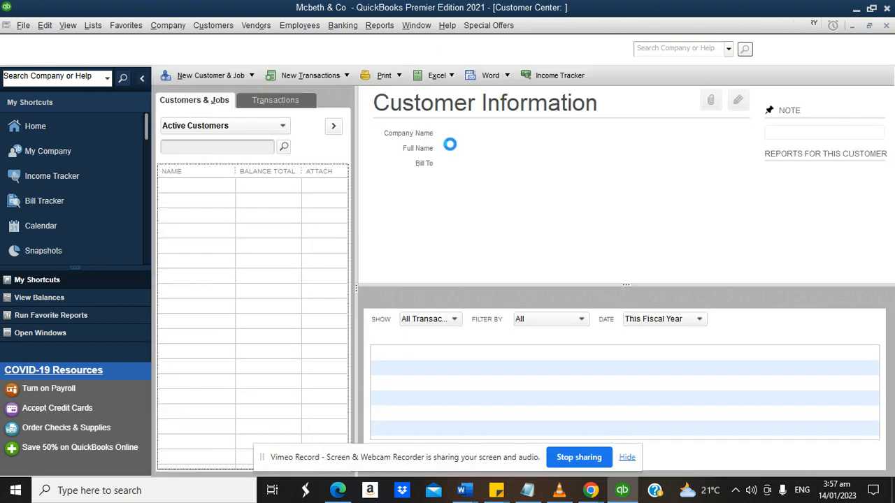
pyautogui.click(190, 78)
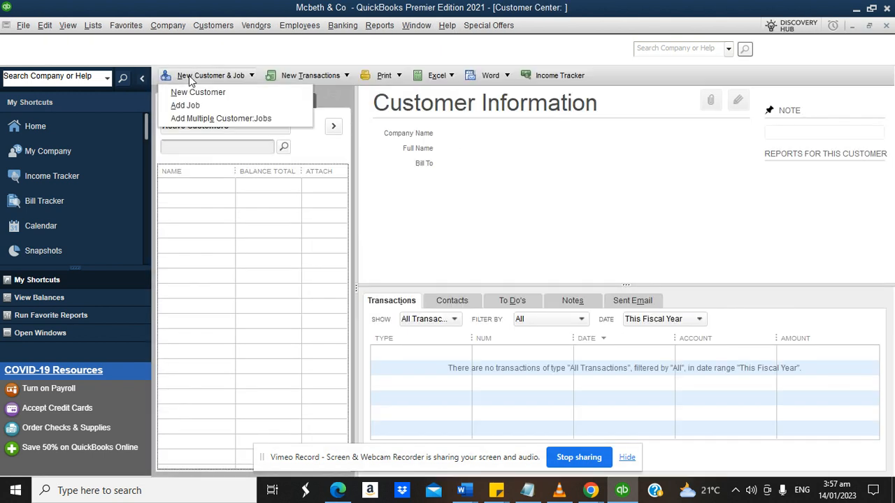
pyautogui.click(197, 92)
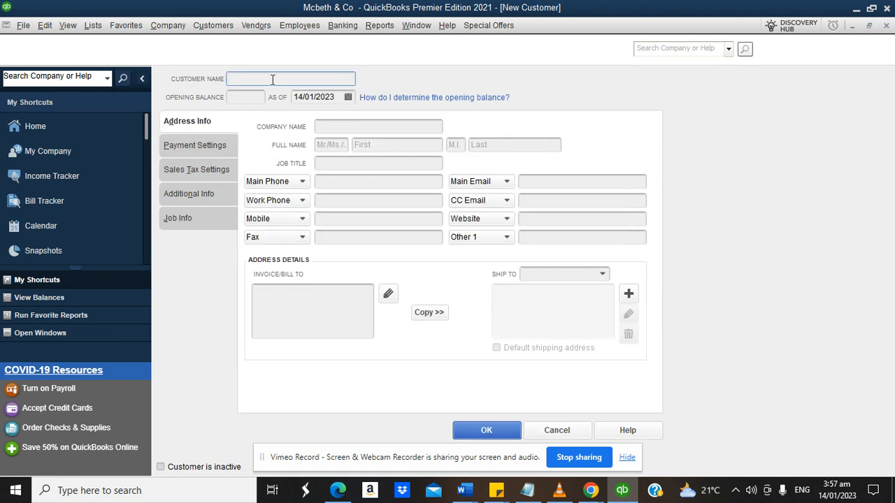
pyautogui.write('Mr Smith Oil and Gas Ltd')
pyautogui.click(469, 429)
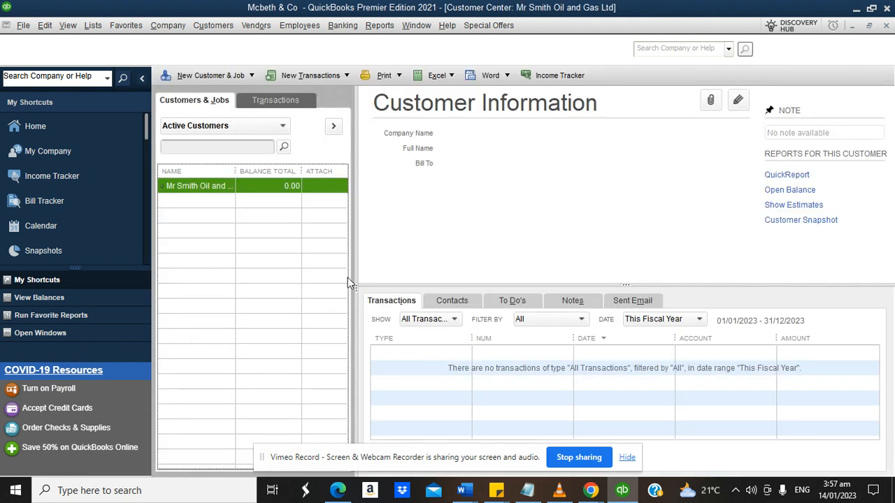
# Add the individual client as a second new customer.
pyautogui.click(205, 76)
pyautogui.click(203, 95)
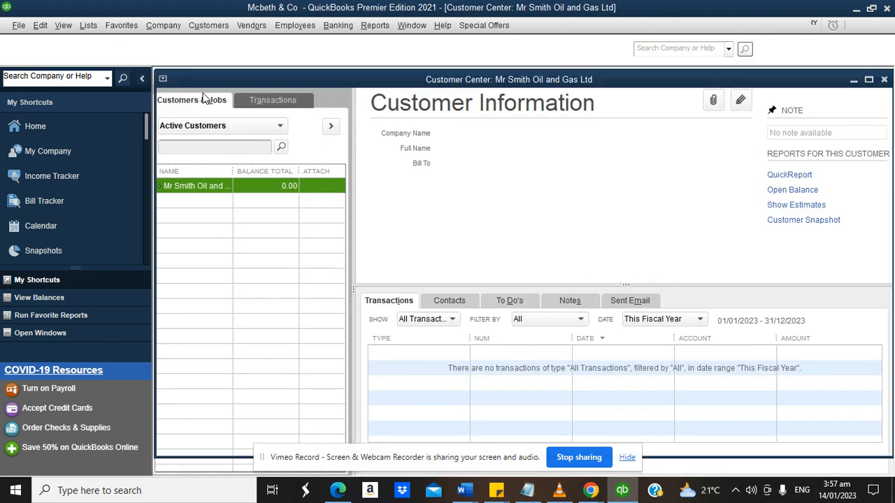
pyautogui.write('Ms')
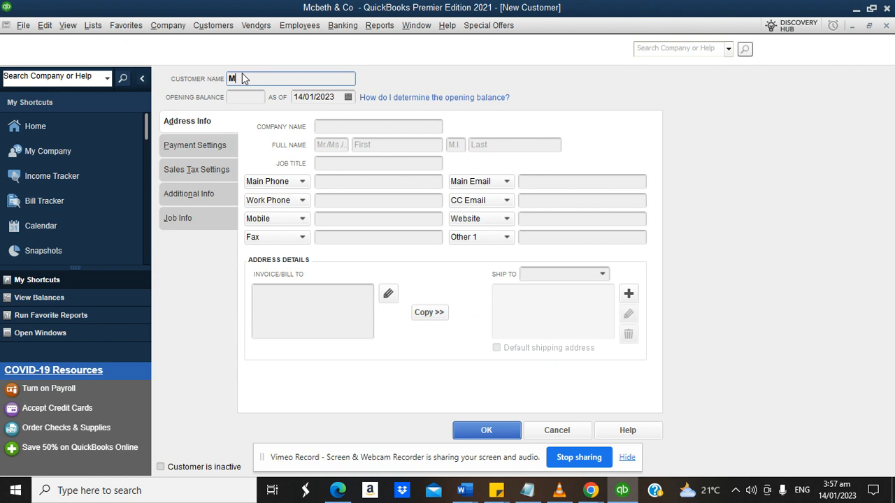
pyautogui.click(465, 428)
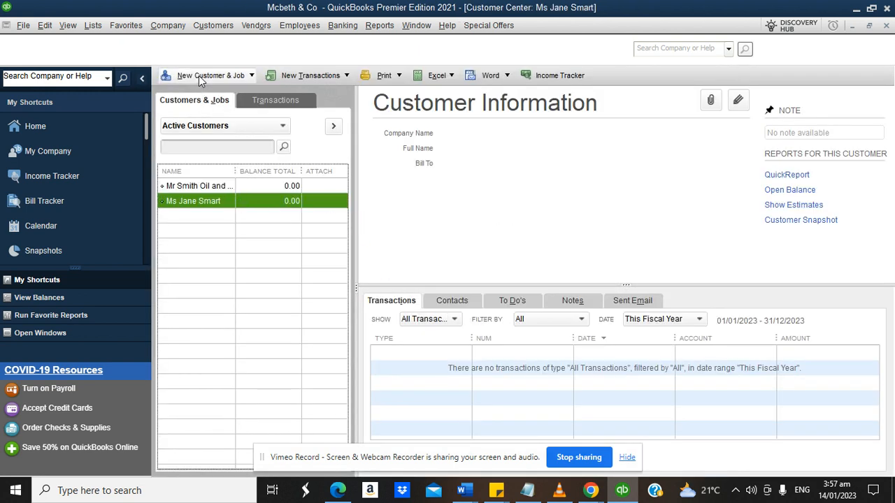
pyautogui.click(202, 75)
# Create customer ABC Tech Limited with opening balance 345000 dated 31/12/2022.
pyautogui.click(200, 92)
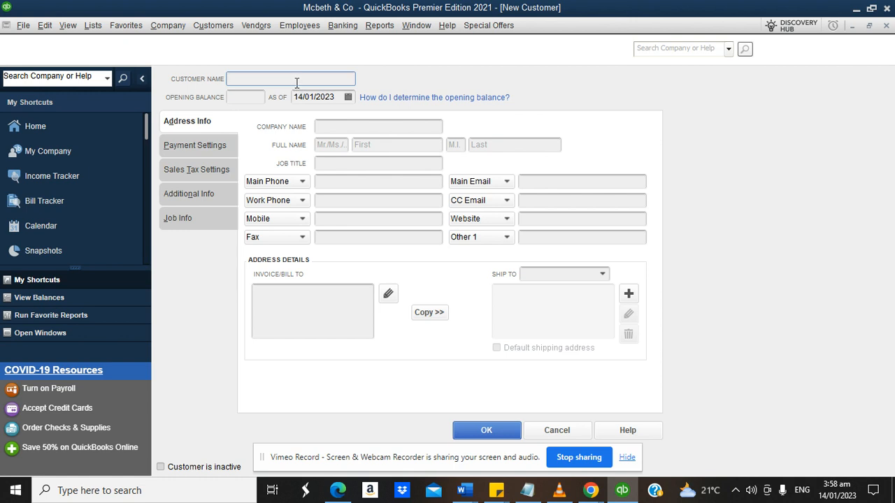
pyautogui.write('ABC Tech Limited')
pyautogui.click(349, 97)
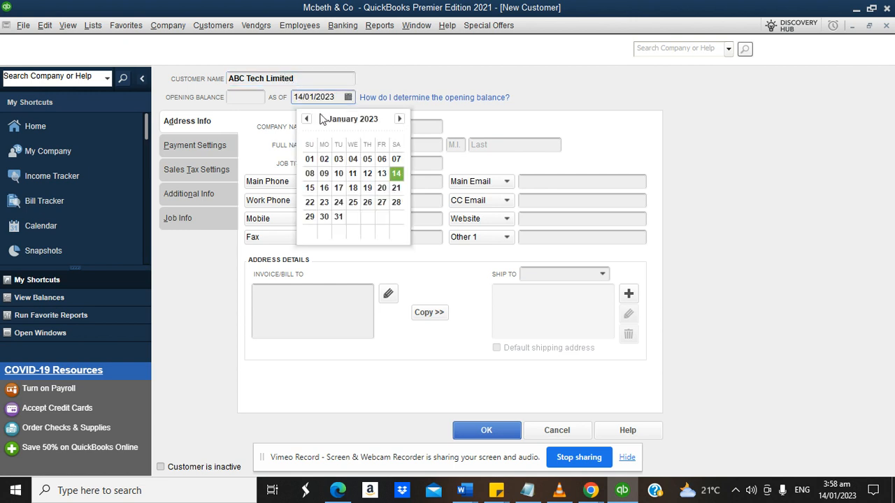
pyautogui.click(306, 119)
pyautogui.click(395, 218)
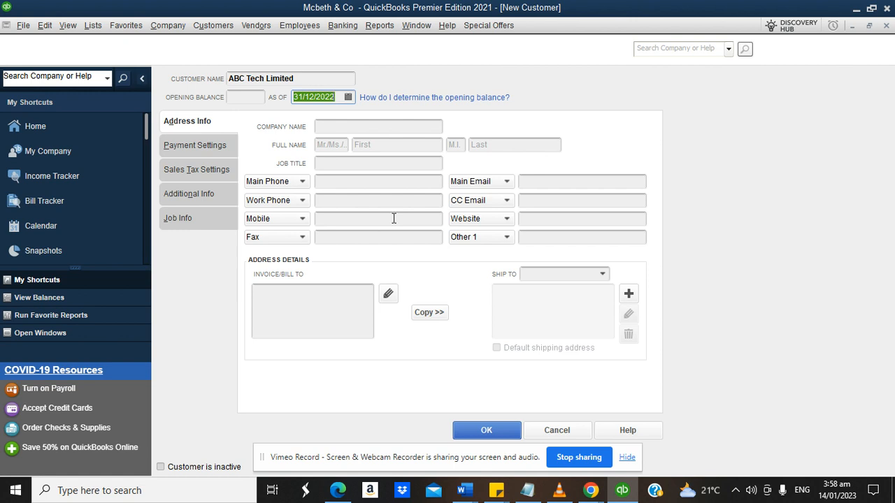
pyautogui.click(251, 97)
pyautogui.write('34')
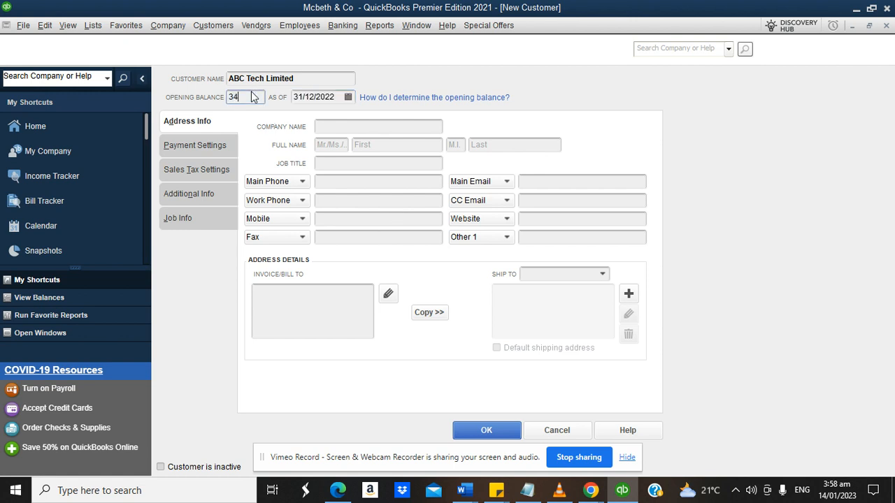
pyautogui.write('5000')
pyautogui.click(306, 288)
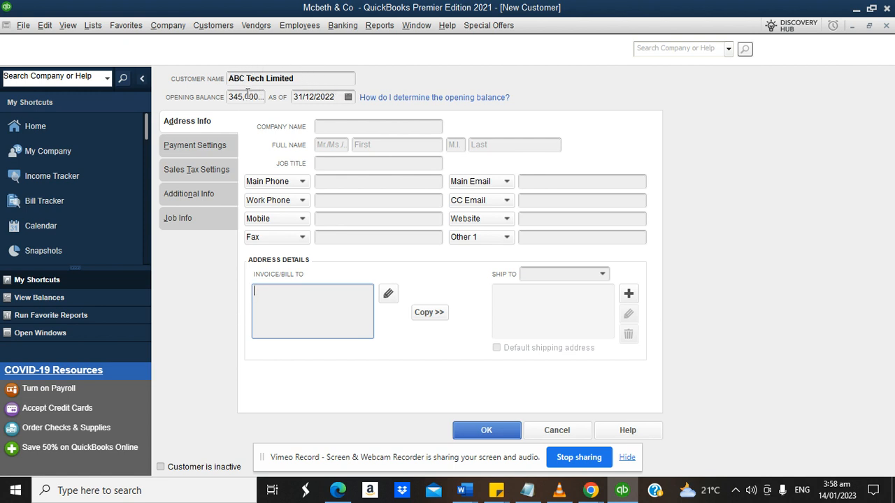
pyautogui.click(487, 431)
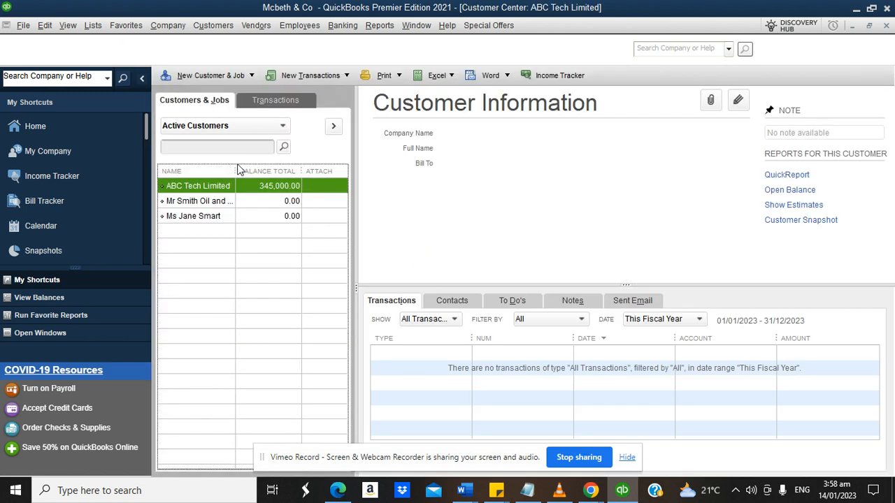
# Widen the customer Name column and start a new customer named Hands One Limited.
pyautogui.moveTo(236, 171); pyautogui.dragTo(245, 171)
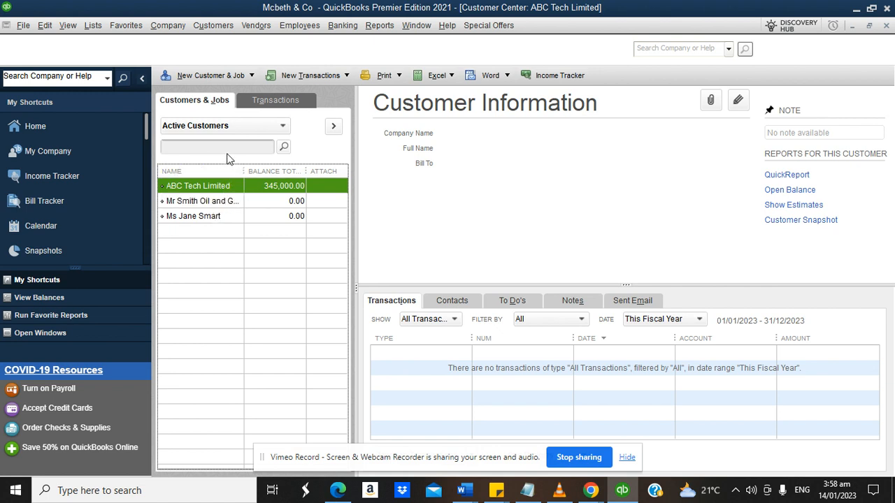
pyautogui.click(215, 75)
pyautogui.click(214, 93)
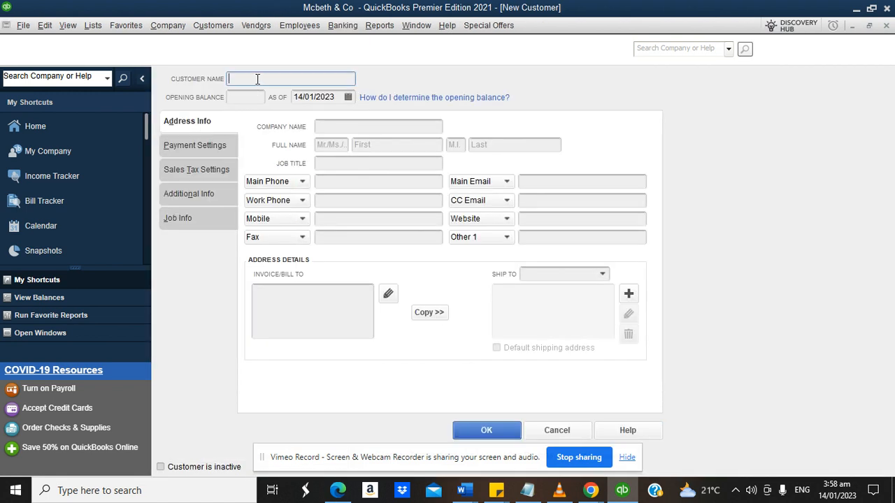
pyautogui.write('Hands One Limited')
# Give Hands One Limited an opening balance of -950,000 as of 31/12/2022 and save.
pyautogui.click(252, 98)
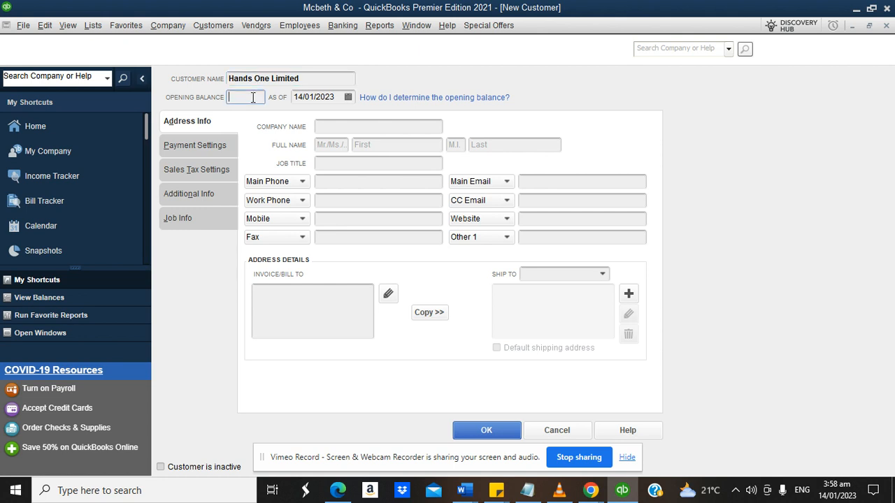
pyautogui.write('950000')
pyautogui.click(302, 303)
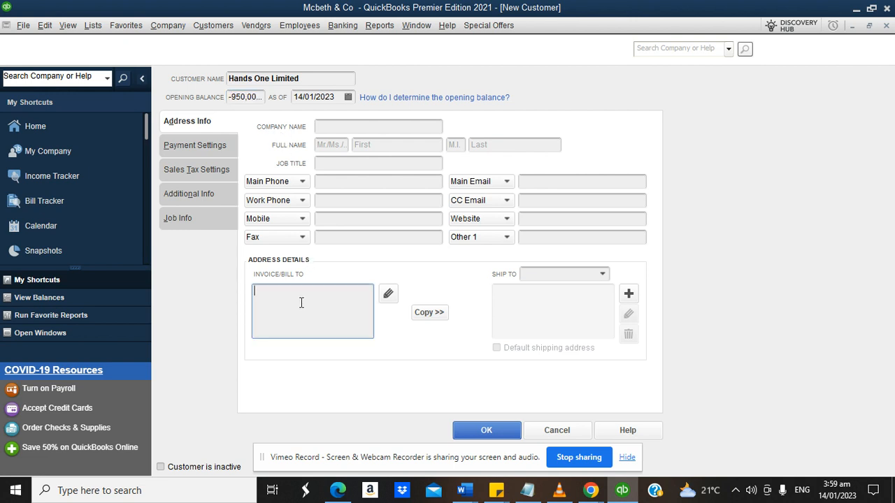
pyautogui.click(348, 98)
pyautogui.click(348, 97)
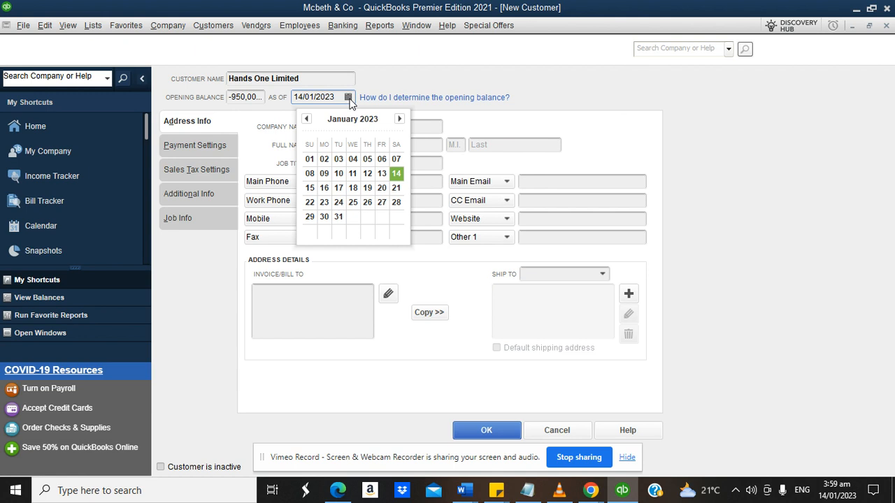
pyautogui.click(305, 118)
pyautogui.click(396, 217)
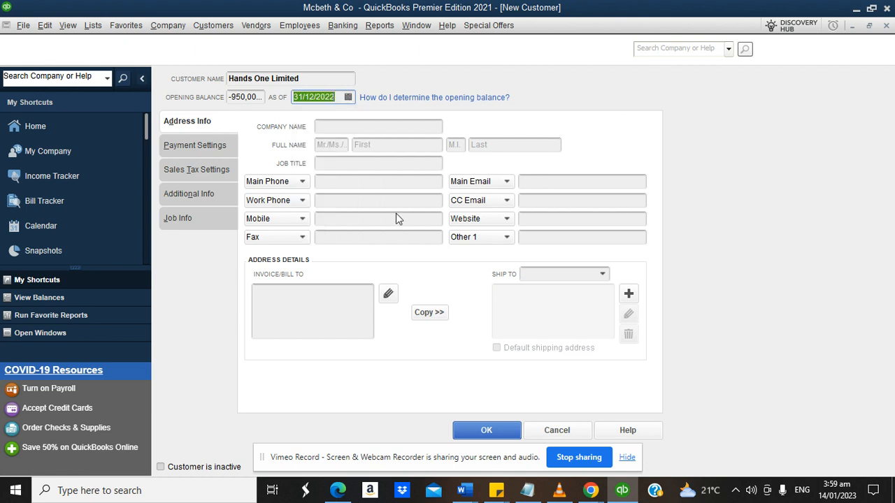
pyautogui.click(470, 431)
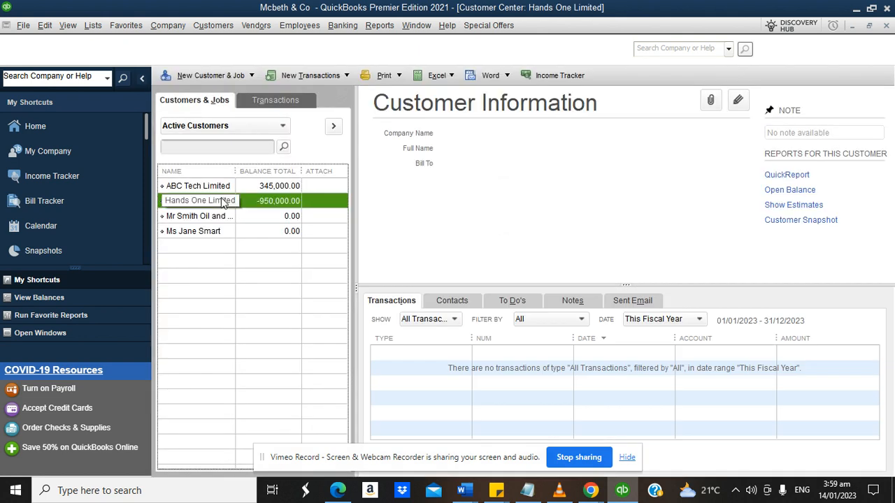
# Widen the Name column a bit more, review the task notes in Chrome, then return to QuickBooks.
pyautogui.moveTo(233, 165); pyautogui.dragTo(247, 170)
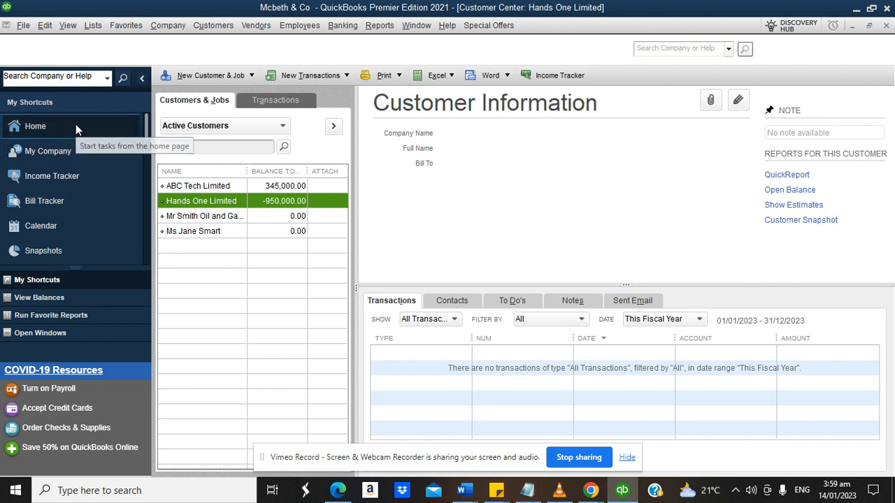
pyautogui.moveTo(587, 490)
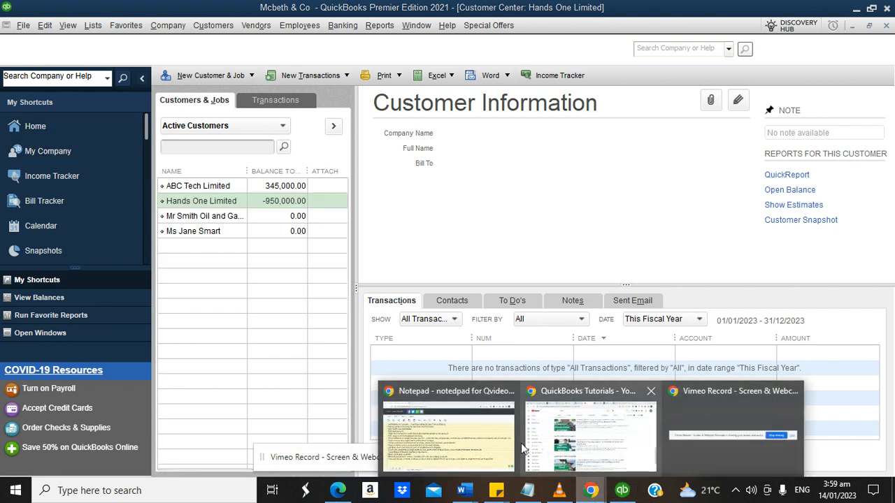
pyautogui.click(342, 437)
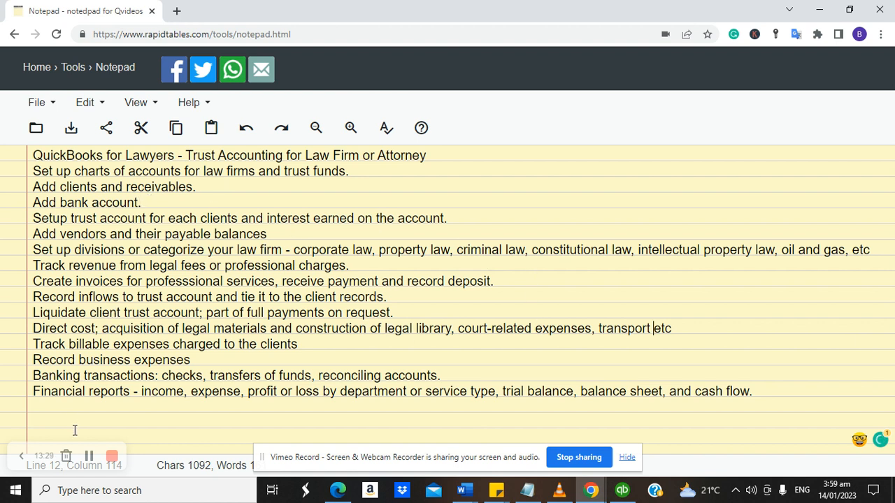
pyautogui.click(89, 456)
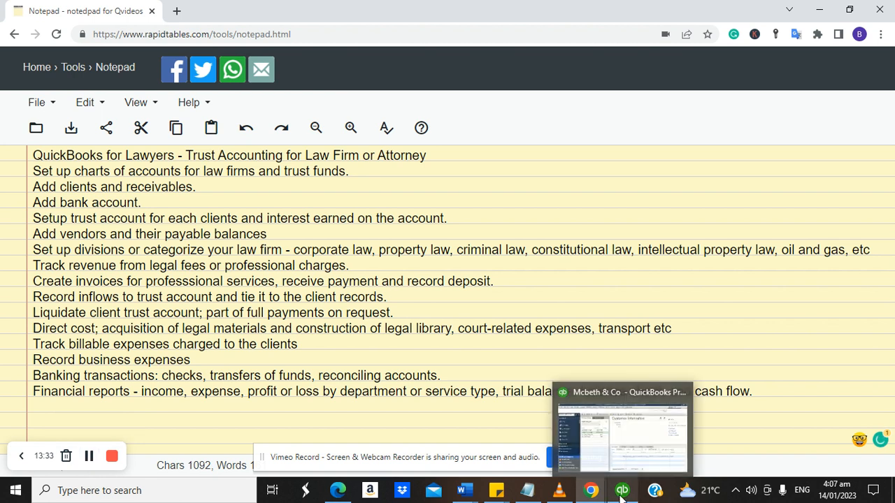
pyautogui.click(622, 492)
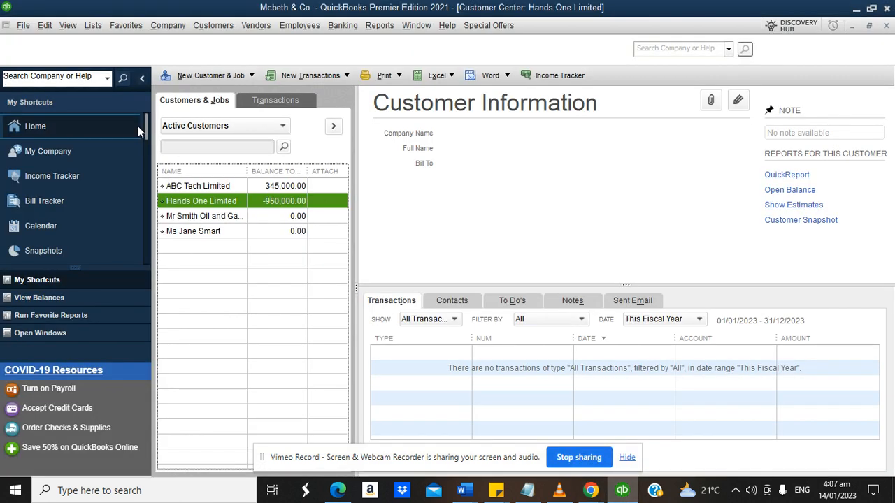
pyautogui.click(90, 25)
# From the Chart of Accounts, start a new account of type Bank.
pyautogui.click(102, 42)
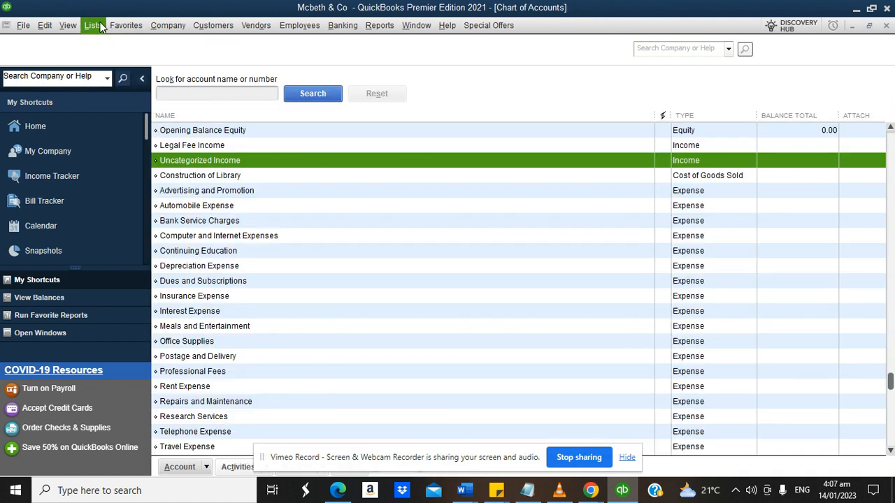
pyautogui.click(207, 473)
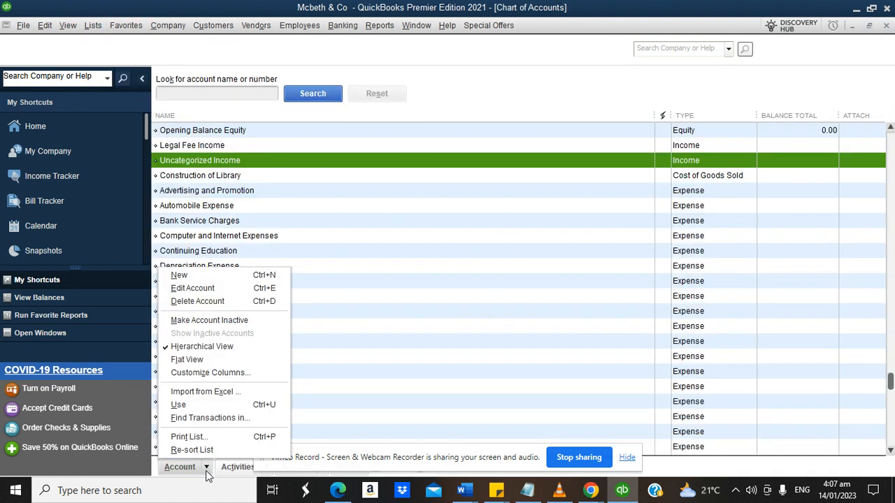
pyautogui.click(200, 275)
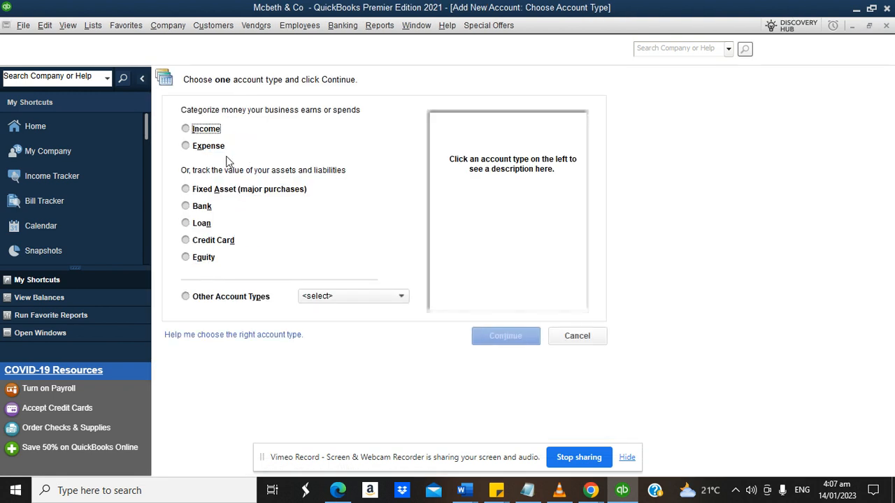
pyautogui.click(208, 207)
pyautogui.click(499, 338)
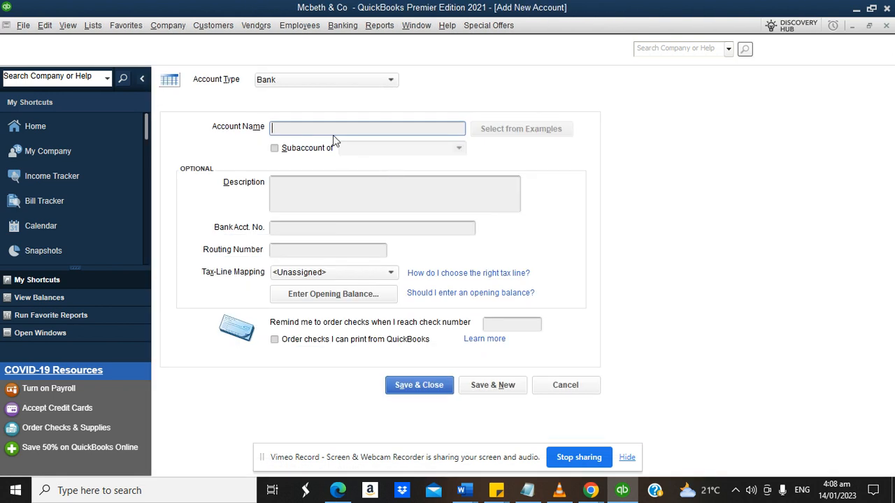
# Name the new bank account Chase Bank.
pyautogui.write('Chase Ban')
pyautogui.click(334, 189)
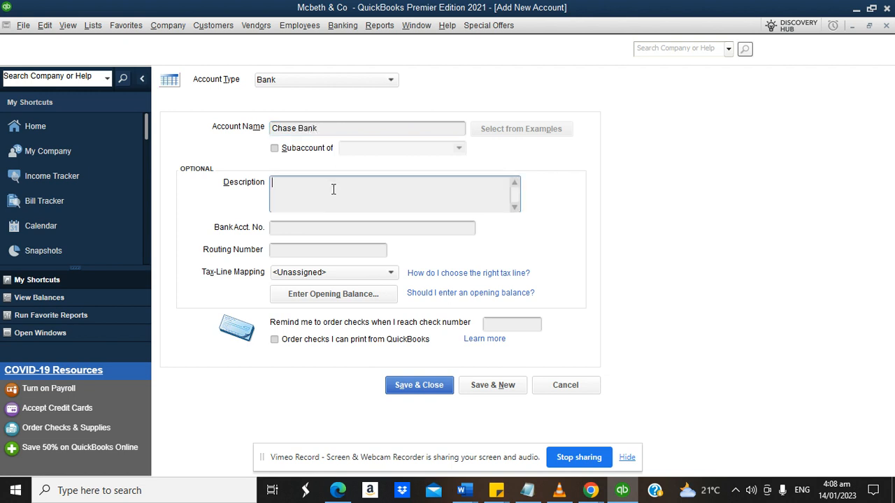
# Enter a 3,450,000 opening balance dated 31/12/2022 and save the Chase Bank account.
pyautogui.click(333, 293)
pyautogui.write('3450000')
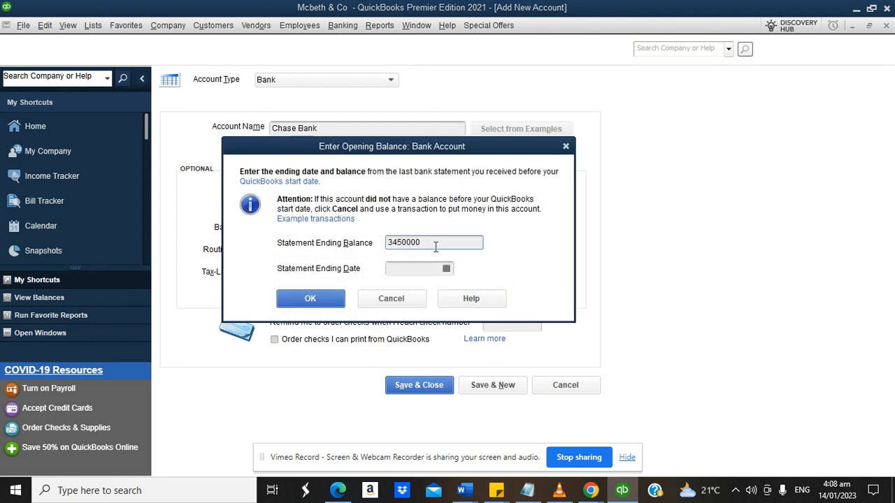
pyautogui.click(446, 268)
pyautogui.click(401, 290)
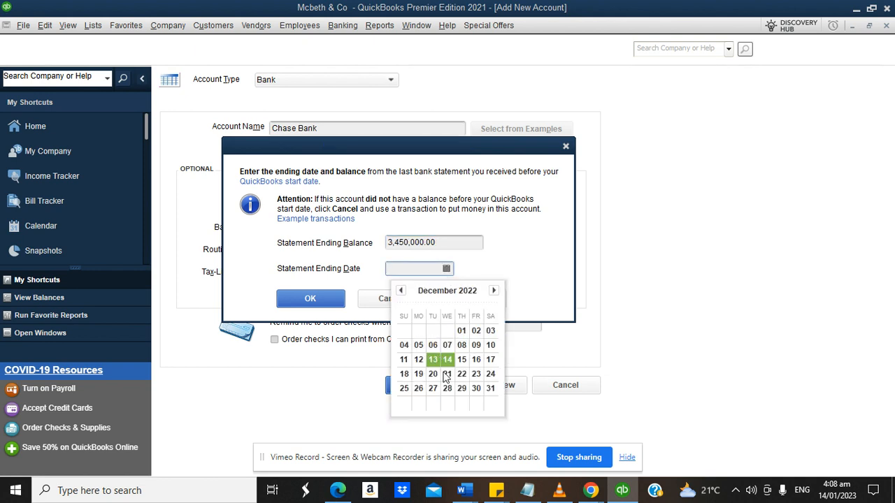
pyautogui.click(492, 388)
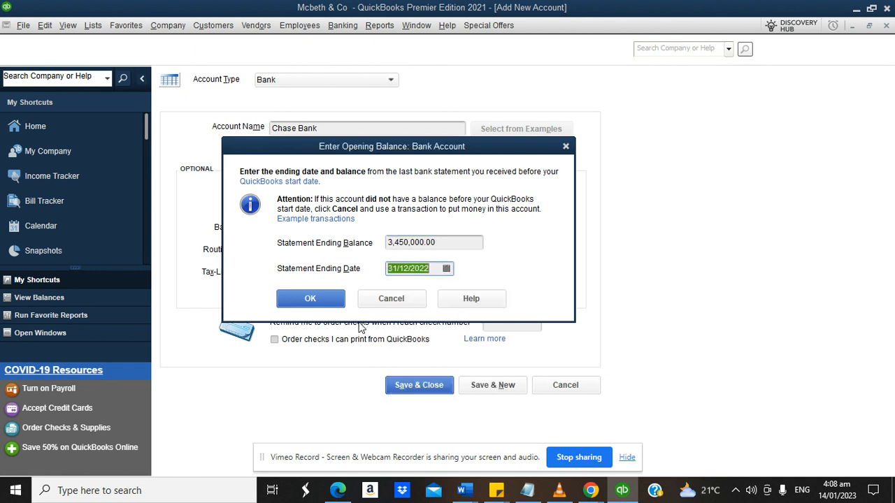
pyautogui.click(310, 298)
pyautogui.click(432, 386)
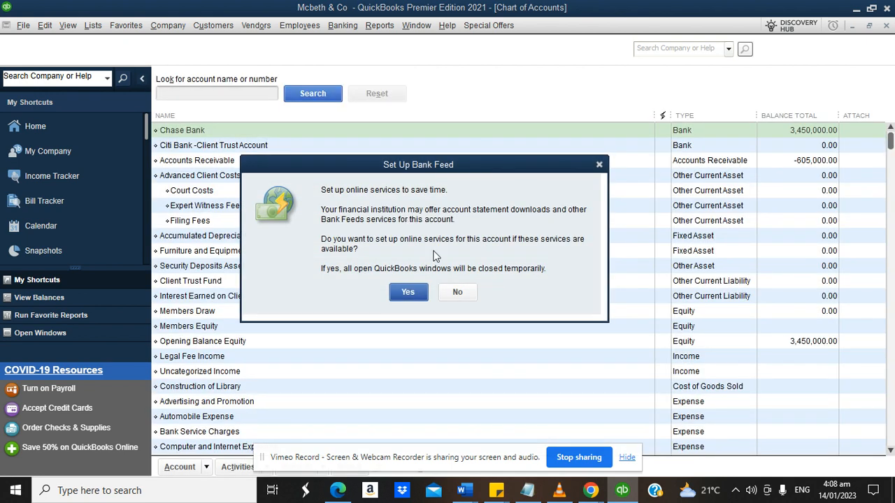
# Decline bank feed setup, then review the Chase Bank and Citi Bank client trust rows.
pyautogui.click(457, 291)
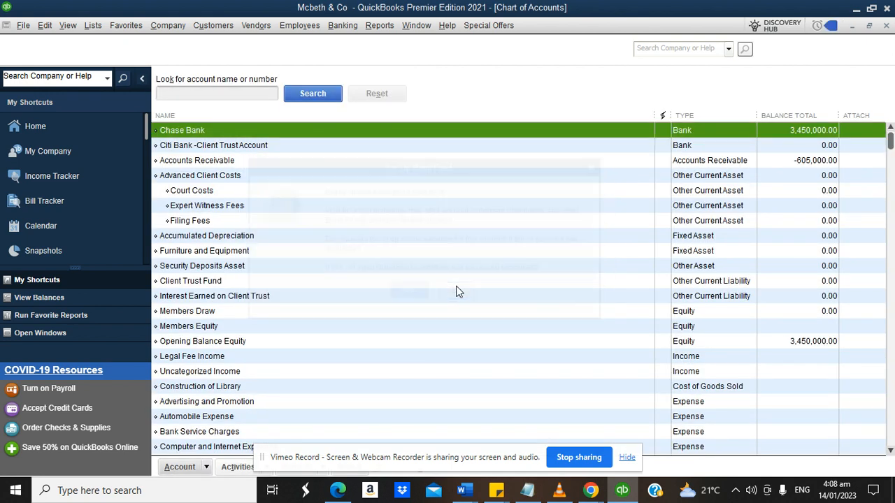
pyautogui.click(194, 150)
pyautogui.click(189, 131)
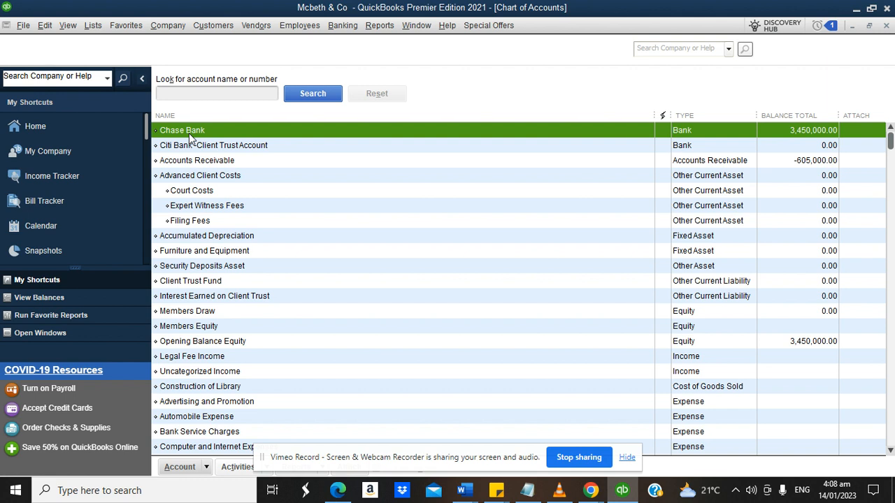
pyautogui.click(188, 144)
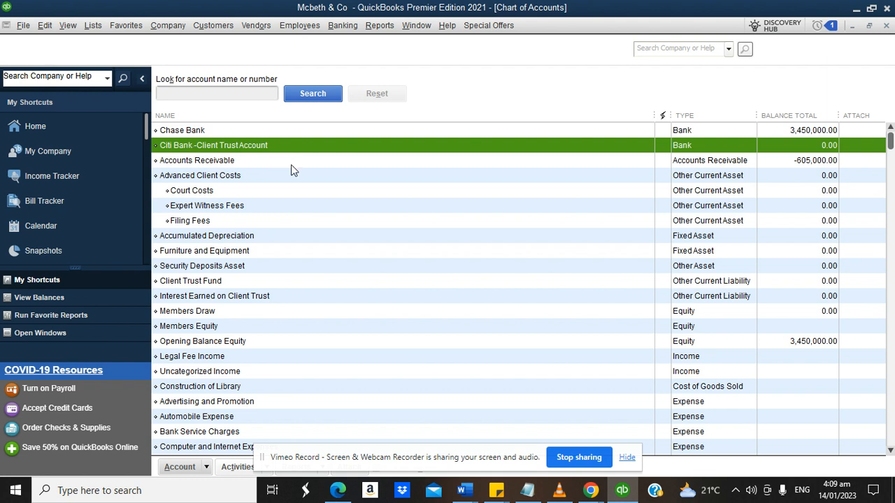
# Review the planned-task notes in Chrome and return to QuickBooks.
pyautogui.click(589, 494)
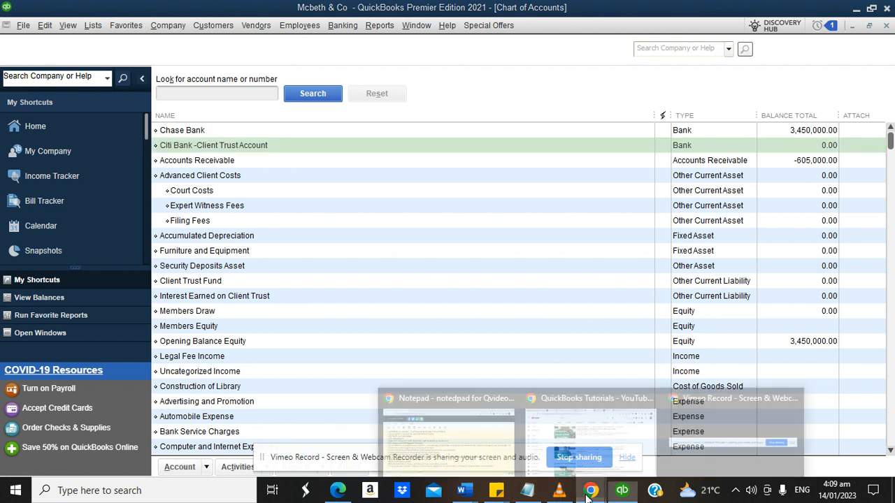
pyautogui.click(481, 429)
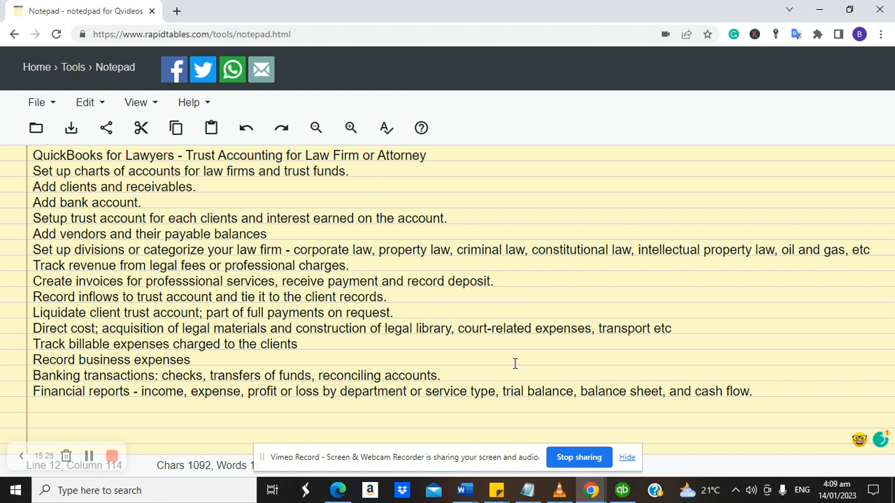
pyautogui.click(622, 491)
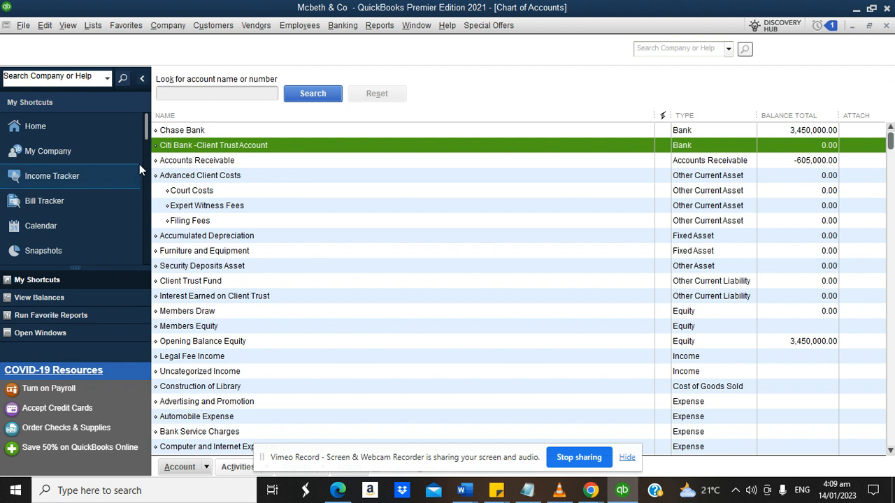
# Go to the Home page, then open and close the Customer Center.
pyautogui.click(94, 133)
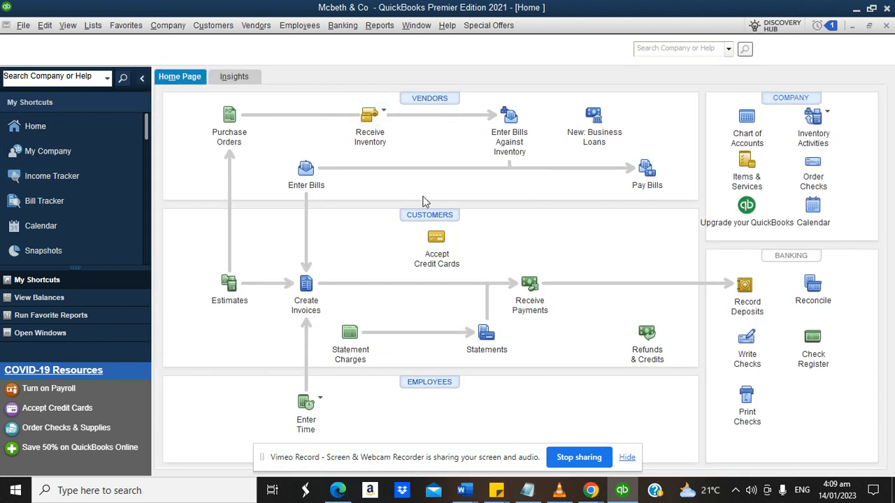
pyautogui.click(420, 214)
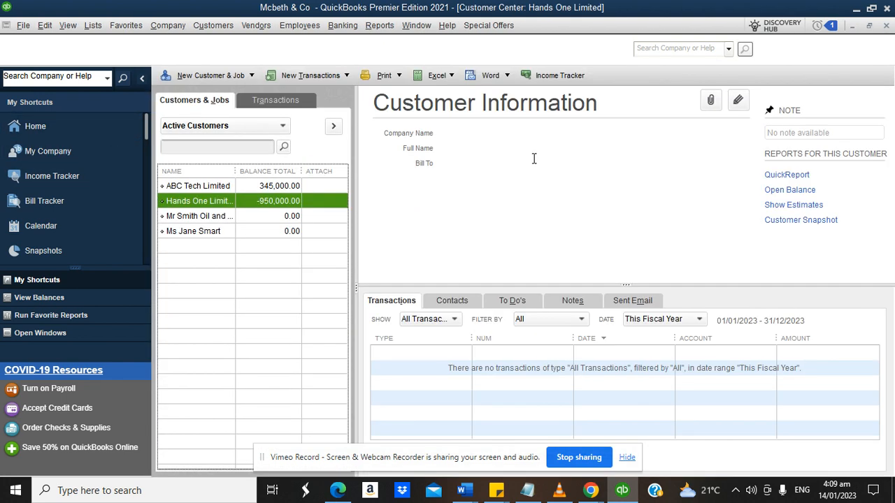
pyautogui.click(886, 26)
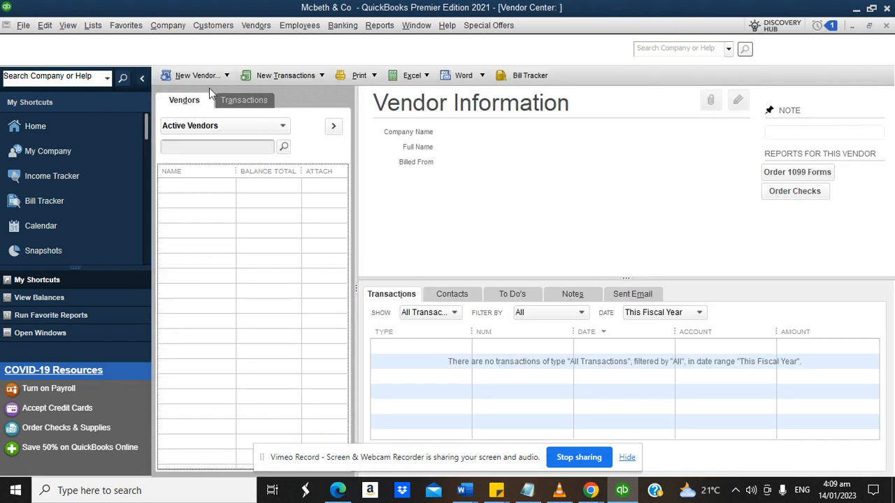
# Start a new vendor named 'Legal libary service provider'.
pyautogui.click(209, 79)
pyautogui.click(209, 91)
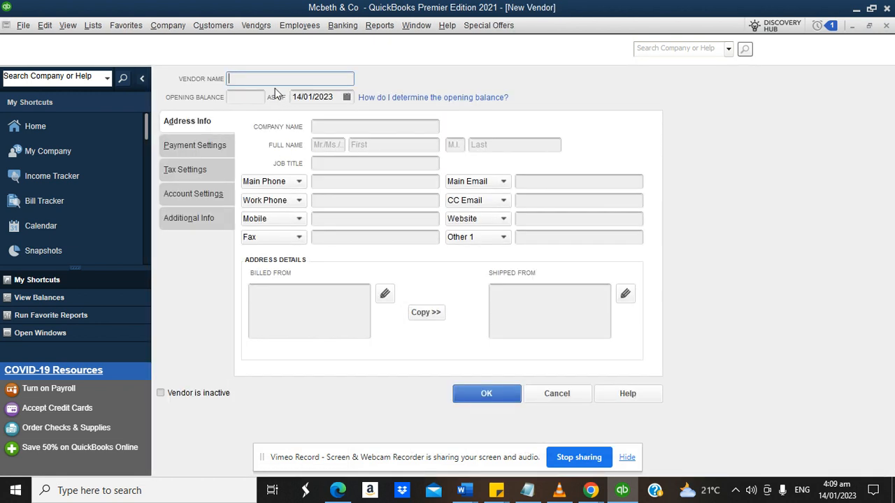
pyautogui.write('ma')
pyautogui.press('BackSpace')
pyautogui.press('BackSpace')
pyautogui.write('legal')
pyautogui.press('shift')
pyautogui.press('shift')
pyautogui.press('shift')
pyautogui.press('shift')
pyautogui.press('shift')
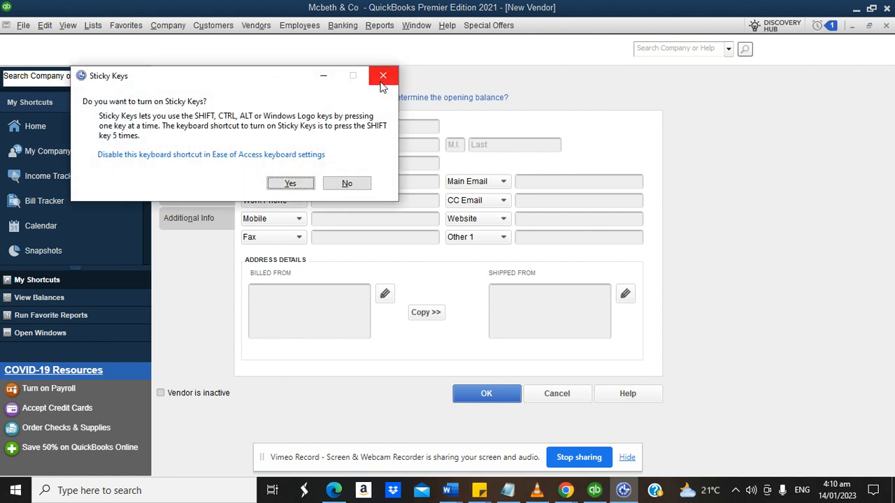
pyautogui.click(383, 76)
pyautogui.moveTo(302, 75); pyautogui.dragTo(204, 79)
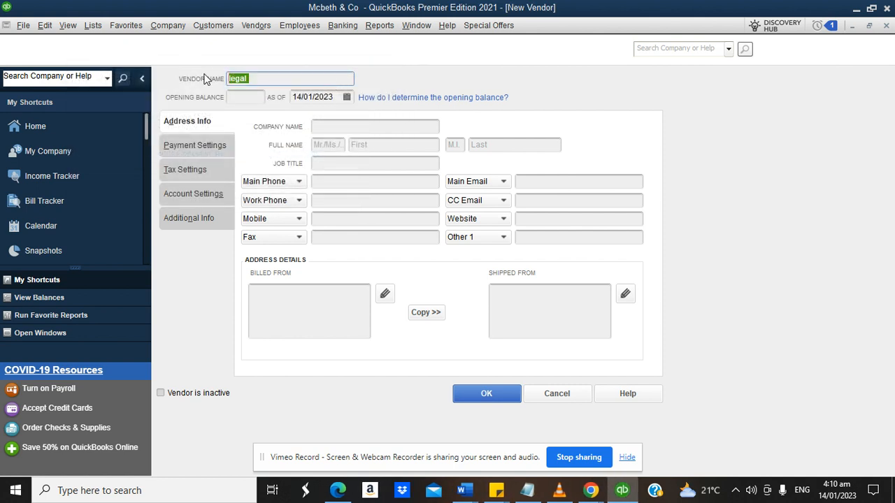
pyautogui.write('Legal I')
pyautogui.write('ibary service provider')
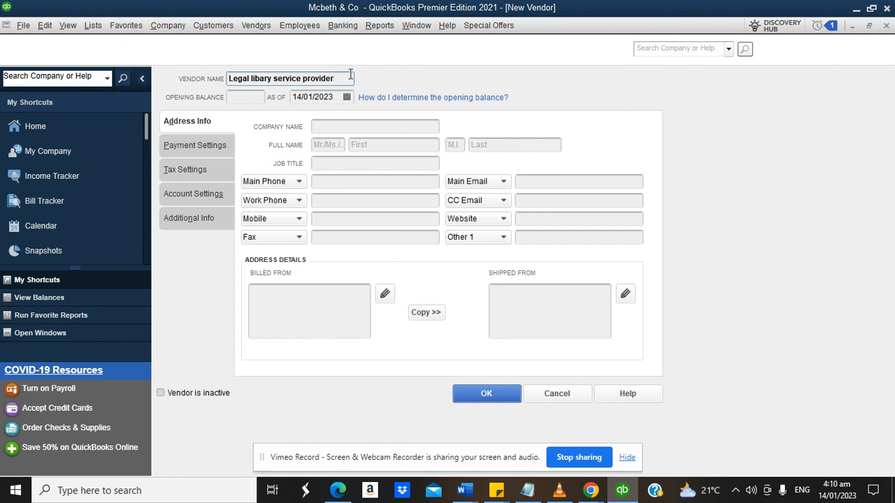
# Give the vendor a 230,000 opening balance as of 31/12/2022 and save it.
pyautogui.click(249, 96)
pyautogui.write('230000')
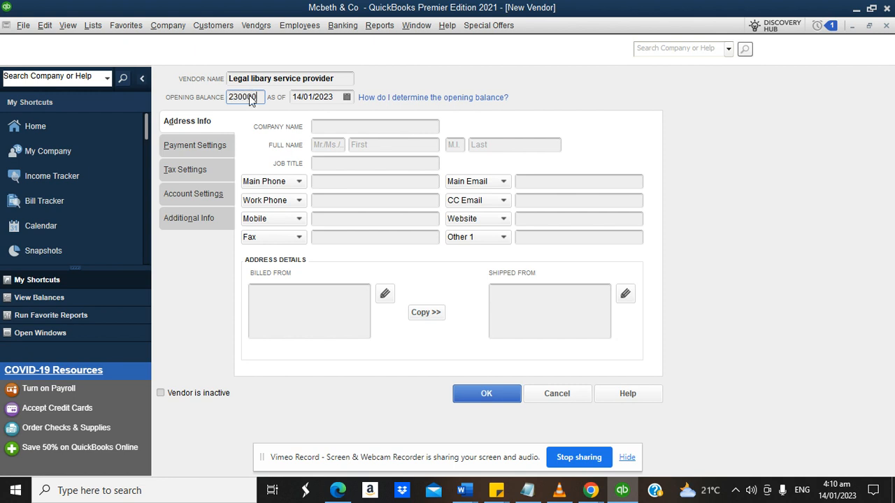
pyautogui.click(346, 99)
pyautogui.click(305, 119)
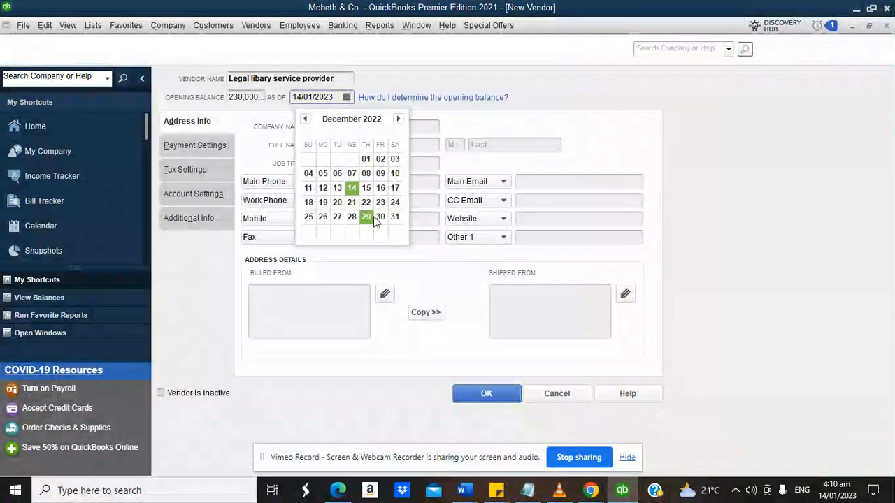
pyautogui.click(394, 217)
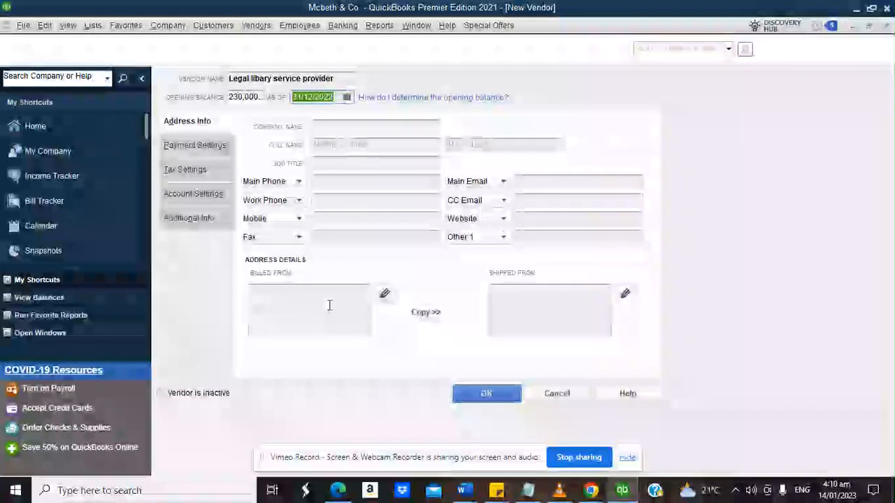
pyautogui.click(478, 395)
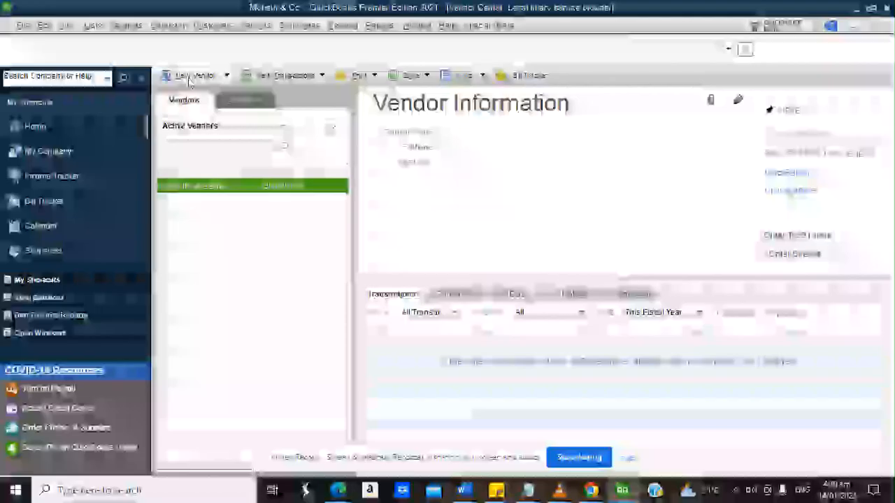
pyautogui.click(195, 75)
# Create a new vendor named ABC technician, leave the opening balance blank, and save.
pyautogui.click(194, 93)
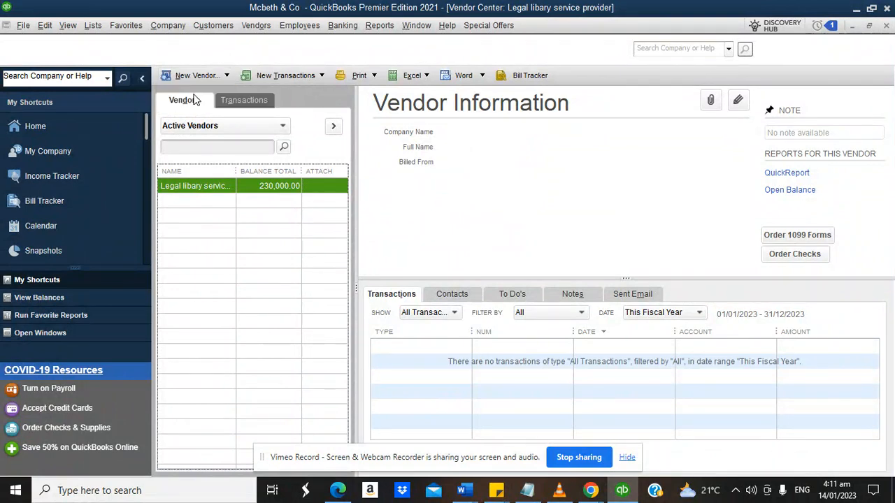
pyautogui.write('a')
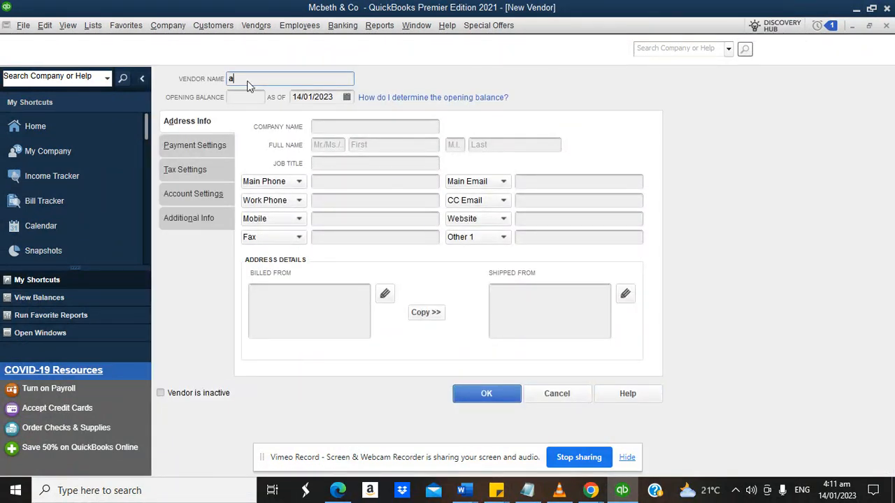
pyautogui.write('bc')
pyautogui.press('BackSpace')
pyautogui.press('BackSpace')
pyautogui.press('BackSpace')
pyautogui.write('ABC technical pr')
pyautogui.press('BackSpace')
pyautogui.write('an')
pyautogui.click(251, 96)
pyautogui.click(487, 395)
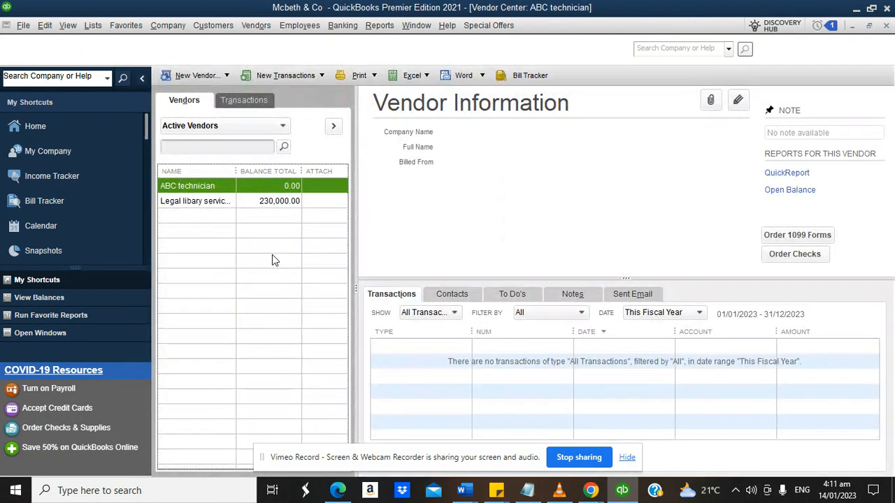
# Visit the Home page and Customer Center, then check the setup notes in Chrome.
pyautogui.click(54, 133)
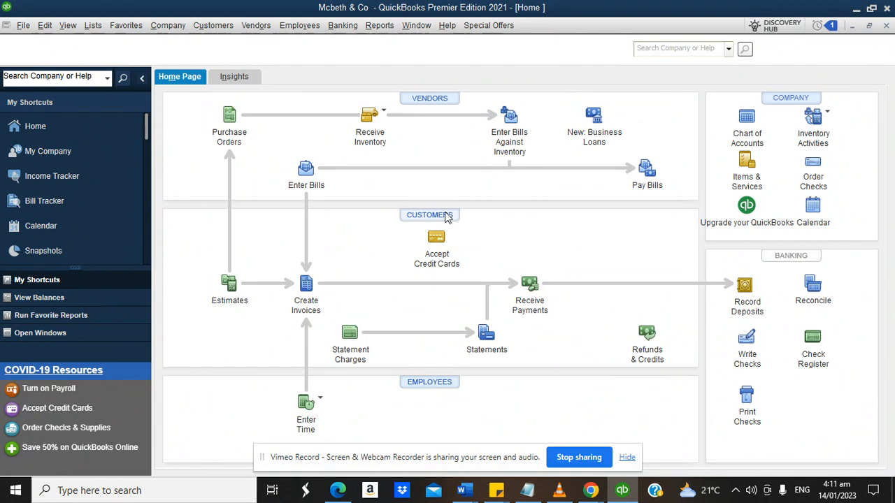
pyautogui.click(429, 216)
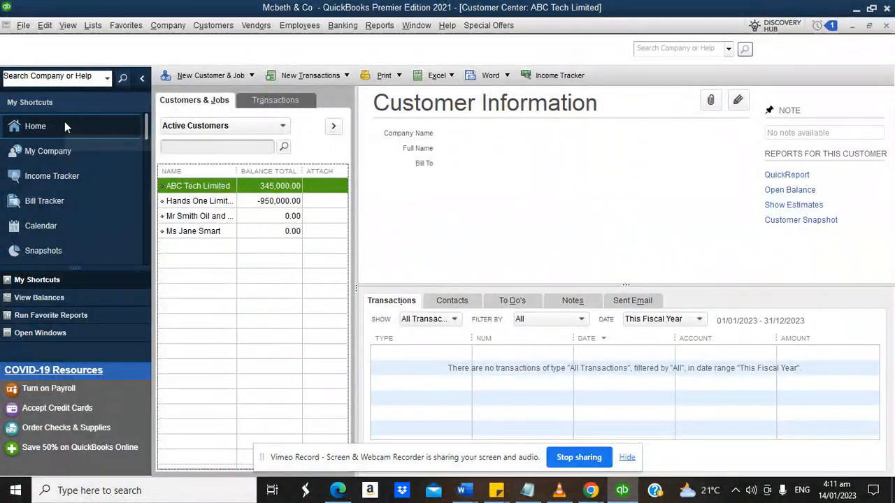
pyautogui.click(64, 125)
pyautogui.moveTo(592, 494)
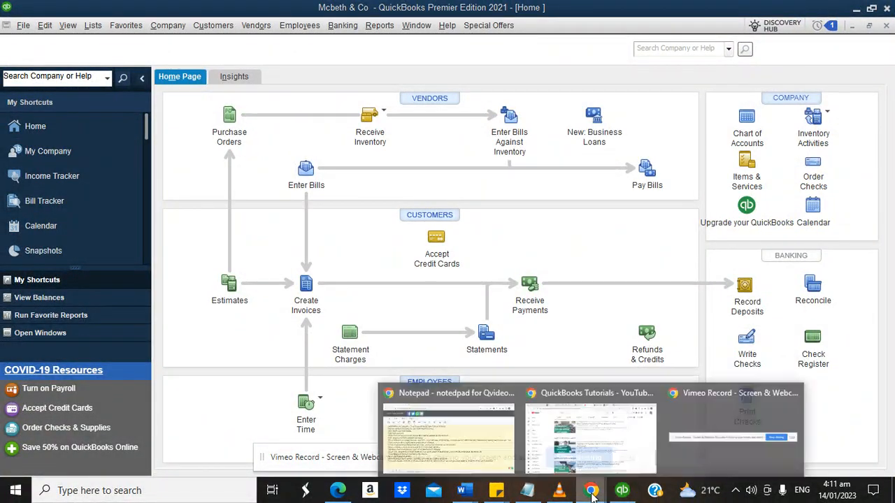
pyautogui.click(448, 434)
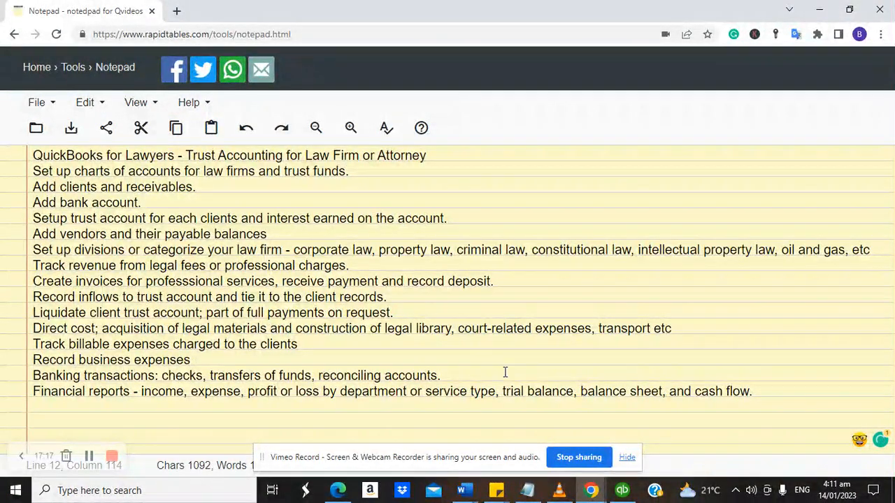
pyautogui.click(622, 490)
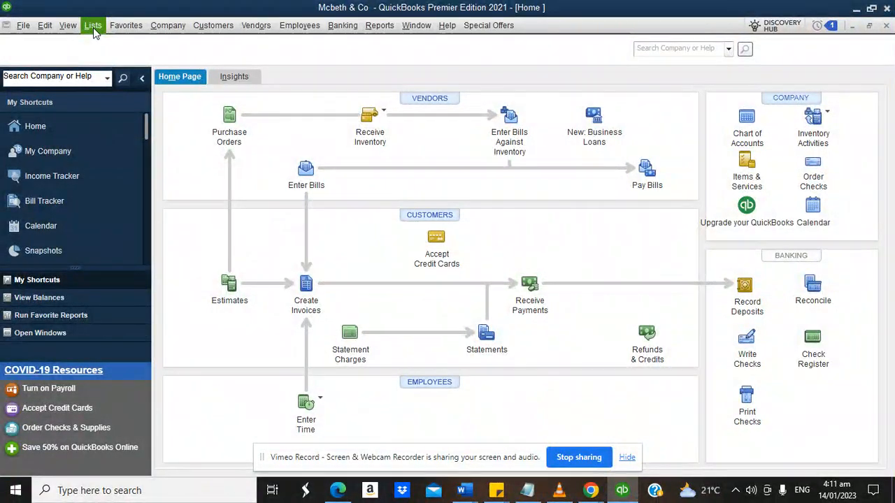
# Open the Preferences dialog from the Edit menu.
pyautogui.click(93, 27)
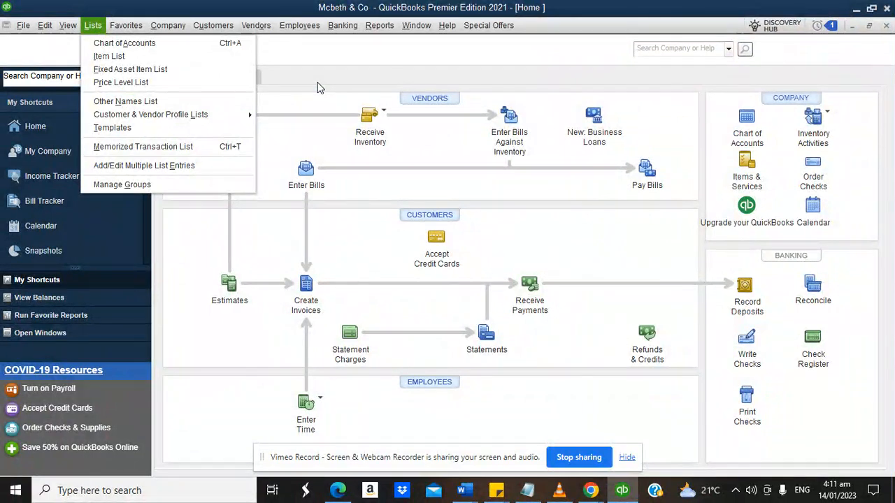
pyautogui.click(318, 87)
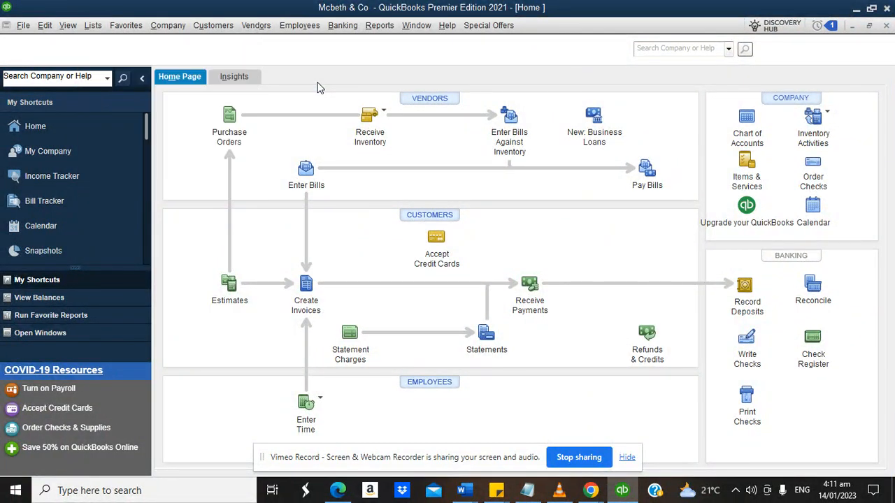
pyautogui.click(45, 26)
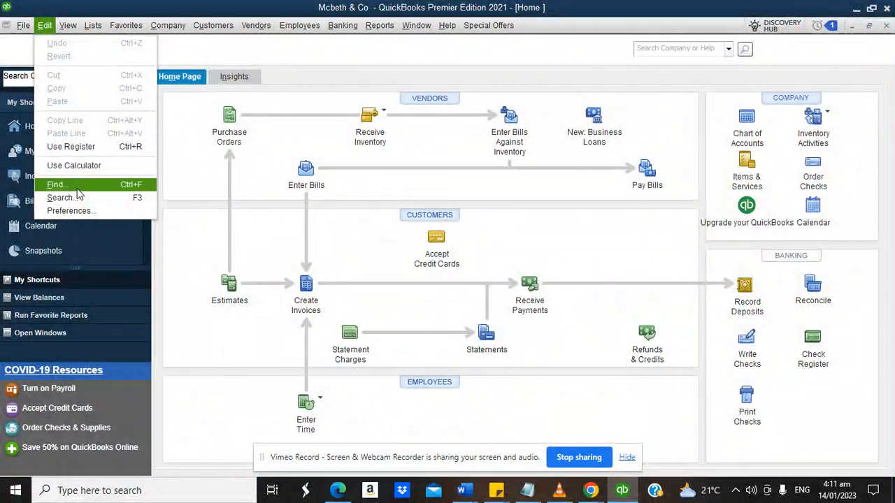
pyautogui.click(70, 211)
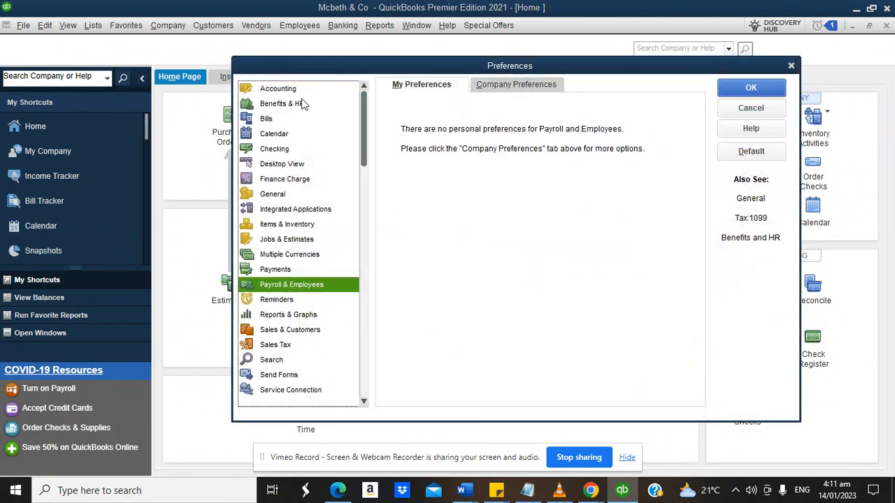
# Tick 'Use class tracking for transactions' in Accounting company preferences and click OK.
pyautogui.click(294, 89)
pyautogui.click(516, 84)
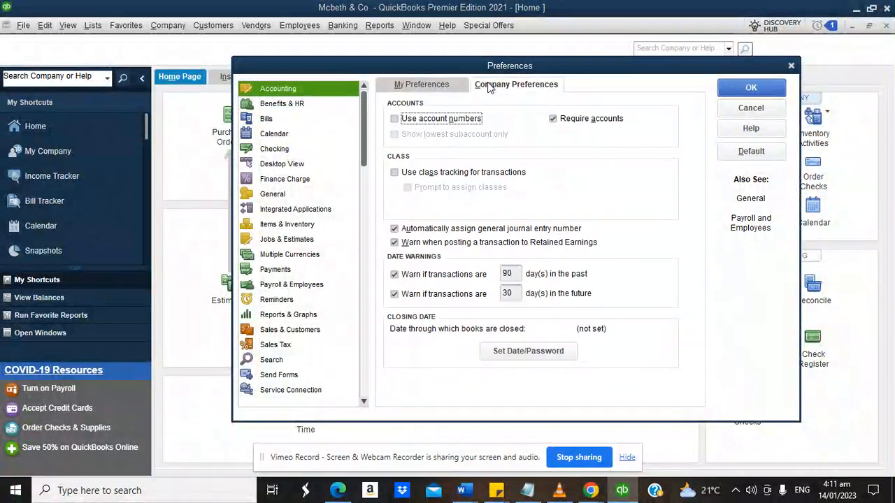
pyautogui.click(406, 173)
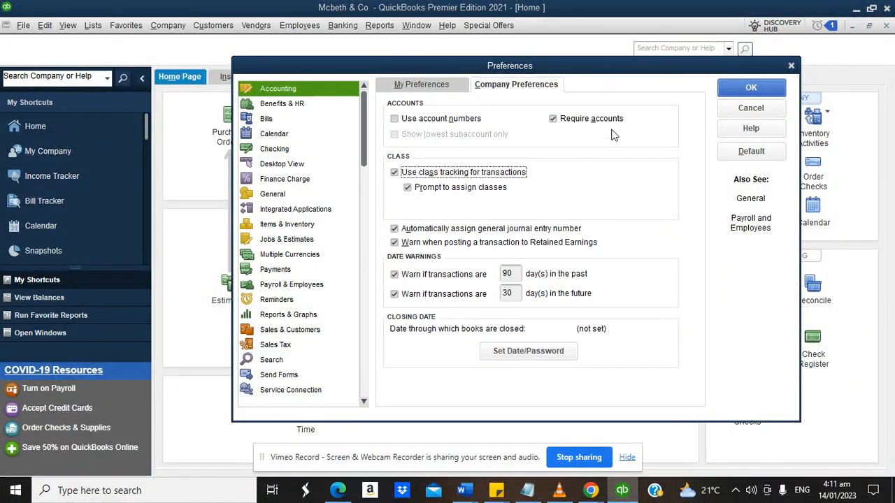
pyautogui.click(738, 90)
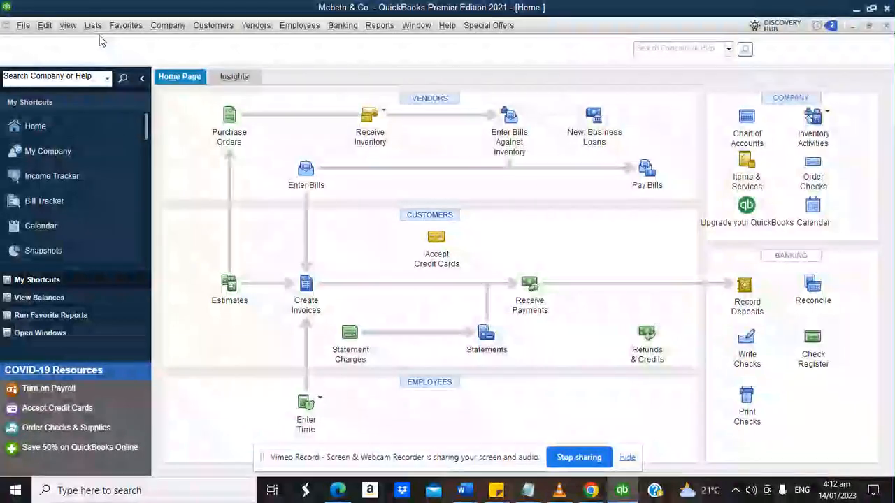
# Open the Class List and delete Partner/Location #1 and Partner/Location #2.
pyautogui.click(93, 26)
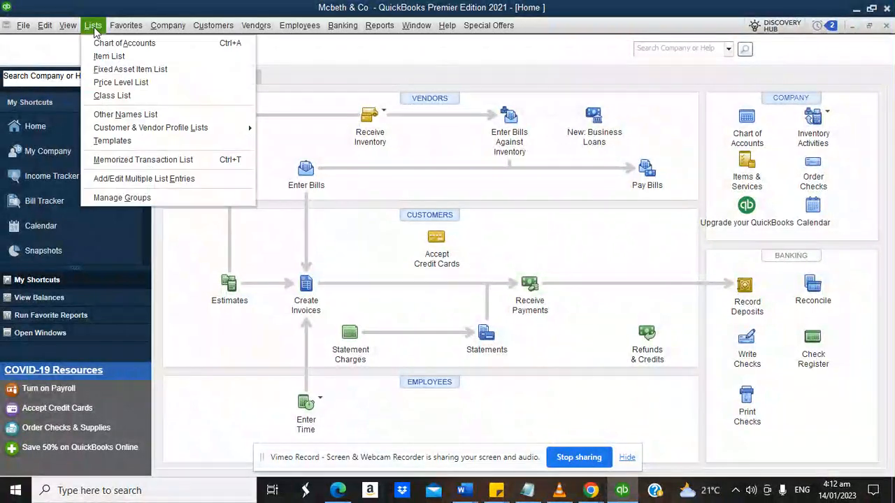
pyautogui.click(106, 98)
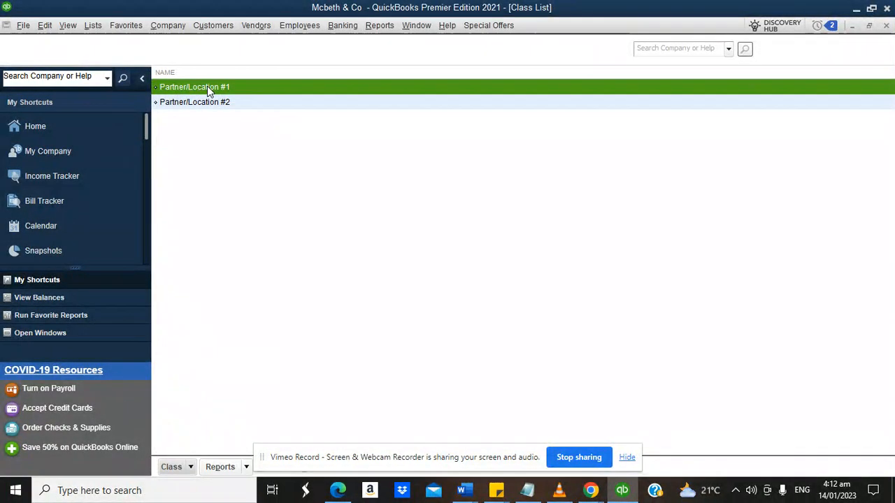
pyautogui.rightClick(188, 87)
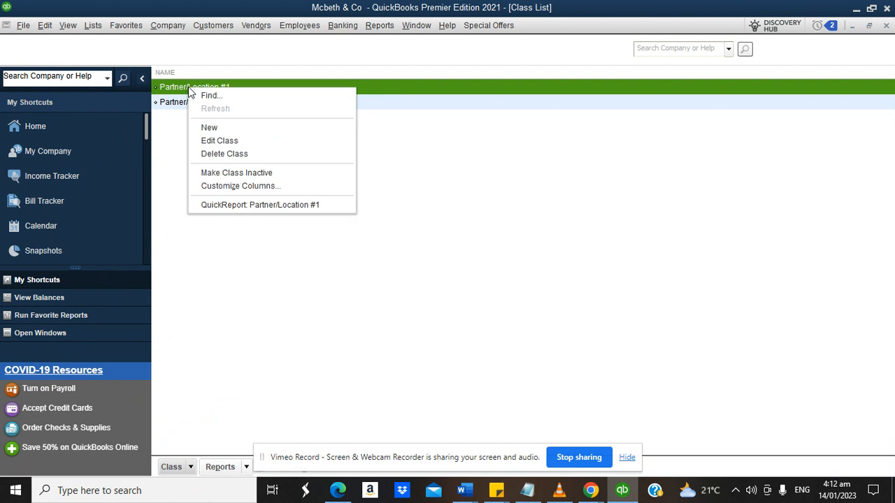
pyautogui.click(219, 152)
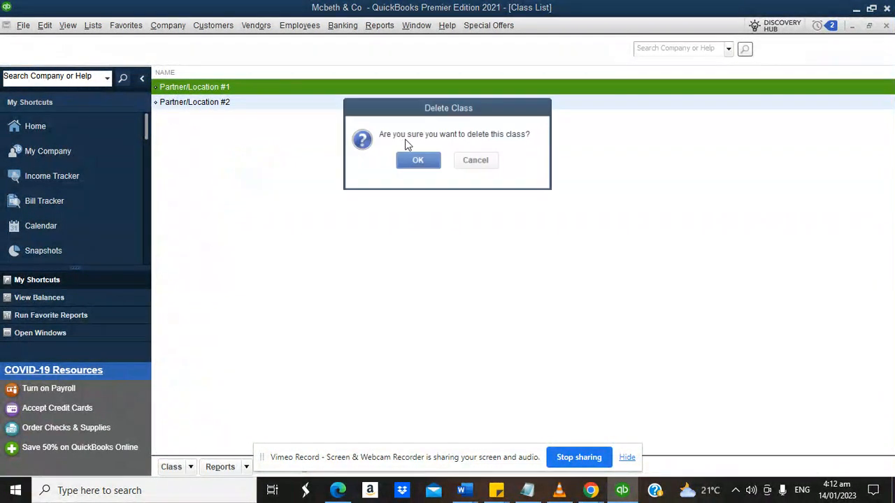
pyautogui.click(418, 157)
pyautogui.rightClick(218, 85)
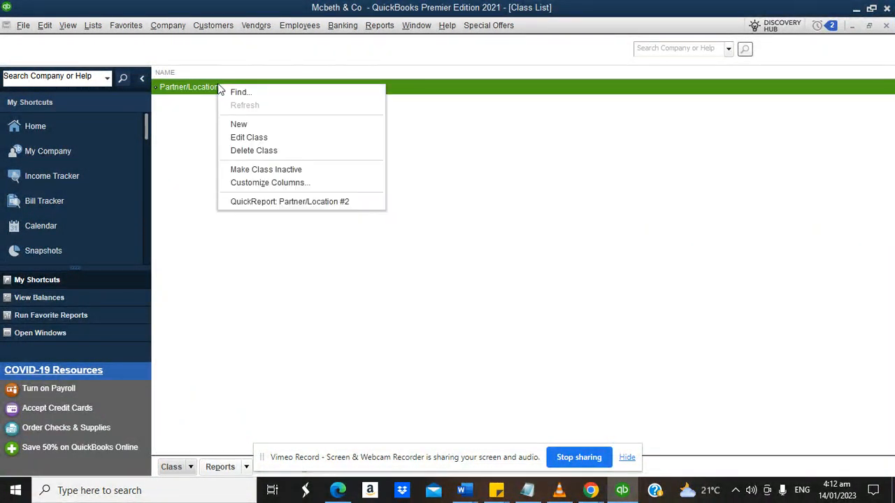
pyautogui.click(241, 151)
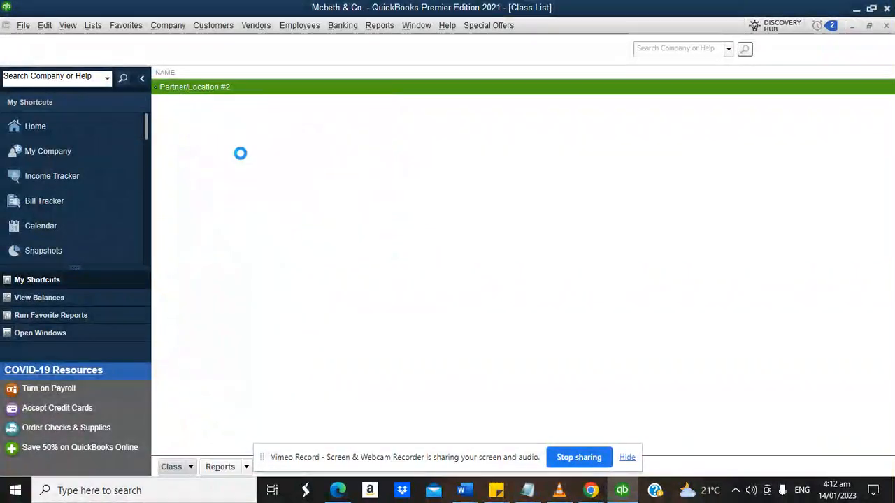
pyautogui.click(415, 160)
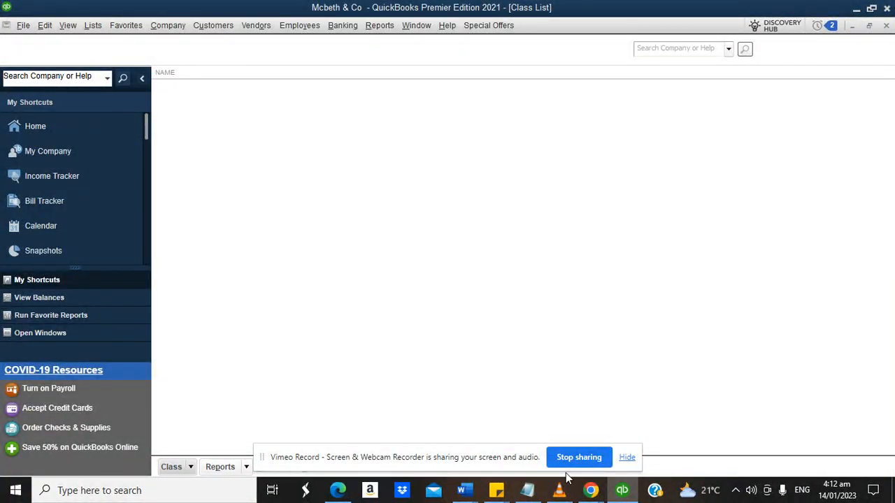
# Check the browser notes, then return to the empty Class List's Class menu.
pyautogui.moveTo(590, 489)
pyautogui.click(458, 441)
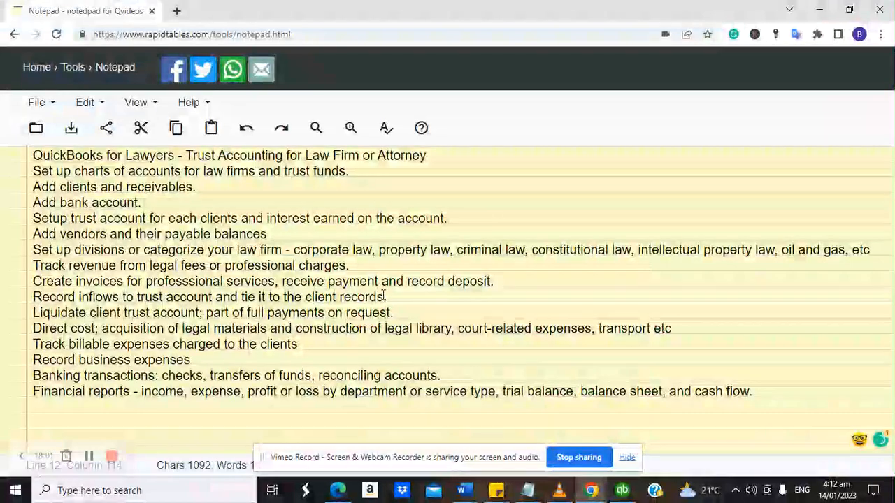
pyautogui.click(626, 492)
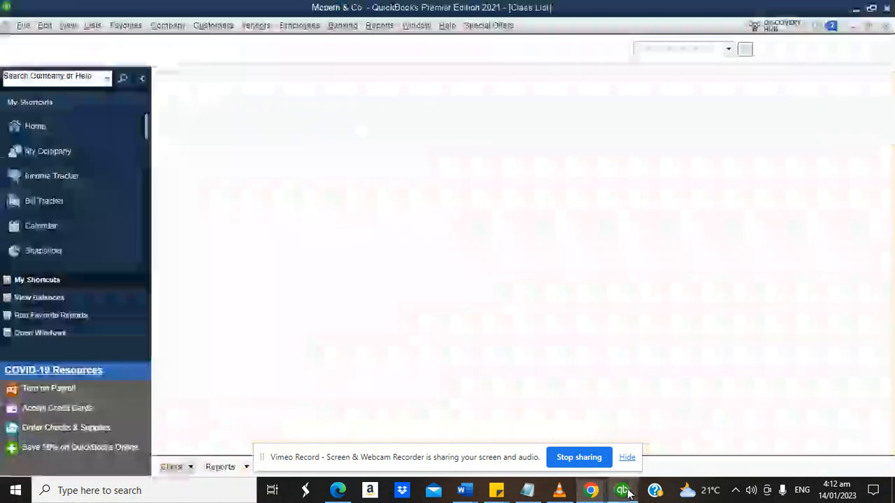
pyautogui.click(171, 467)
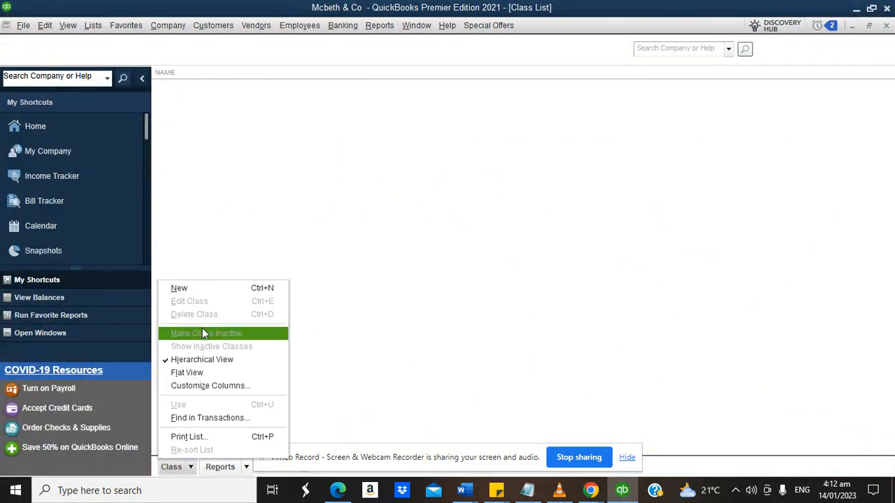
# Create the Corporate law class, capitalizing its first letter.
pyautogui.click(183, 289)
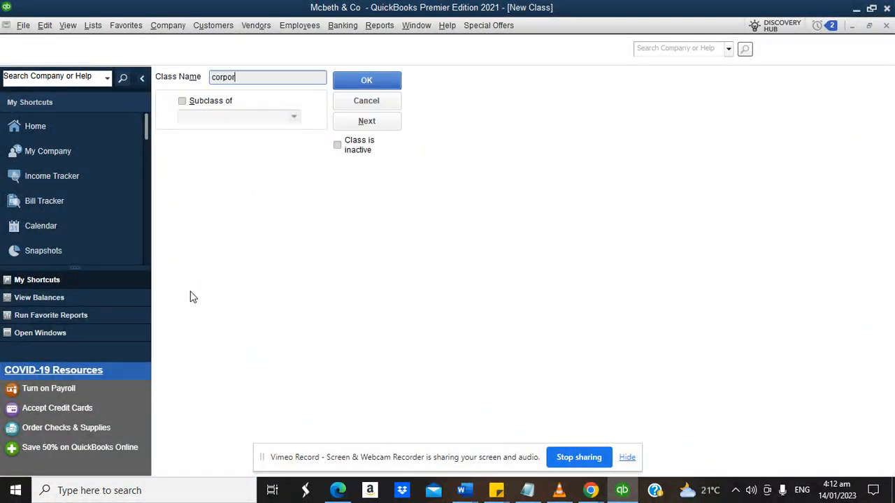
pyautogui.write('corporate law')
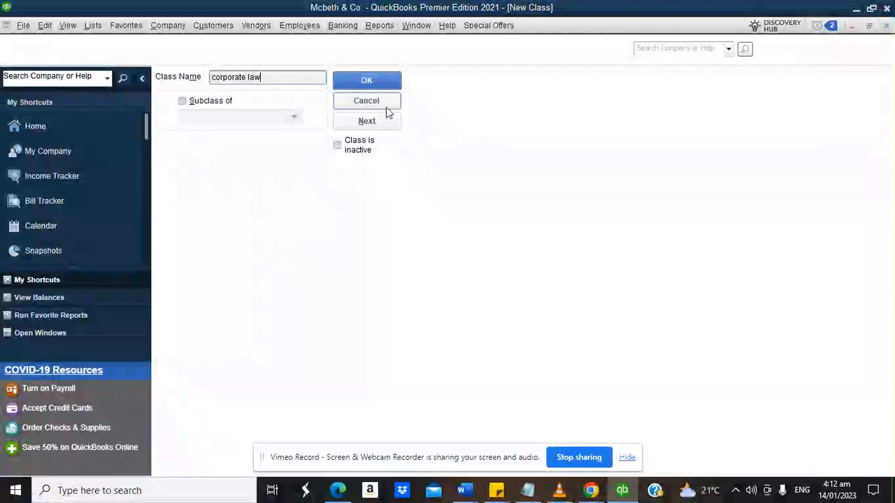
pyautogui.click(215, 77)
pyautogui.press('BackSpace')
pyautogui.write('C')
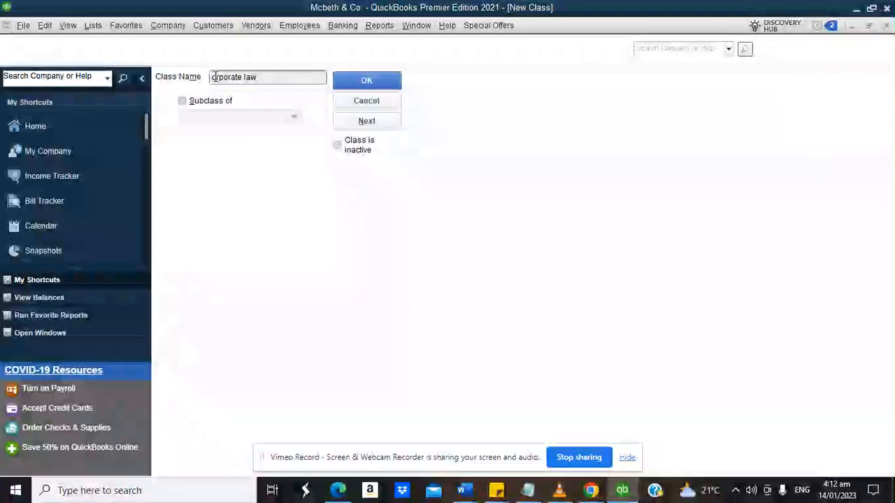
pyautogui.click(368, 81)
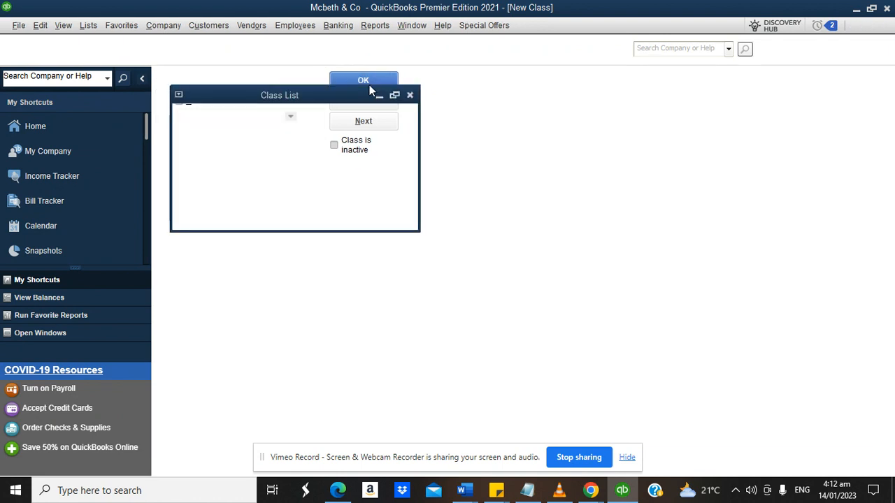
# Add the Property and 'Oil snf gas law' classes.
pyautogui.click(175, 467)
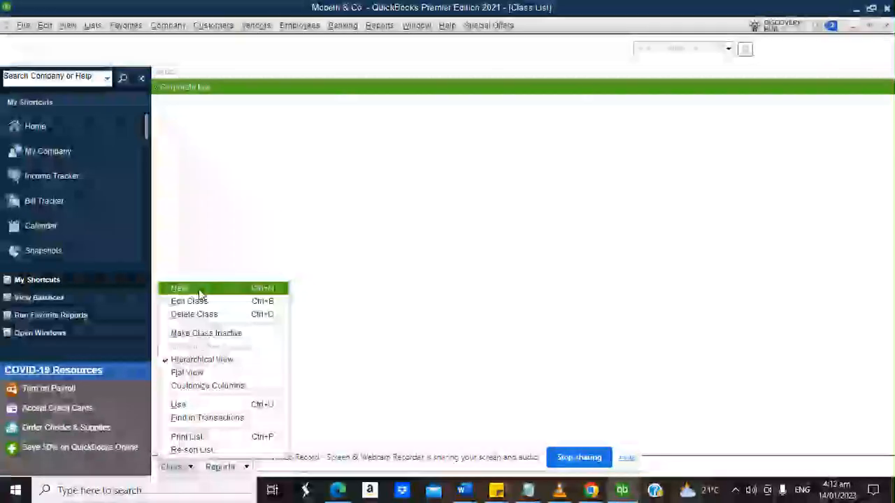
pyautogui.click(196, 289)
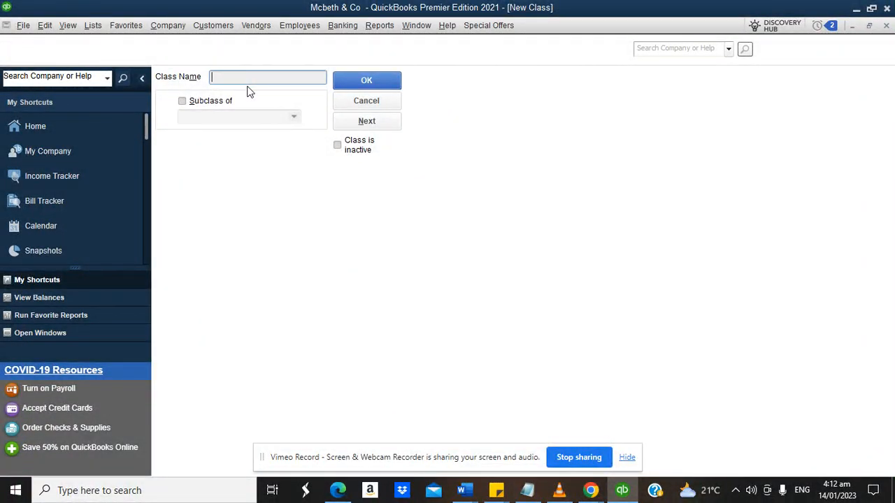
pyautogui.write('Property law')
pyautogui.click(356, 82)
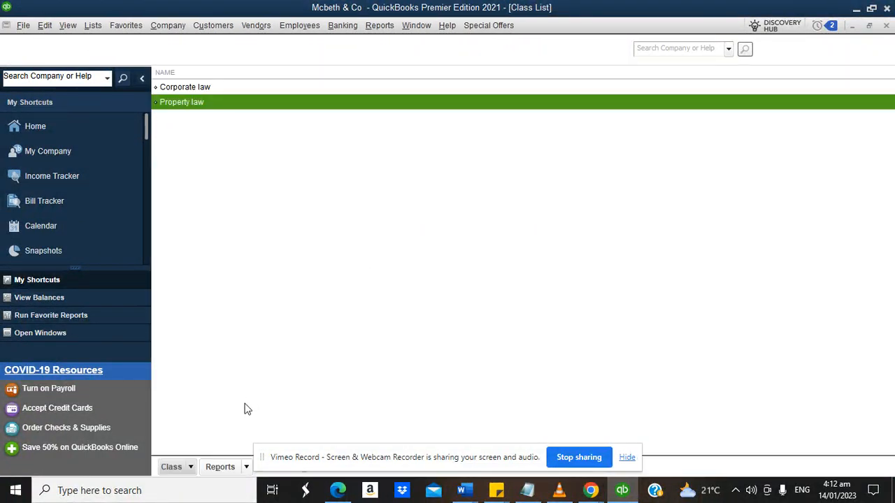
pyautogui.click(172, 467)
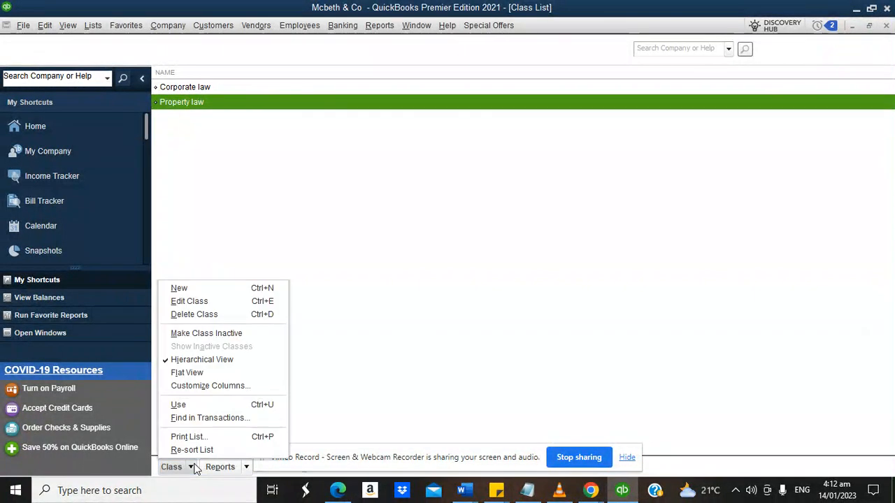
pyautogui.click(201, 290)
pyautogui.write('O')
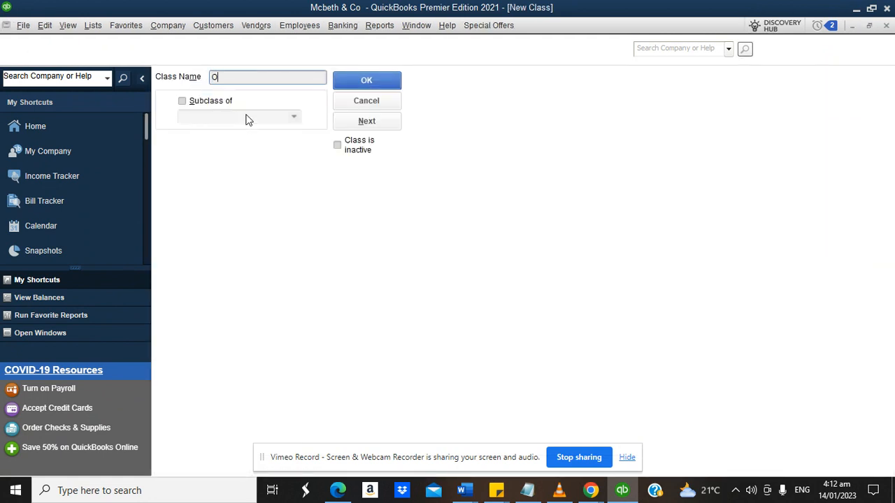
pyautogui.write('il snf gas law')
pyautogui.click(342, 86)
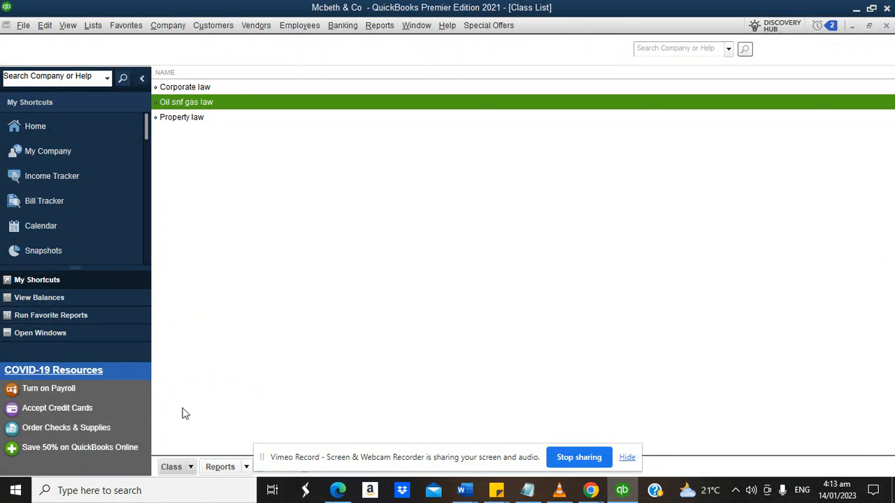
# Add the Criminal law class.
pyautogui.click(171, 467)
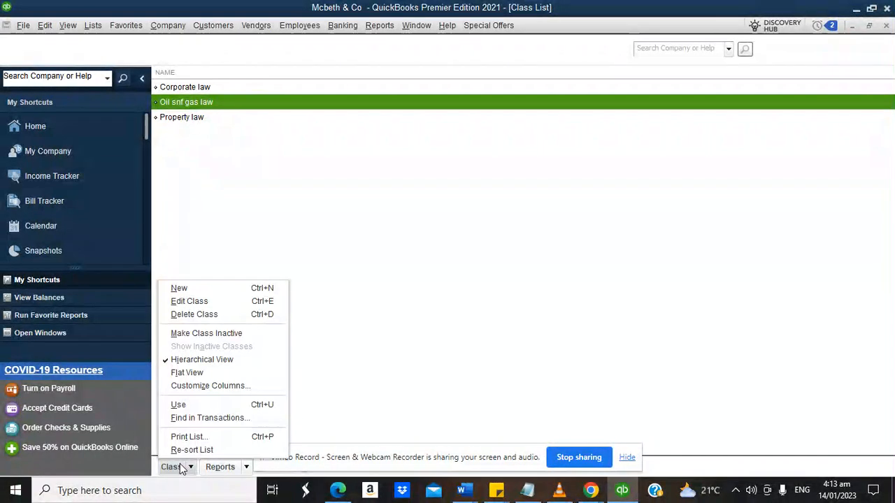
pyautogui.click(199, 288)
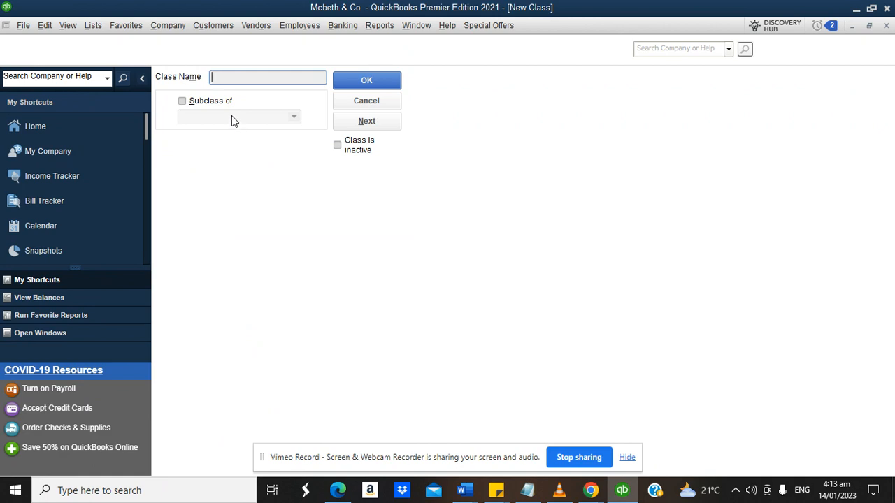
pyautogui.write('Criminal law')
pyautogui.click(351, 77)
# Review the four law classes in the Class List and return to the Home page.
pyautogui.click(207, 88)
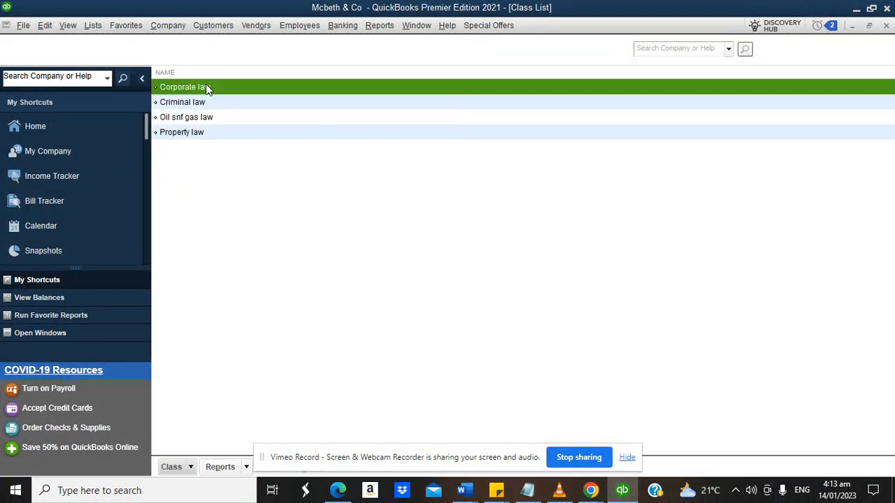
pyautogui.click(195, 103)
pyautogui.click(188, 122)
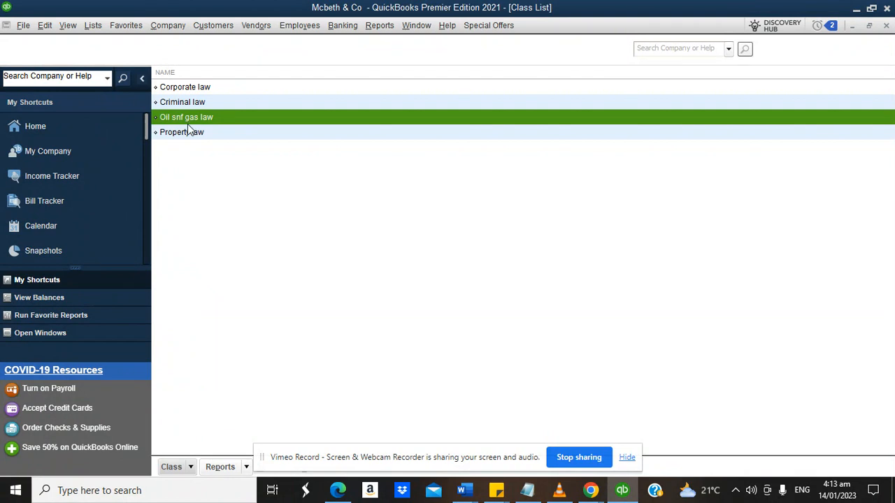
pyautogui.click(188, 134)
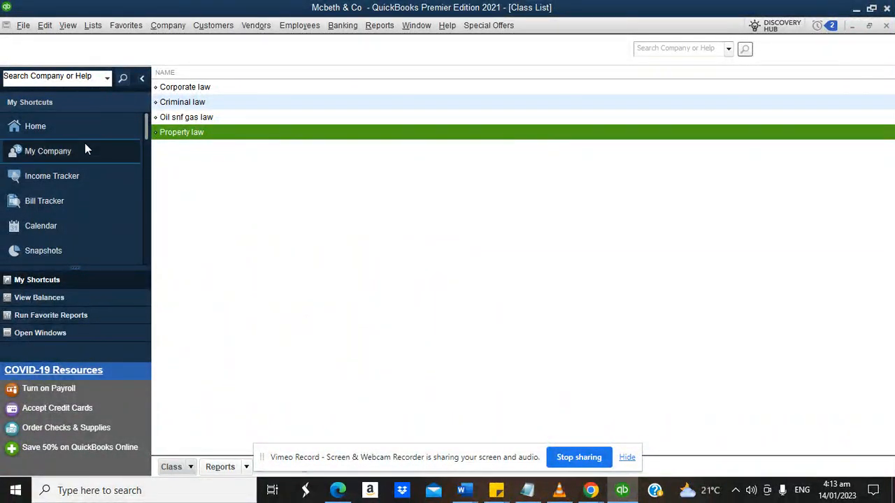
pyautogui.click(71, 126)
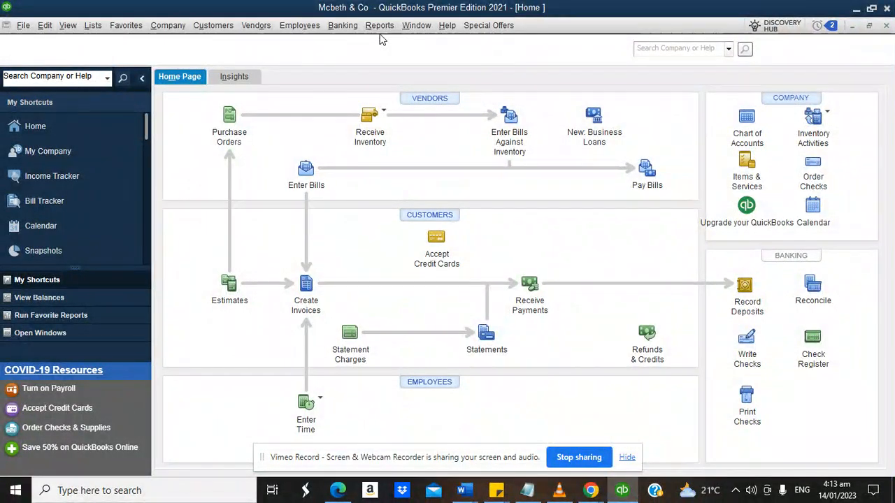
pyautogui.click(381, 29)
pyautogui.moveTo(419, 130)
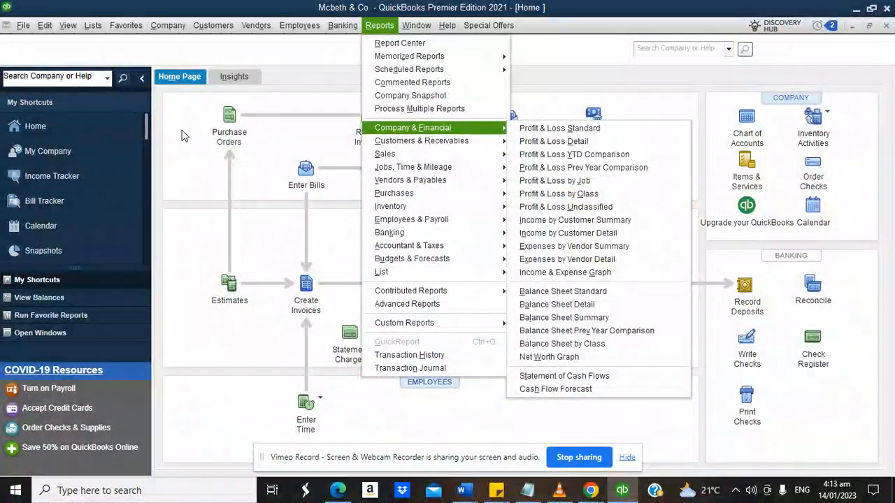
pyautogui.click(181, 135)
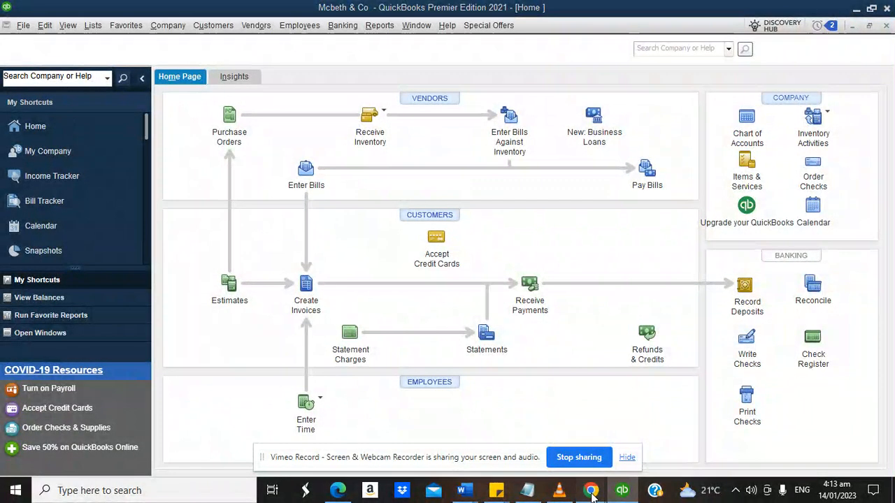
pyautogui.moveTo(591, 490)
pyautogui.click(468, 431)
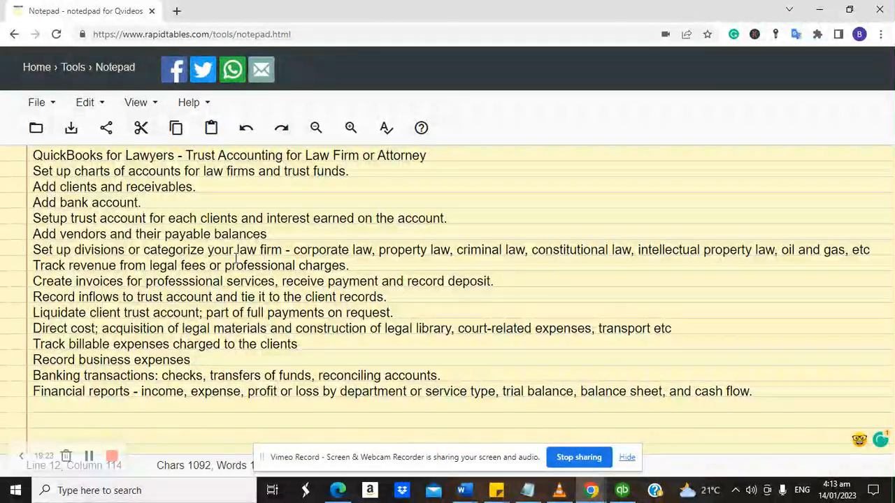
pyautogui.click(624, 491)
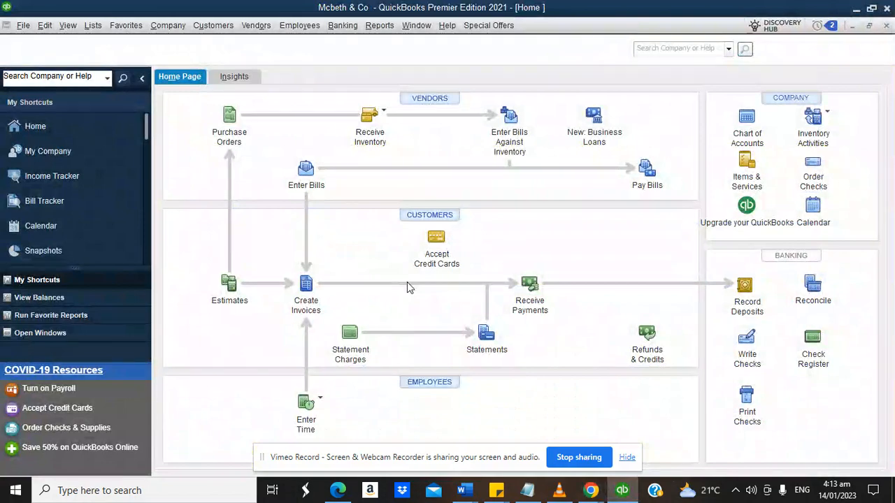
pyautogui.click(93, 25)
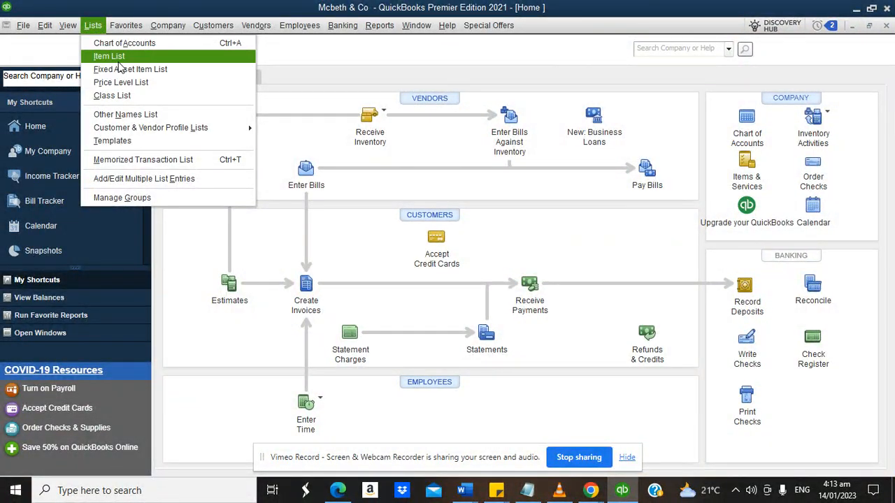
# In the Item List, add the Legal advisory service item linked to Legal Fee Income.
pyautogui.click(108, 57)
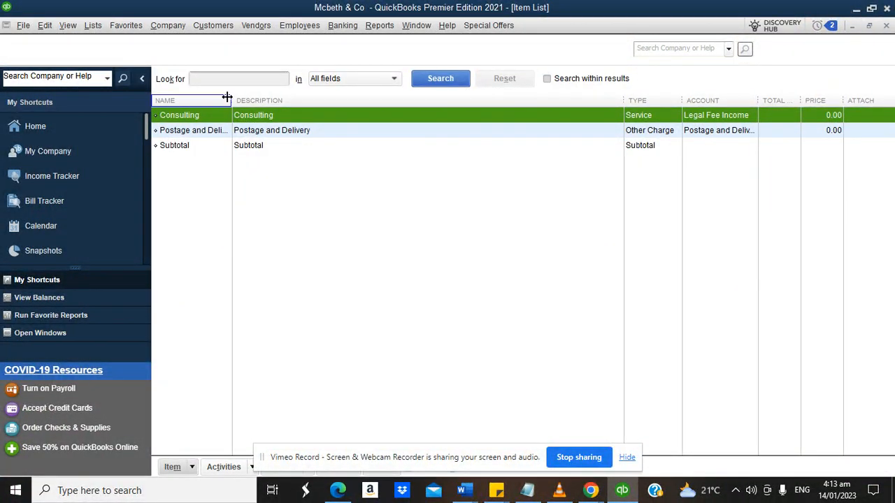
pyautogui.moveTo(230, 98); pyautogui.dragTo(353, 112)
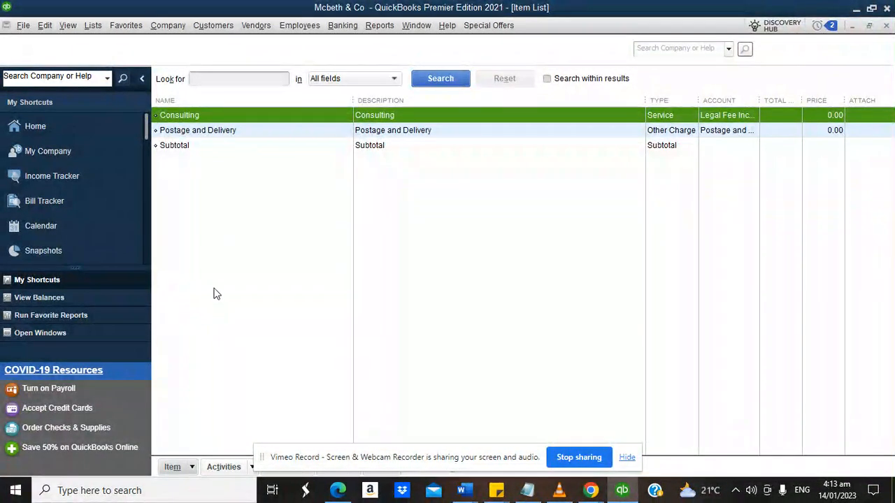
pyautogui.click(182, 467)
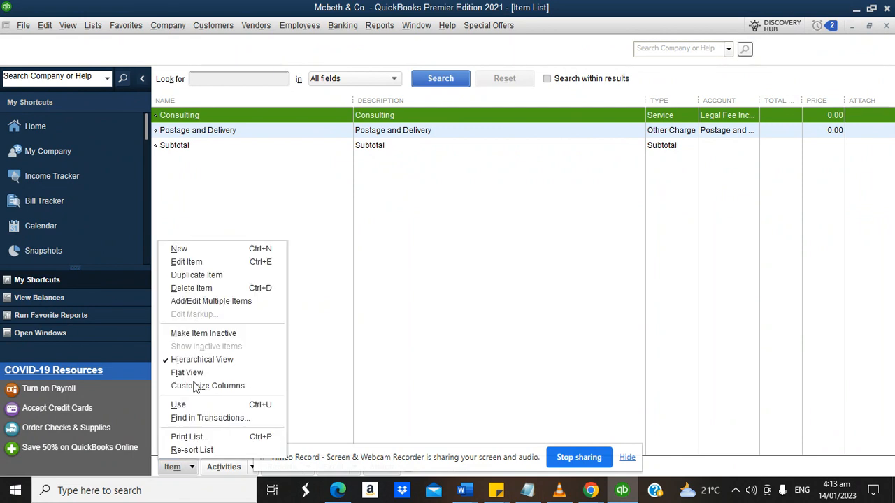
pyautogui.click(195, 254)
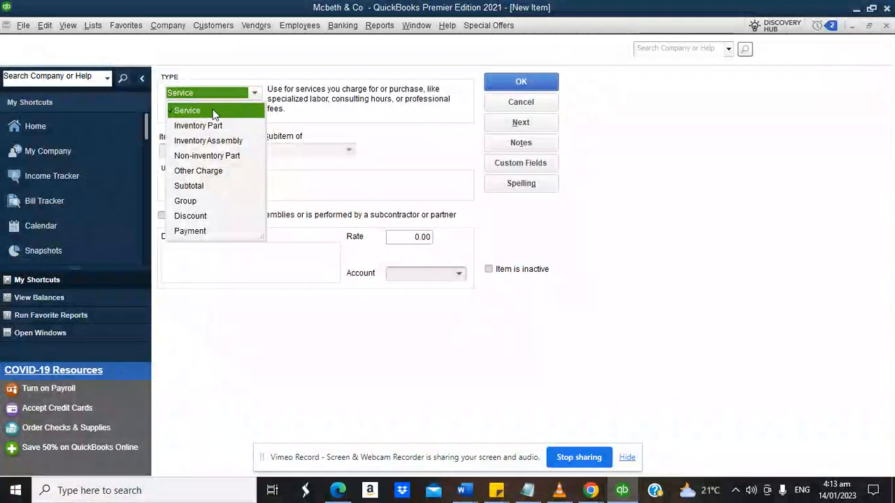
pyautogui.click(214, 113)
pyautogui.click(208, 151)
pyautogui.write('le')
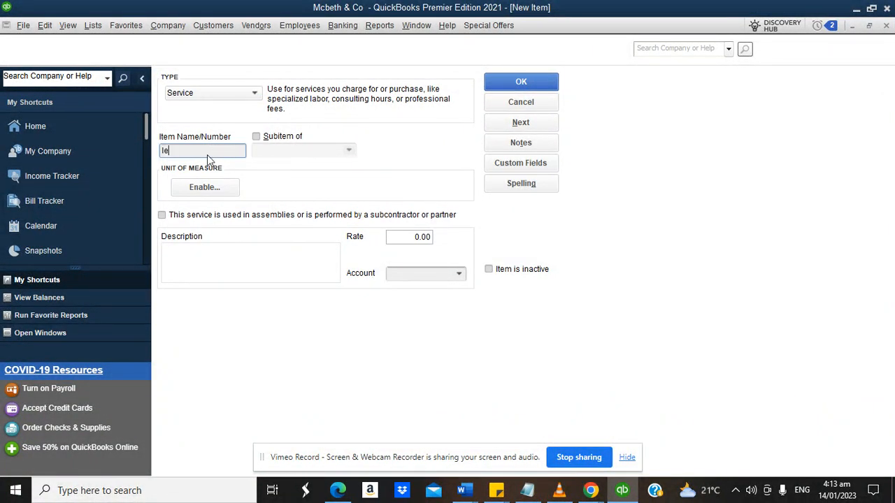
pyautogui.write('ga')
pyautogui.press('BackSpace')
pyautogui.press('BackSpace')
pyautogui.press('BackSpace')
pyautogui.press('BackSpace')
pyautogui.write('Legal advsitor')
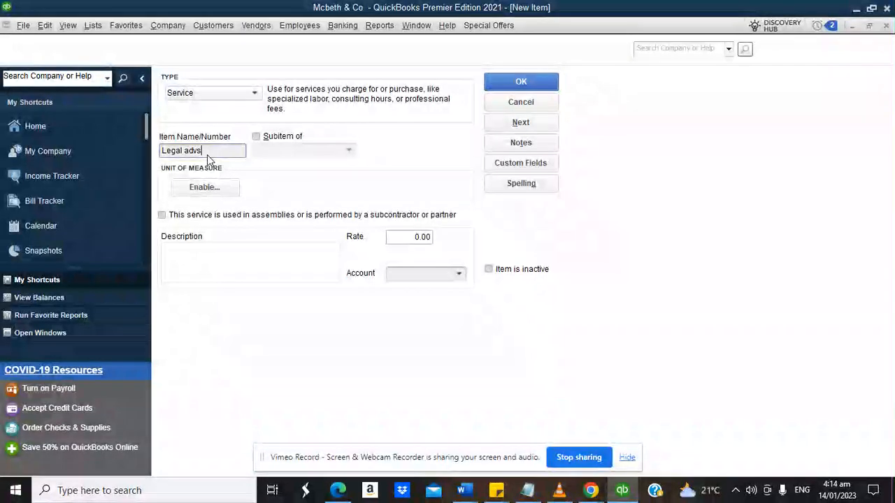
pyautogui.write('y service')
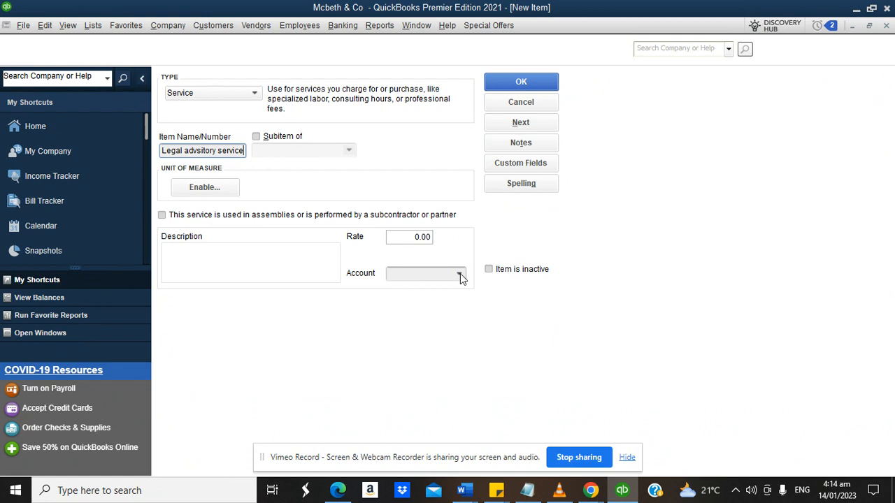
pyautogui.click(460, 273)
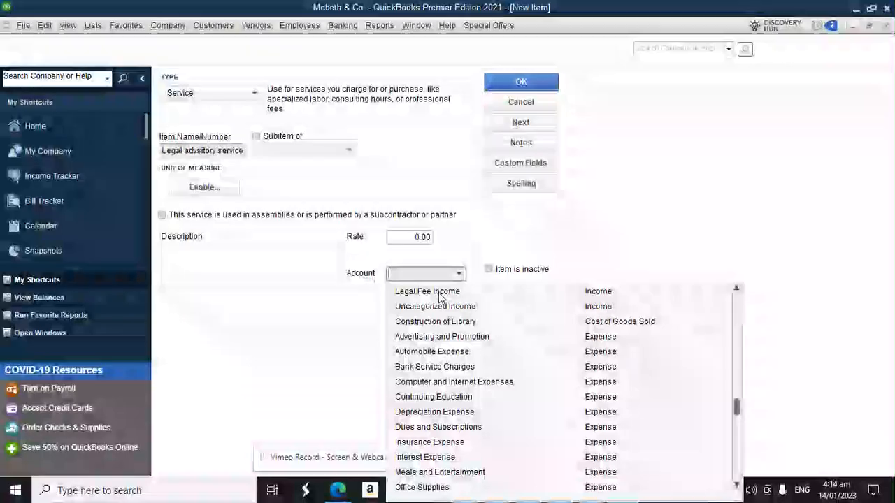
pyautogui.click(440, 292)
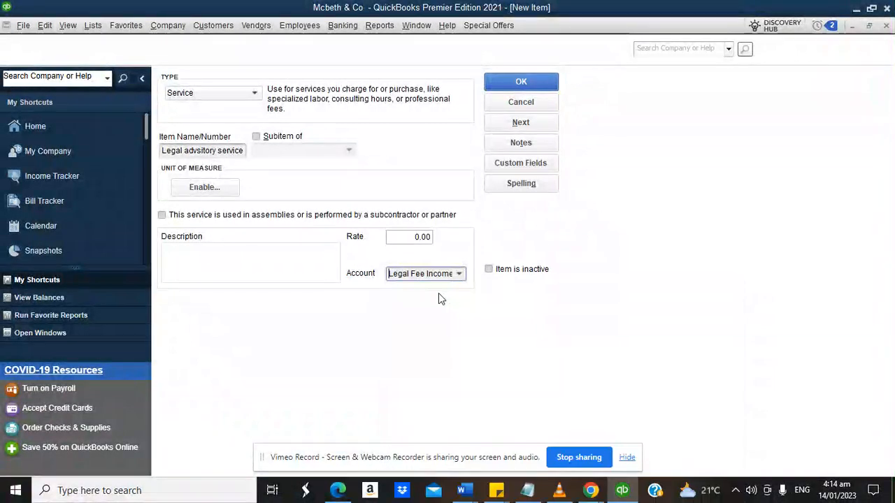
pyautogui.click(531, 81)
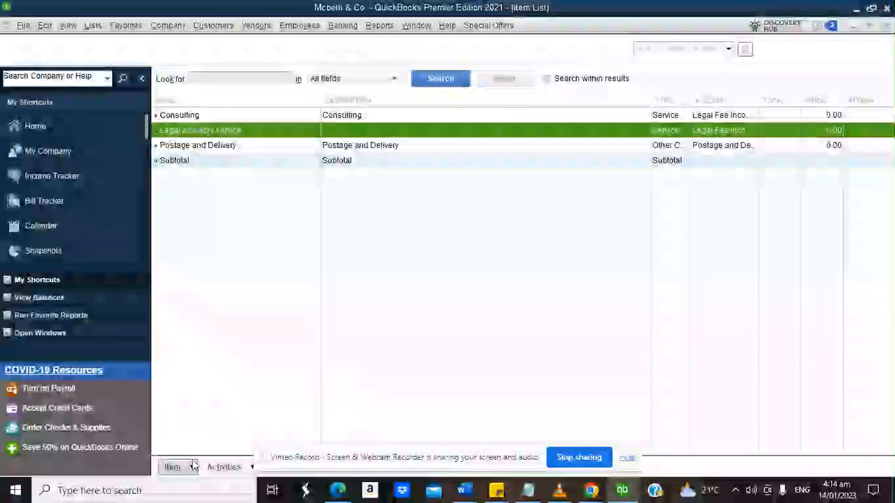
# Add a Client trust fund service item linked to the Client Trust Fund account.
pyautogui.click(176, 467)
pyautogui.click(203, 258)
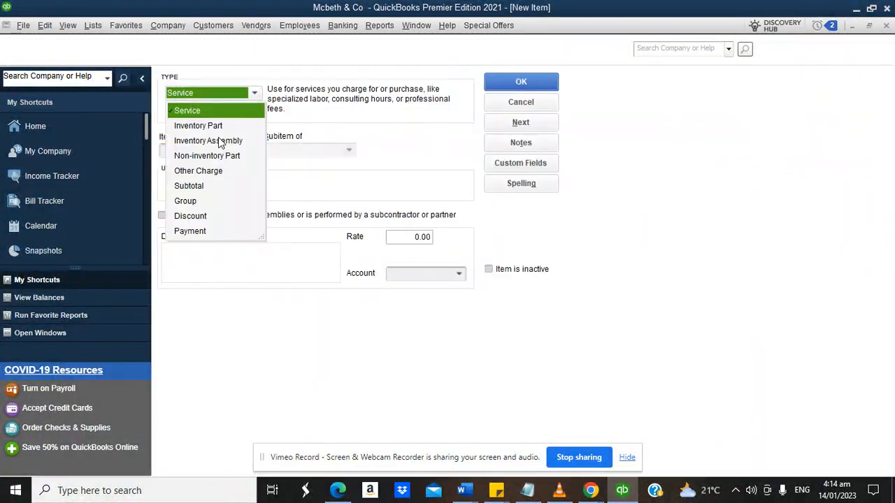
pyautogui.click(202, 118)
pyautogui.click(189, 151)
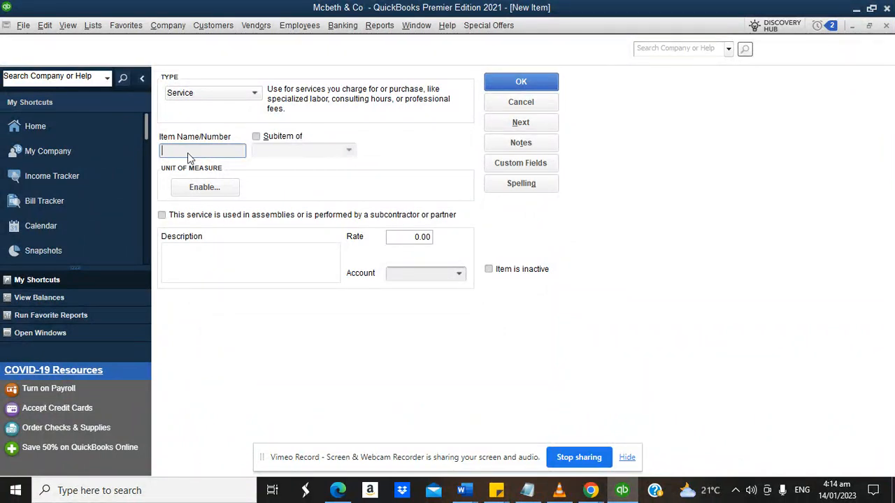
pyautogui.write('Client trust fund')
pyautogui.click(459, 273)
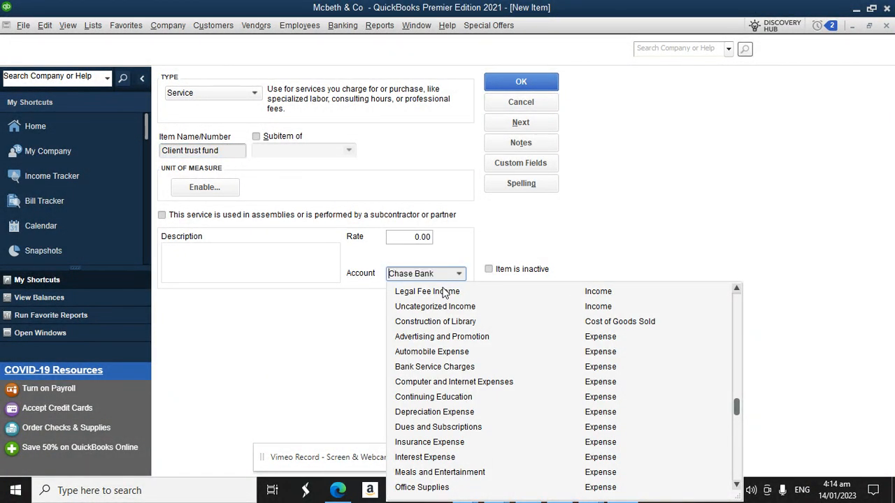
pyautogui.write('Client Trust Fund')
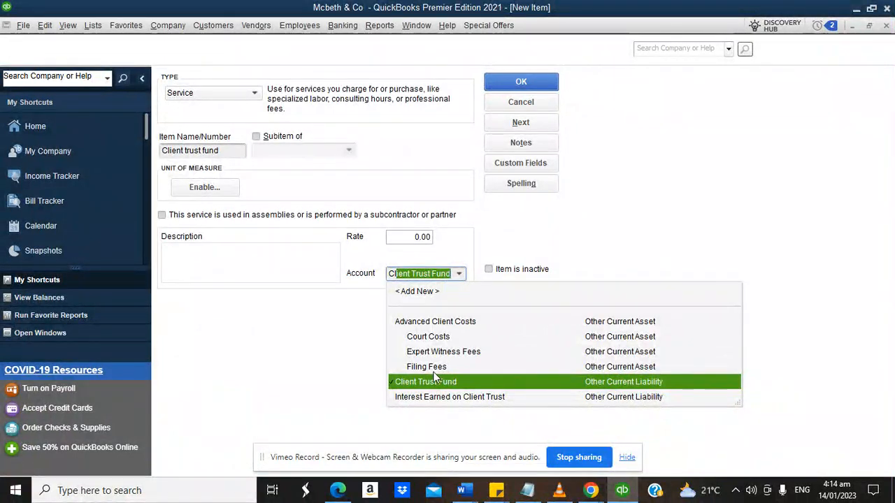
pyautogui.click(424, 383)
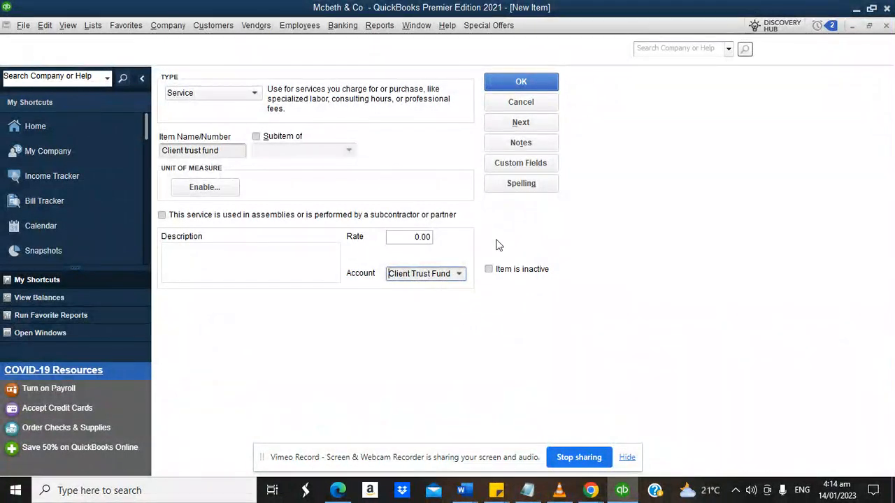
pyautogui.click(530, 86)
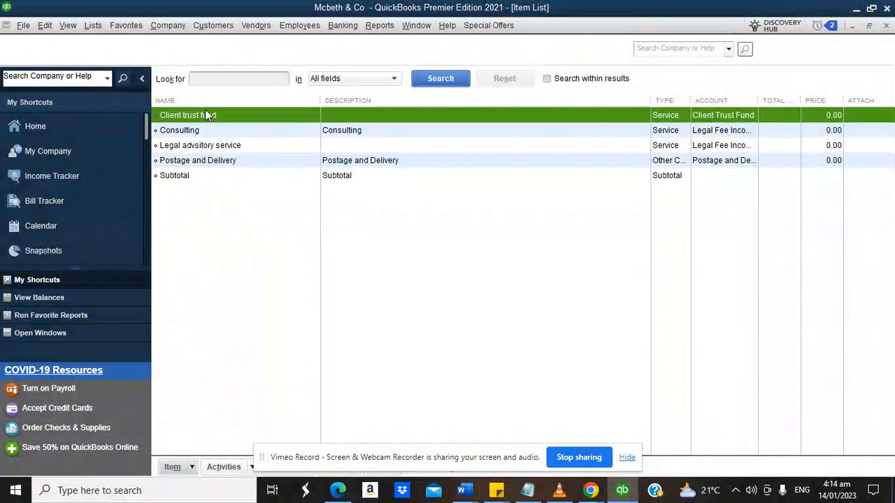
# Create the service item 'legal advise on client trust' assigned to Legal Fee Income.
pyautogui.click(191, 469)
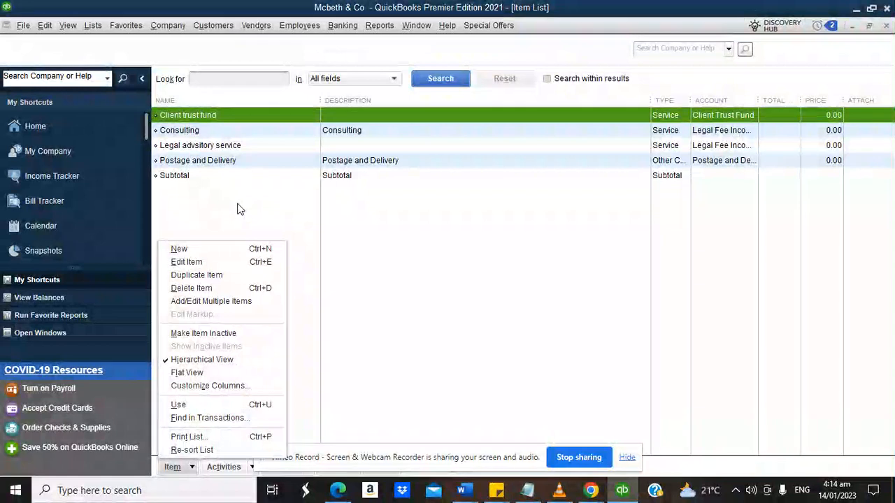
pyautogui.click(191, 248)
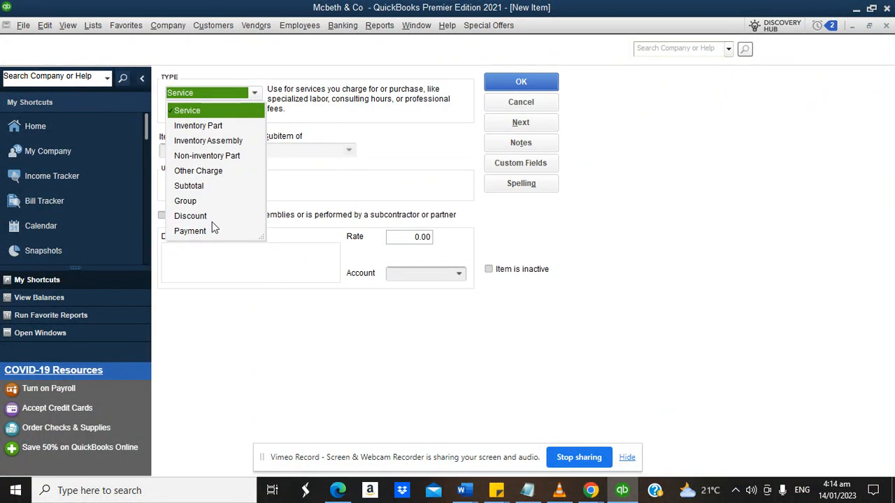
pyautogui.click(200, 114)
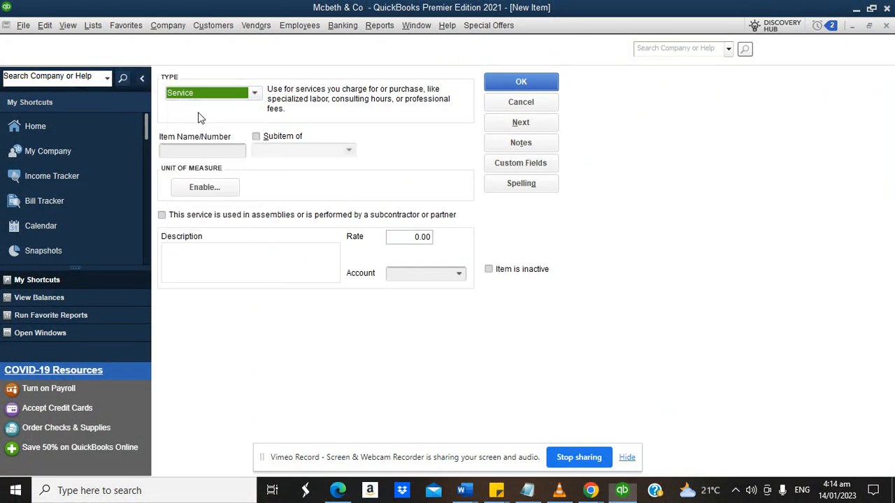
pyautogui.click(199, 150)
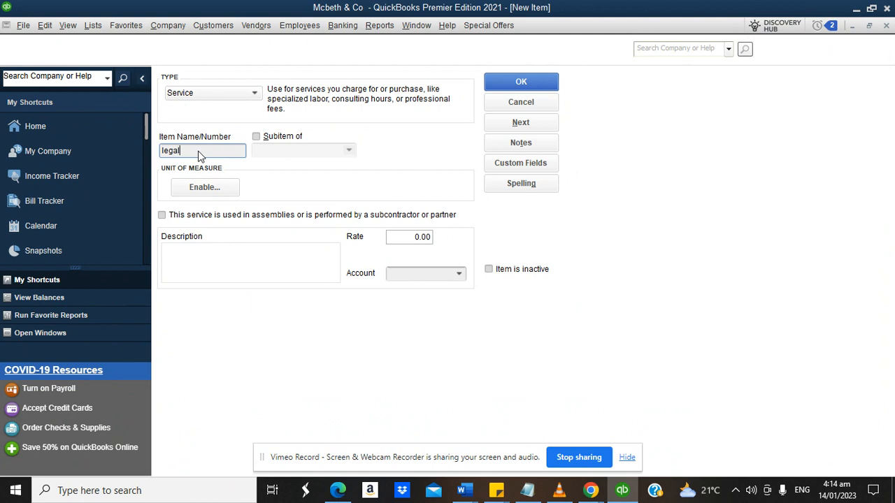
pyautogui.write('legal advise on t')
pyautogui.write('lient trust')
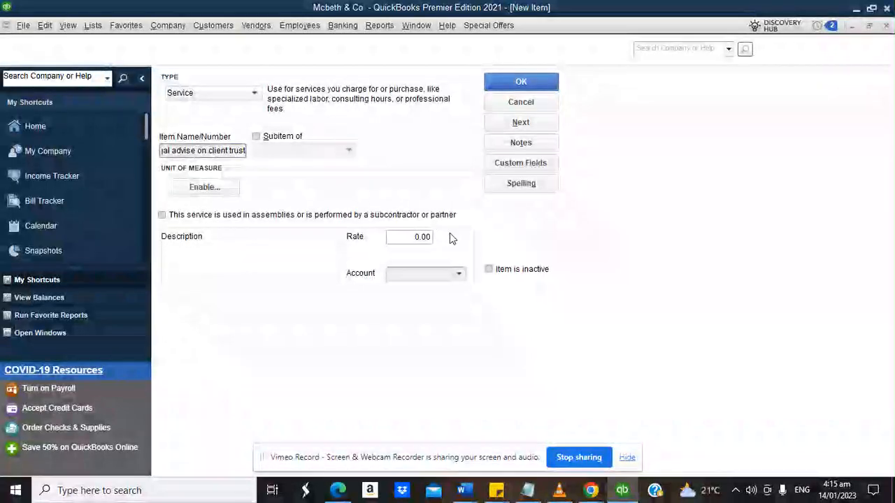
pyautogui.click(460, 275)
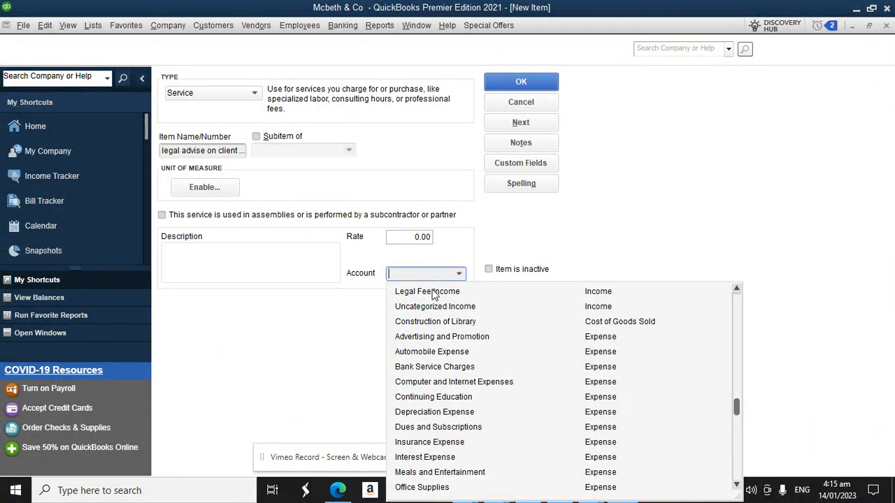
pyautogui.click(431, 291)
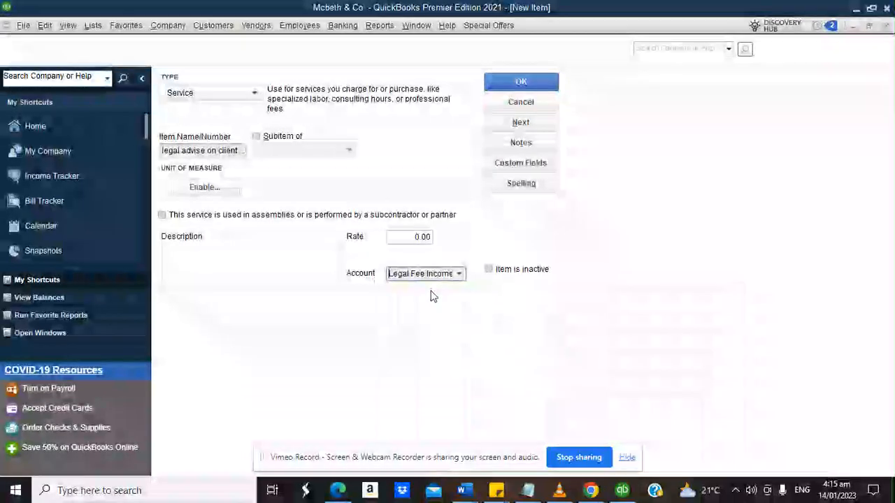
pyautogui.click(514, 82)
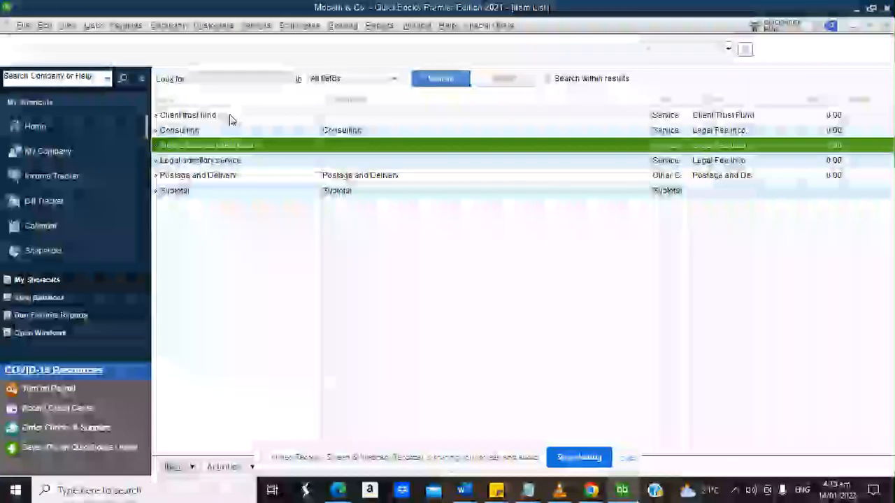
# Review the Client trust fund, Consulting and legal advise on client trust items.
pyautogui.click(190, 115)
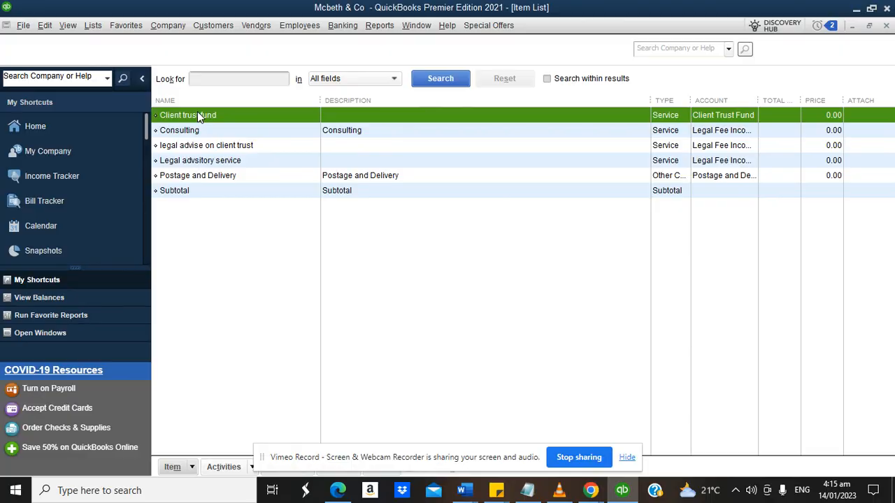
pyautogui.click(199, 132)
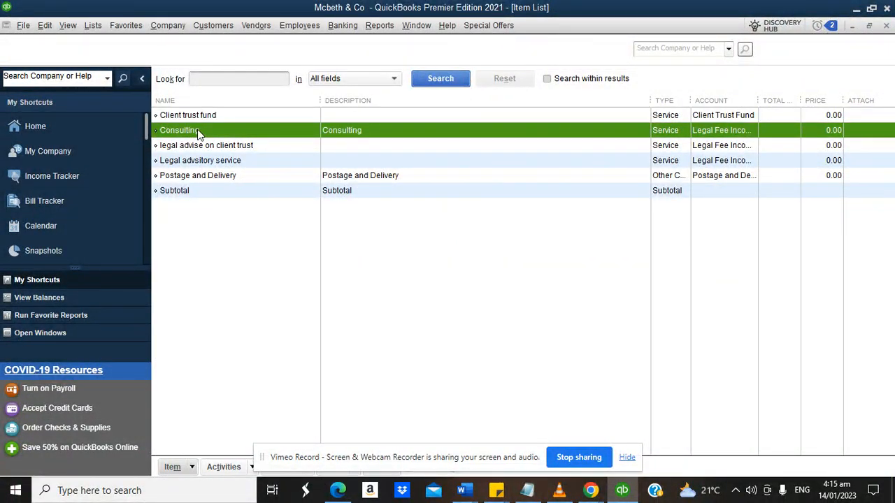
pyautogui.click(190, 146)
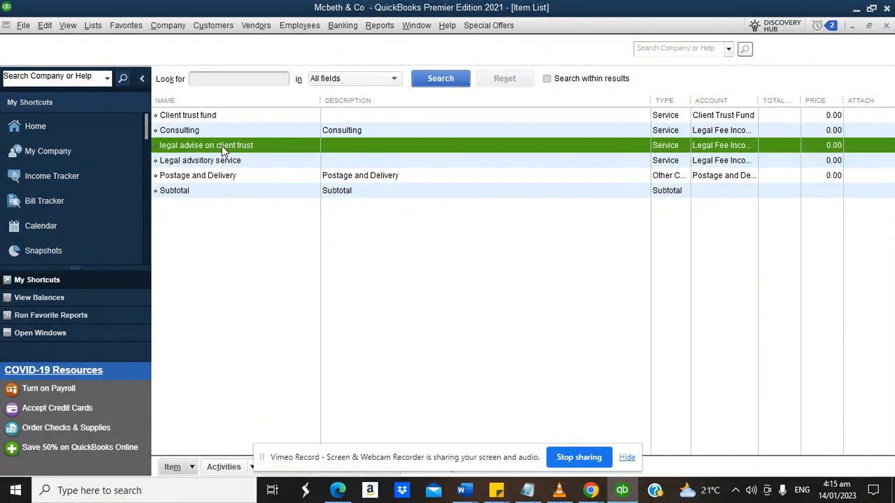
# Fix the Legal advisory service item's spelling, then go back to the Home Page.
pyautogui.click(216, 163)
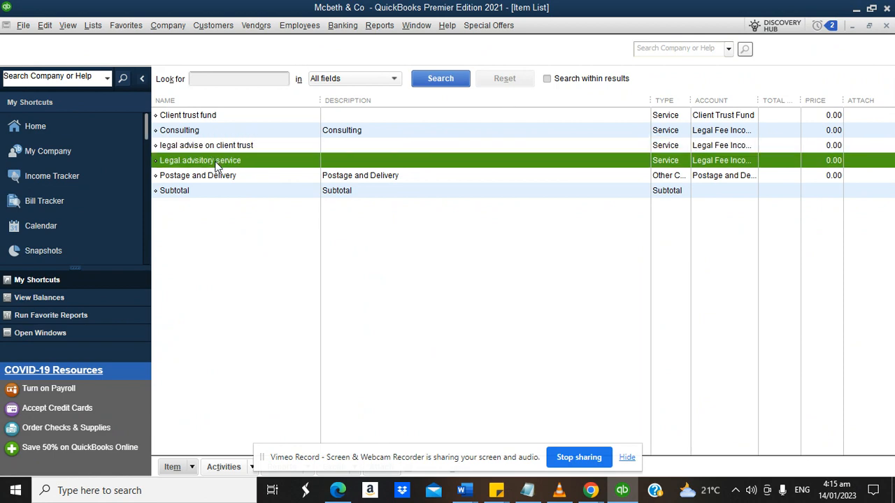
pyautogui.rightClick(214, 163)
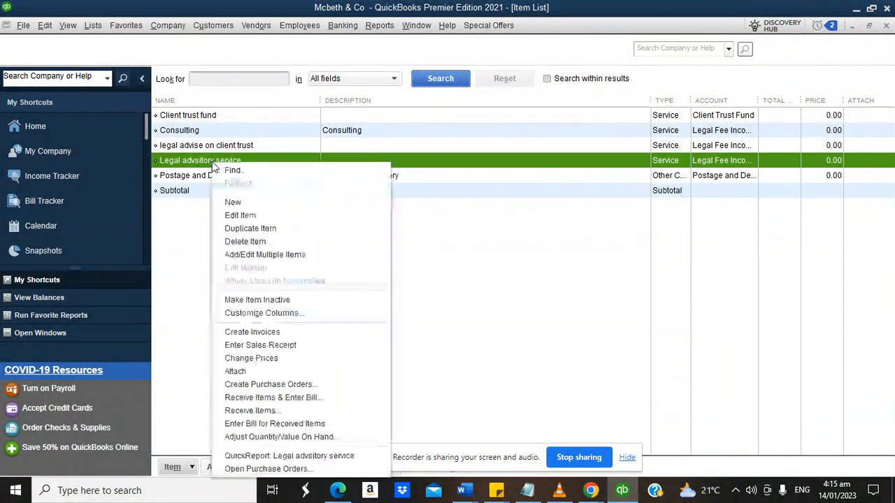
pyautogui.click(239, 215)
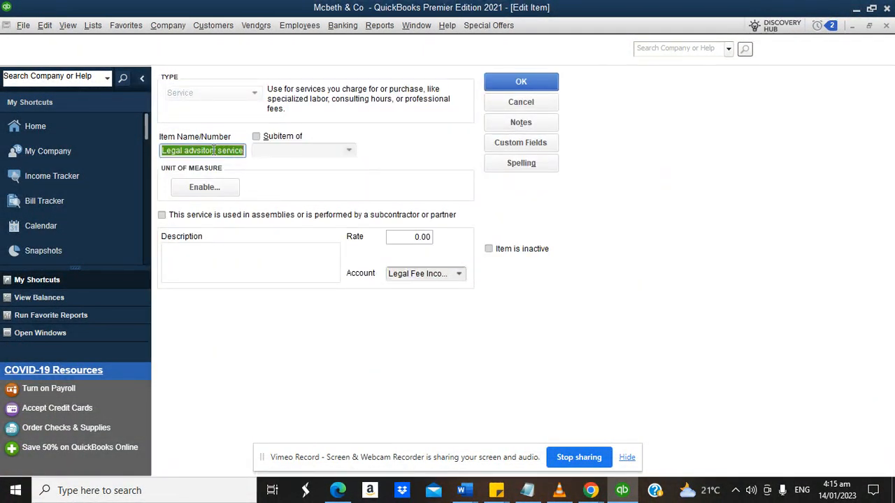
pyautogui.click(210, 151)
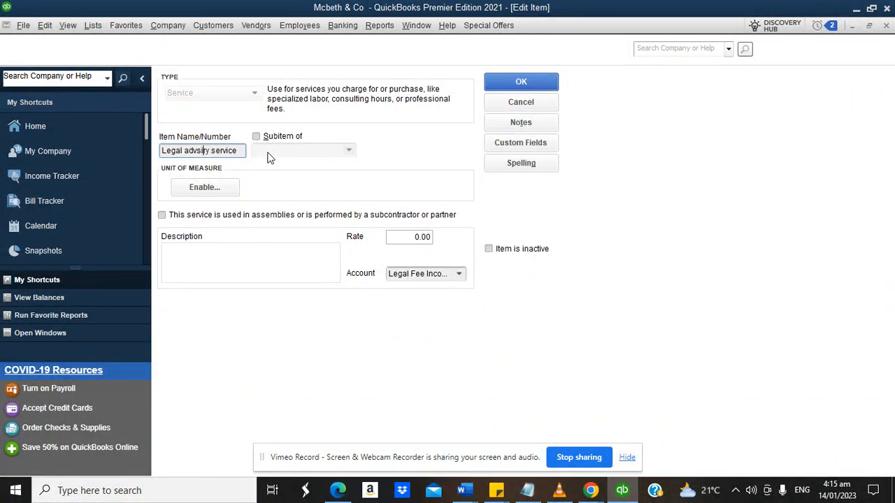
pyautogui.write('sor')
pyautogui.click(517, 83)
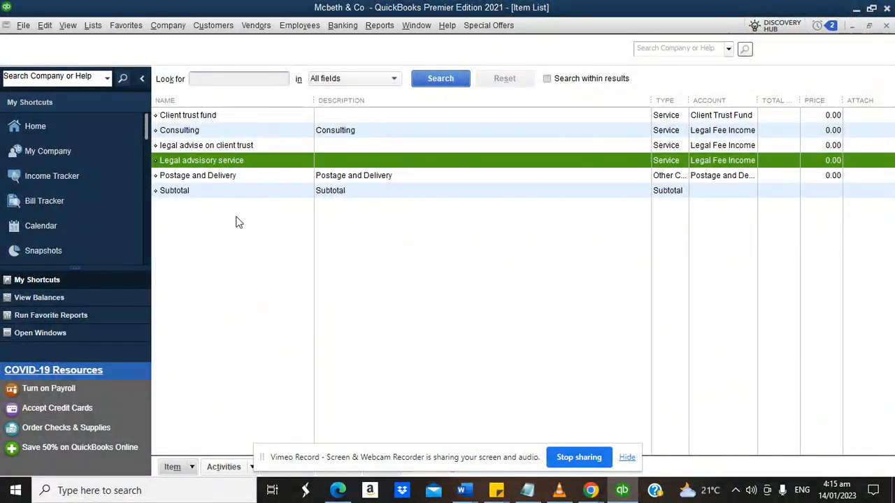
pyautogui.click(76, 128)
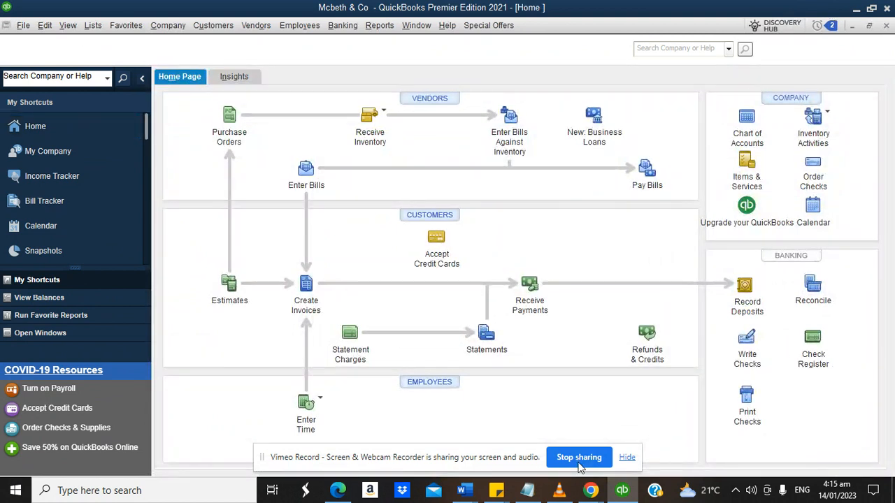
pyautogui.moveTo(592, 490)
pyautogui.click(434, 448)
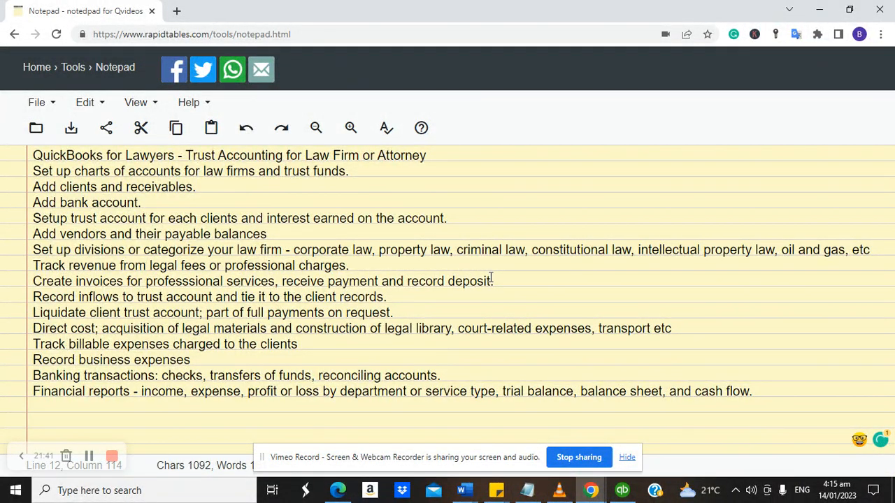
pyautogui.click(622, 490)
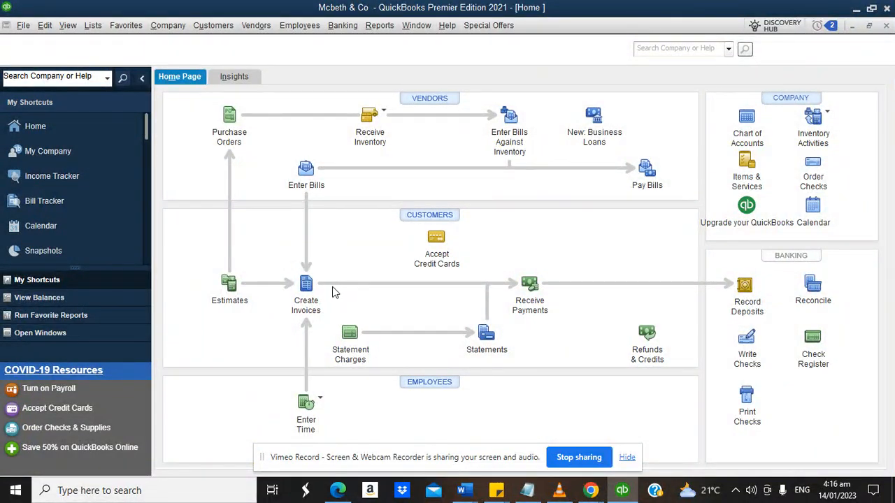
# In the estimate template's data layout, set Title to 'Quote' and Estimate Number label to 'quote'.
pyautogui.click(232, 284)
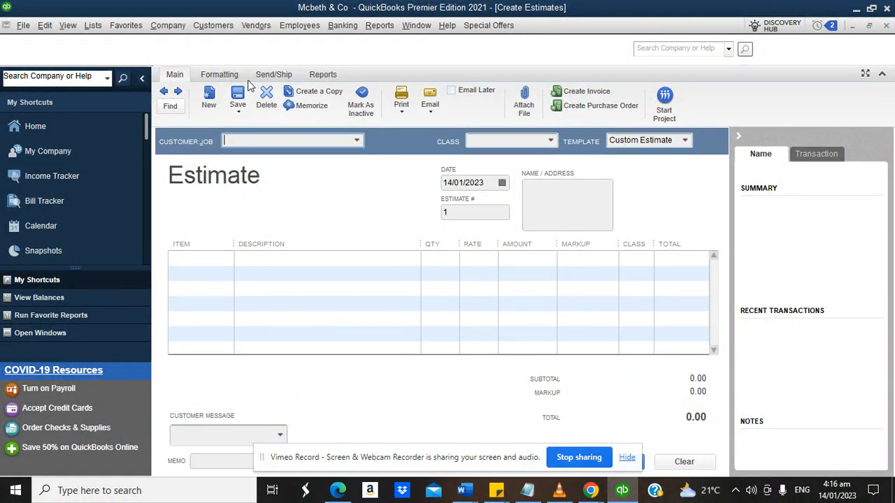
pyautogui.click(228, 74)
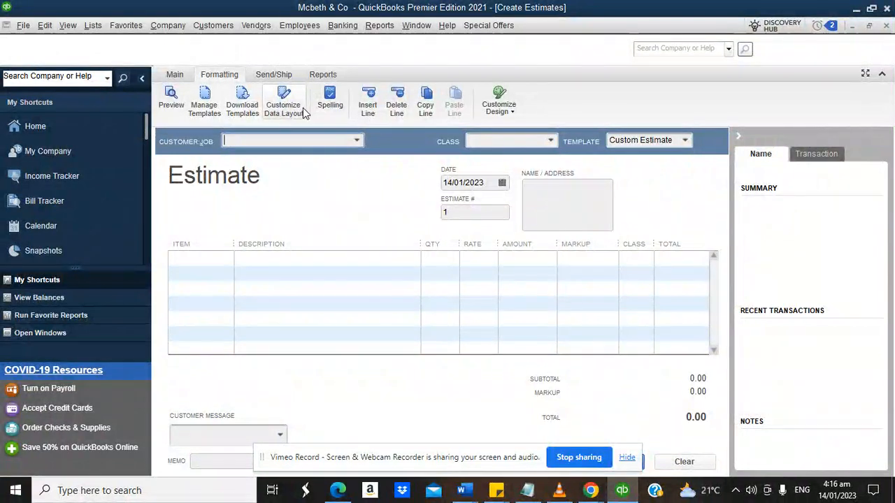
pyautogui.click(301, 109)
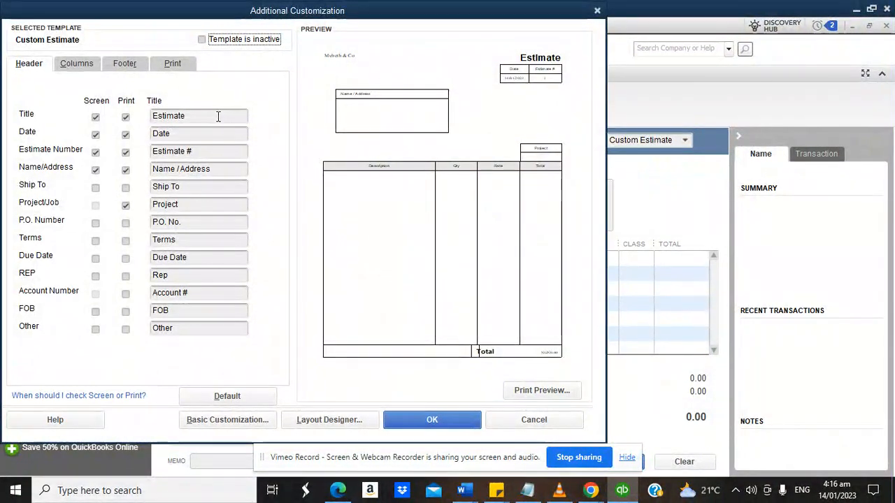
pyautogui.click(218, 116)
pyautogui.write('Qu')
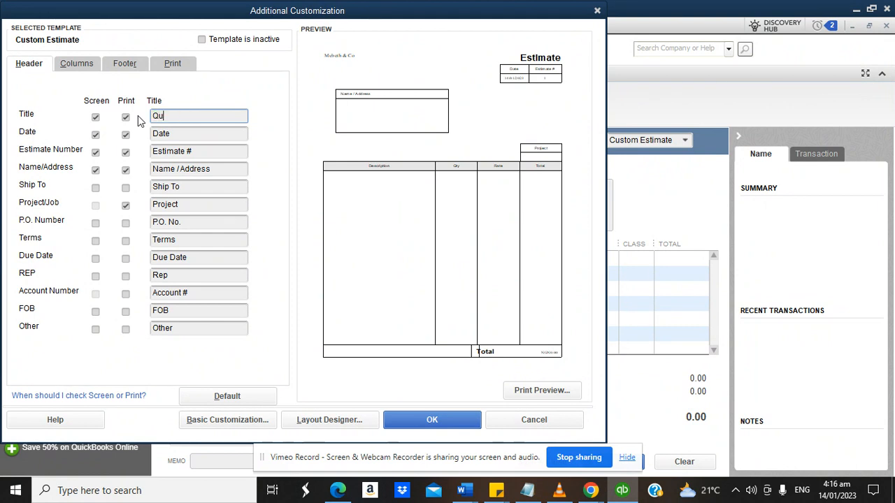
pyautogui.write('ote')
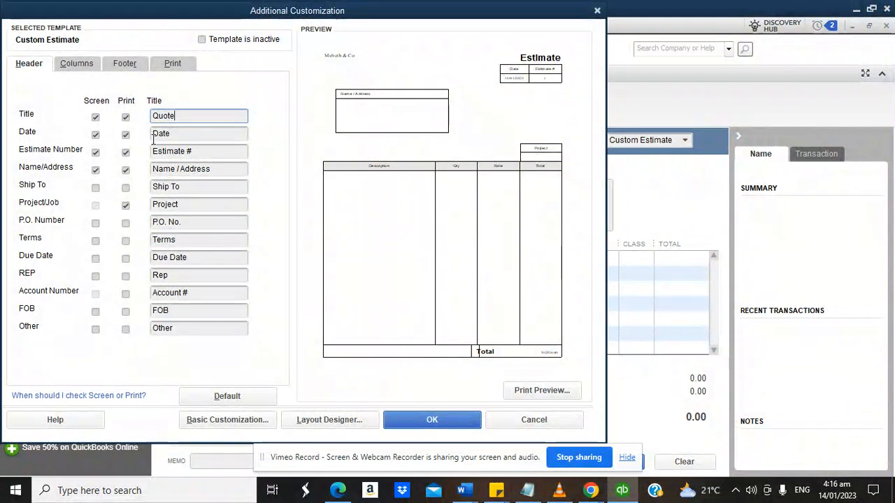
pyautogui.click(160, 153)
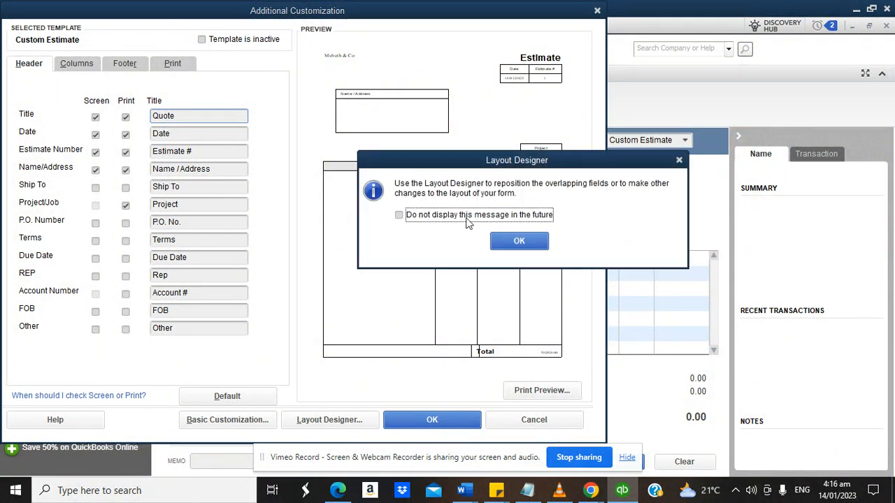
pyautogui.click(519, 241)
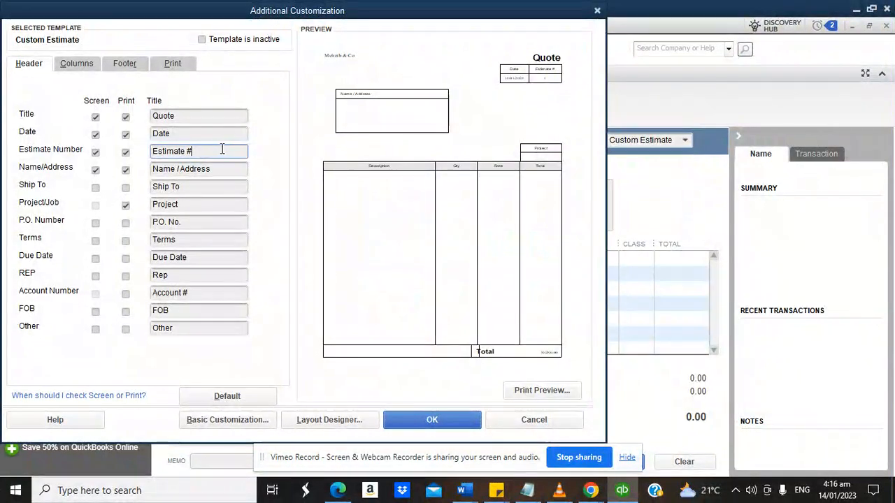
pyautogui.moveTo(222, 151); pyautogui.dragTo(143, 157)
pyautogui.write('quote')
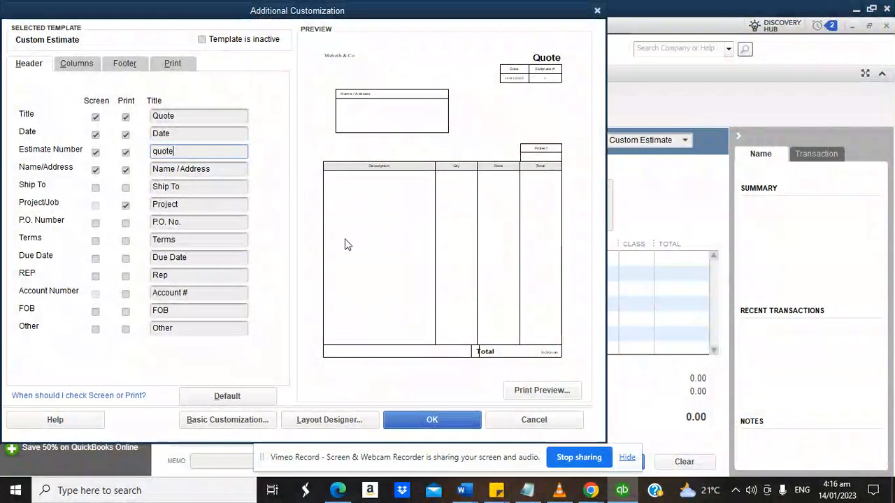
pyautogui.click(425, 420)
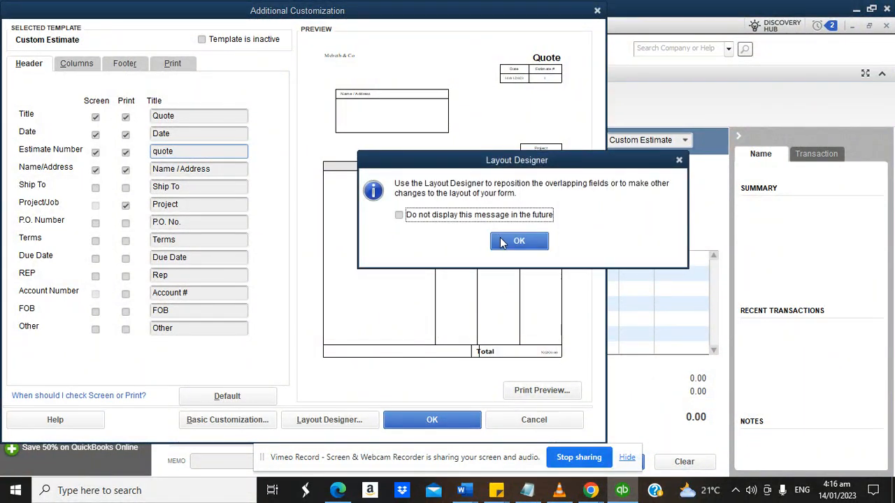
pyautogui.click(509, 240)
pyautogui.click(417, 423)
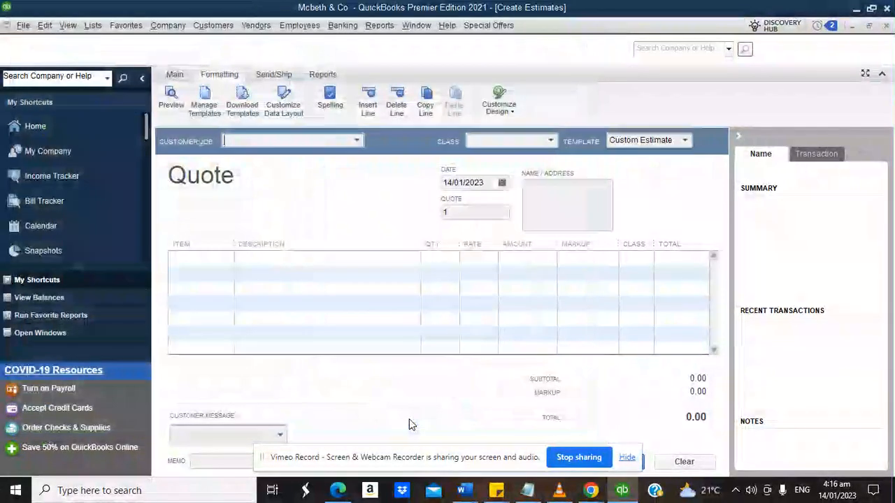
# Pick the individual client from the Customer:Job list on the new quote.
pyautogui.click(357, 141)
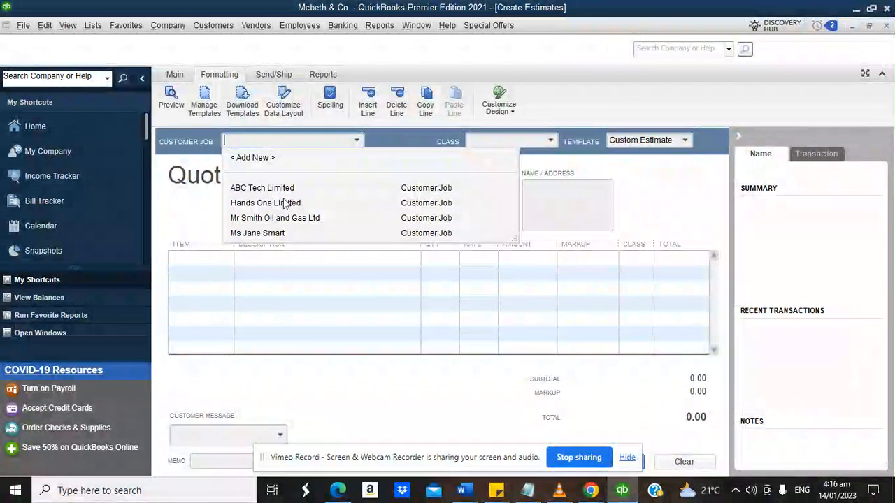
pyautogui.click(259, 234)
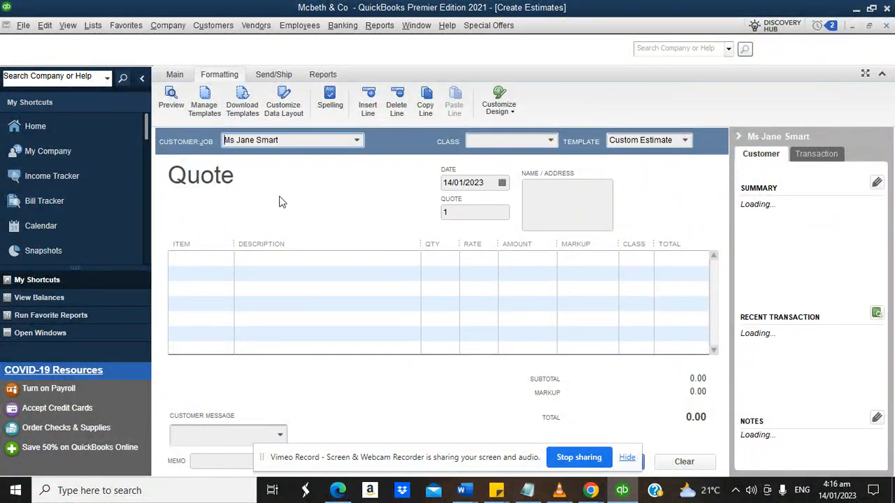
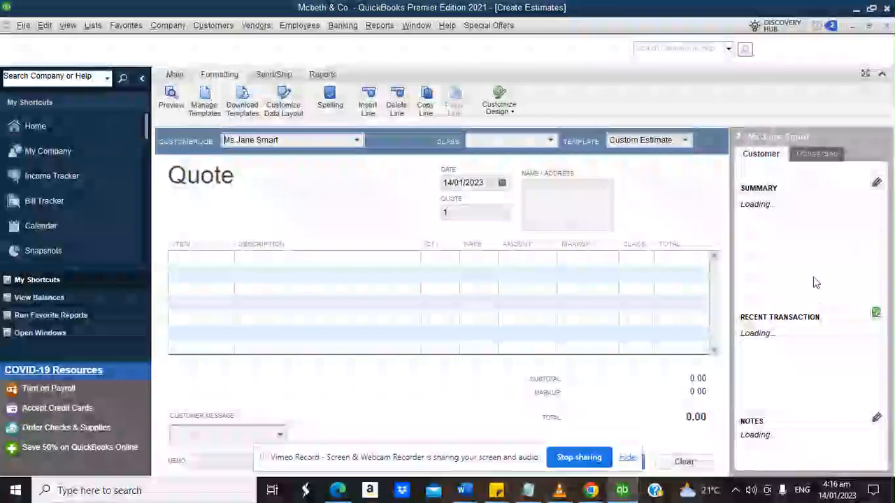
# Add 'legal advise on client trust' as the quote's first line item.
pyautogui.click(224, 260)
pyautogui.click(228, 260)
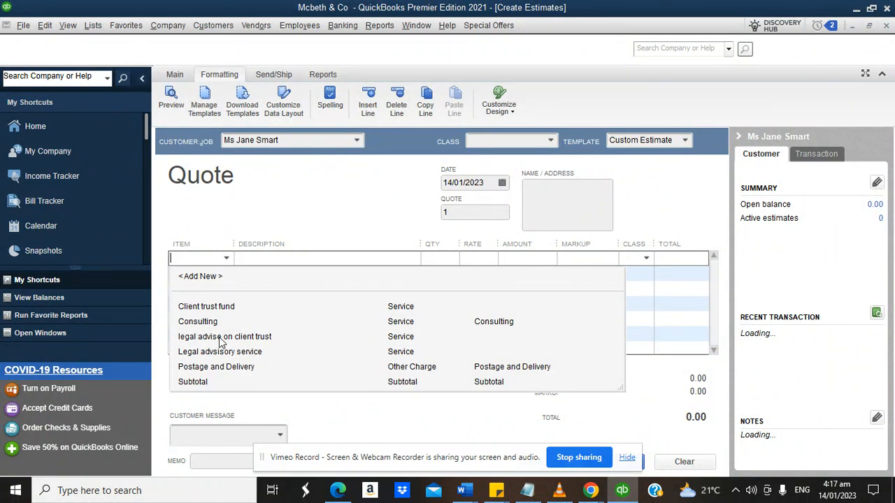
pyautogui.click(221, 338)
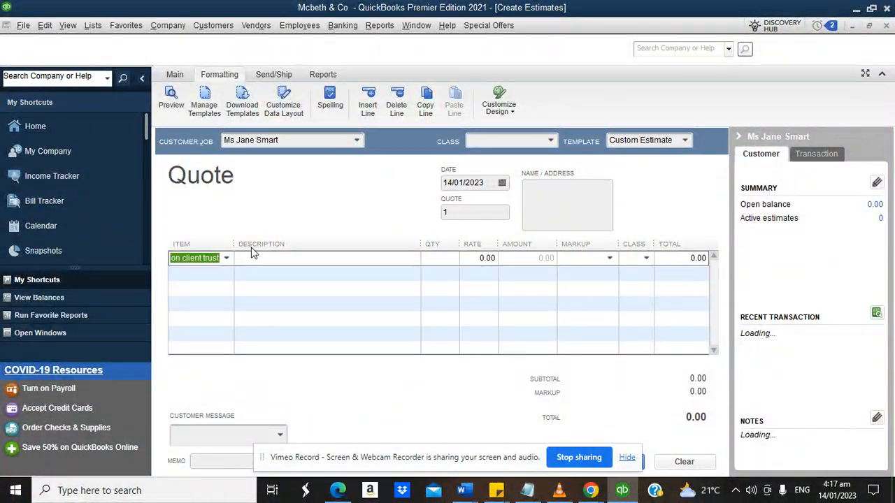
# Widen the Item column and narrow Description, keeping the Custom Estimate template.
pyautogui.moveTo(232, 243); pyautogui.dragTo(274, 244)
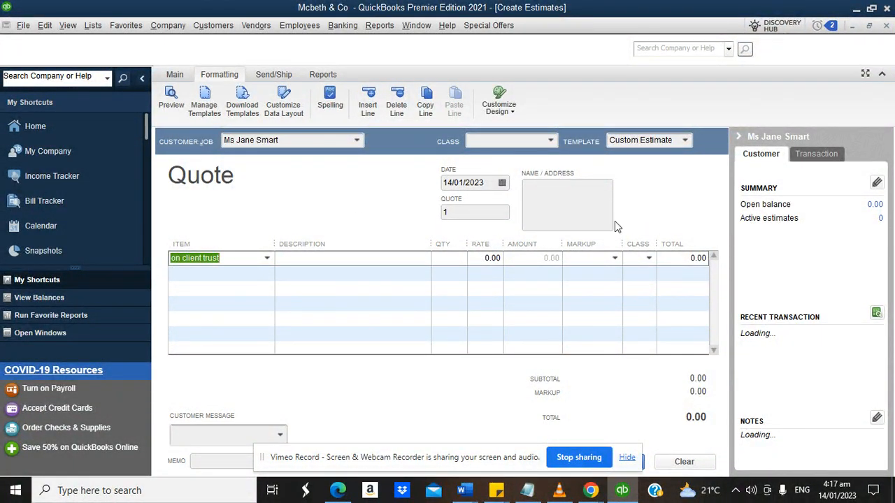
pyautogui.click(685, 140)
pyautogui.click(647, 158)
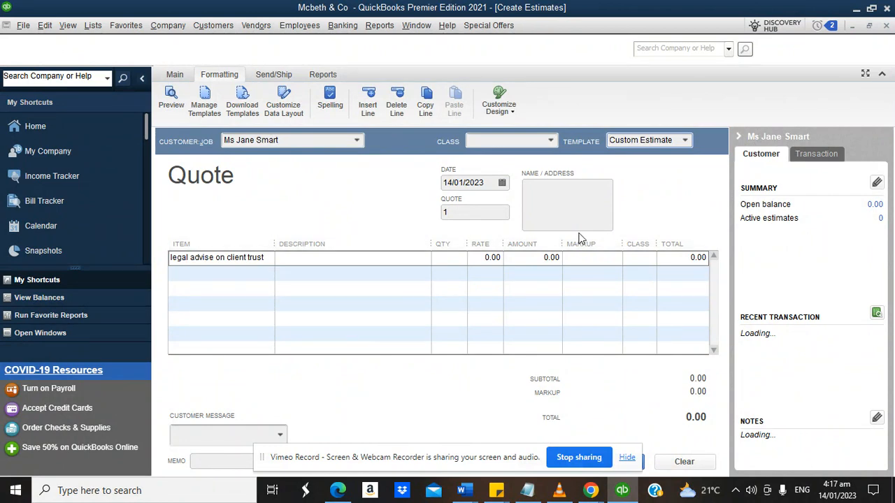
pyautogui.moveTo(430, 243); pyautogui.dragTo(391, 243)
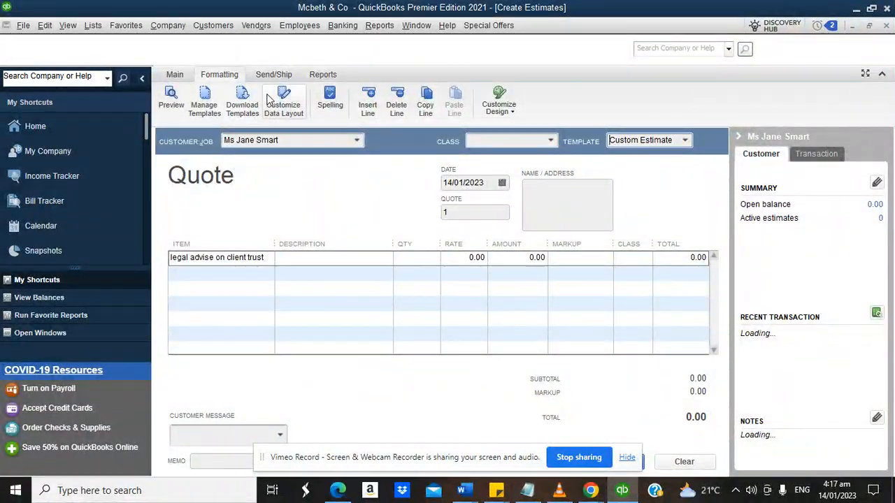
# Uncheck Quantity's Print and Screen boxes in the Custom Estimate template's Columns layout.
pyautogui.click(288, 107)
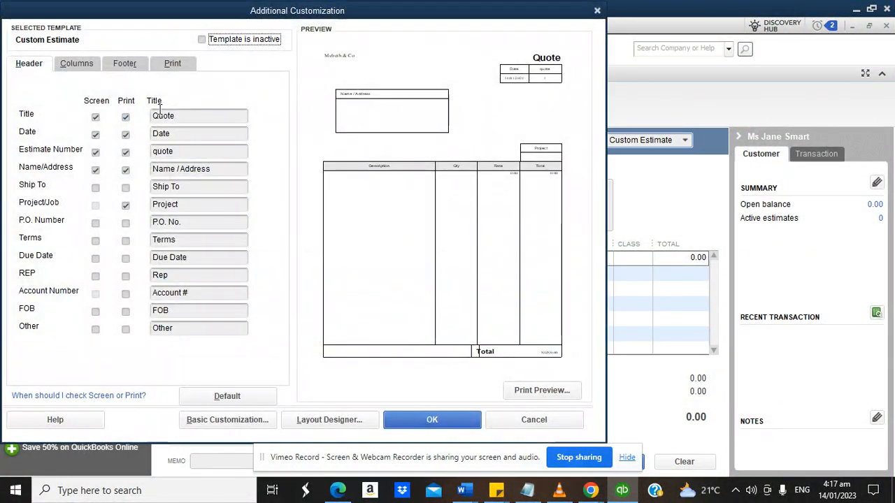
pyautogui.click(77, 63)
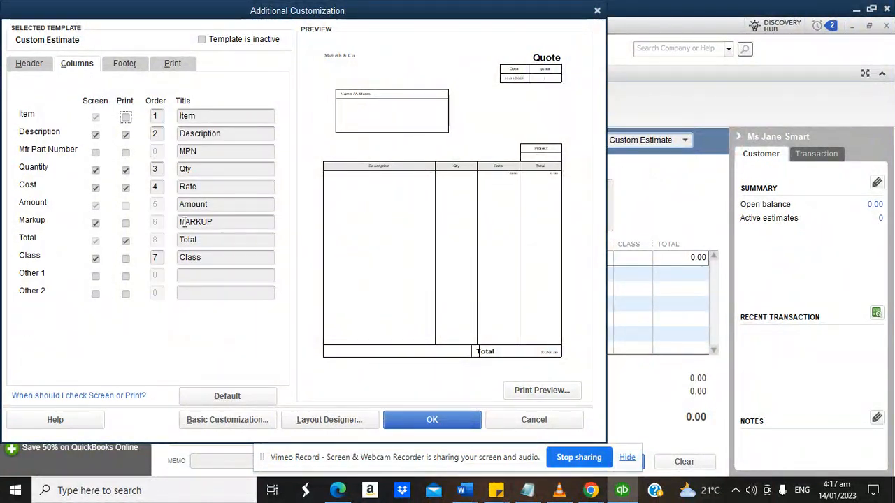
pyautogui.click(125, 170)
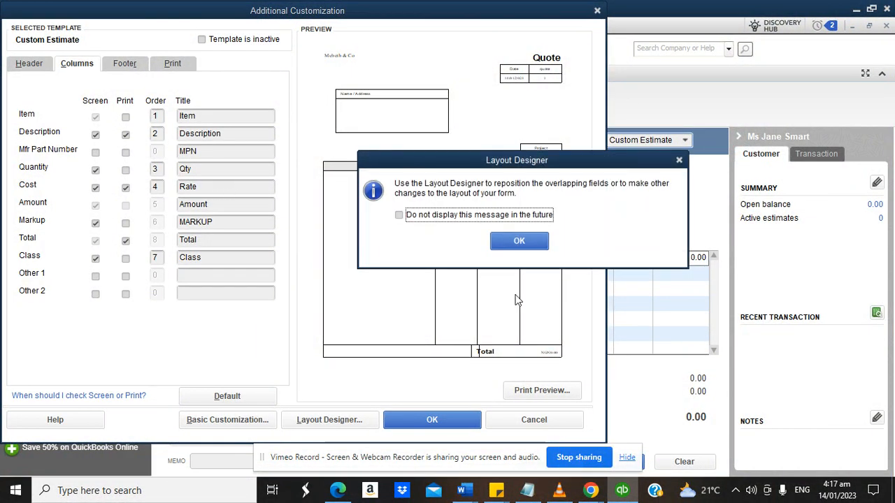
pyautogui.click(513, 243)
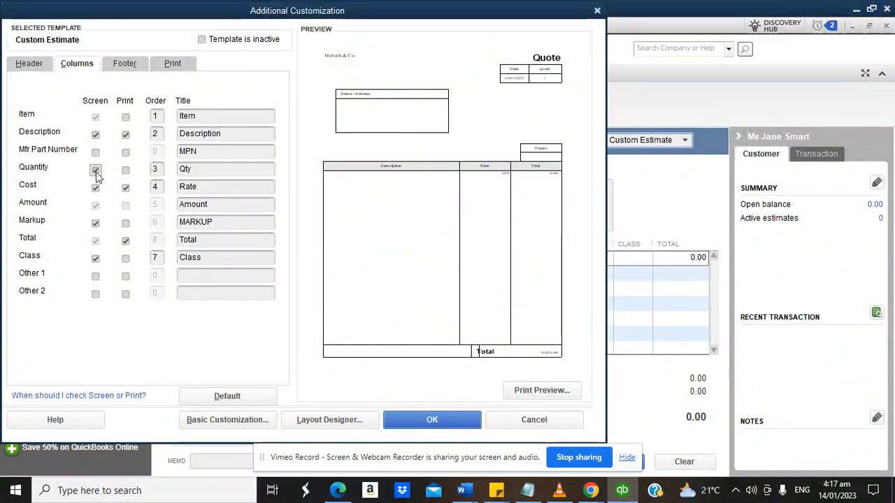
pyautogui.click(95, 170)
pyautogui.click(496, 242)
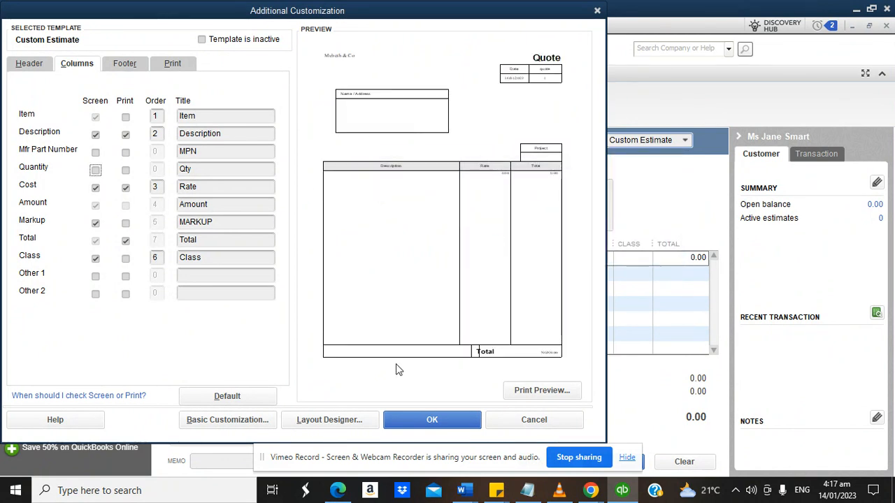
pyautogui.click(431, 420)
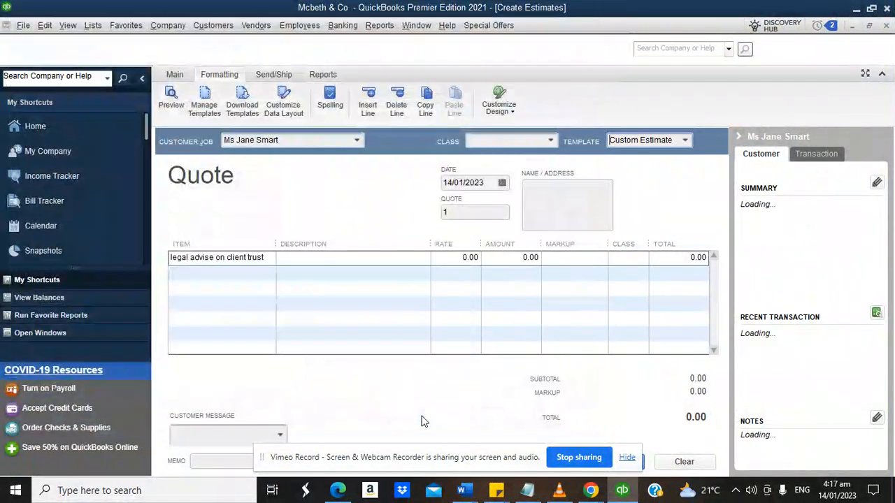
# Enter a 150,000.00 rate on the quote's first line.
pyautogui.click(461, 258)
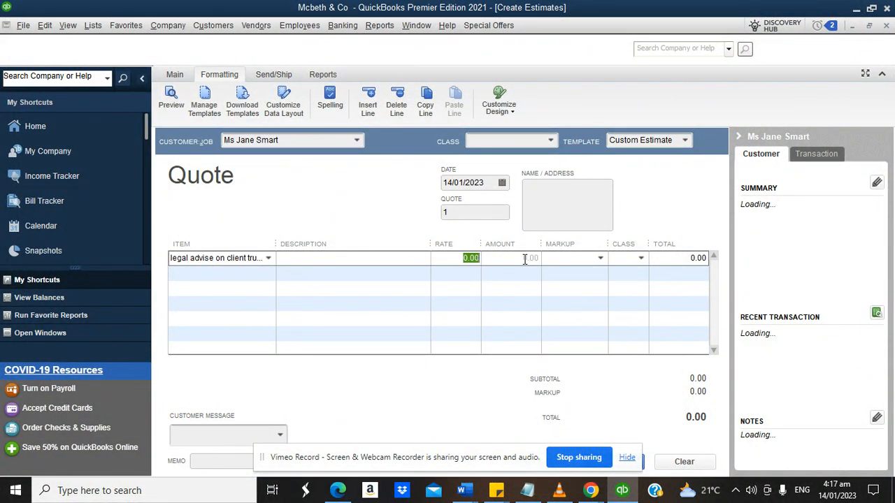
pyautogui.write('1500')
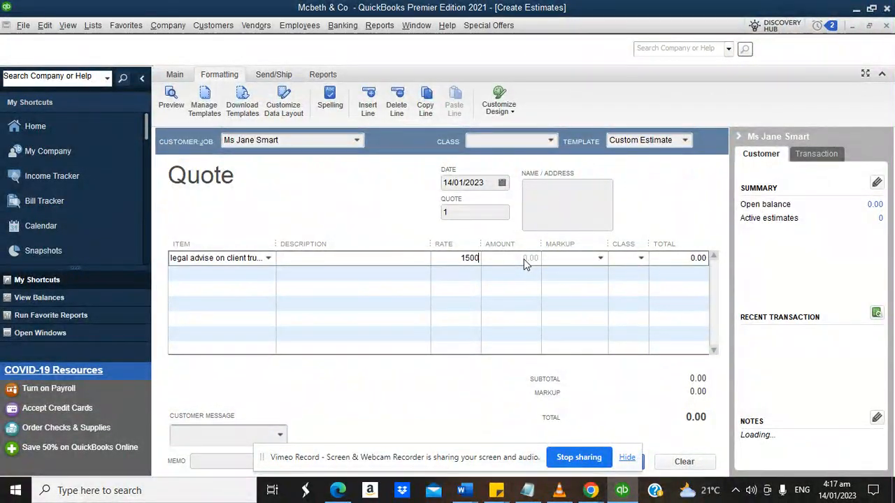
pyautogui.write('00')
pyautogui.click(574, 257)
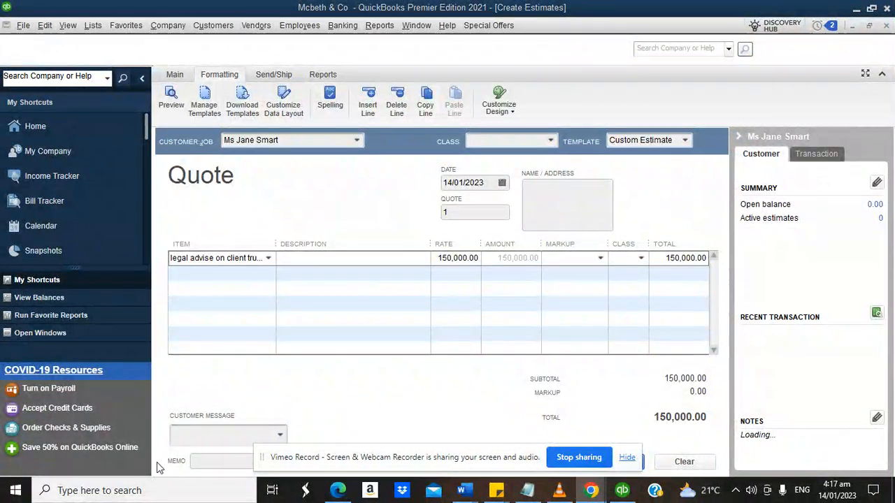
# Save and close the quote, accepting the missing-class warning.
pyautogui.moveTo(275, 468); pyautogui.dragTo(56, 473)
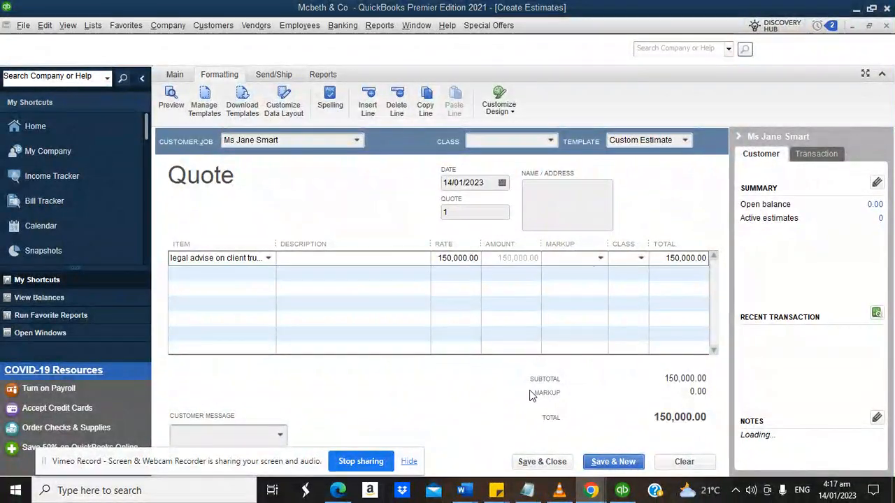
pyautogui.click(541, 463)
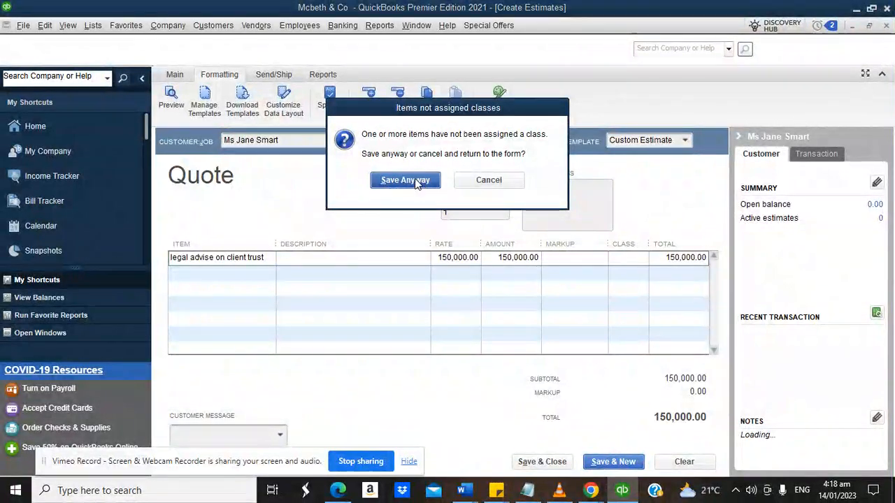
pyautogui.click(417, 181)
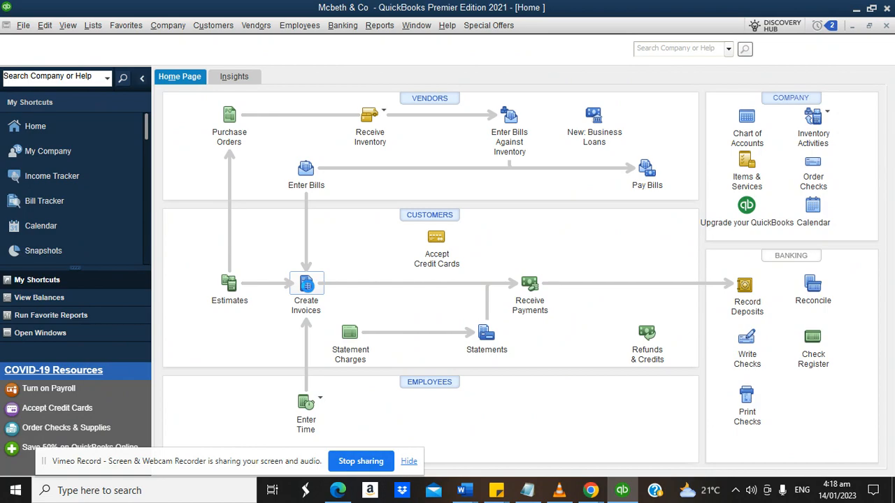
# Invoice 100% of the customer's 150,000.00 estimate and save despite missing classes.
pyautogui.click(306, 284)
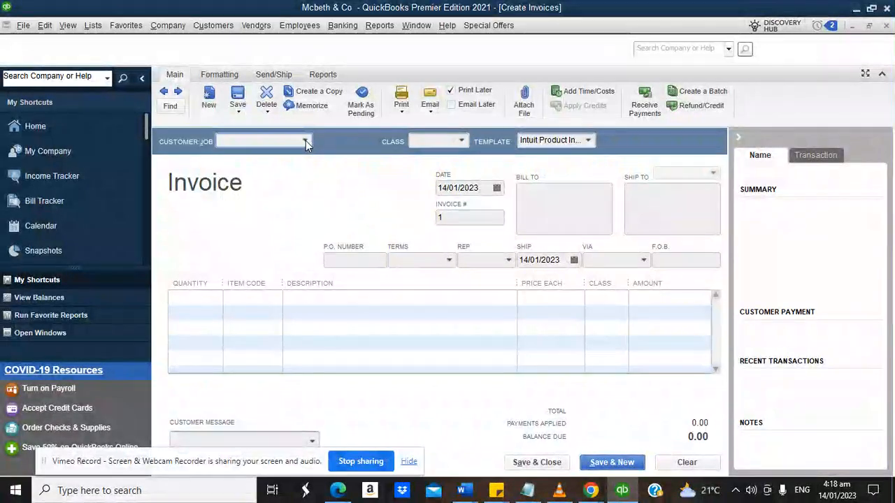
pyautogui.click(306, 141)
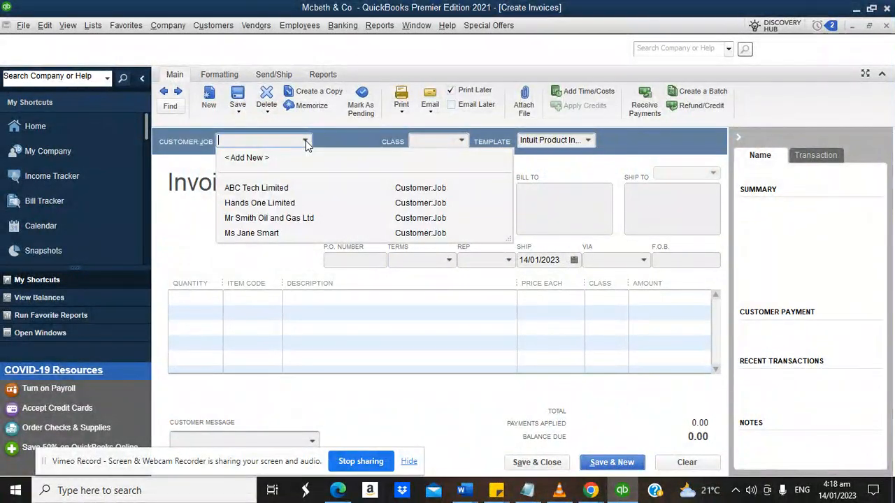
pyautogui.click(266, 235)
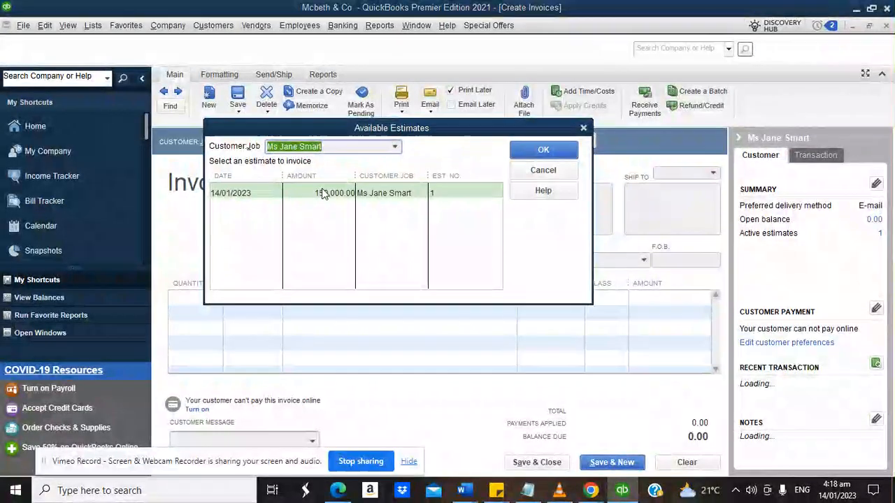
pyautogui.click(325, 193)
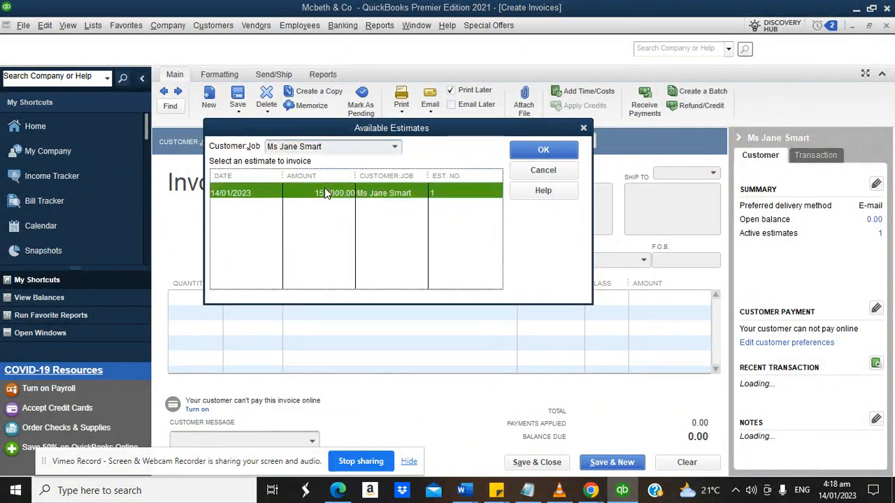
pyautogui.click(543, 147)
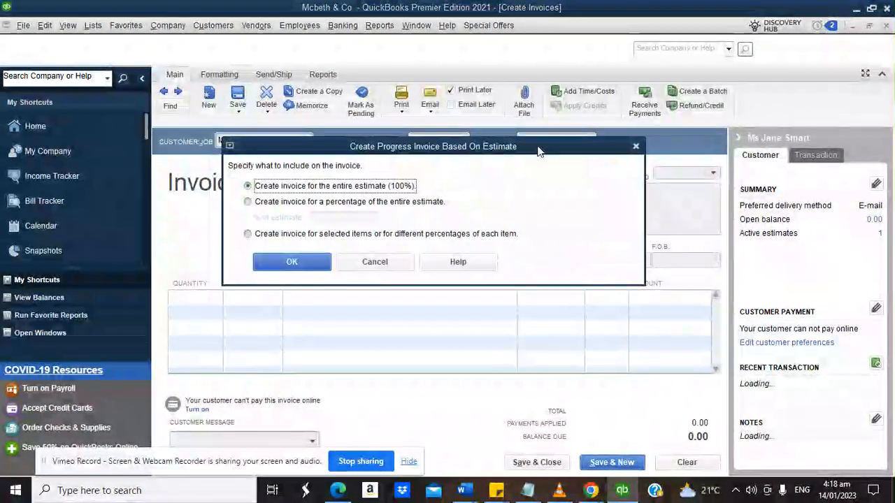
pyautogui.click(305, 264)
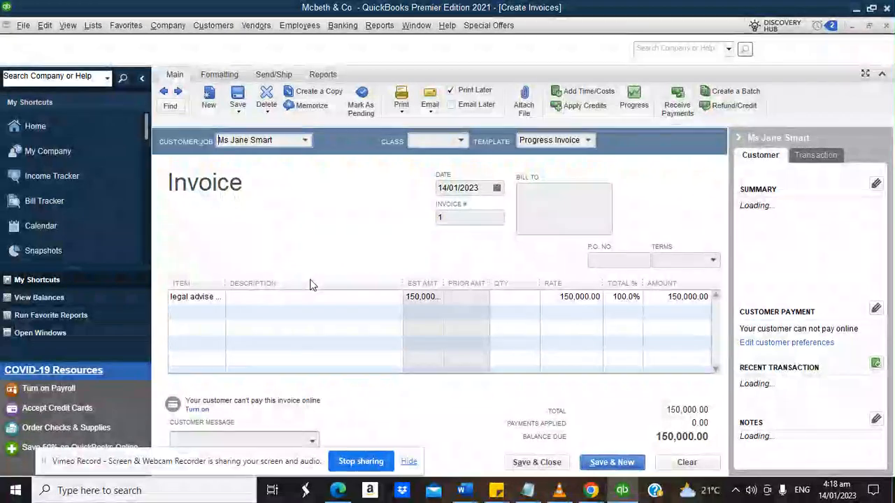
pyautogui.click(526, 463)
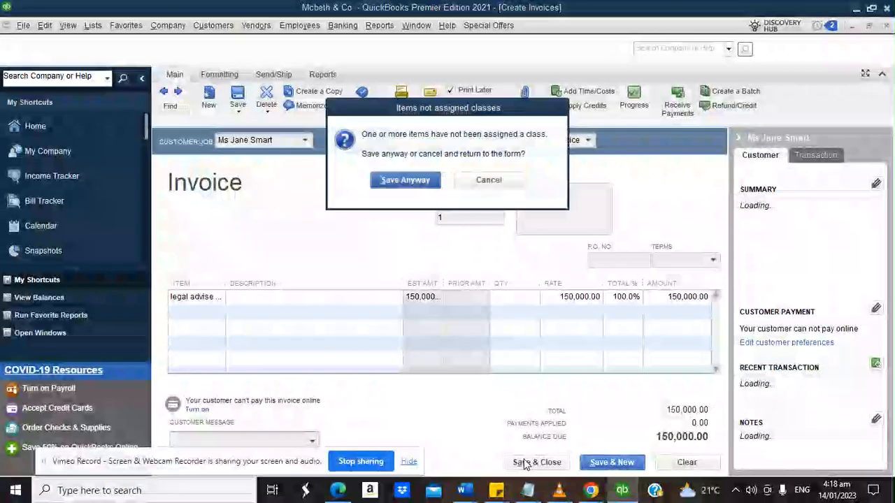
pyautogui.click(417, 178)
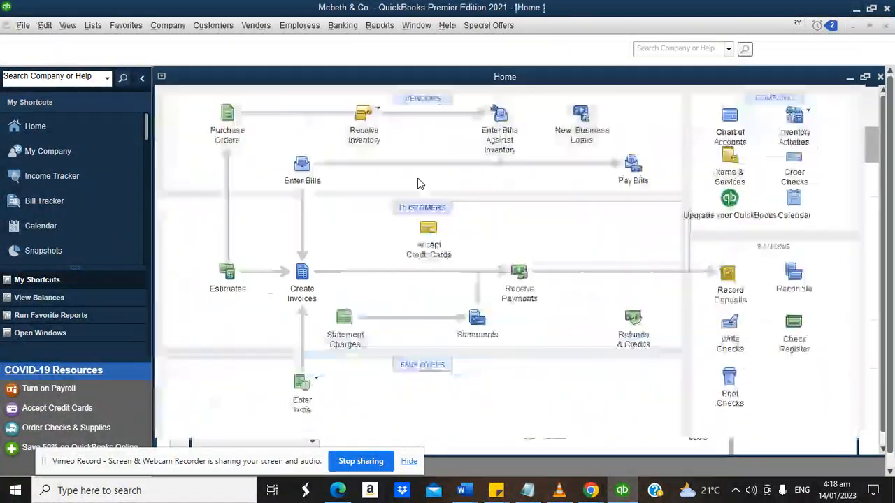
pyautogui.click(533, 287)
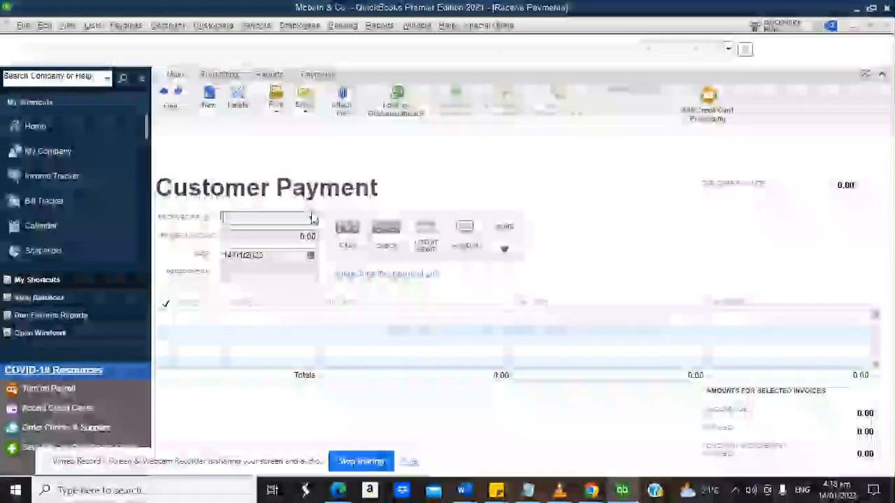
pyautogui.click(311, 219)
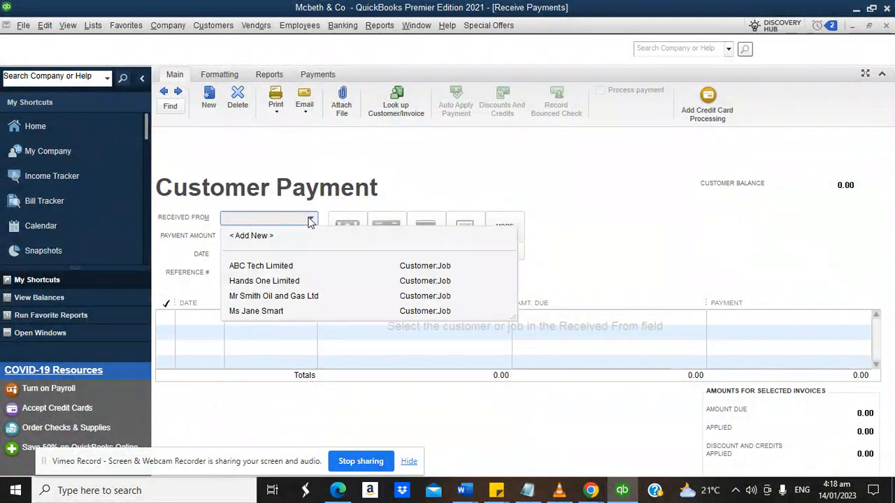
pyautogui.click(273, 312)
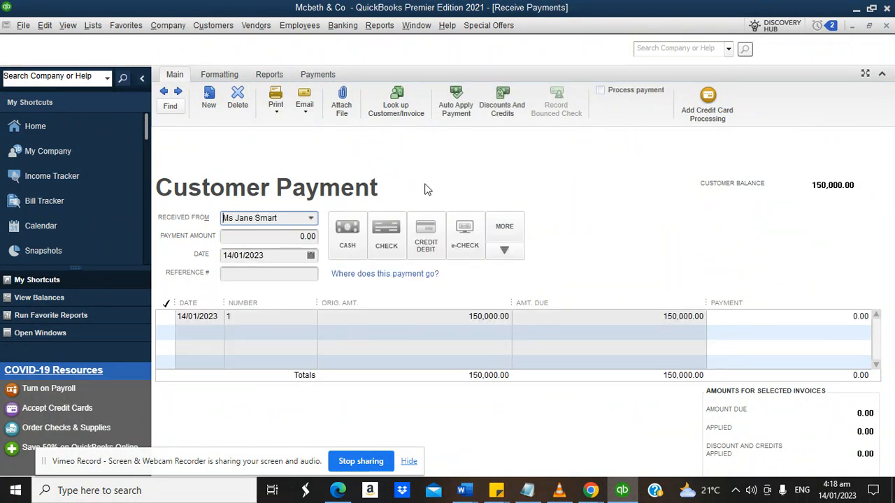
pyautogui.click(168, 317)
pyautogui.click(494, 255)
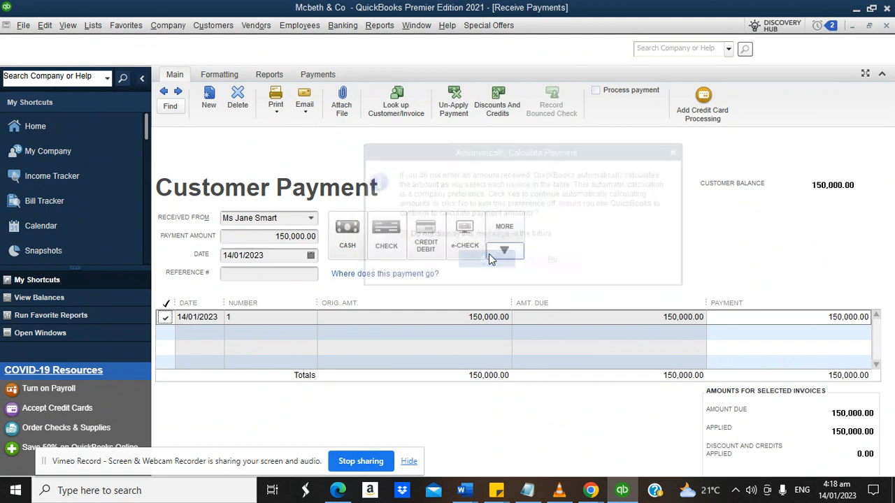
pyautogui.click(885, 27)
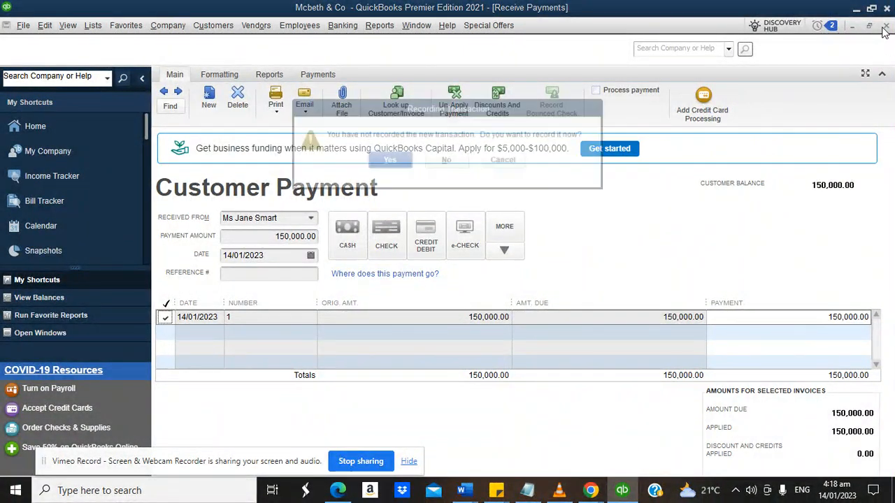
pyautogui.click(444, 163)
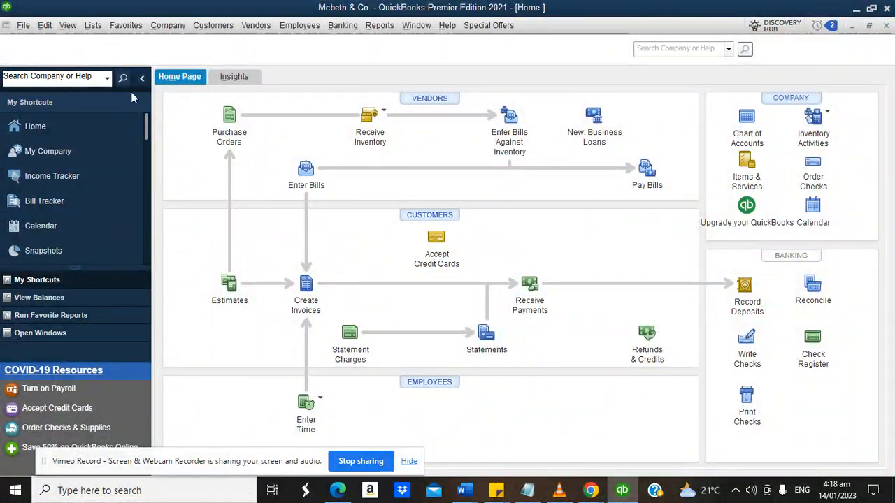
# Uncheck 'Use Undeposited Funds as a default deposit to account' in company Payments preferences.
pyautogui.click(45, 26)
pyautogui.click(71, 211)
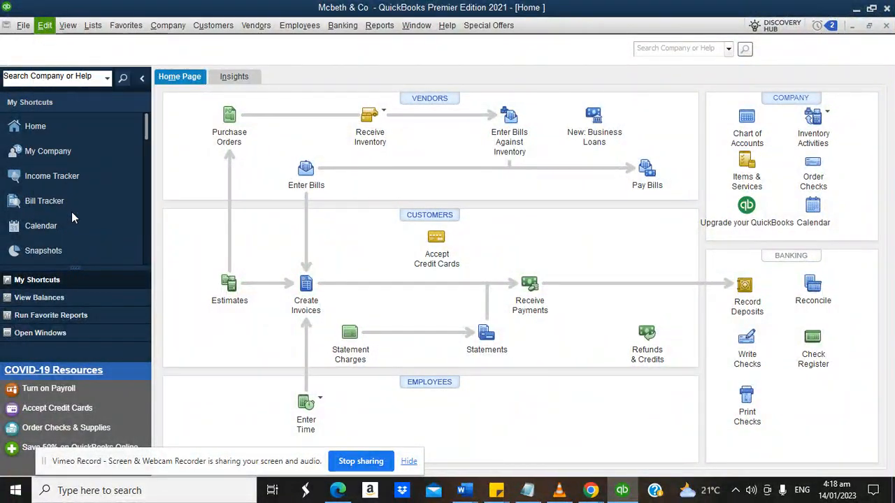
pyautogui.click(287, 265)
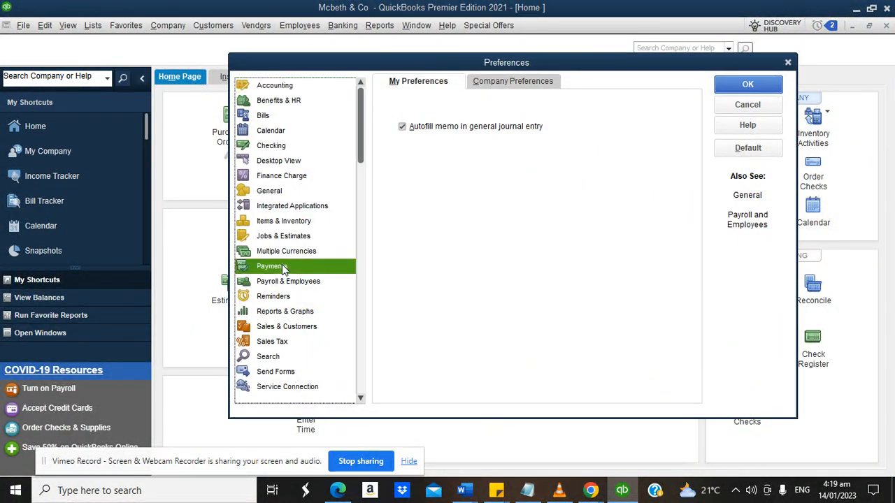
pyautogui.click(488, 81)
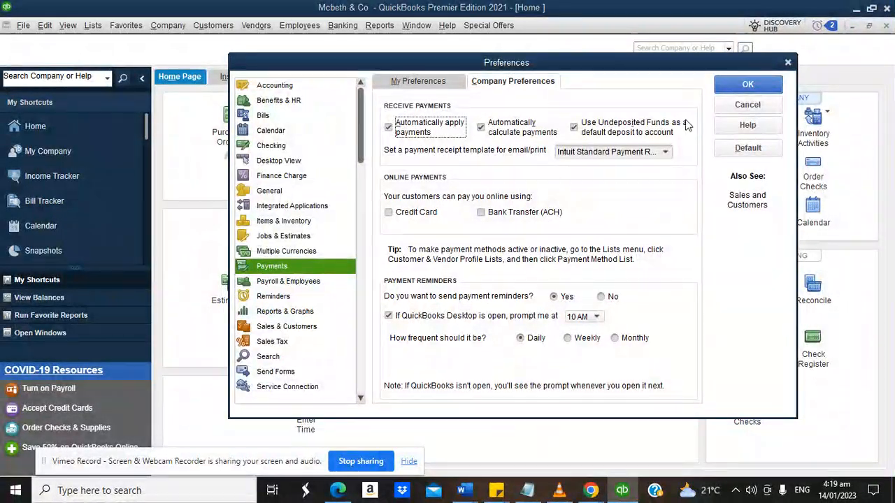
pyautogui.click(574, 128)
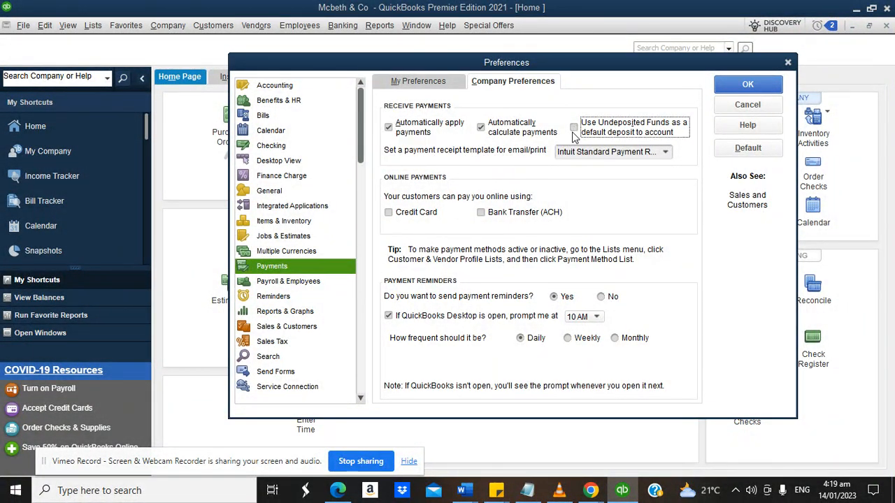
pyautogui.click(733, 86)
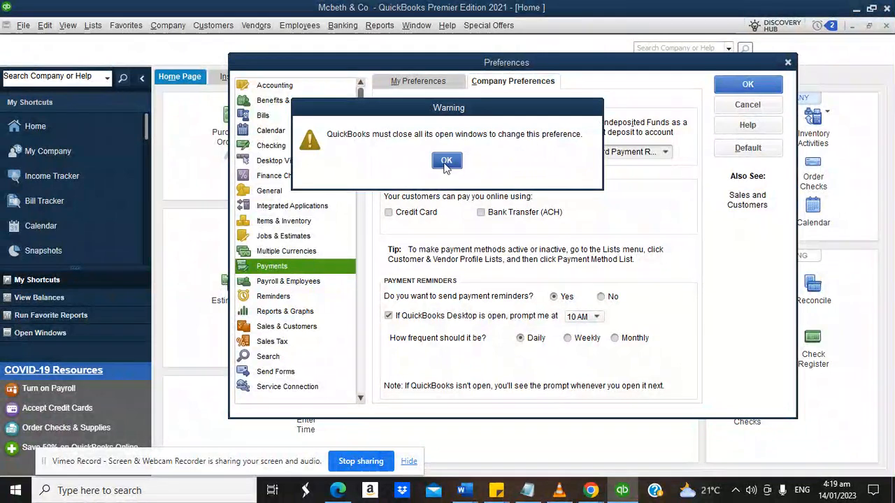
pyautogui.click(446, 162)
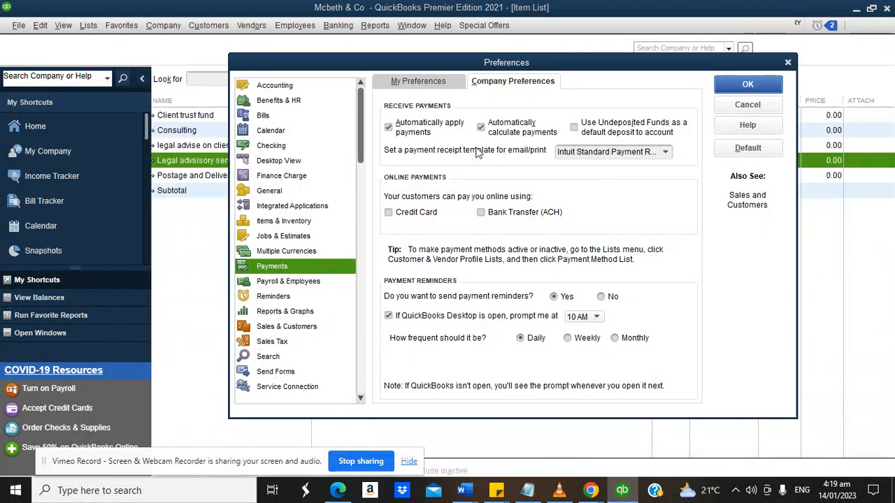
pyautogui.click(745, 105)
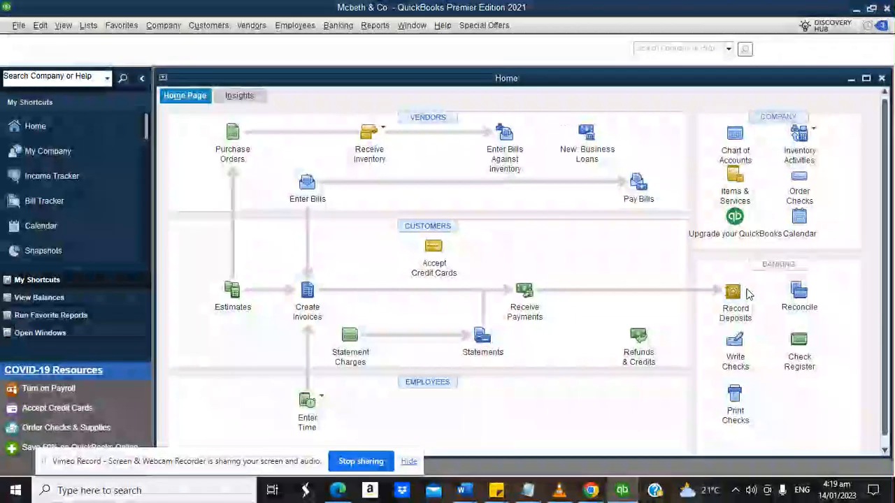
# Receive the customer's payment and apply it to the 150,000.00 invoice.
pyautogui.click(525, 292)
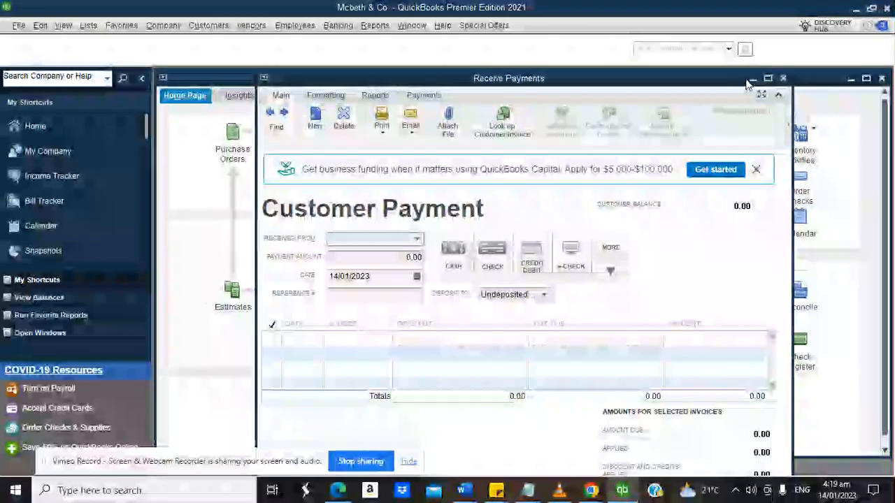
pyautogui.click(767, 79)
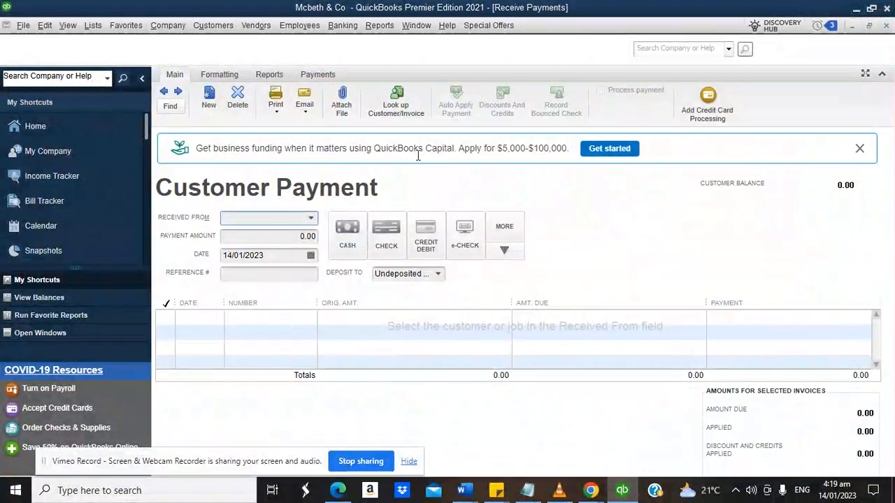
pyautogui.click(311, 218)
pyautogui.click(246, 316)
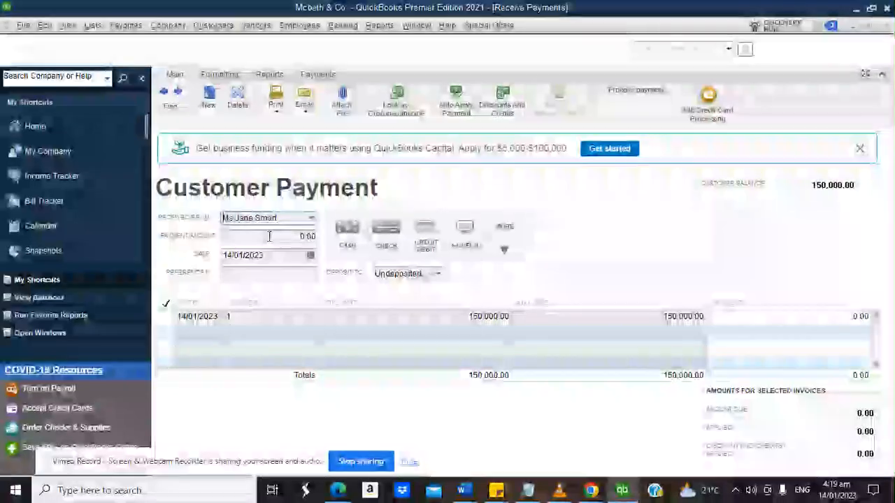
pyautogui.click(166, 317)
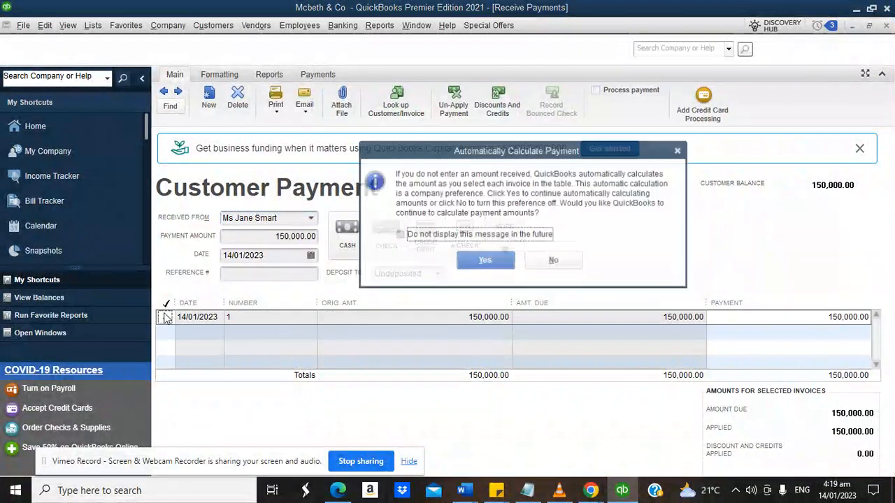
pyautogui.click(483, 264)
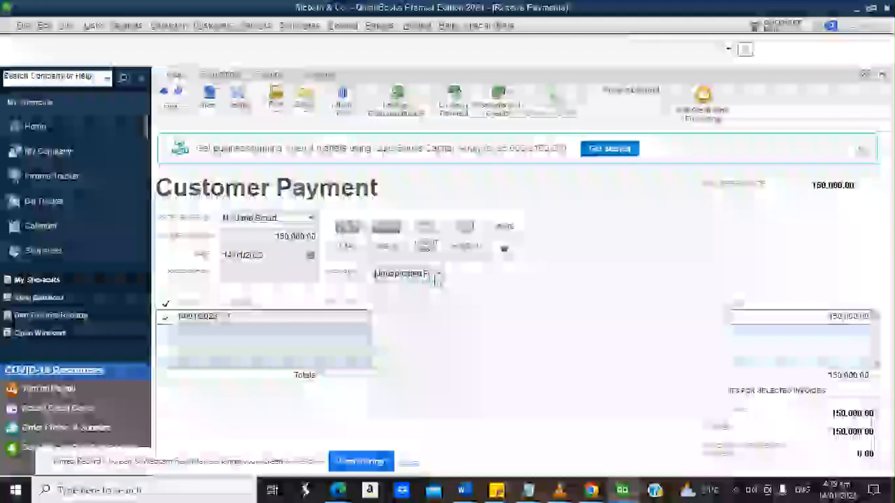
# Deposit the payment to Chase Bank and close the payment form.
pyautogui.click(438, 274)
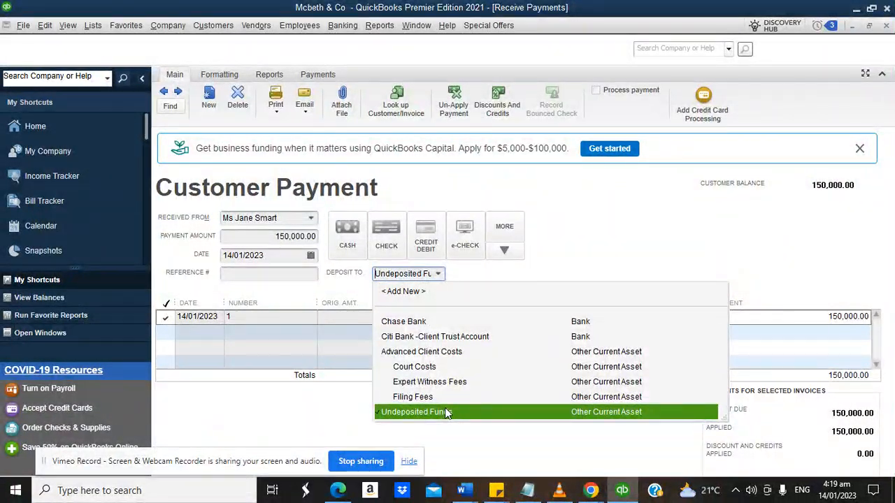
pyautogui.click(396, 413)
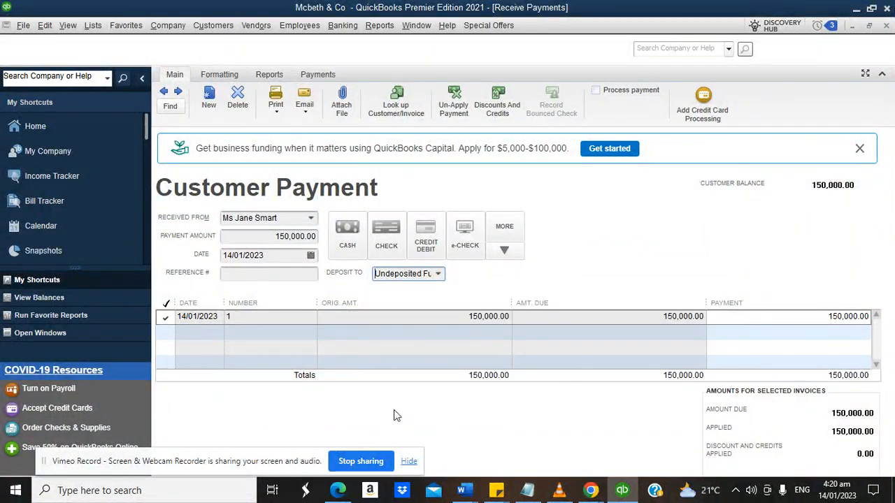
pyautogui.click(437, 274)
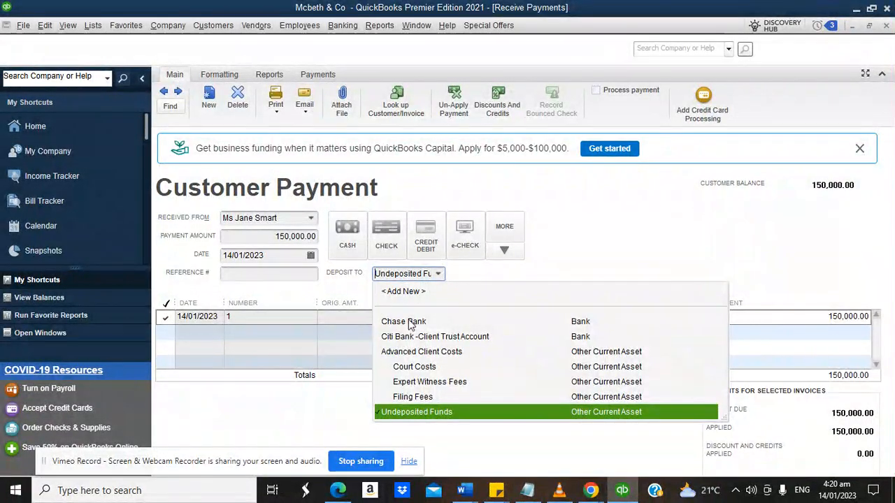
pyautogui.click(406, 322)
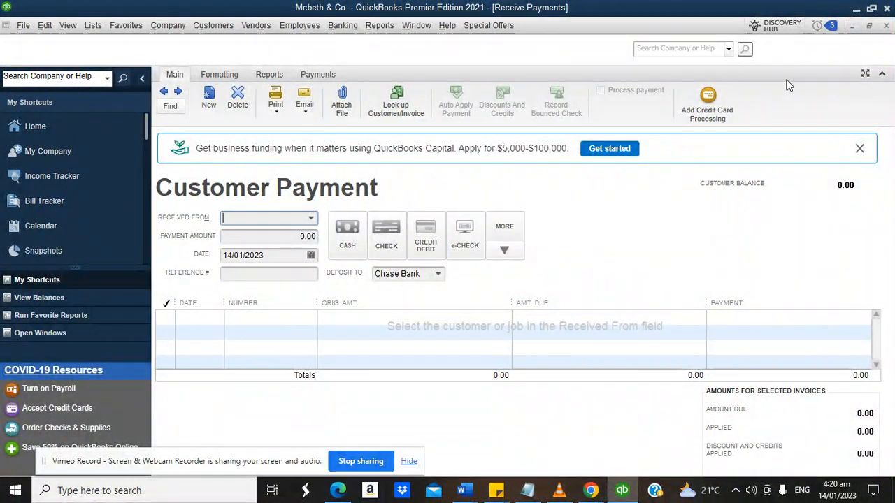
pyautogui.click(886, 26)
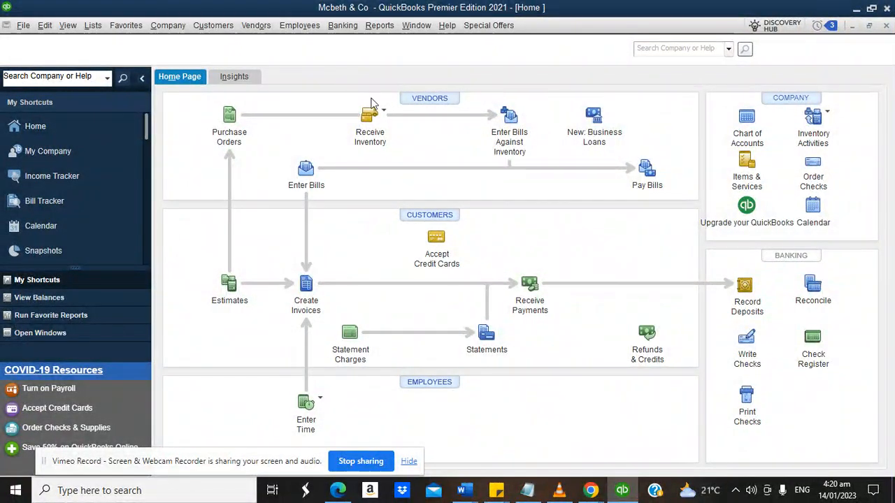
pyautogui.click(344, 28)
pyautogui.click(353, 80)
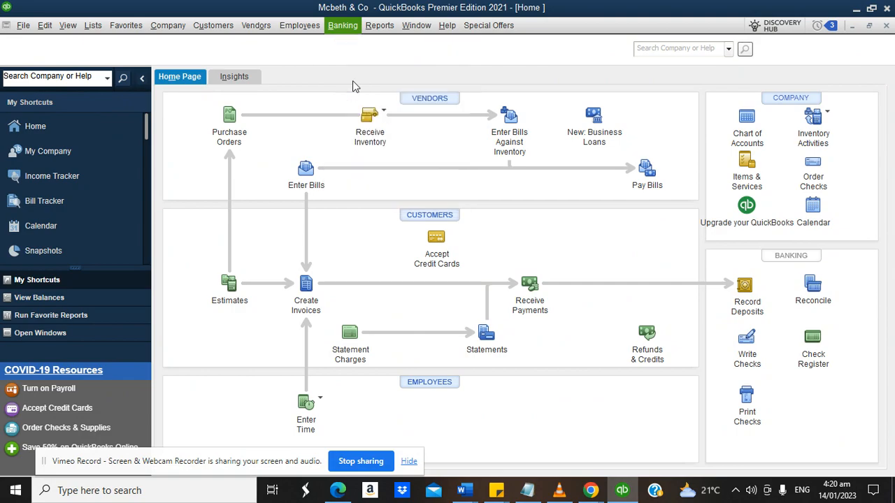
pyautogui.click(243, 139)
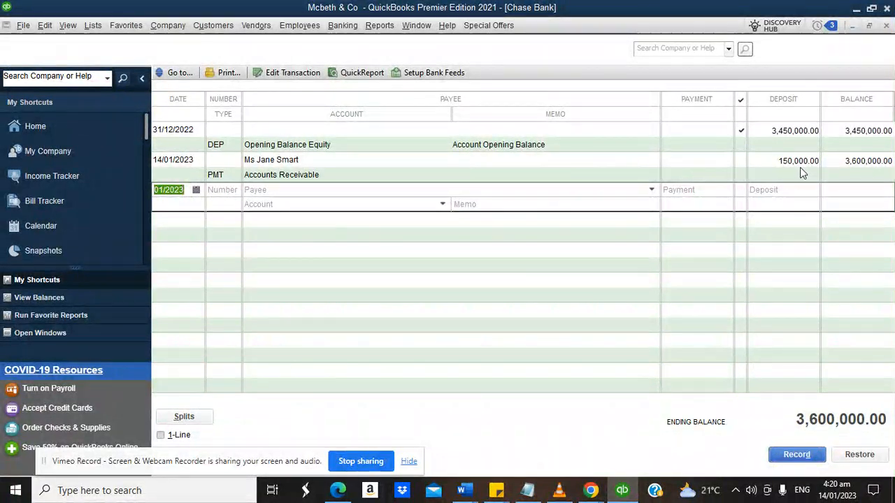
pyautogui.click(886, 26)
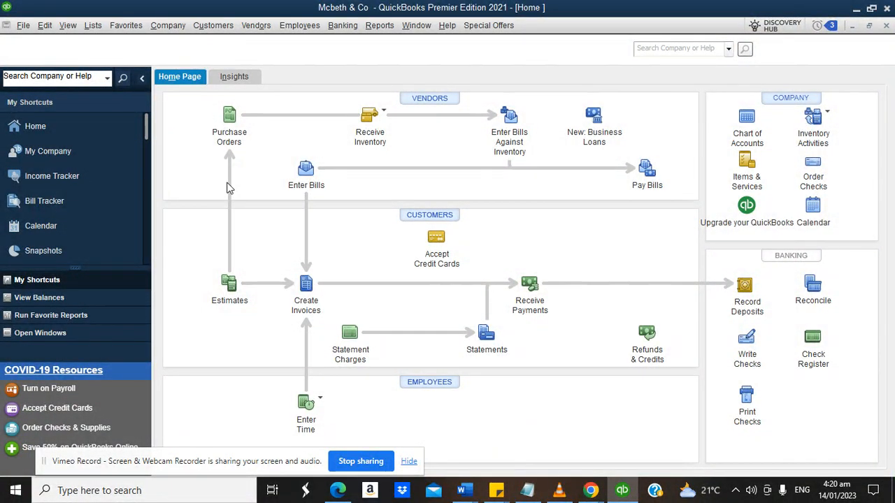
pyautogui.click(44, 25)
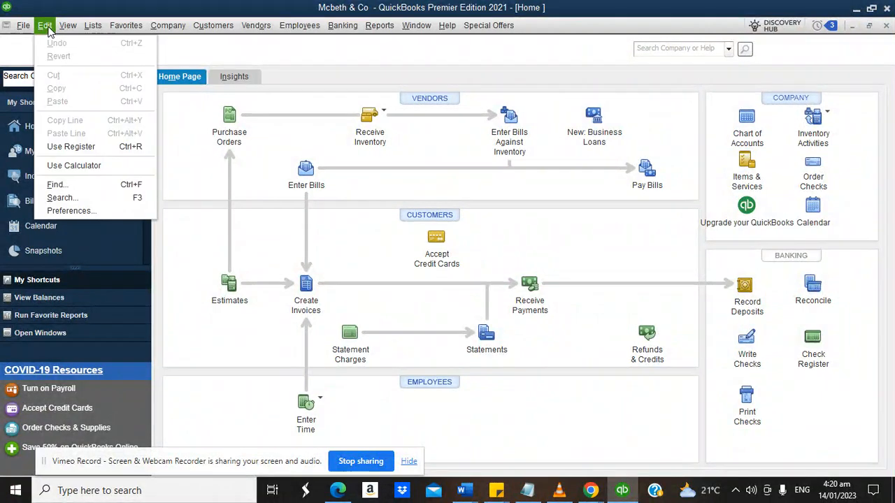
pyautogui.click(69, 211)
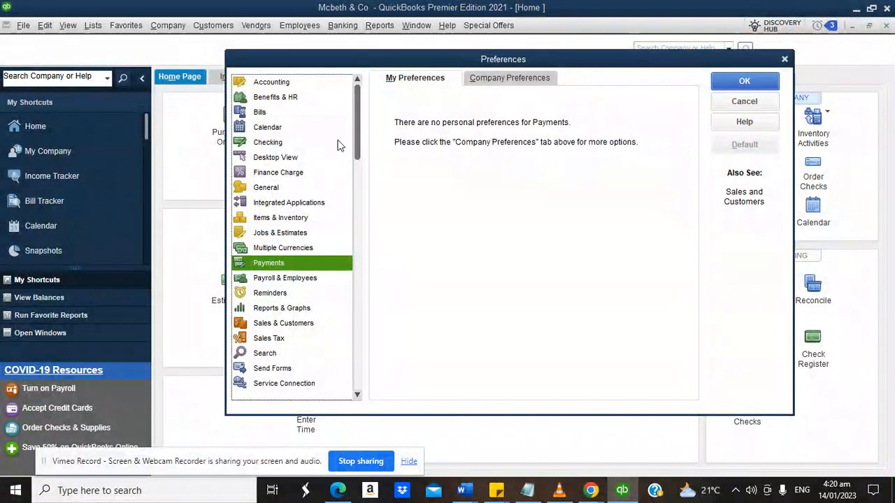
pyautogui.click(744, 101)
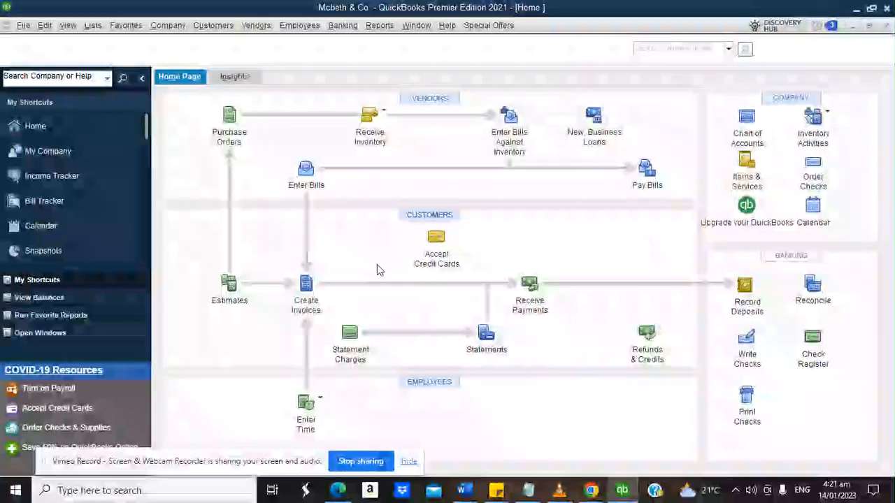
# Enable Sales Receipts in company Desktop View preferences, then reopen the maximized Home page.
pyautogui.click(44, 25)
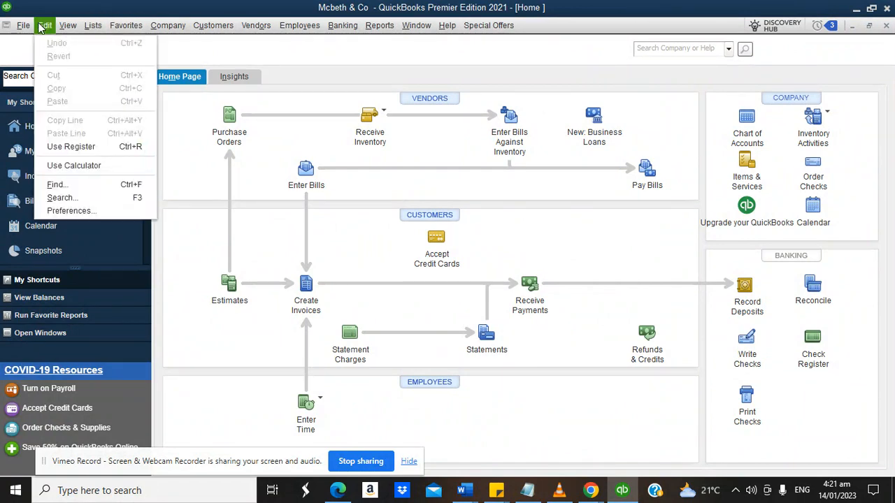
pyautogui.click(68, 212)
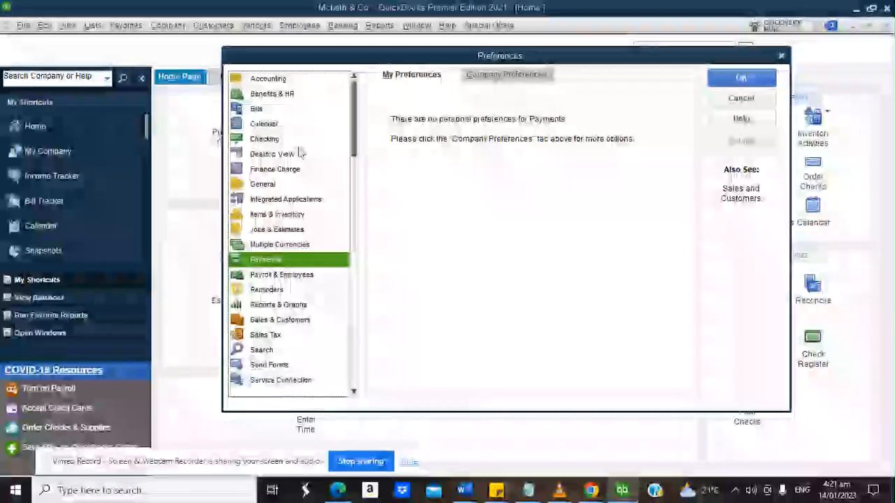
pyautogui.click(272, 154)
pyautogui.click(490, 73)
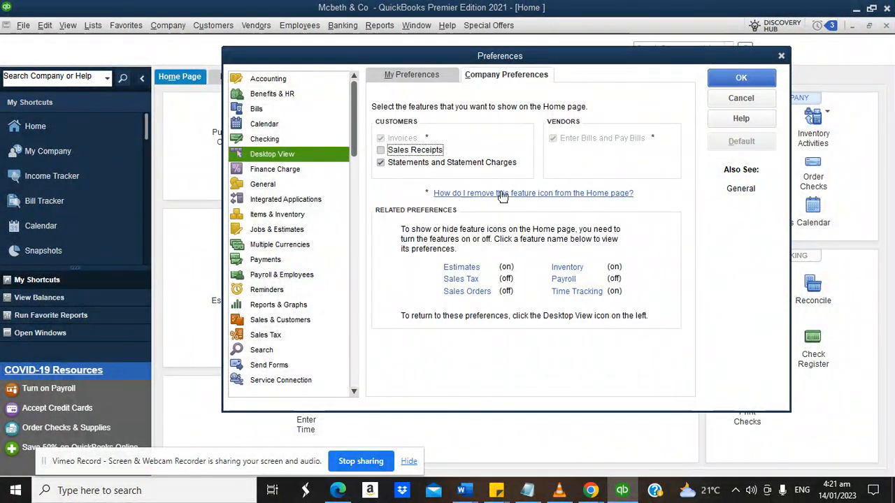
pyautogui.click(387, 153)
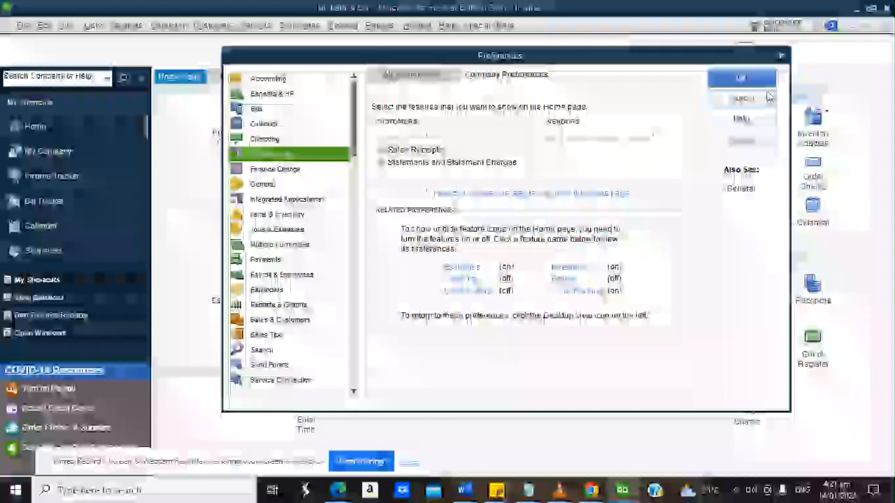
pyautogui.click(752, 71)
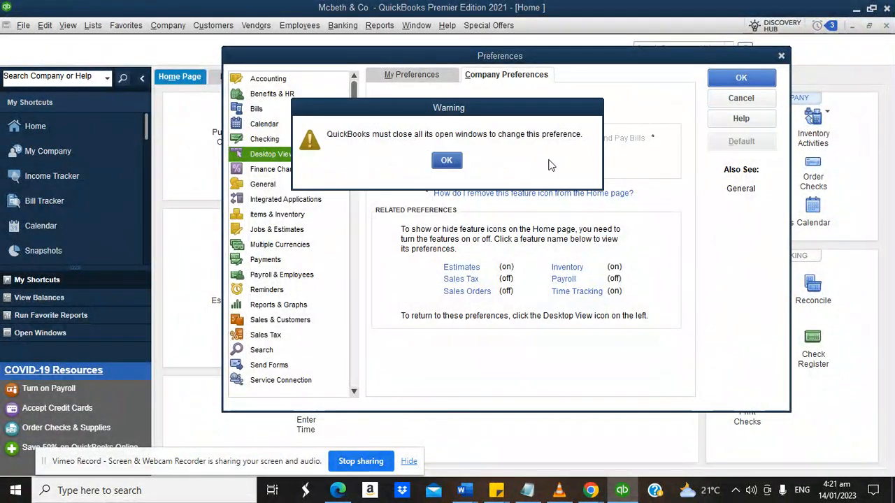
pyautogui.click(446, 158)
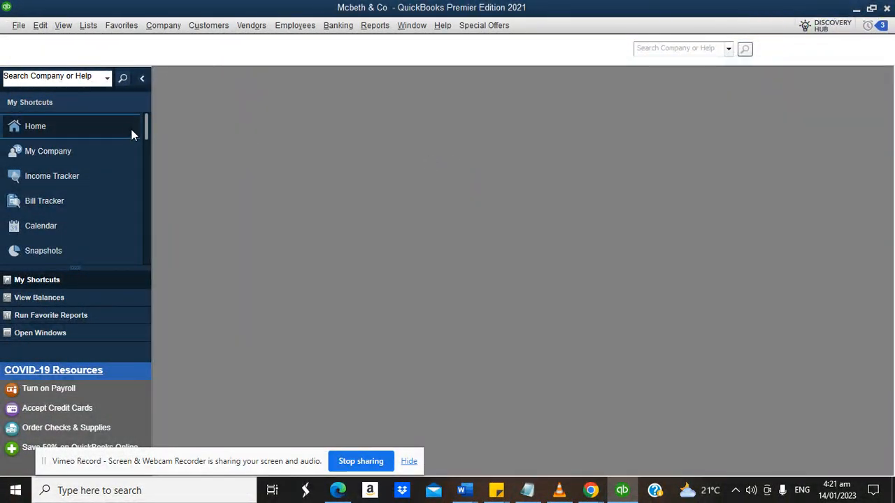
pyautogui.click(110, 127)
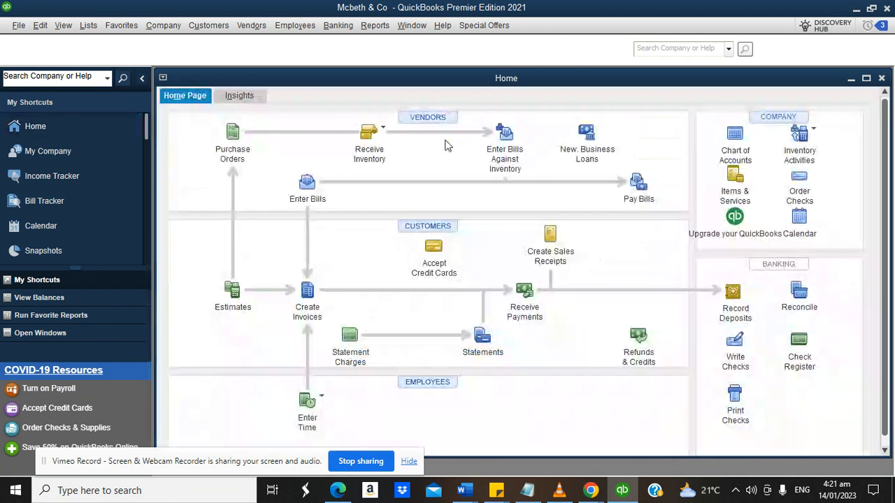
pyautogui.click(865, 78)
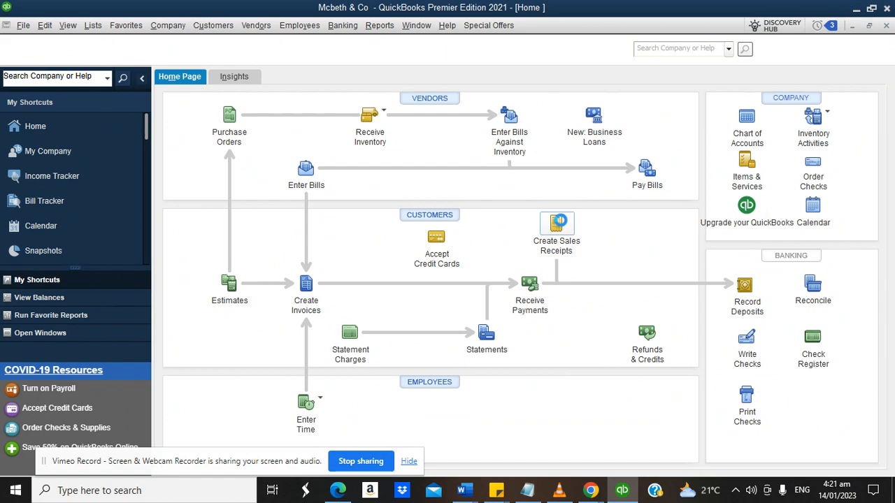
# Start a sales receipt and change its template's Default Title to 'Client Trust'.
pyautogui.click(557, 222)
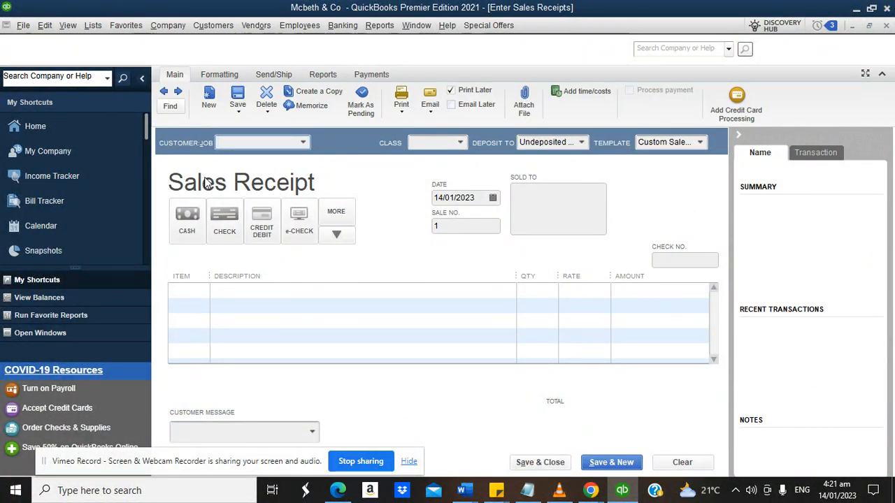
pyautogui.click(228, 75)
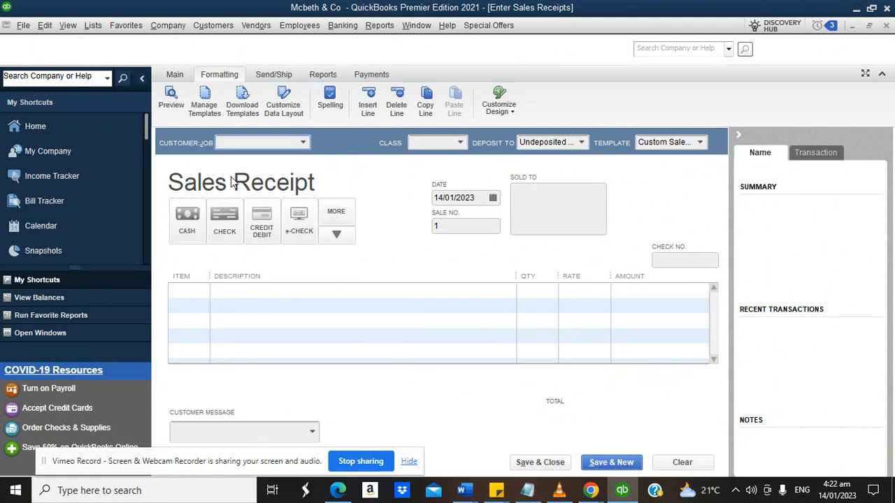
pyautogui.click(286, 110)
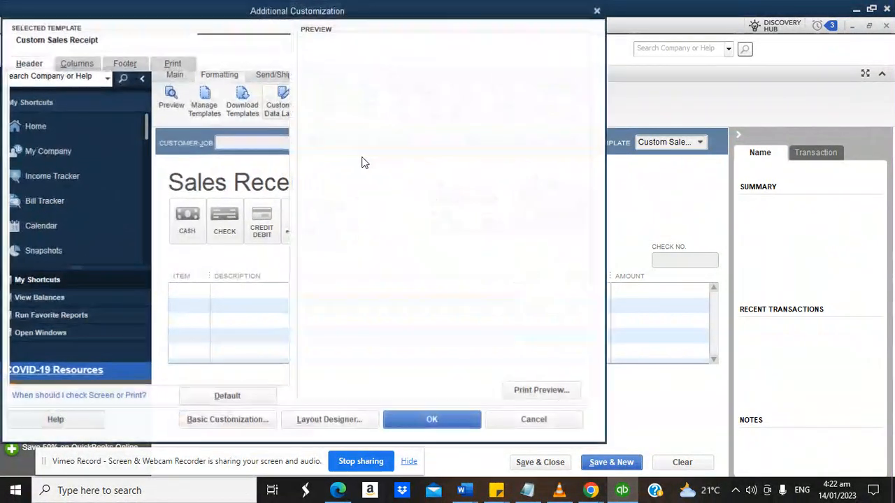
pyautogui.moveTo(208, 115); pyautogui.dragTo(144, 116)
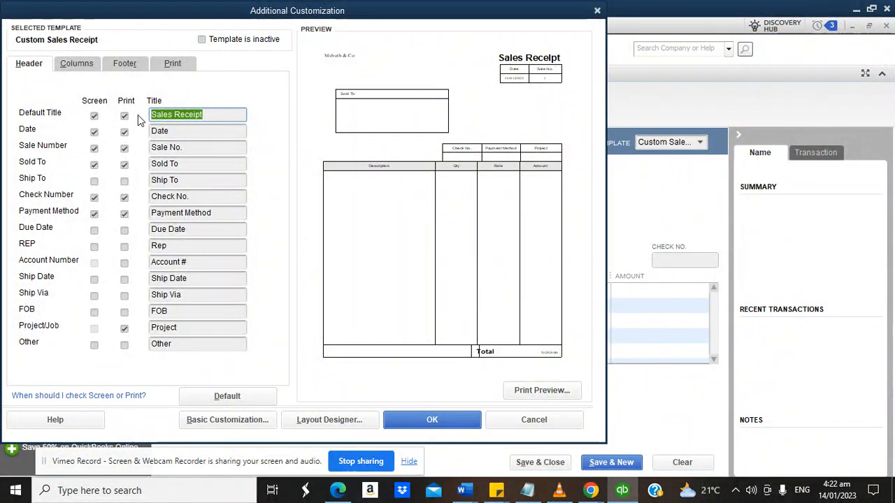
pyautogui.write('cah')
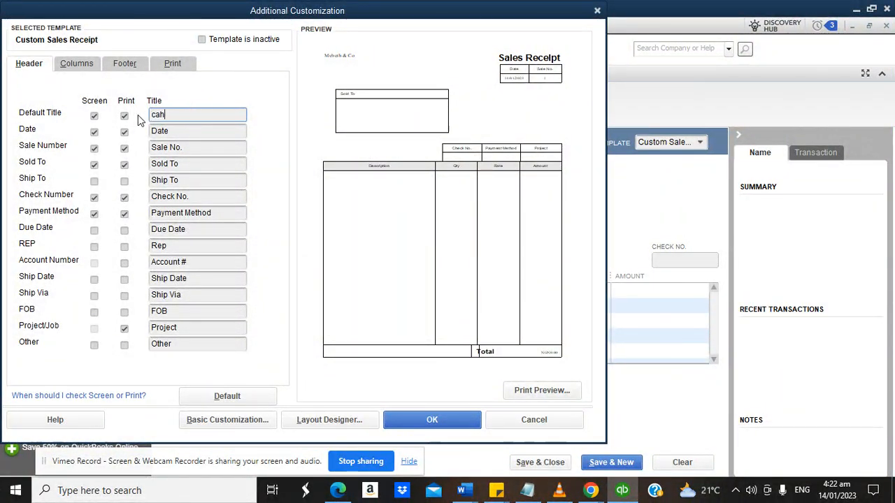
pyautogui.write('CAS')
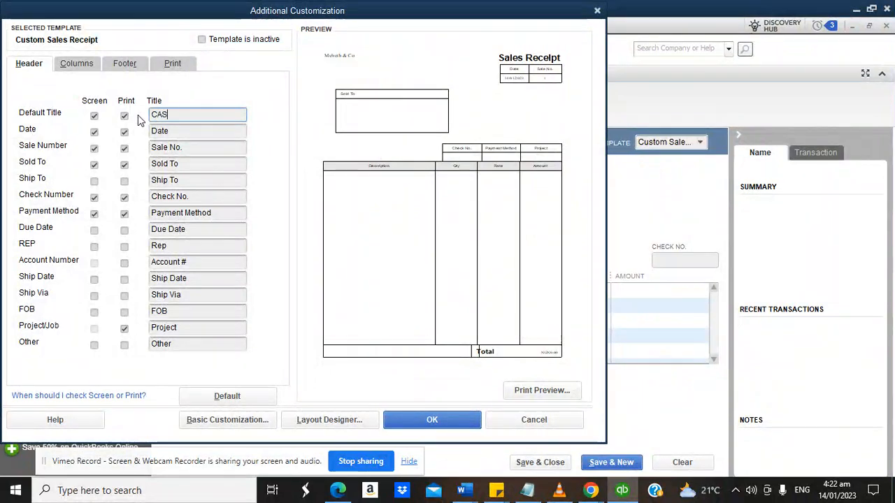
pyautogui.press('BackSpace')
pyautogui.press('BackSpace')
pyautogui.press('BackSpace')
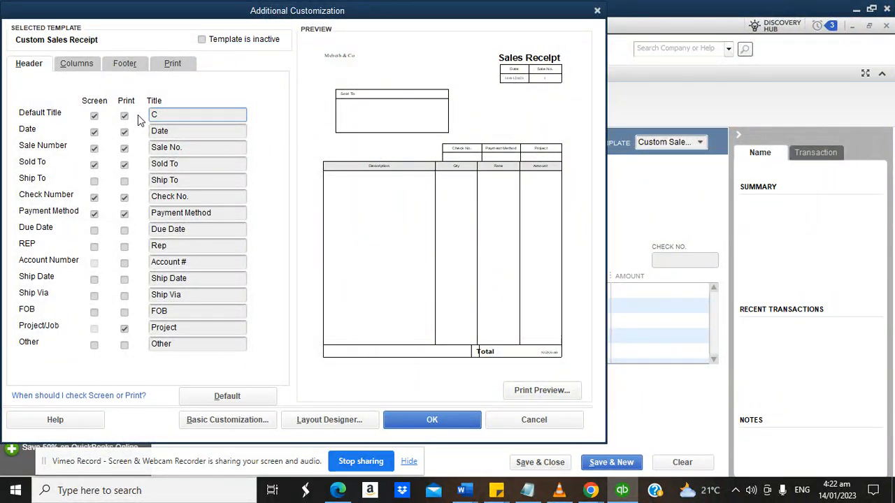
pyautogui.write('ash Inflow')
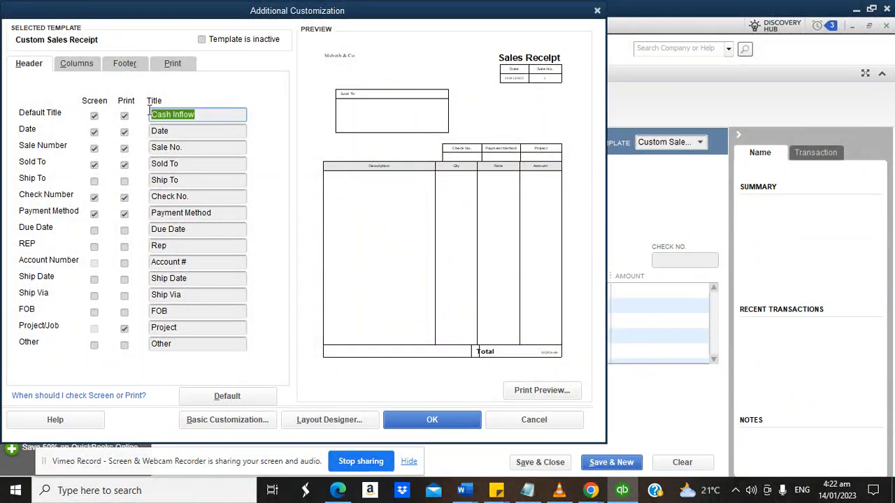
pyautogui.write('S')
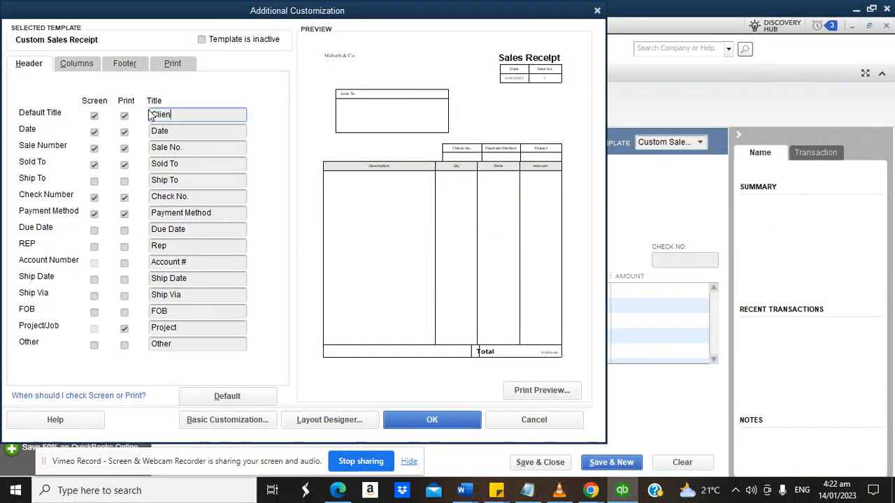
pyautogui.write('lient TRU')
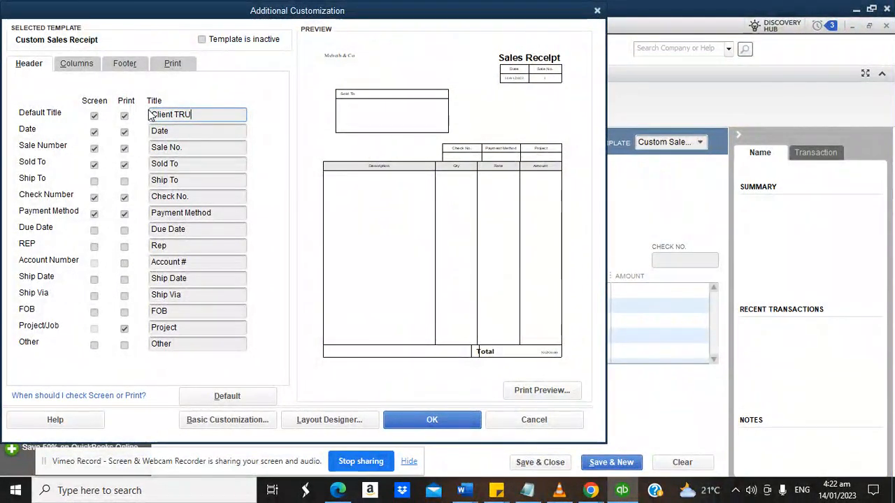
pyautogui.write('r')
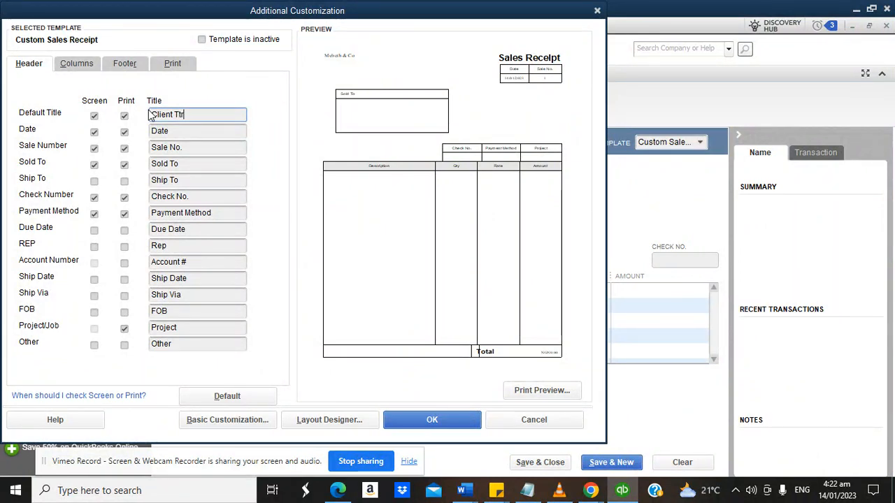
pyautogui.write('us')
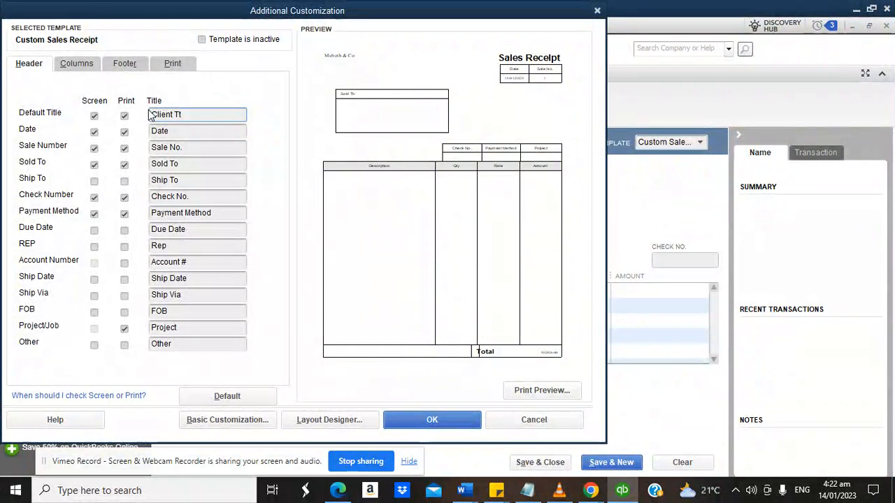
pyautogui.write('t')
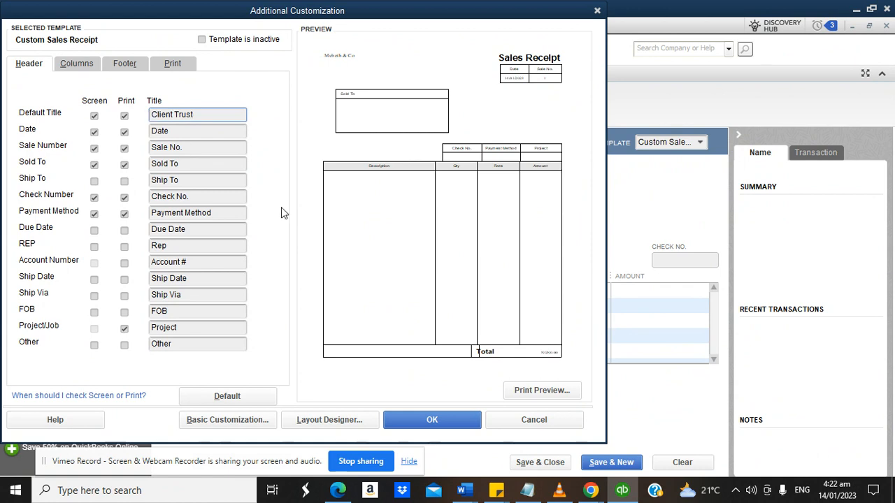
pyautogui.click(432, 415)
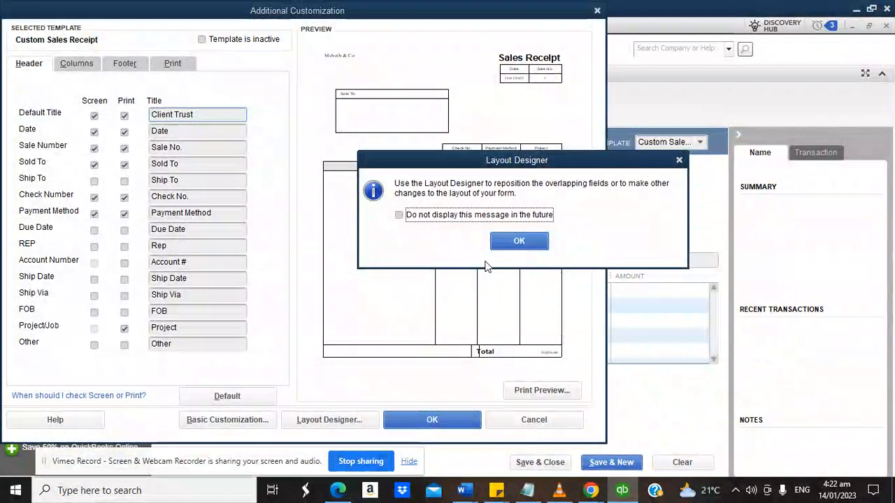
pyautogui.click(514, 242)
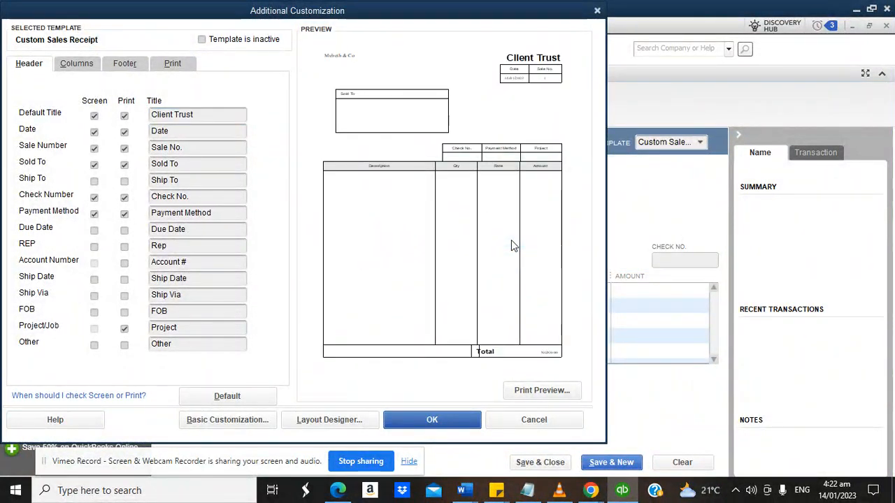
pyautogui.click(432, 425)
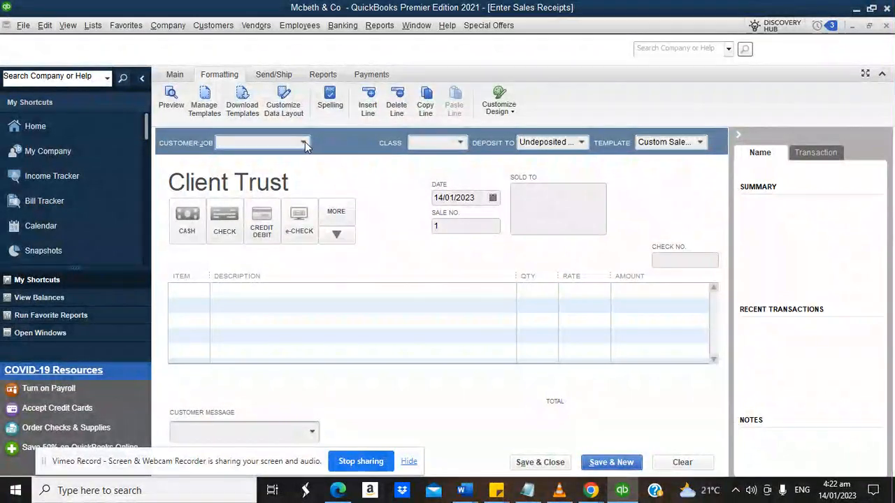
# Choose the customer and add Client trust fund as the receipt's first line item.
pyautogui.click(304, 142)
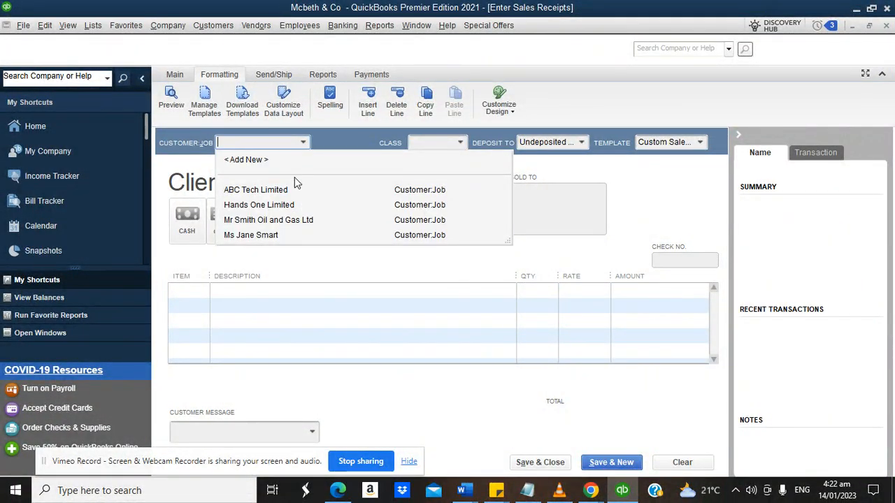
pyautogui.click(262, 235)
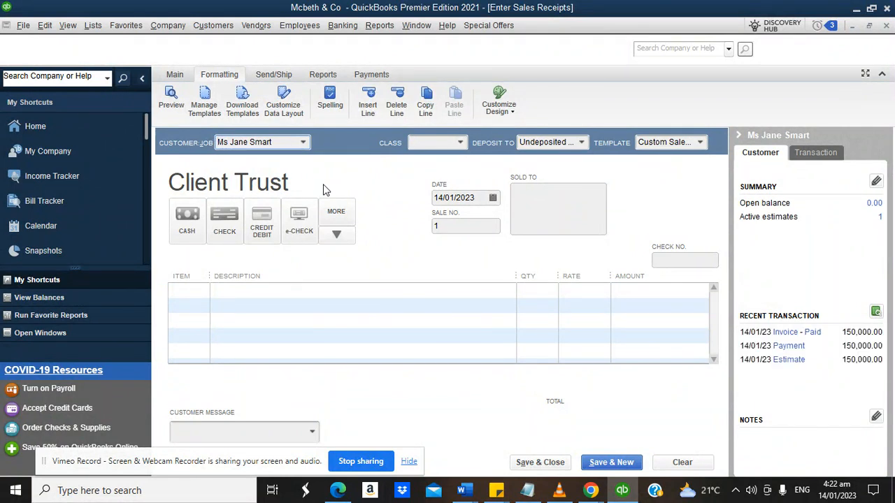
pyautogui.click(204, 286)
pyautogui.click(202, 292)
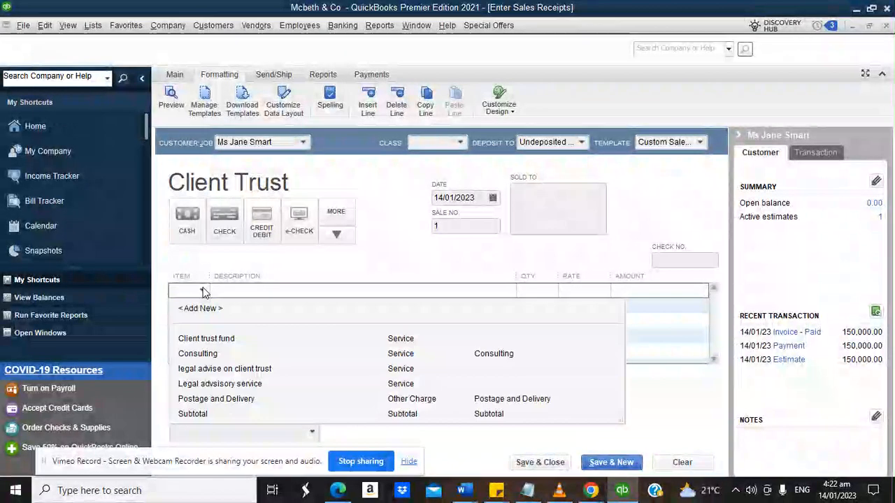
pyautogui.click(206, 338)
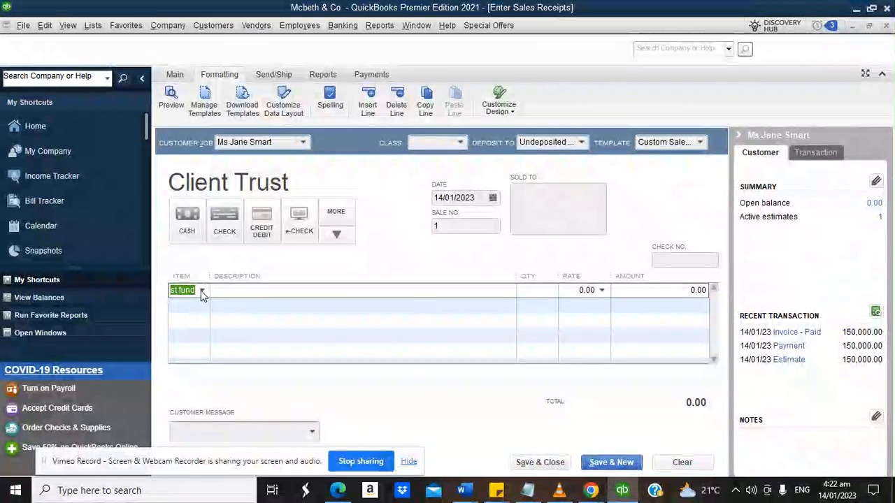
pyautogui.click(202, 289)
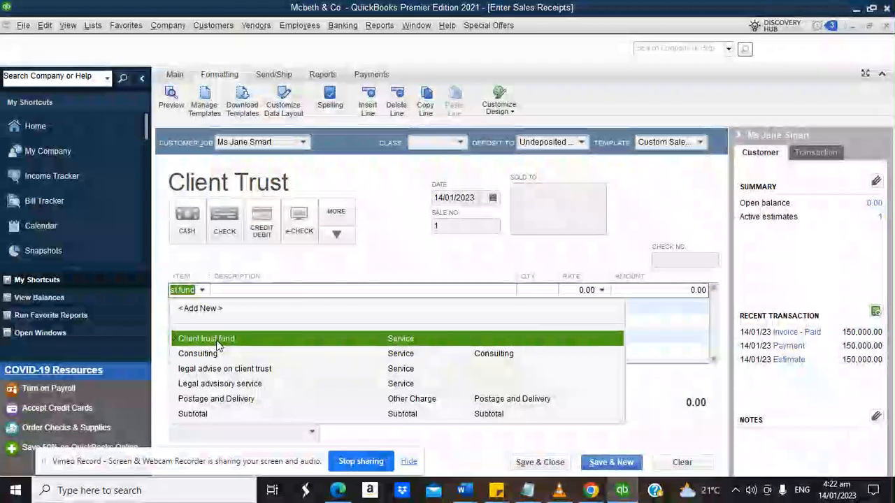
pyautogui.click(352, 253)
pyautogui.click(201, 290)
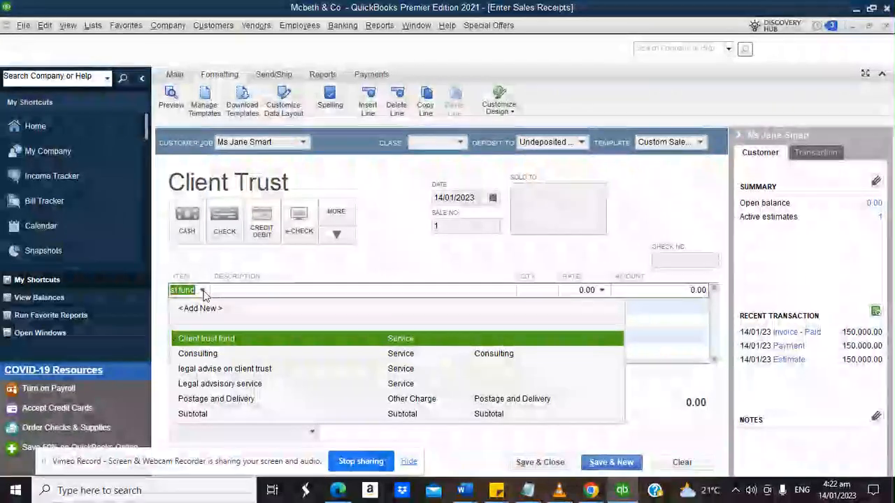
pyautogui.click(205, 340)
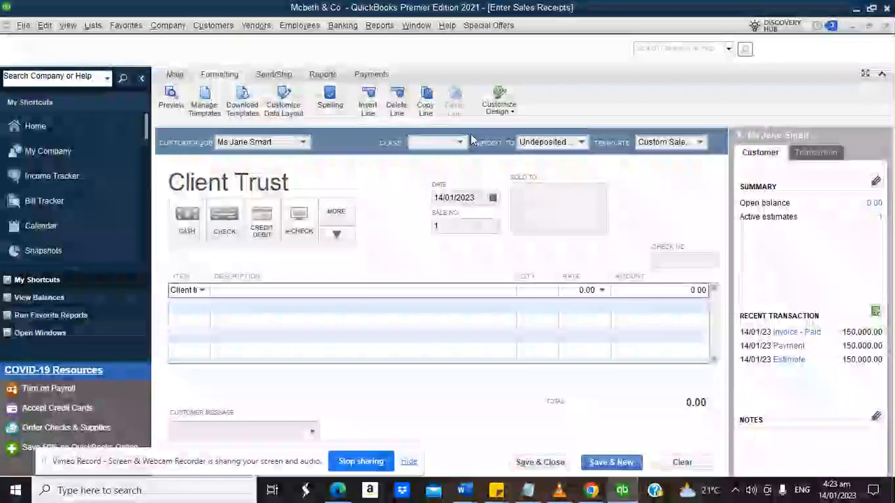
# Set Deposit To to Citi Bank -Client Trust Account.
pyautogui.click(584, 141)
pyautogui.click(583, 141)
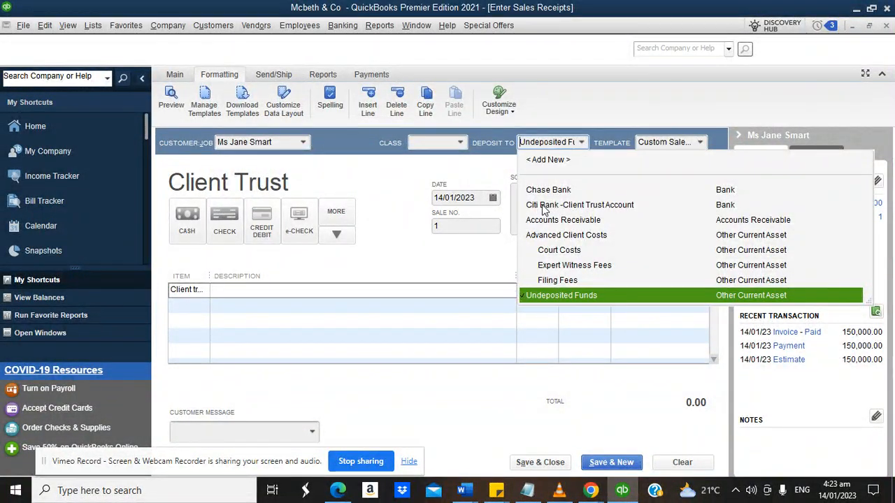
pyautogui.click(544, 206)
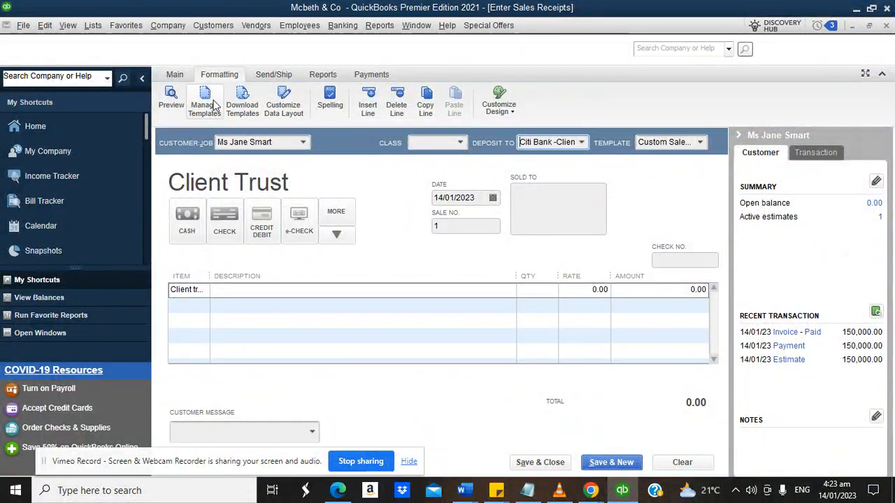
# Uncheck Quantity's Print and Screen boxes in the receipt template's Columns layout.
pyautogui.click(279, 105)
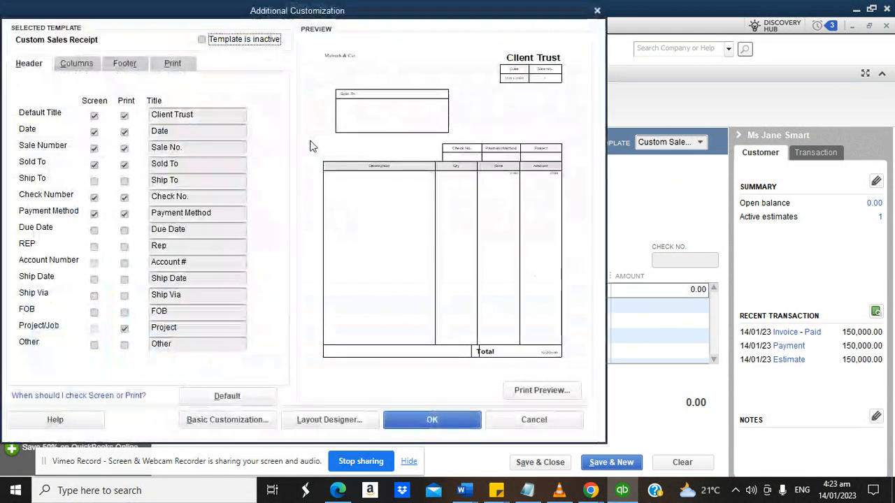
pyautogui.click(77, 64)
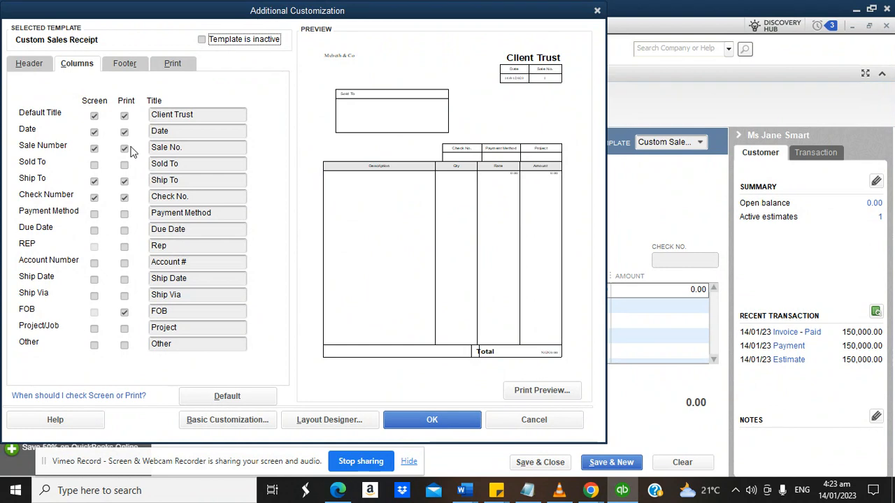
pyautogui.click(125, 188)
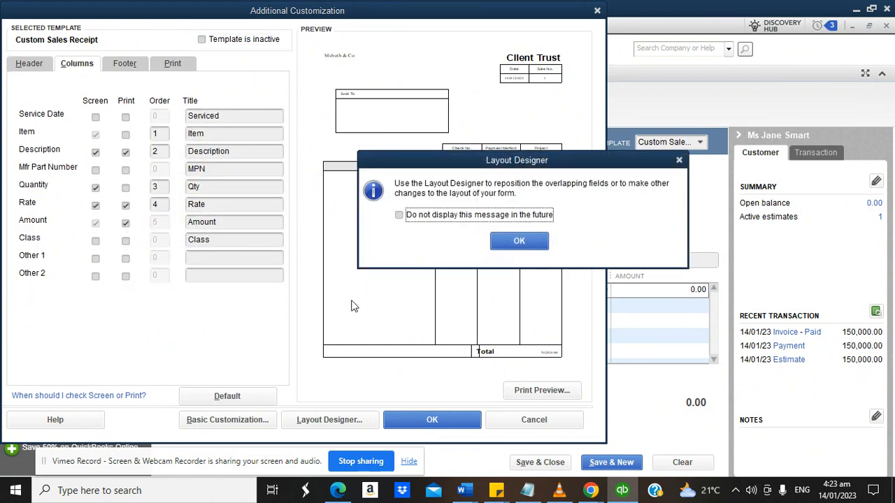
pyautogui.click(520, 240)
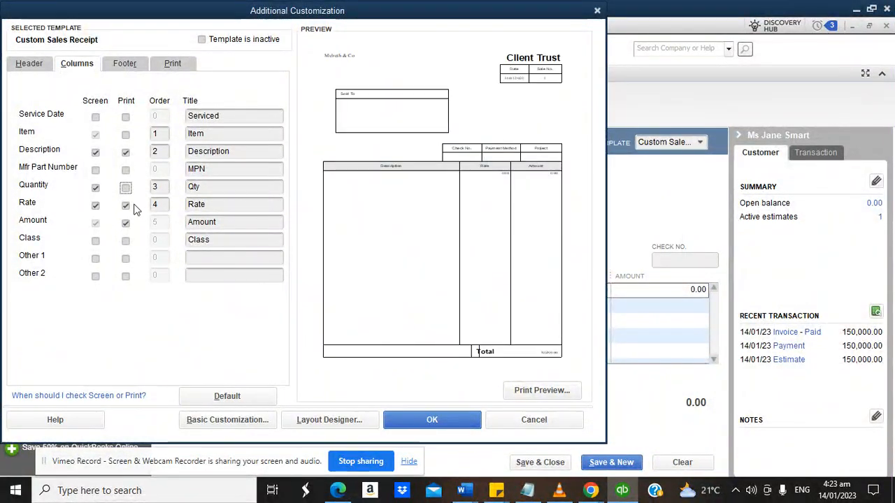
pyautogui.click(96, 189)
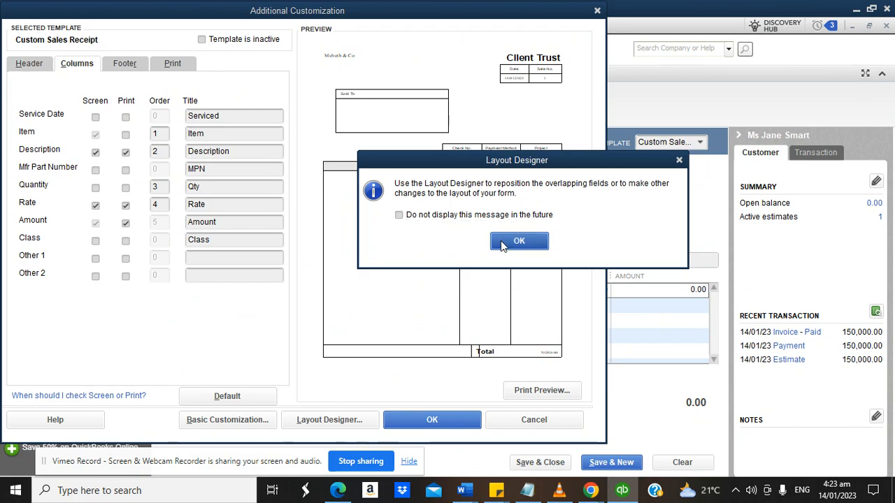
pyautogui.click(518, 242)
pyautogui.click(432, 420)
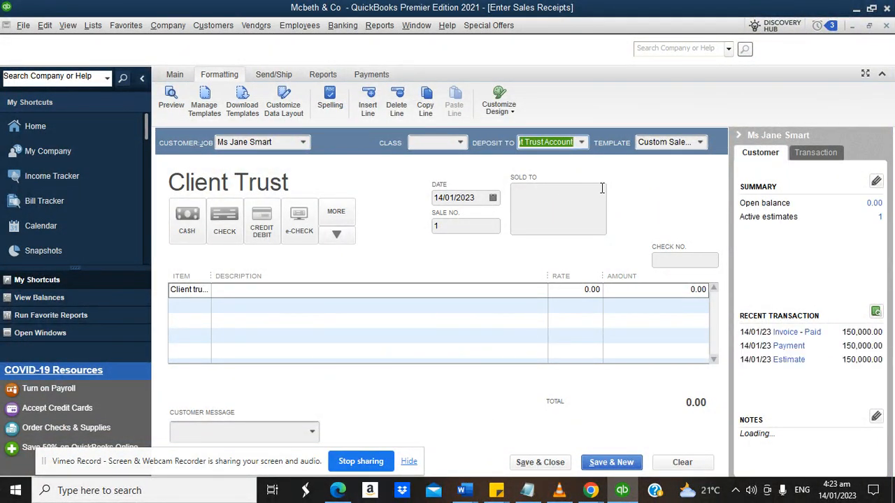
# Reopen the layout customization, view the Layout Designer, and close both unchanged.
pyautogui.click(296, 114)
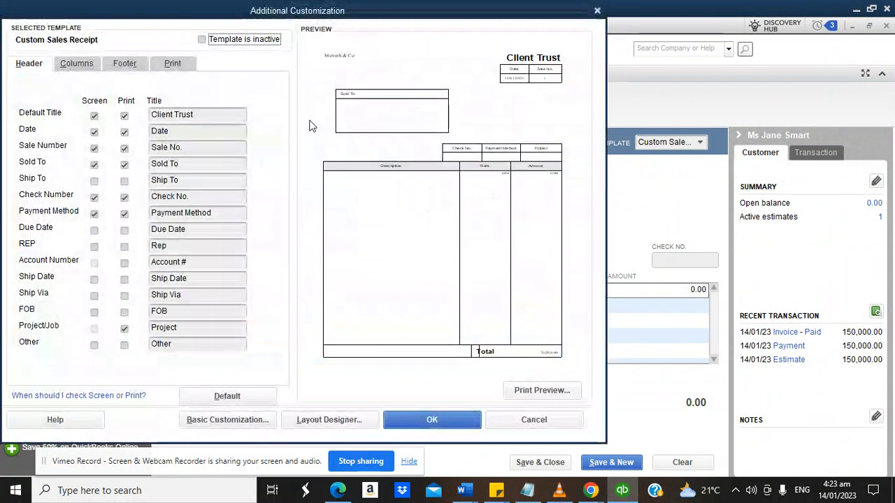
pyautogui.click(342, 422)
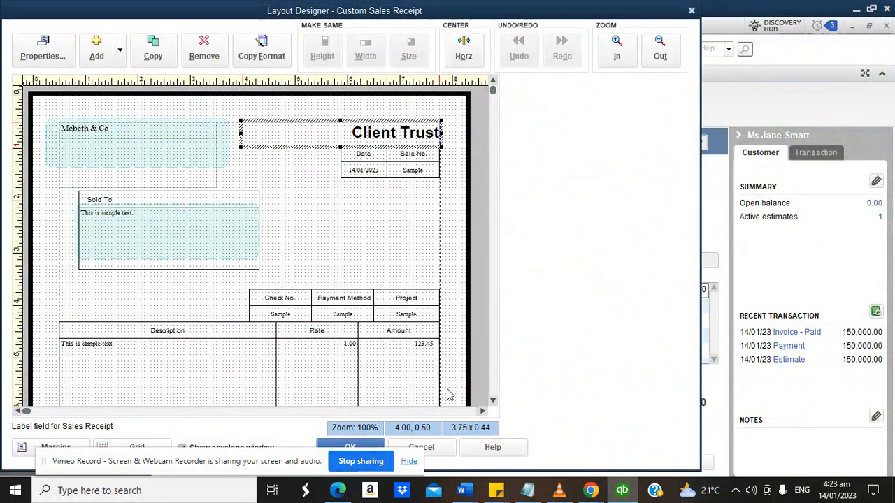
pyautogui.click(430, 448)
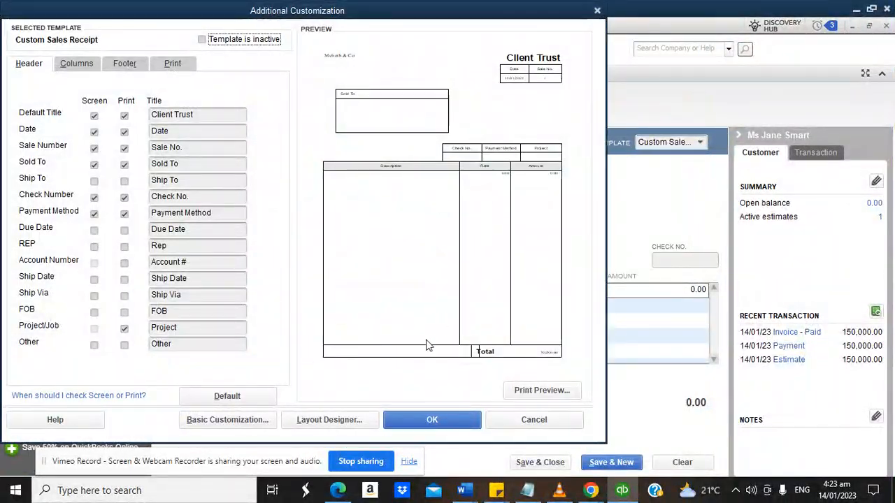
pyautogui.click(411, 422)
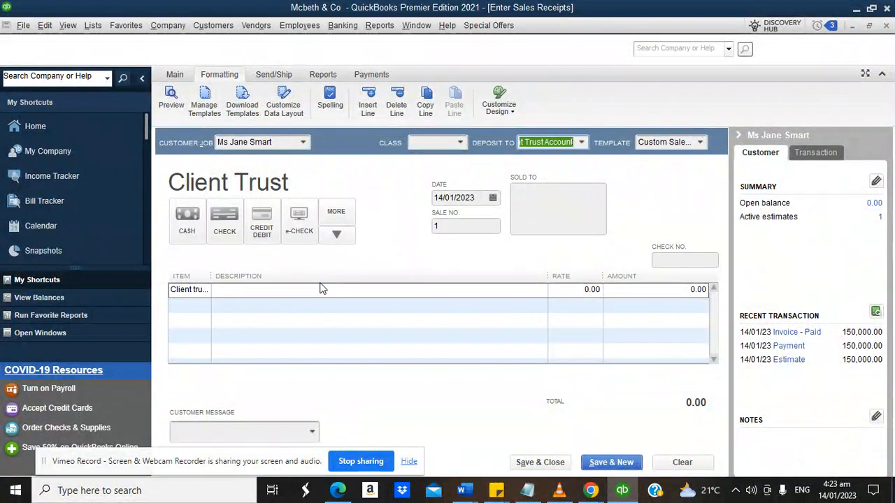
# Enter the trust line as 'being payment into client trust account' at 14,000,000.00.
pyautogui.click(322, 289)
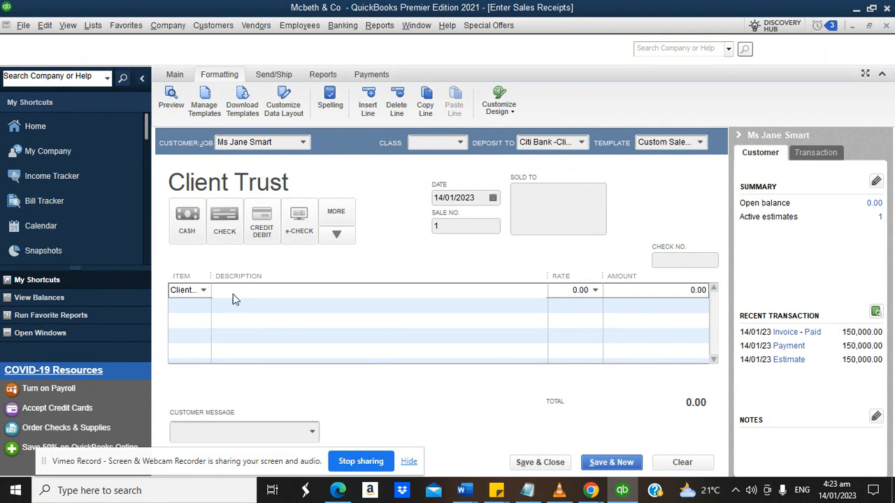
pyautogui.write('being pa')
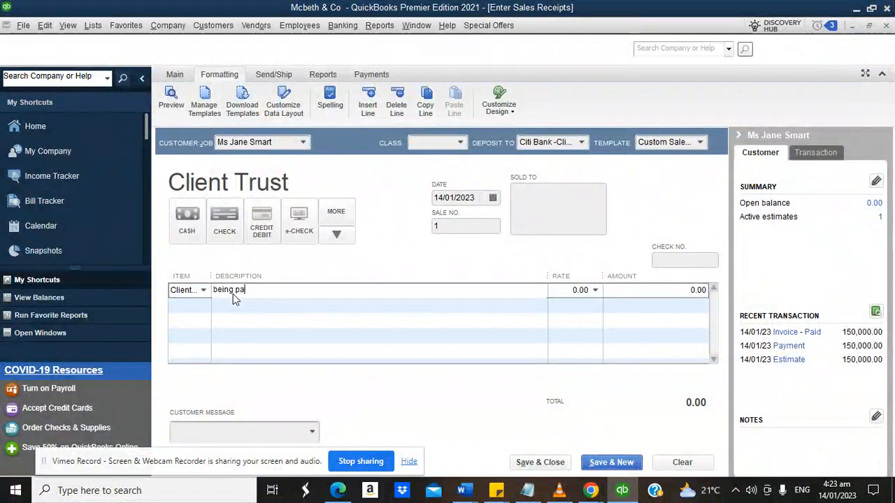
pyautogui.write('yment into c')
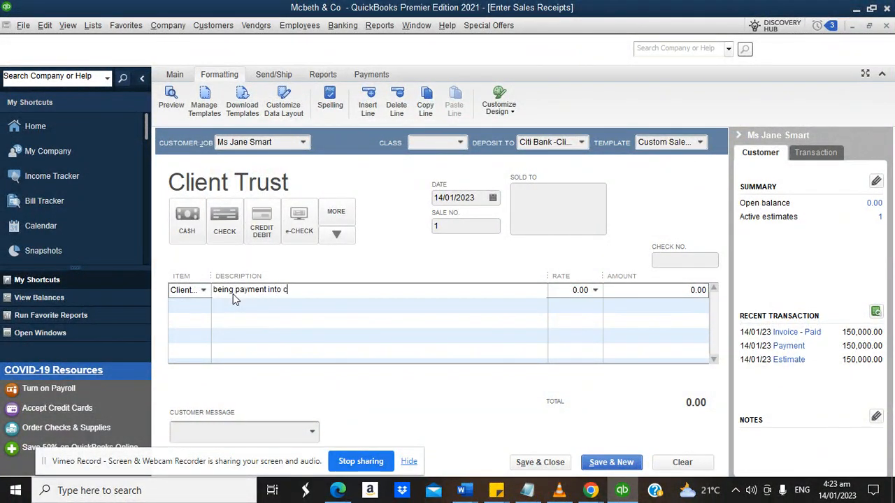
pyautogui.write('lient trust a')
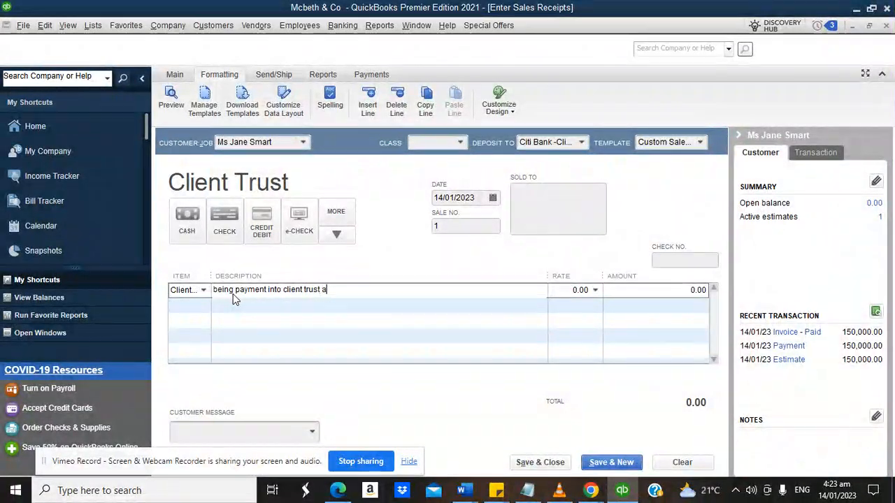
pyautogui.write('ccount')
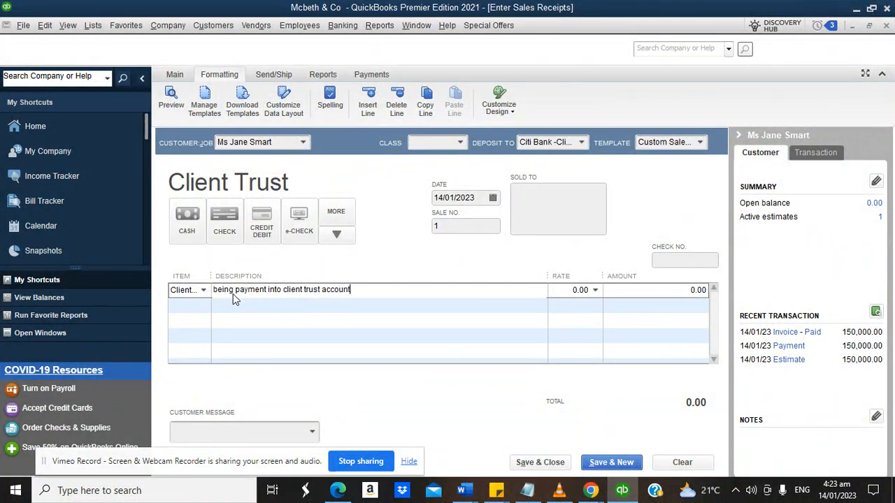
pyautogui.press('Tab')
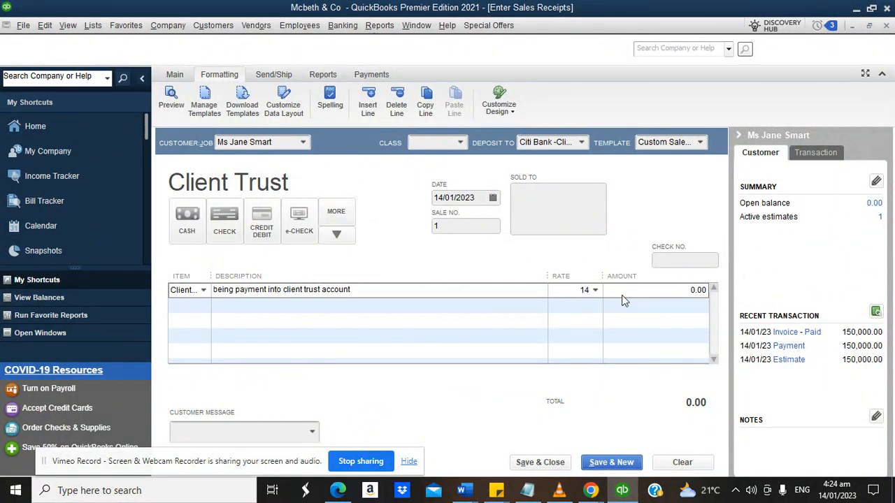
pyautogui.write('14000000')
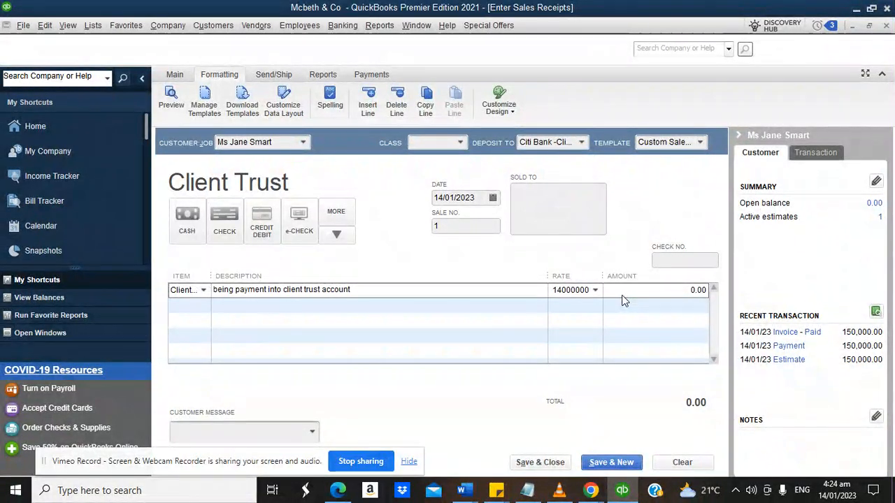
pyautogui.click(658, 289)
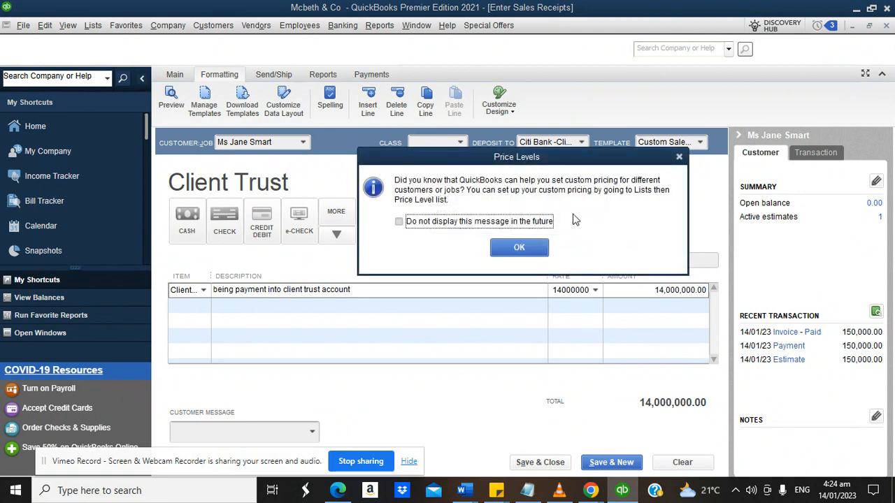
pyautogui.click(529, 253)
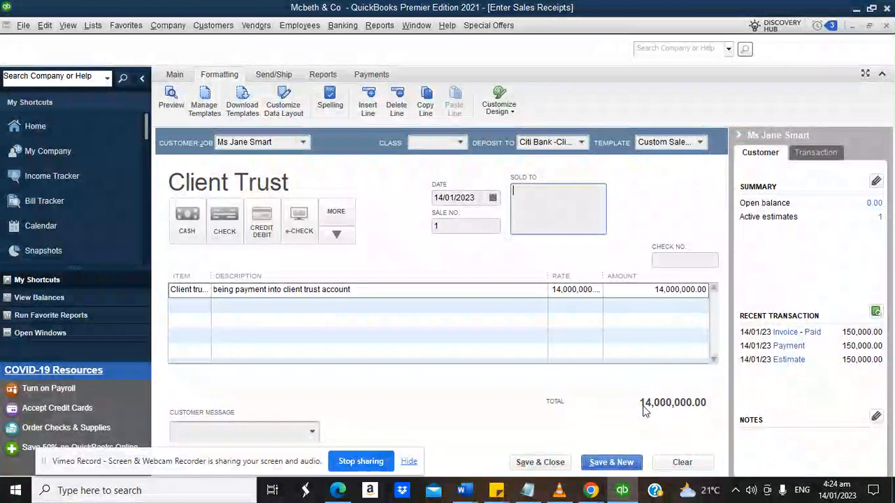
# Create a 'Client trust' class, assign it to the 14,000,000.00 receipt, and save it.
pyautogui.click(535, 463)
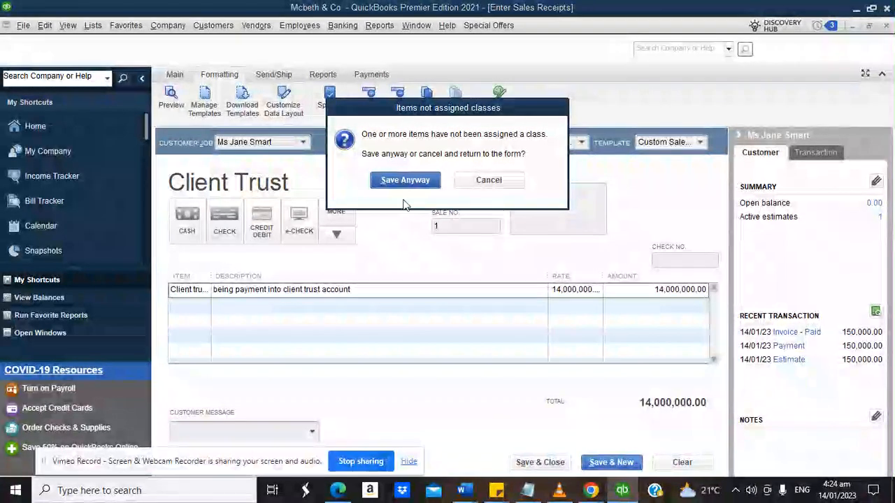
pyautogui.click(501, 181)
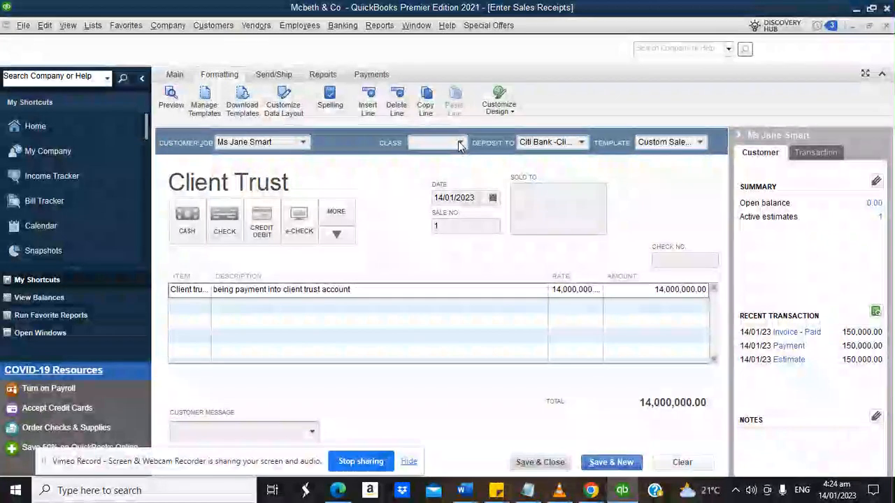
pyautogui.click(460, 143)
pyautogui.click(446, 162)
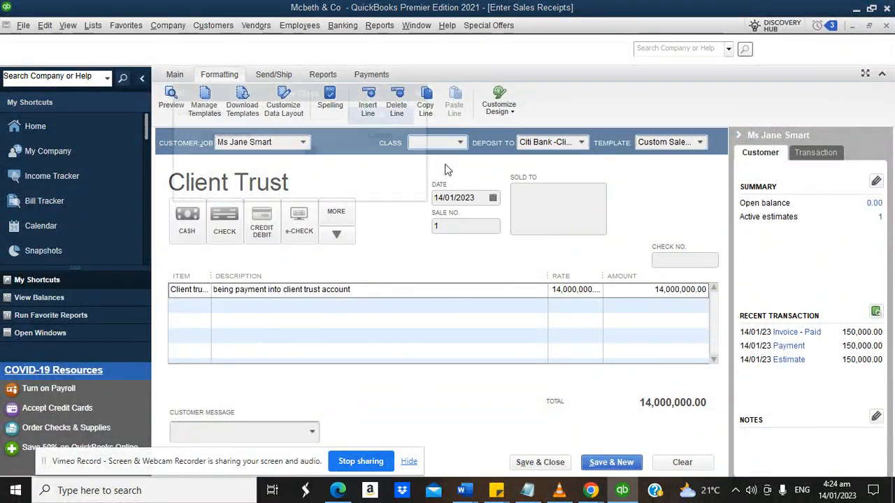
pyautogui.write('Client trus')
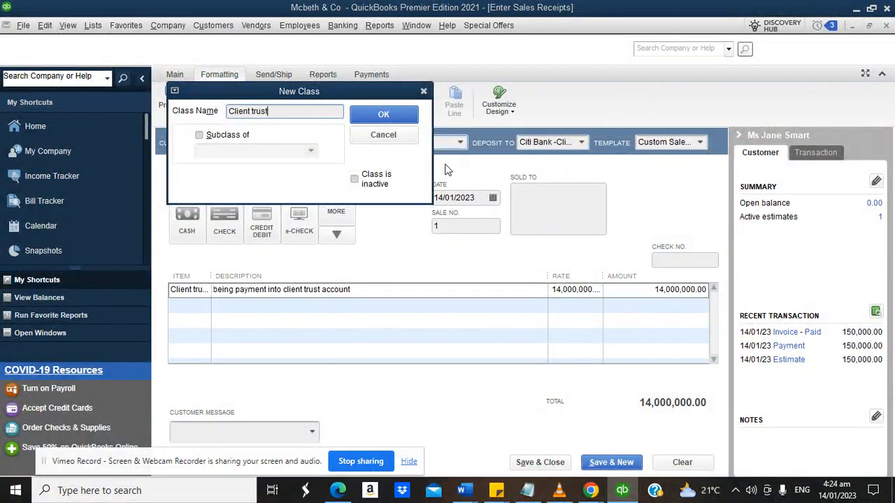
pyautogui.write('t')
pyautogui.click(418, 119)
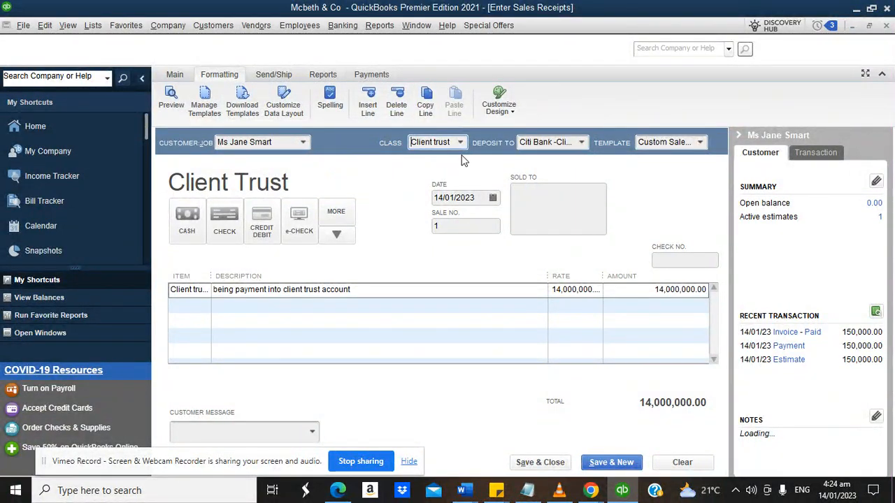
pyautogui.click(461, 143)
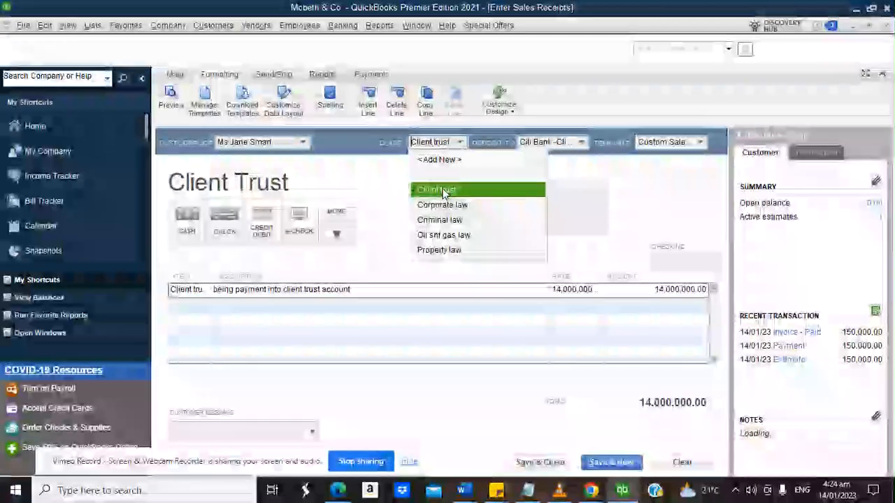
pyautogui.click(445, 191)
pyautogui.click(539, 463)
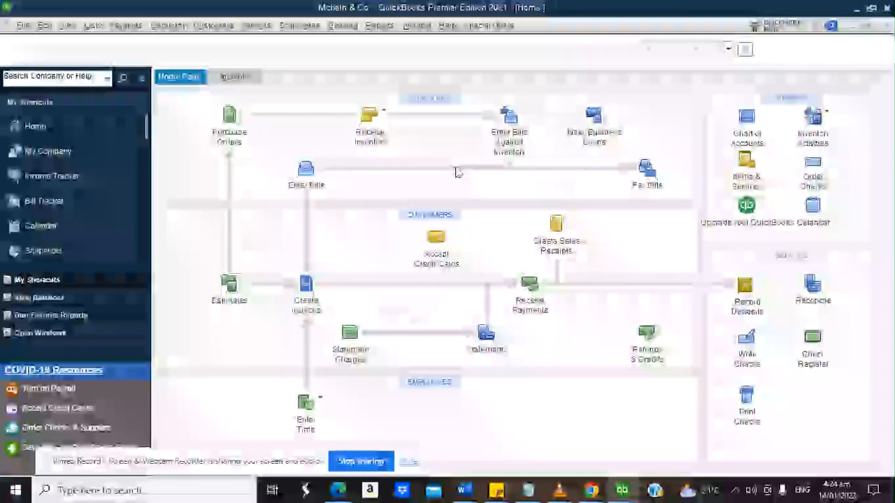
pyautogui.click(383, 26)
pyautogui.moveTo(423, 59)
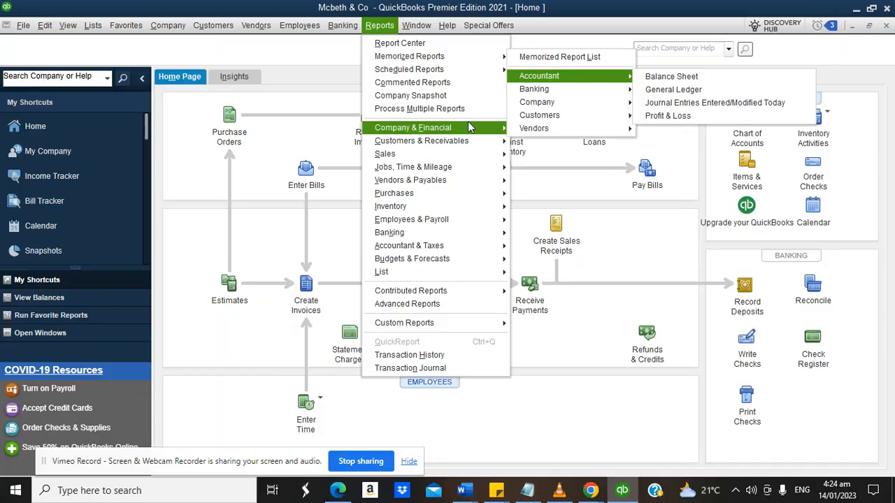
pyautogui.moveTo(467, 125)
pyautogui.click(559, 292)
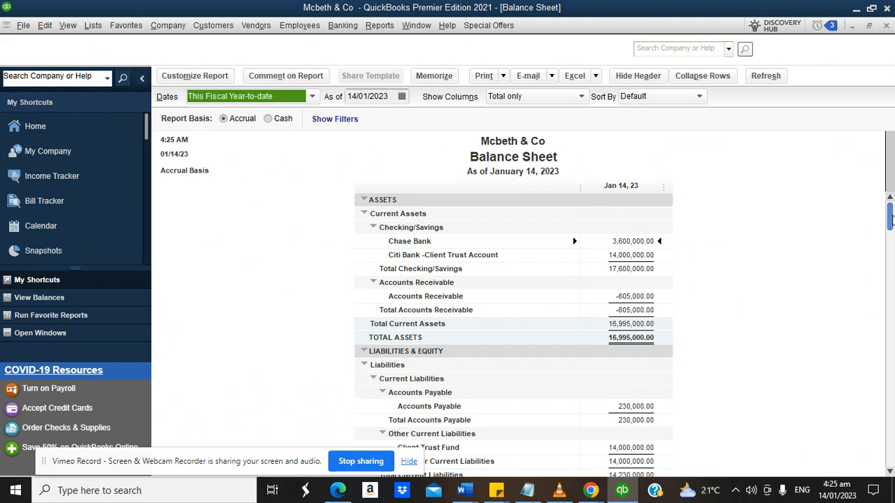
pyautogui.moveTo(890, 220); pyautogui.dragTo(892, 351)
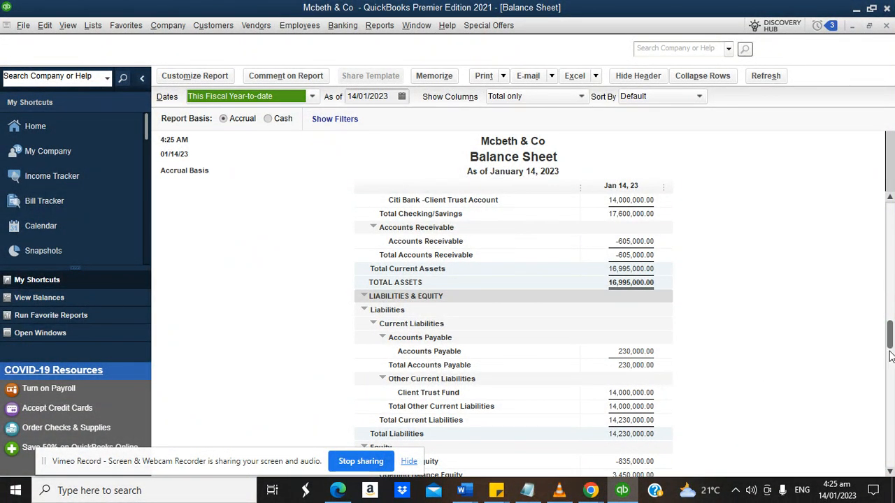
pyautogui.moveTo(890, 357); pyautogui.dragTo(890, 393)
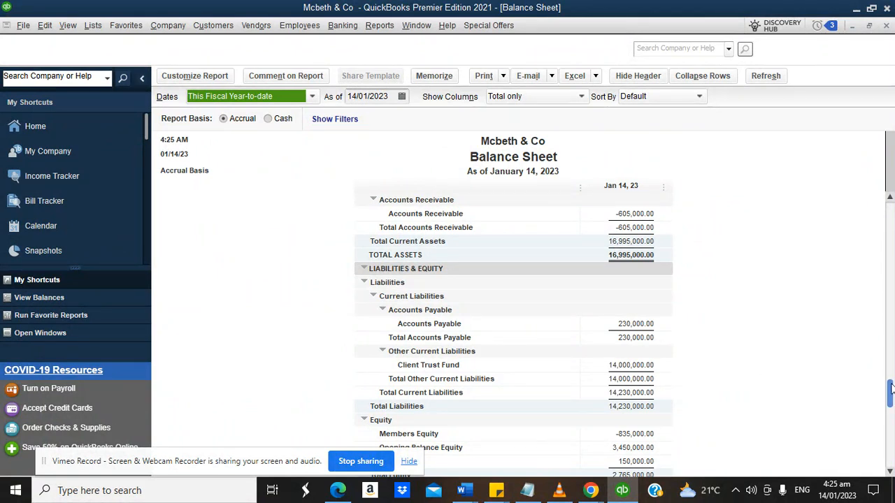
pyautogui.moveTo(890, 390); pyautogui.dragTo(890, 210)
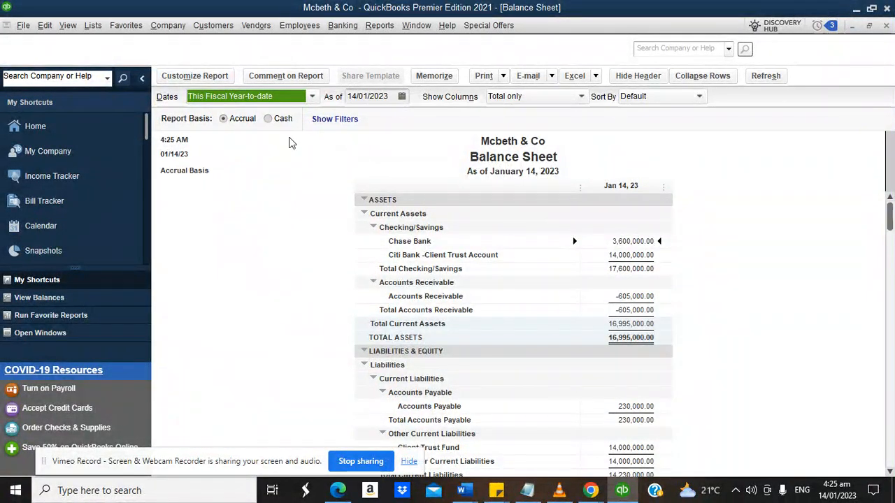
pyautogui.click(48, 132)
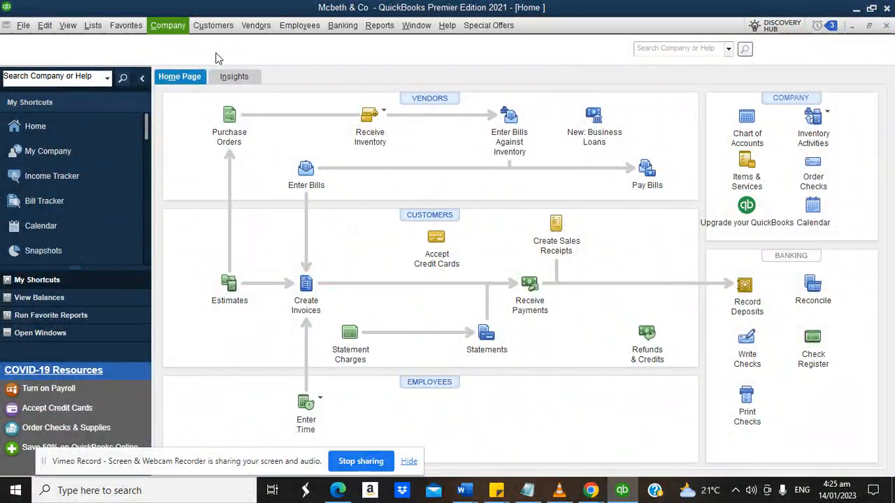
# Start a general journal entry with Interest Earned on Client Trust and Citi Bank -Client Trust Account lines.
pyautogui.click(168, 26)
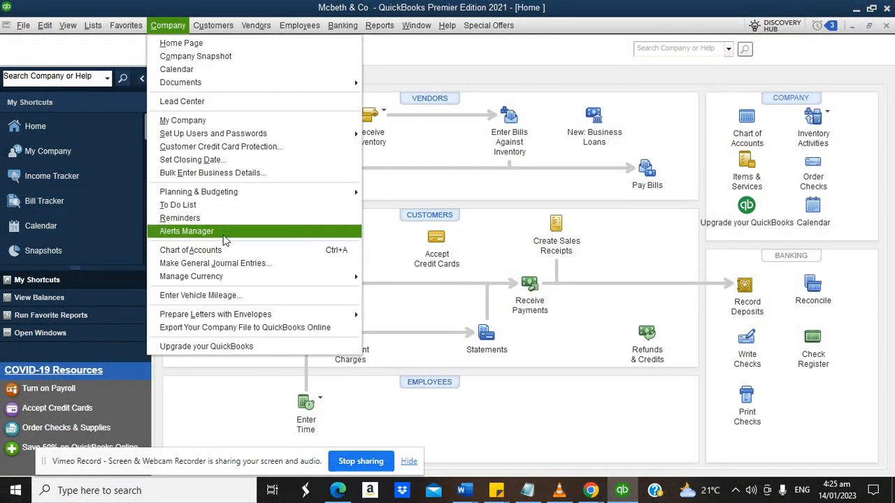
pyautogui.click(218, 261)
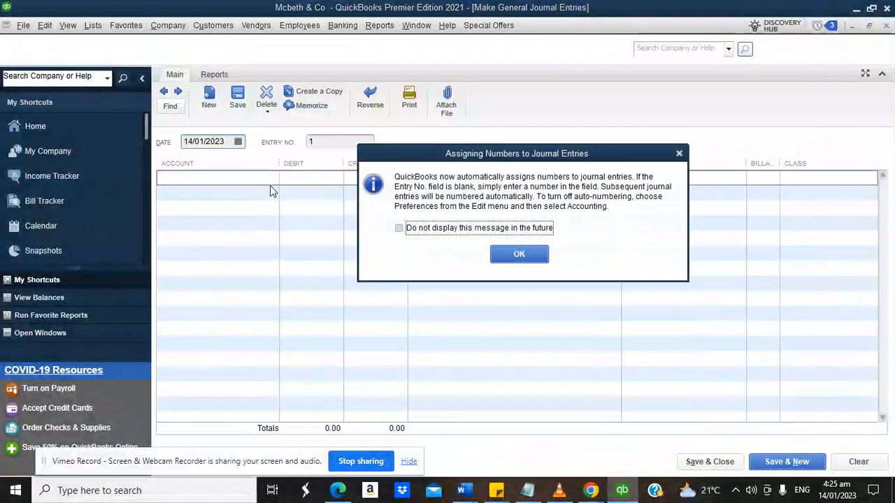
pyautogui.click(518, 255)
pyautogui.click(240, 178)
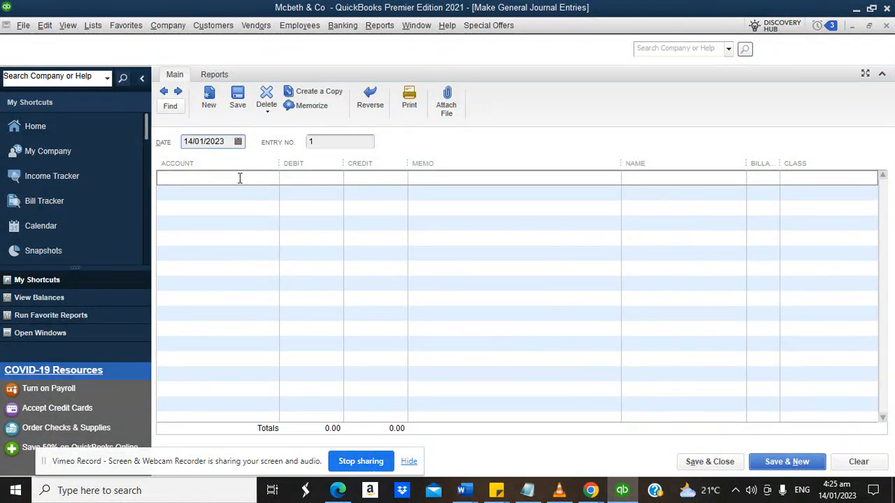
pyautogui.write('Inte')
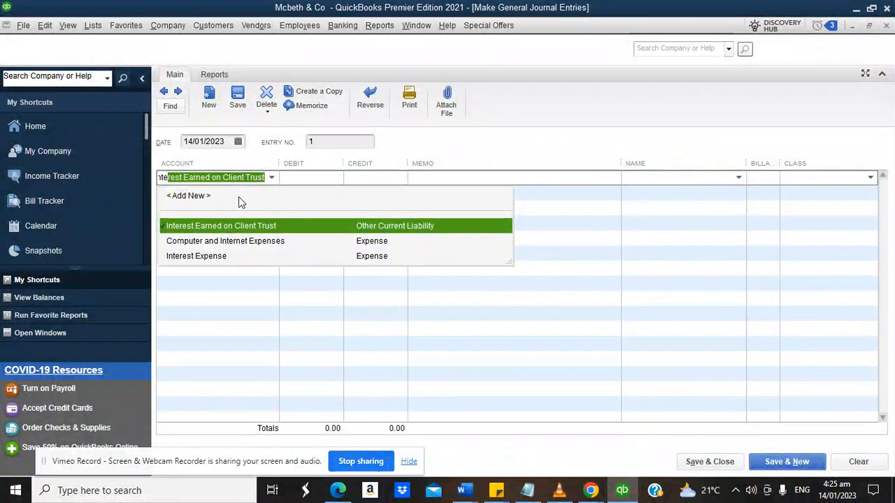
pyautogui.click(239, 225)
pyautogui.click(228, 197)
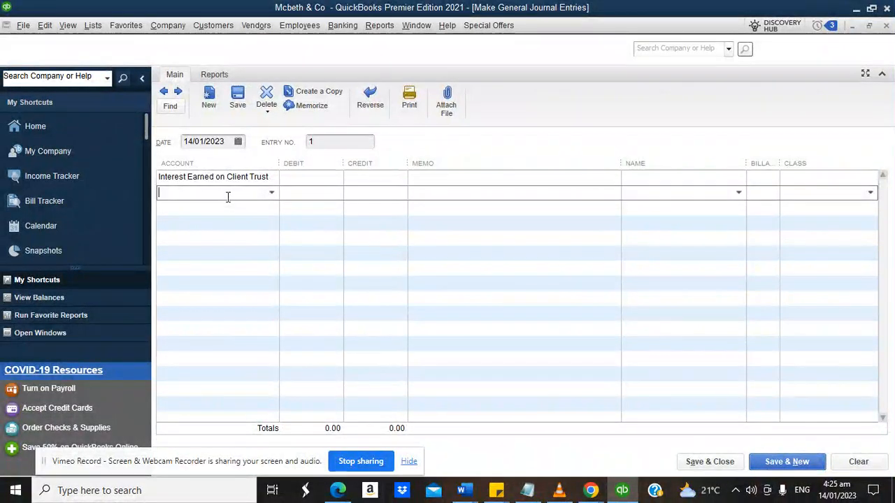
pyautogui.write('Cl')
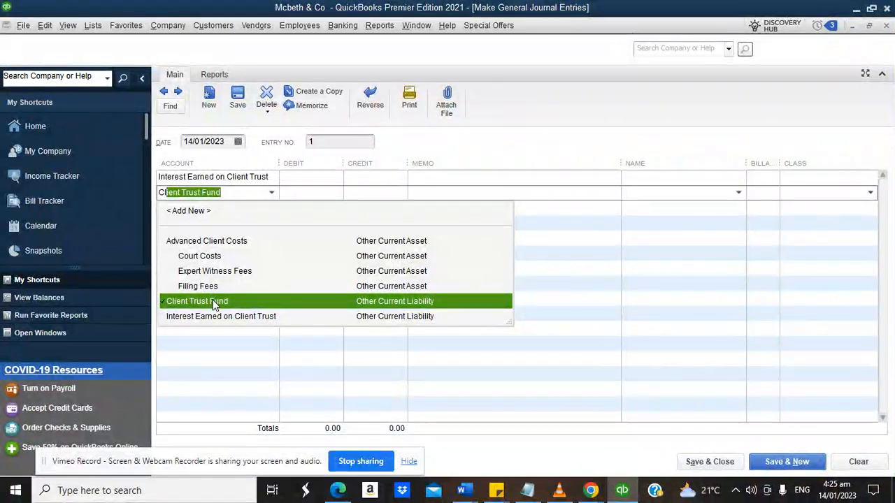
pyautogui.press('BackSpace')
pyautogui.press('BackSpace')
pyautogui.press('BackSpace')
pyautogui.write('Citi Bank -')
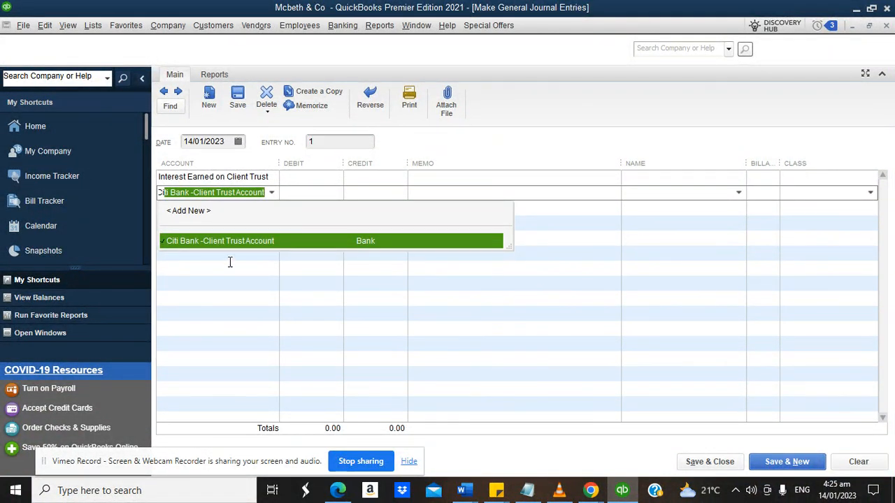
pyautogui.click(222, 241)
# Credit Interest Earned and debit the Citi Bank trust account 140,000.00 each.
pyautogui.click(360, 179)
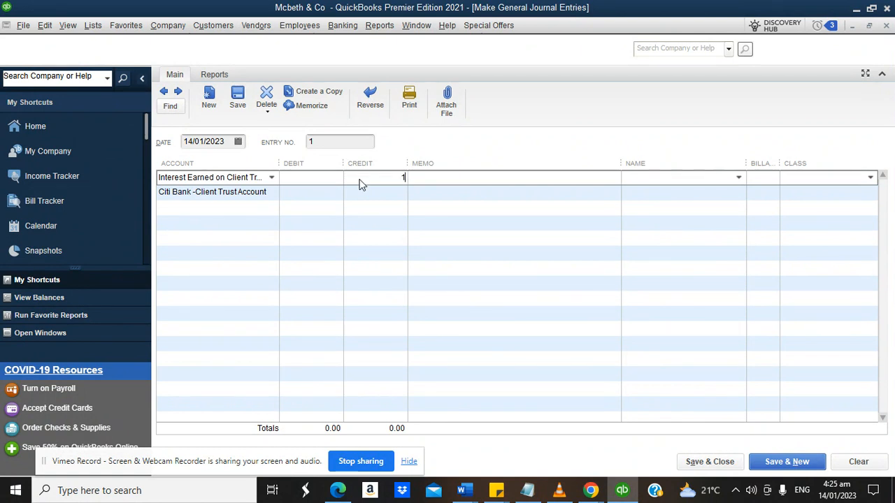
pyautogui.write('140,000')
pyautogui.click(321, 190)
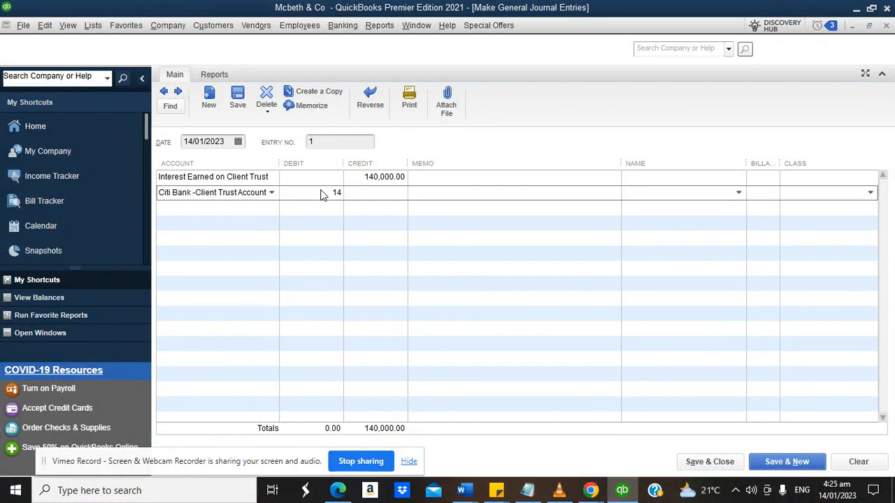
pyautogui.click(435, 176)
# Assign the individual client as the Name on both journal lines.
pyautogui.click(737, 179)
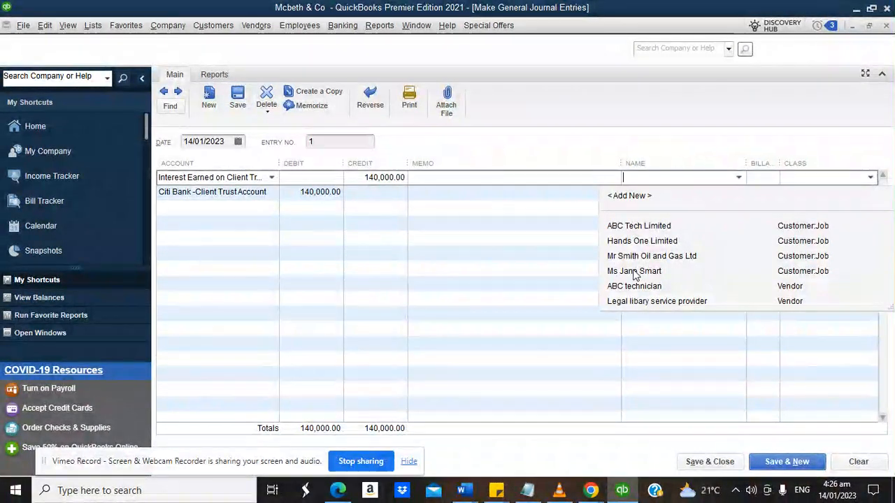
pyautogui.click(633, 271)
pyautogui.click(727, 191)
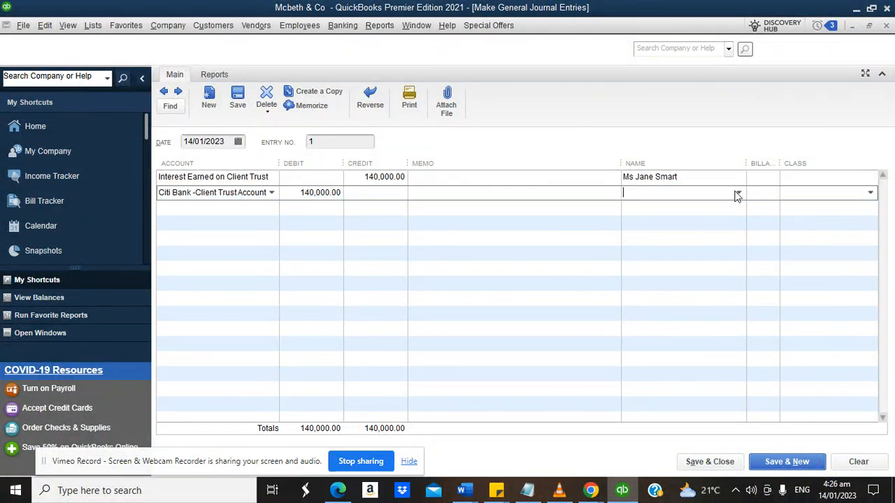
pyautogui.click(738, 194)
pyautogui.click(651, 288)
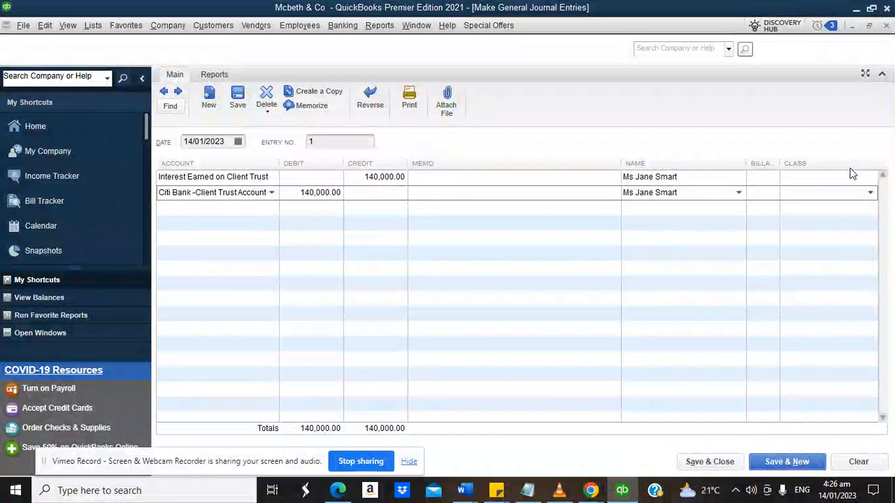
pyautogui.click(846, 177)
# Set the Class of both journal lines to Client trust.
pyautogui.click(870, 178)
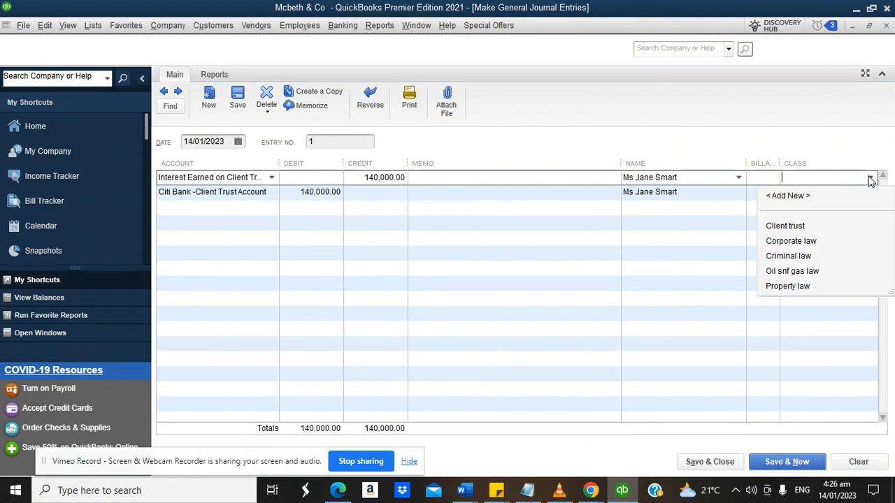
pyautogui.click(804, 224)
pyautogui.click(869, 193)
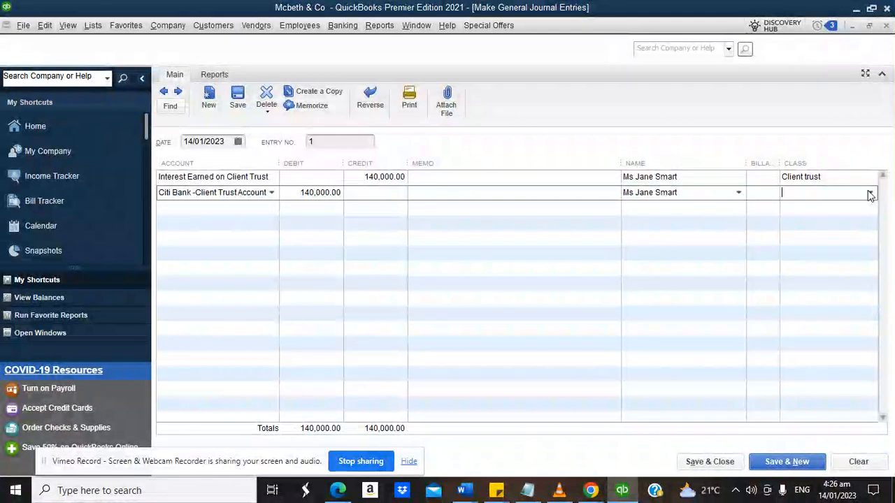
pyautogui.click(870, 194)
pyautogui.click(794, 241)
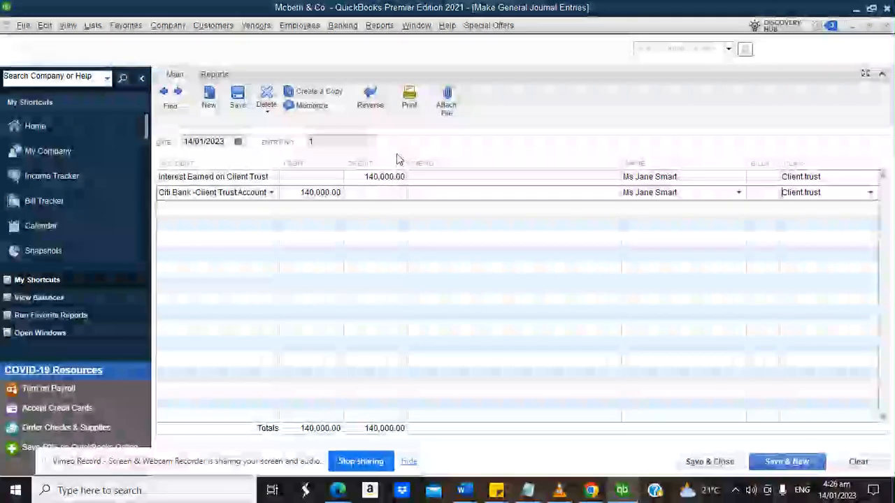
# Review the first line's account without changing it, then save the journal entry.
pyautogui.click(274, 177)
pyautogui.click(273, 177)
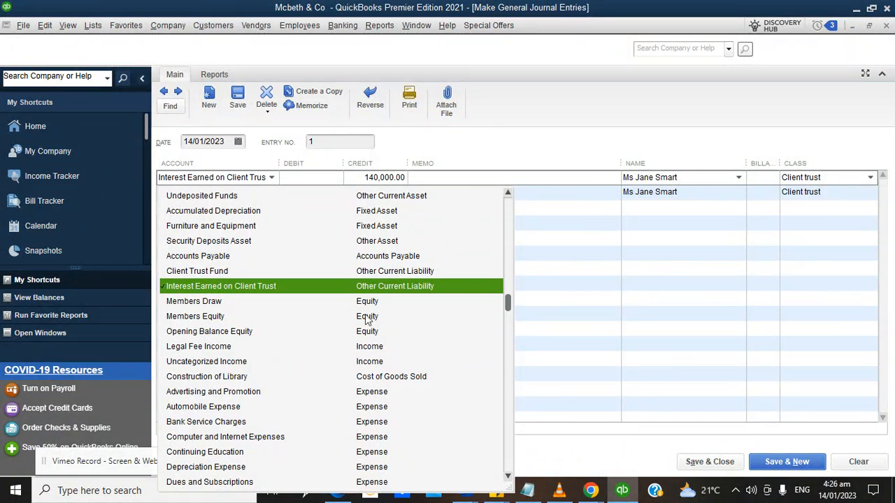
pyautogui.click(456, 141)
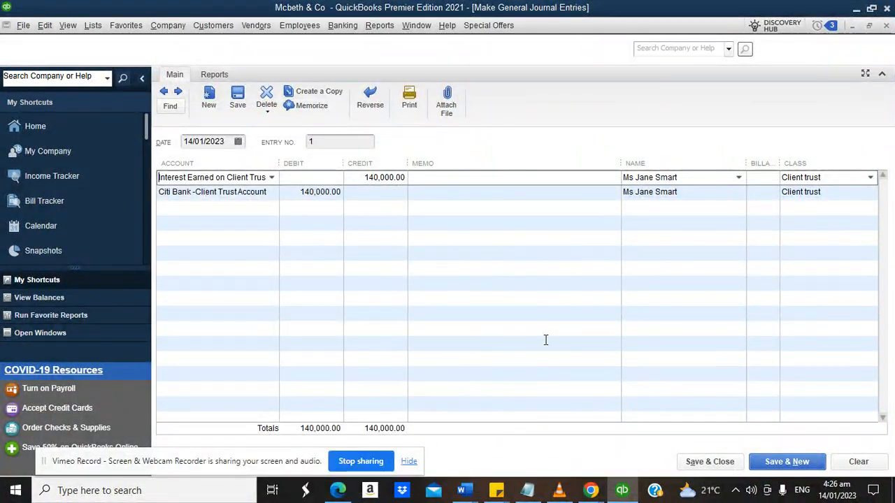
pyautogui.click(687, 462)
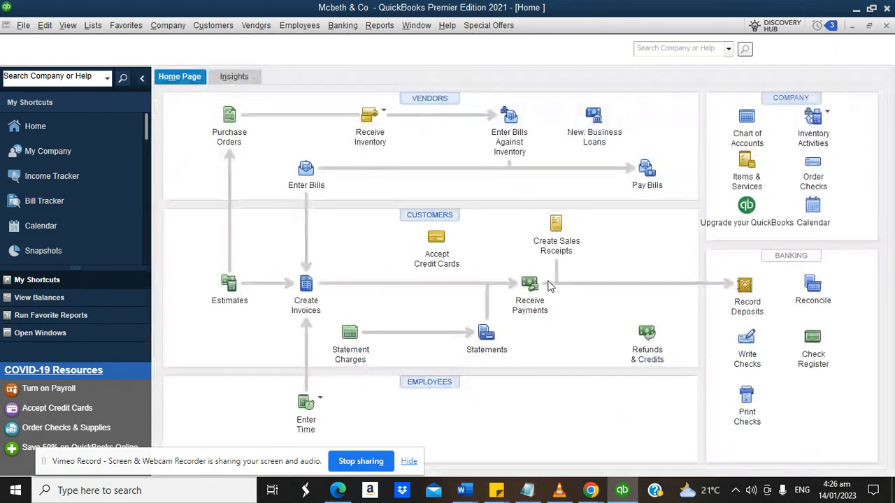
pyautogui.click(379, 25)
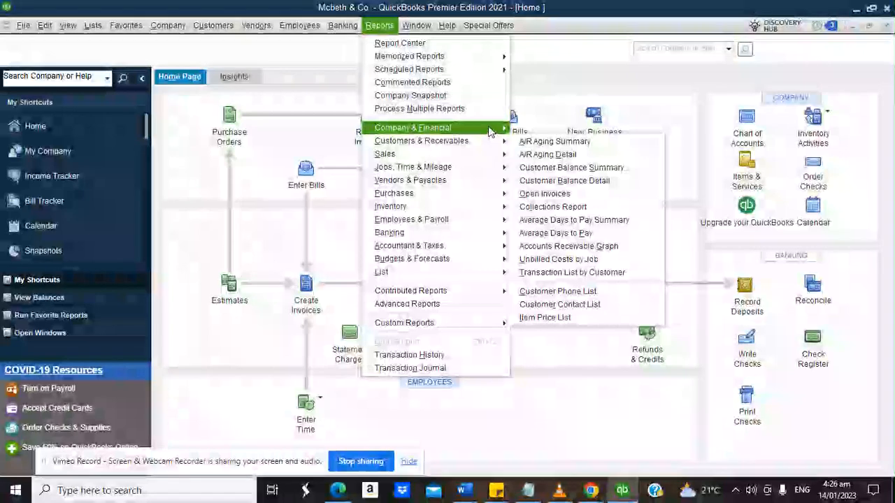
pyautogui.moveTo(490, 129)
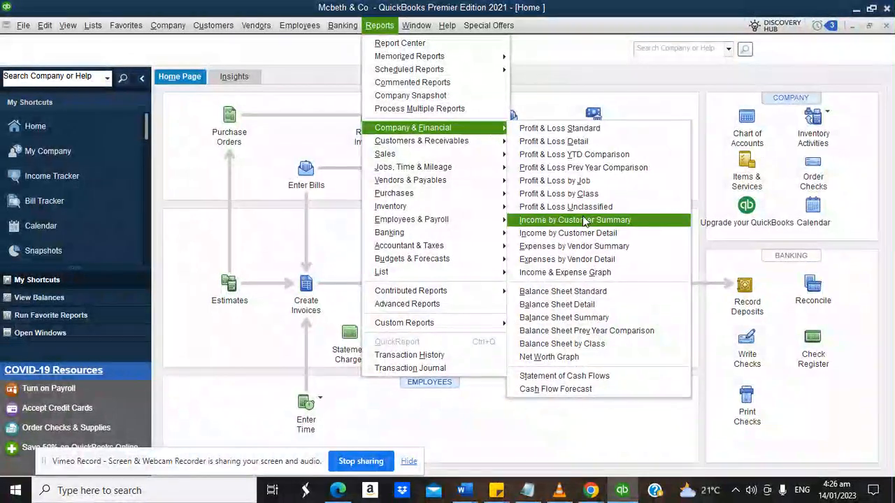
pyautogui.click(577, 286)
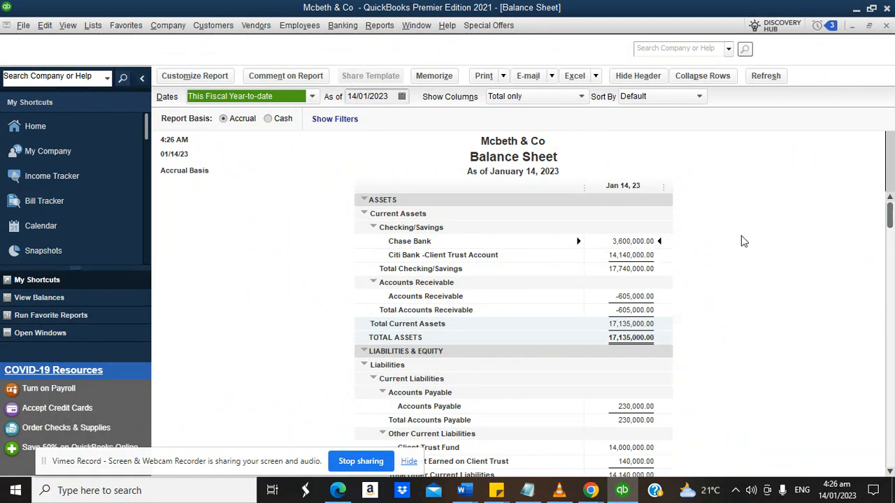
pyautogui.moveTo(892, 221); pyautogui.dragTo(892, 378)
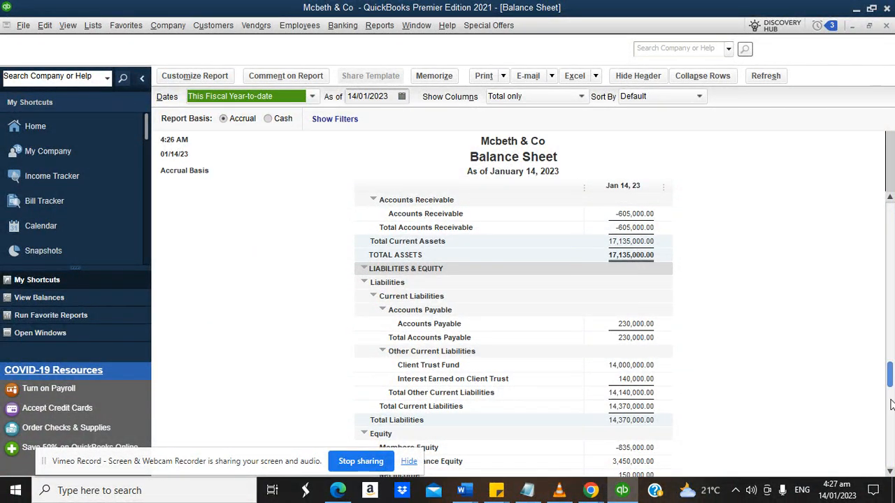
pyautogui.moveTo(891, 381); pyautogui.dragTo(892, 197)
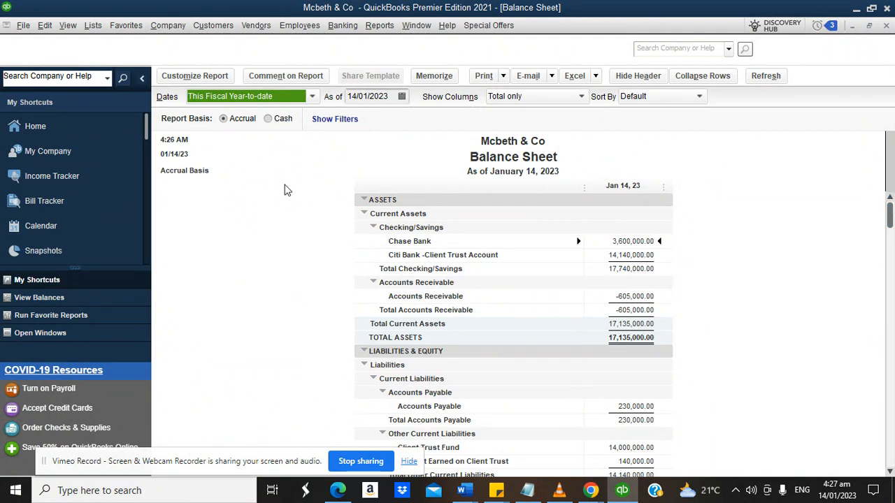
pyautogui.click(79, 130)
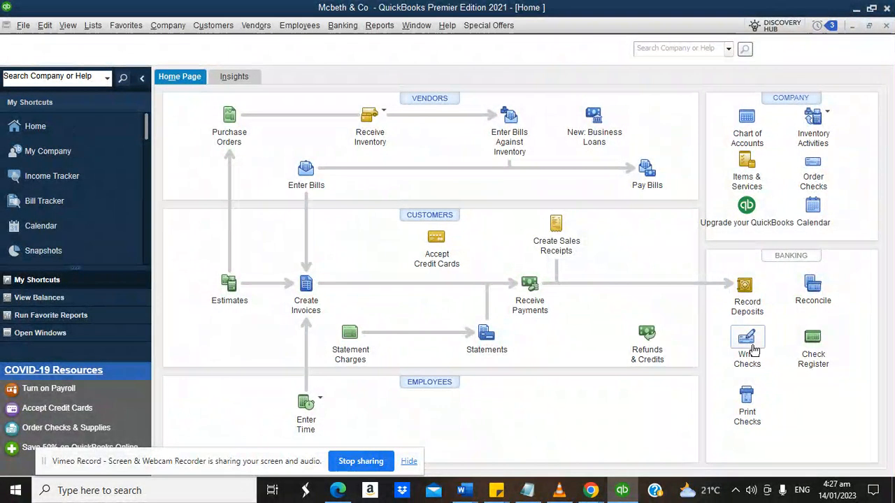
# Start a new check paying from the Citi Bank -Client Trust Account.
pyautogui.click(746, 341)
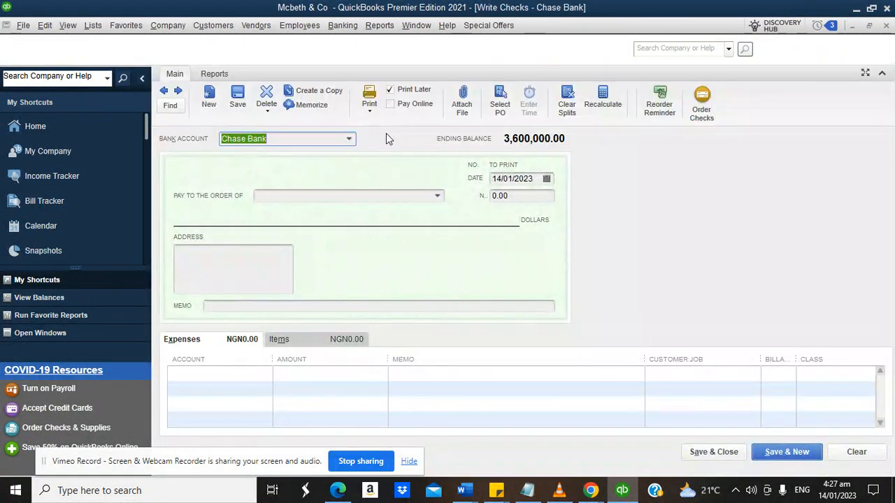
pyautogui.click(349, 139)
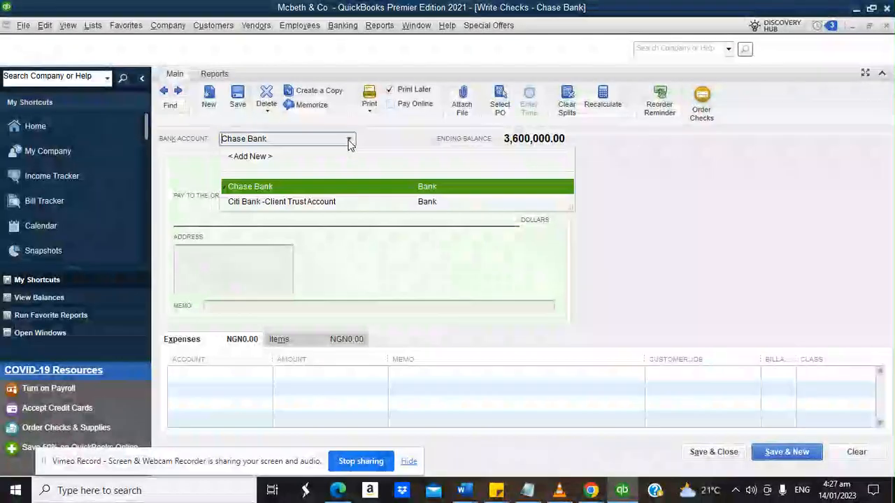
pyautogui.click(283, 202)
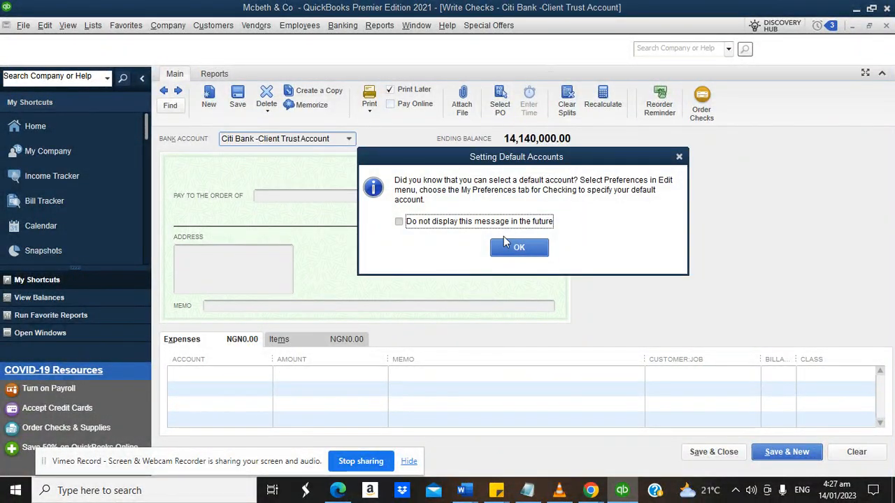
pyautogui.click(509, 248)
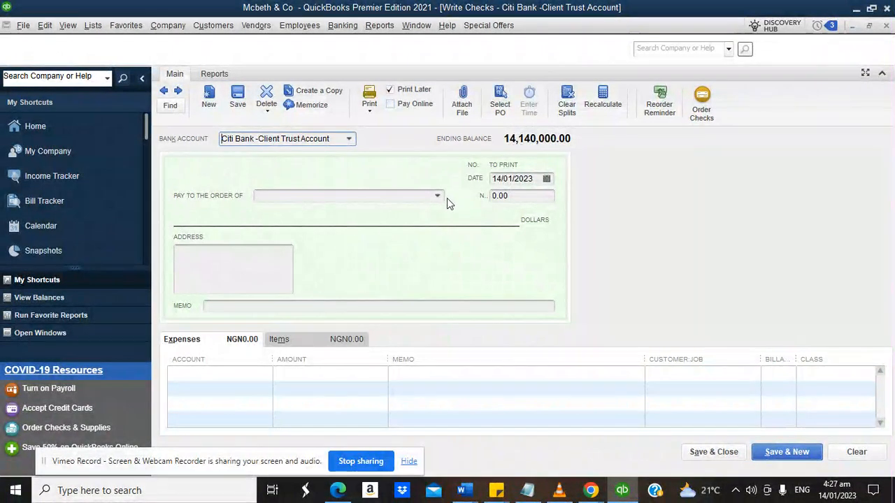
pyautogui.click(437, 197)
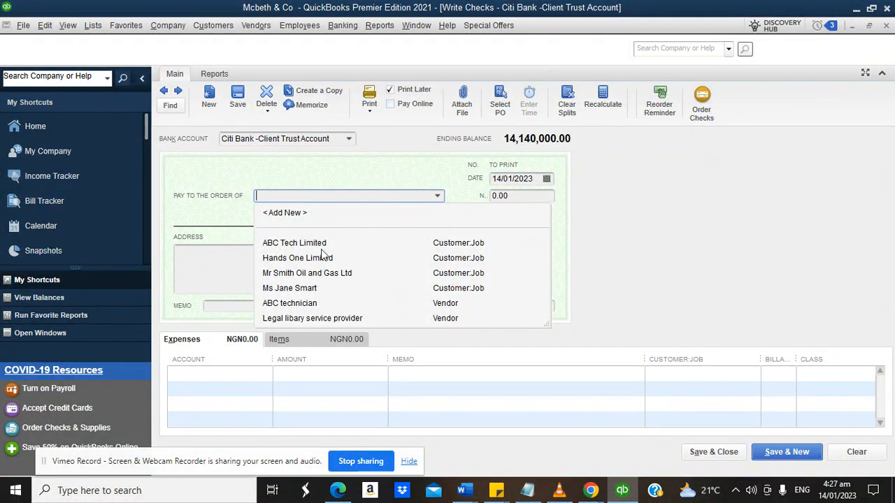
pyautogui.click(560, 212)
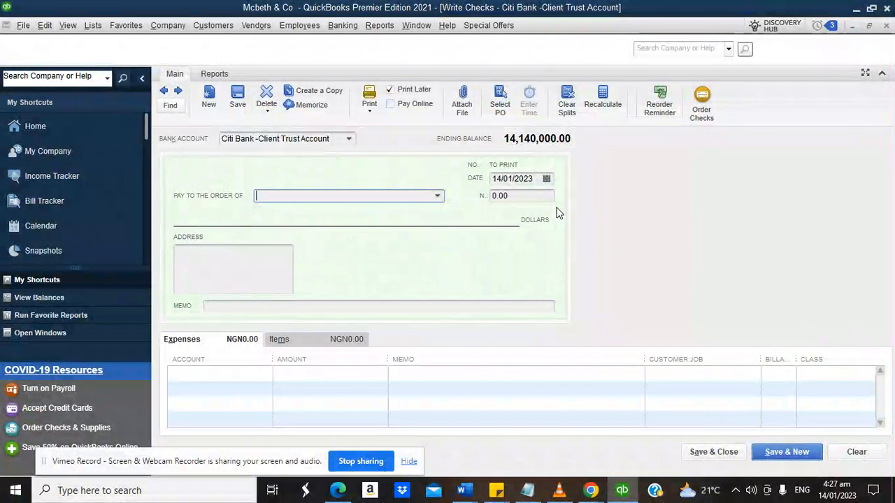
# Charge the check's expense lines to Client Trust Fund and Interest Earned on Client Trust.
pyautogui.click(252, 375)
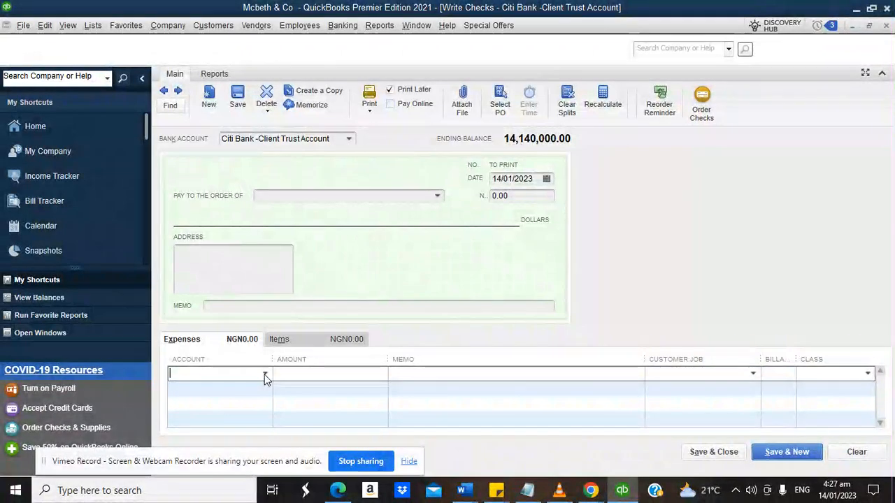
pyautogui.write('Client Trust Fund')
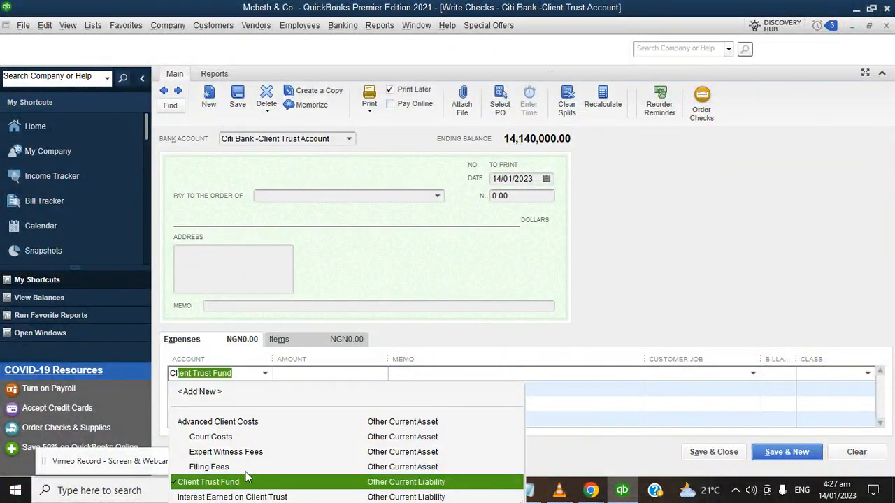
pyautogui.click(225, 484)
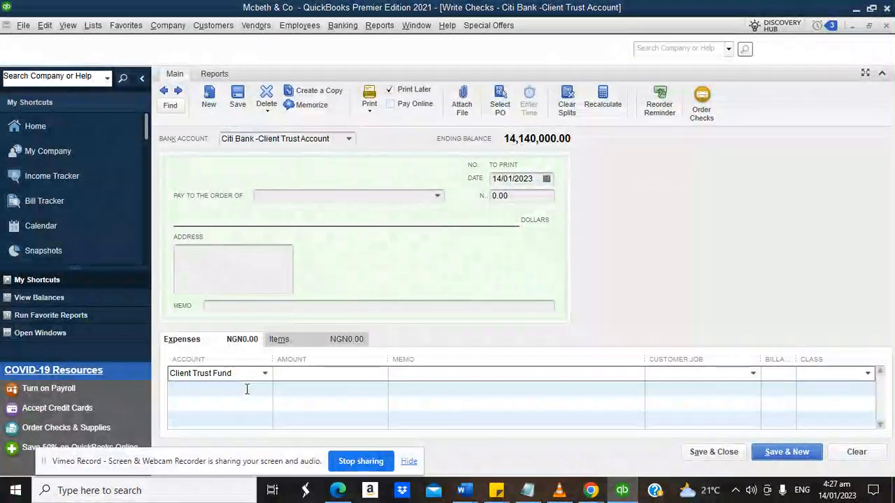
pyautogui.click(262, 393)
pyautogui.click(264, 390)
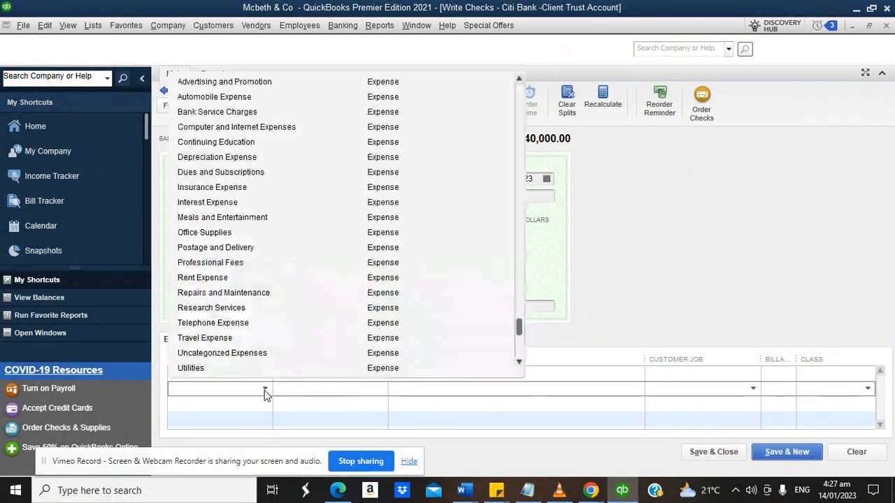
pyautogui.write('Interest Earned on Client')
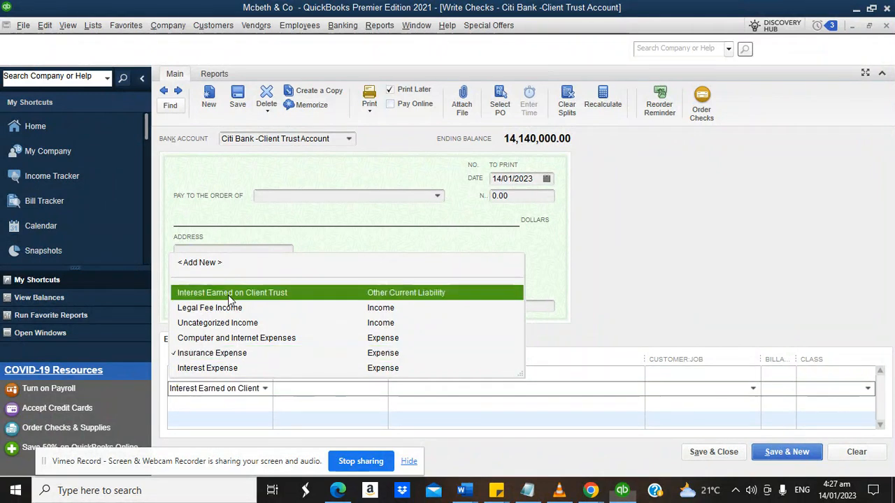
pyautogui.click(228, 295)
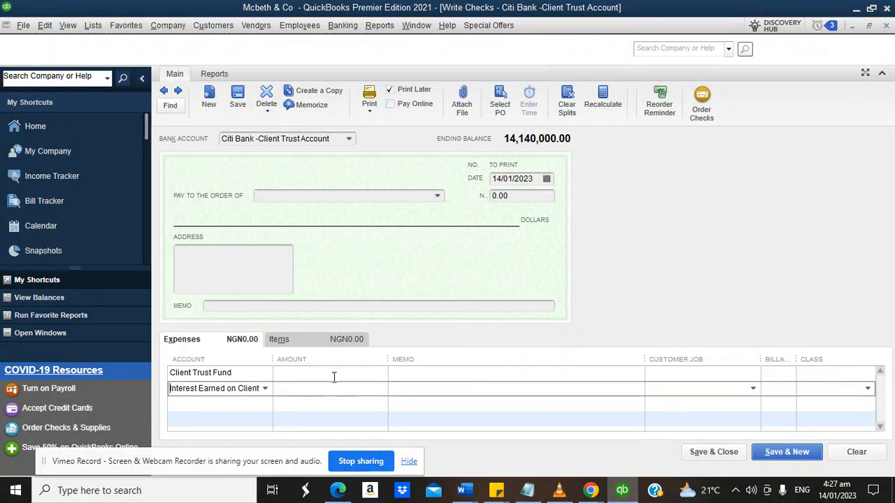
pyautogui.click(338, 374)
# Enter amounts 7,000,000 and 14,000, then memo 'being part liquidation of client trust account based on request'.
pyautogui.write('7000000')
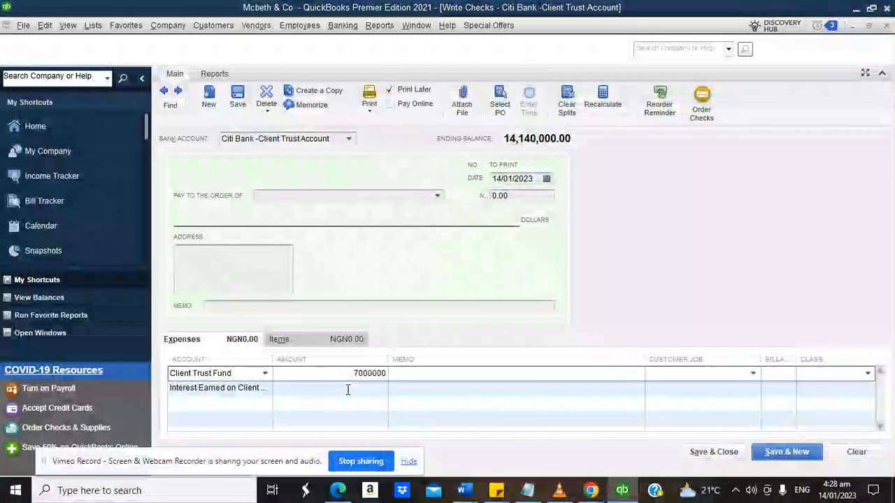
pyautogui.click(347, 389)
pyautogui.write('1')
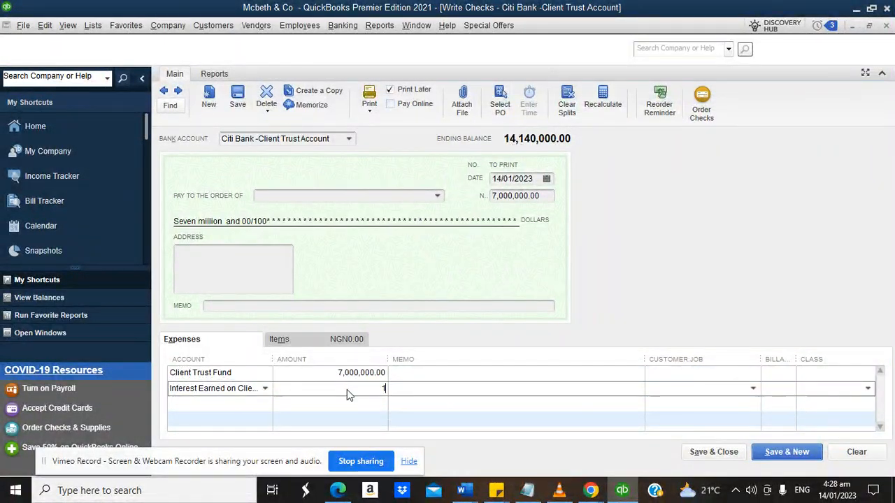
pyautogui.write('4,00000')
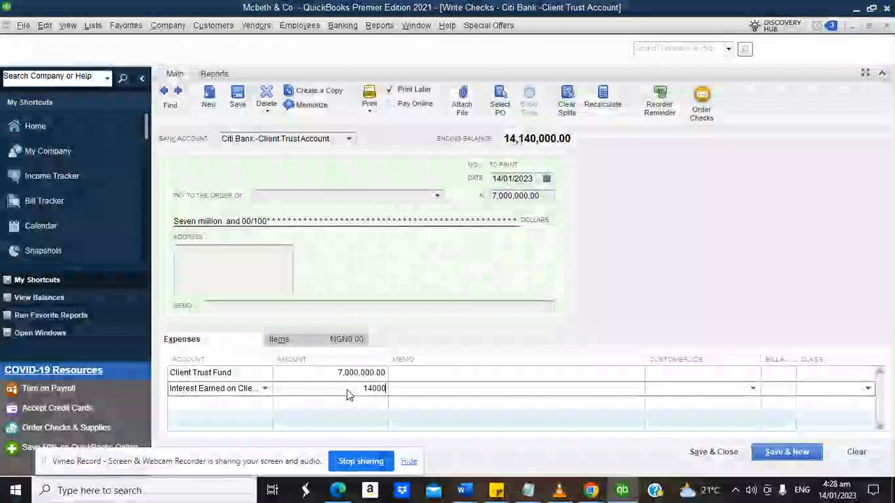
pyautogui.click(428, 373)
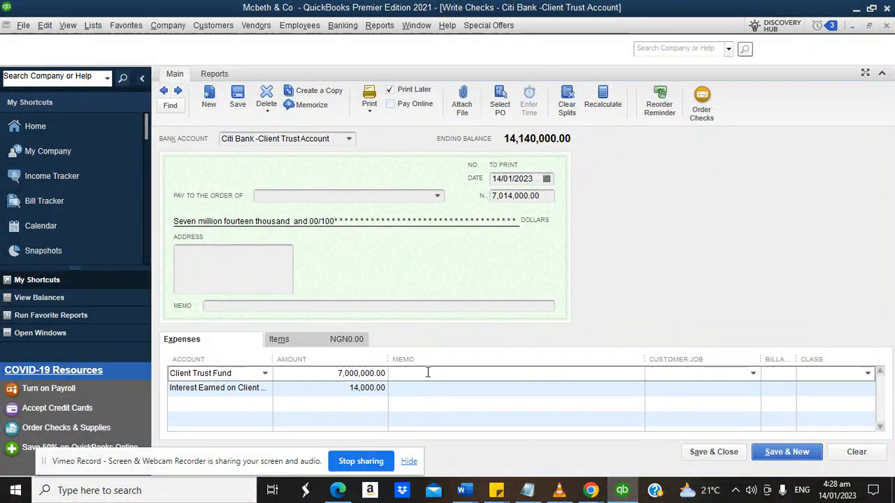
pyautogui.write('being part liqui')
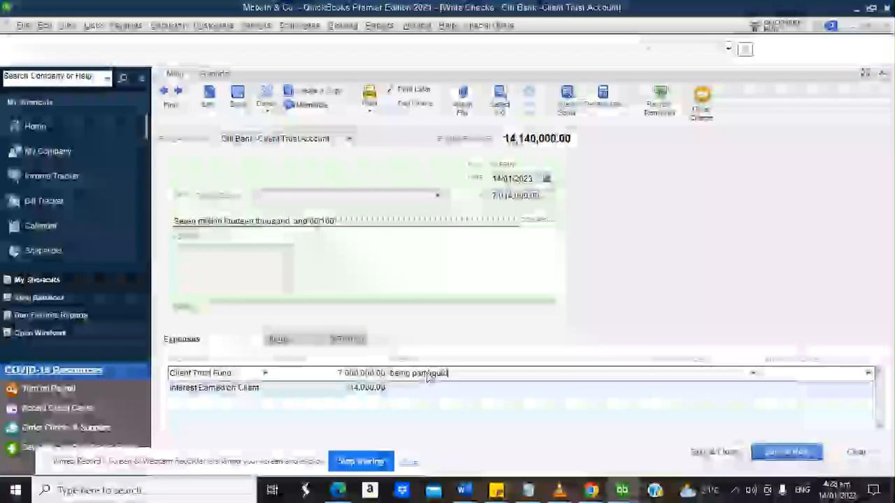
pyautogui.write('dation')
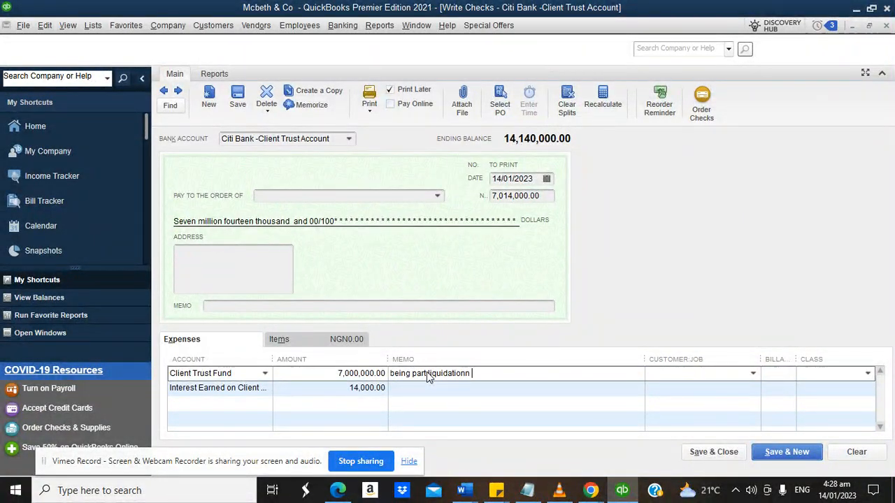
pyautogui.write(' of client trust acc')
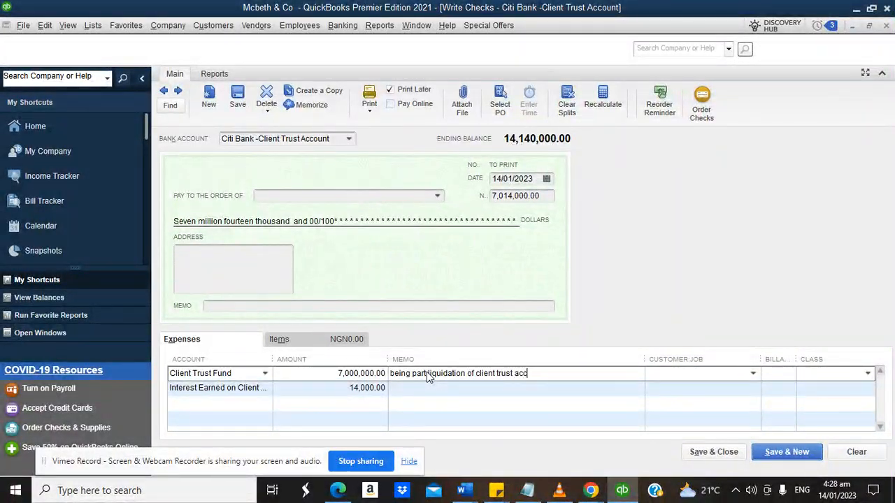
pyautogui.write('ount based on request')
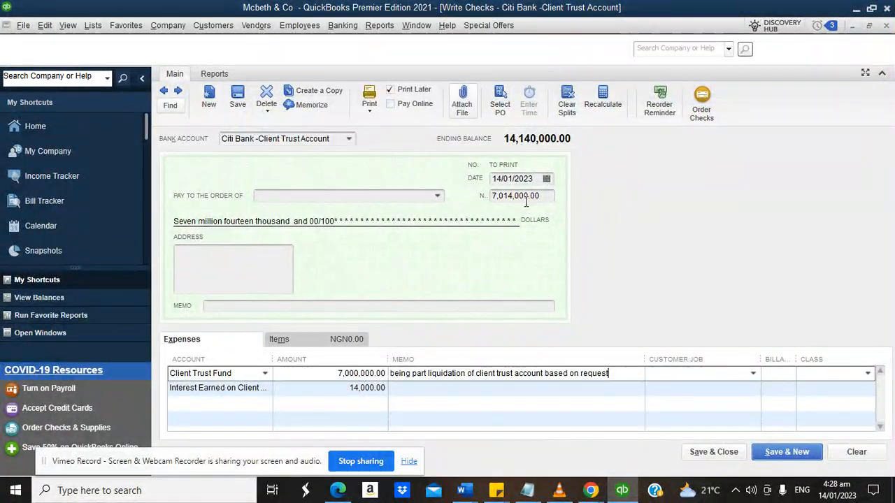
# Tag the Client Trust Fund line with the client and the Client trust class.
pyautogui.click(754, 376)
pyautogui.click(647, 470)
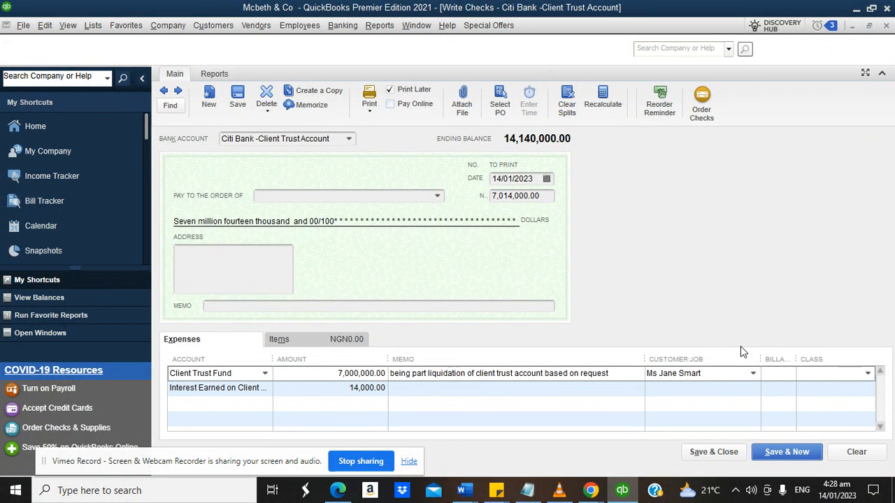
pyautogui.click(869, 374)
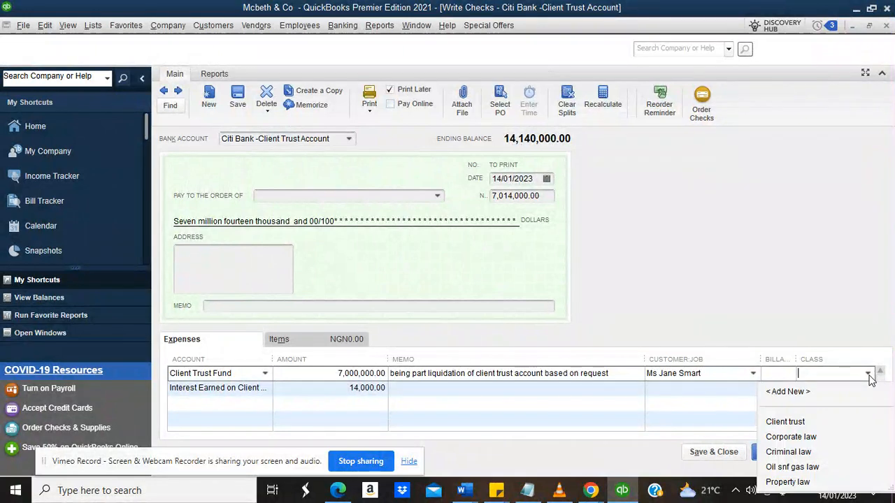
pyautogui.click(785, 423)
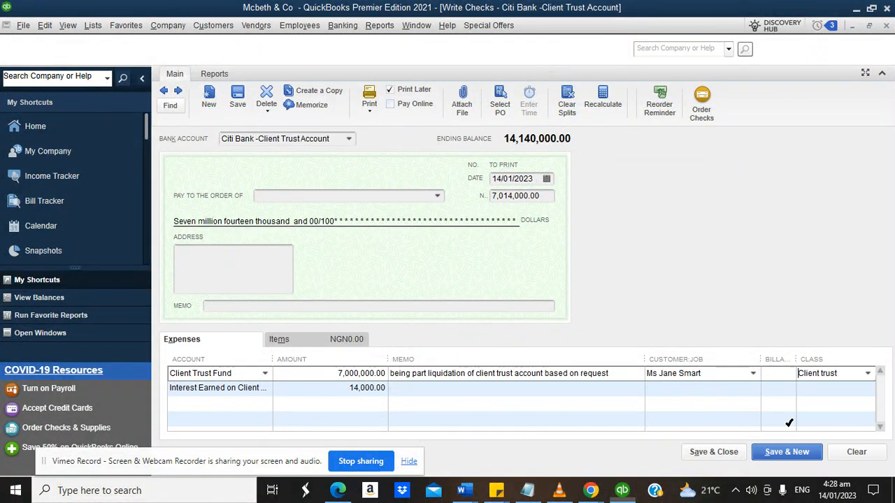
# Make the check payable to the client and save it despite the missing-class warning.
pyautogui.click(438, 197)
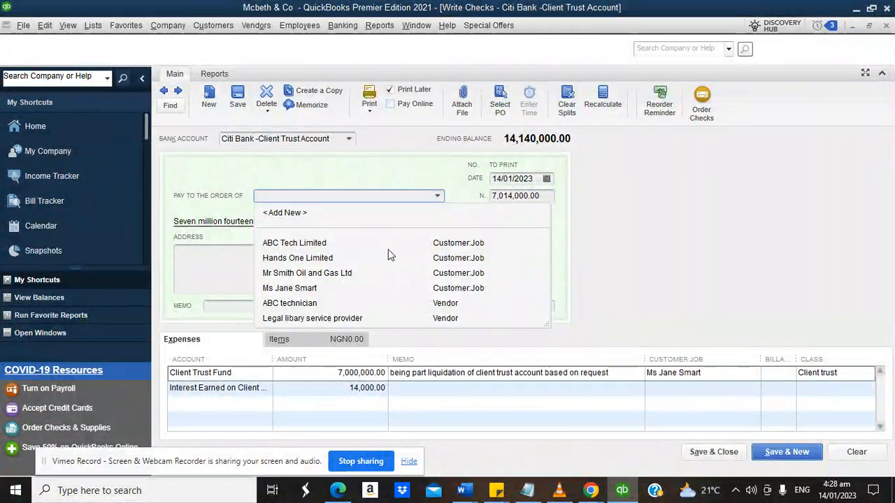
pyautogui.click(286, 289)
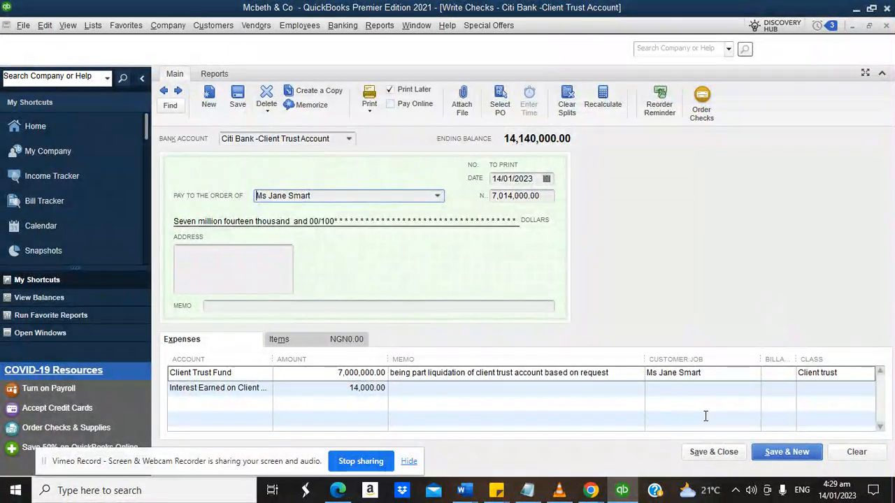
pyautogui.click(704, 453)
pyautogui.click(419, 179)
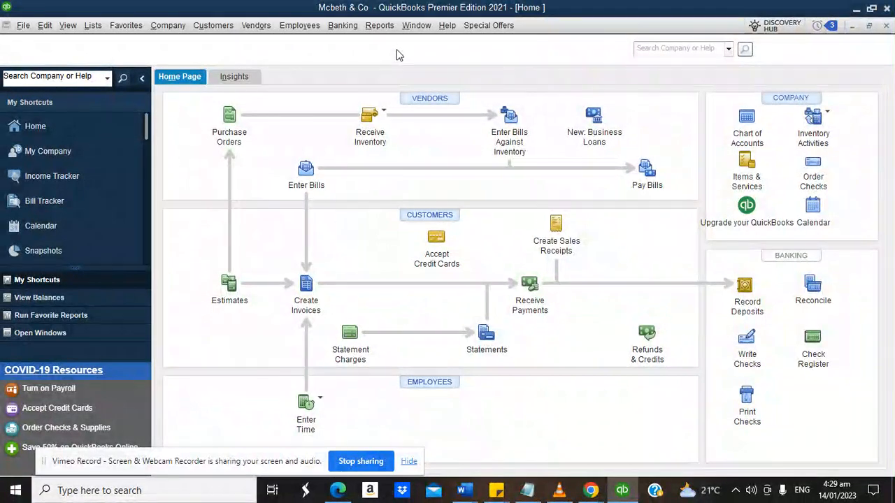
# Open the Balance Sheet Standard report and scroll down to Liabilities & Equity and back.
pyautogui.click(380, 26)
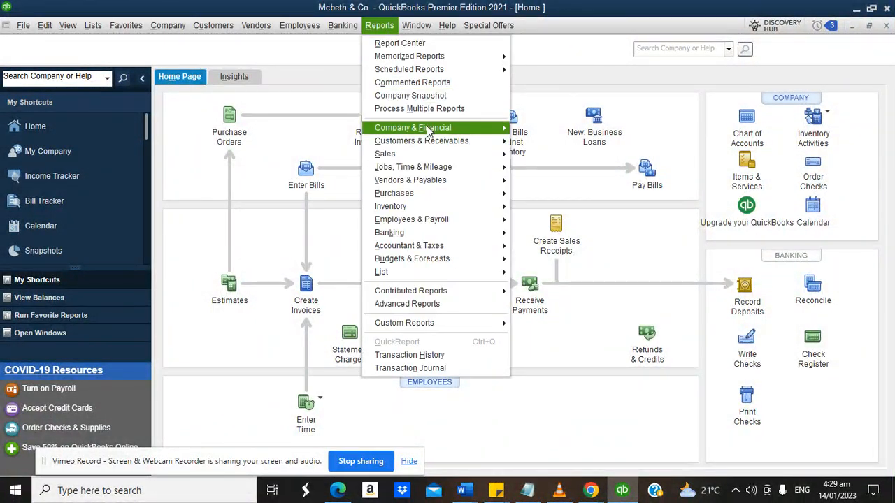
pyautogui.moveTo(430, 128)
pyautogui.click(554, 293)
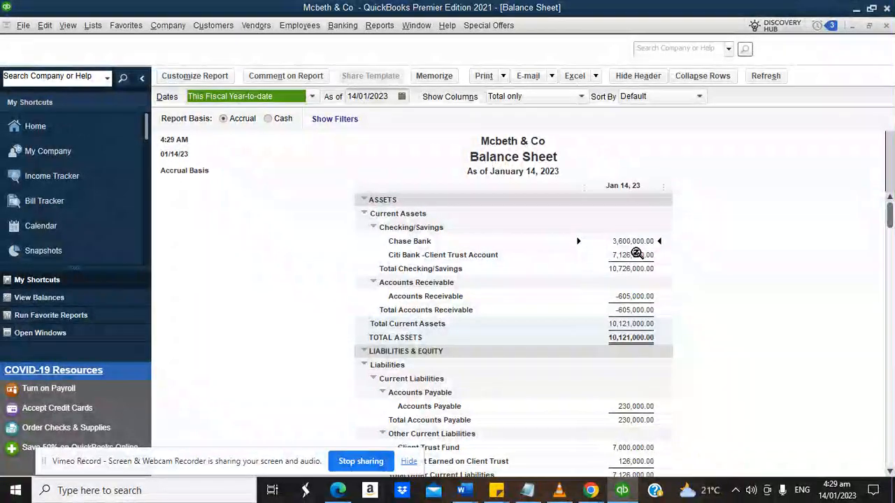
pyautogui.moveTo(890, 222); pyautogui.dragTo(890, 432)
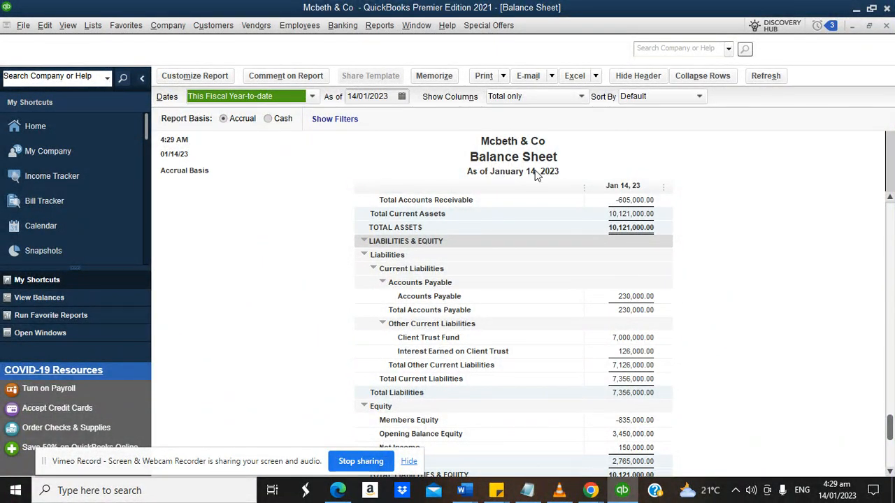
pyautogui.moveTo(890, 423); pyautogui.dragTo(890, 206)
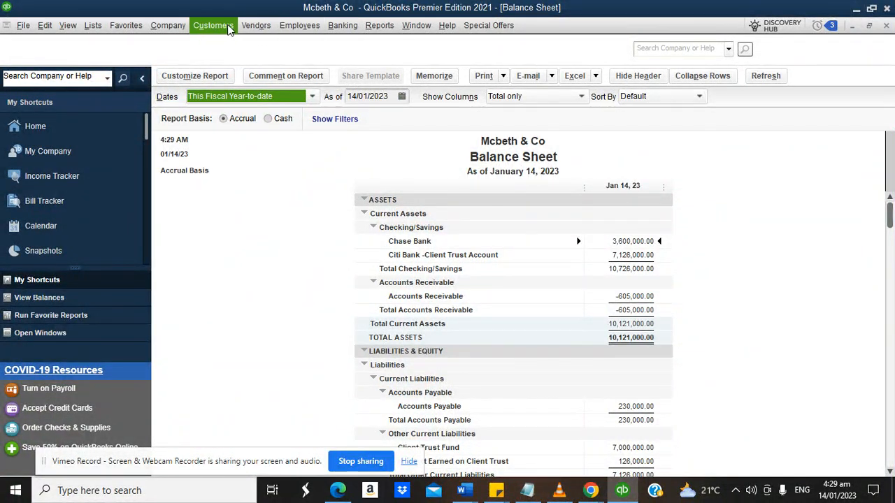
# Set up a statement dated 14/01/2023 for the single client only.
pyautogui.click(231, 29)
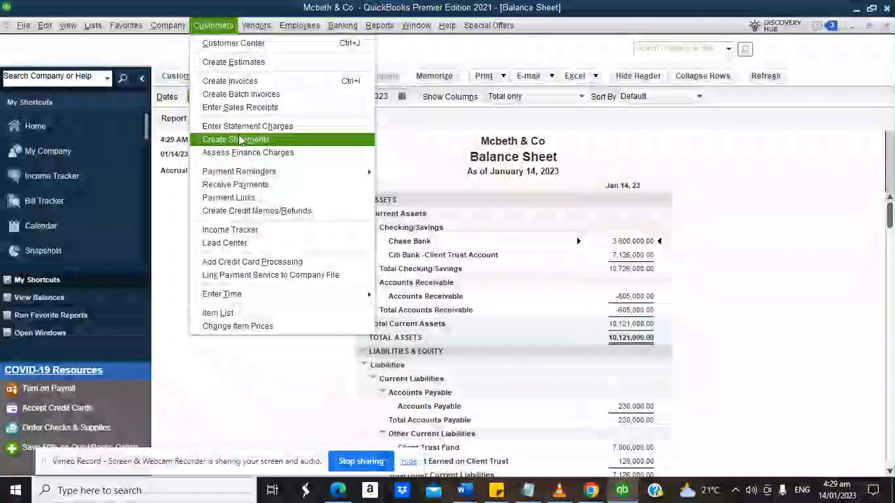
pyautogui.click(238, 140)
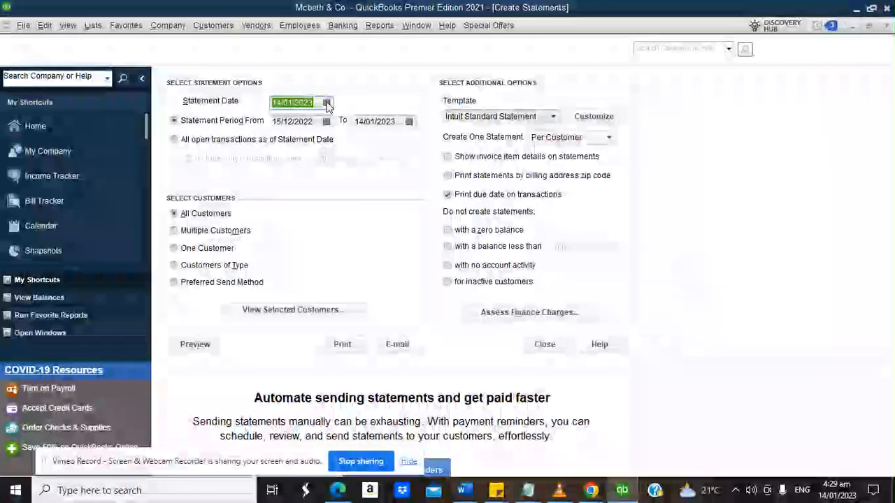
pyautogui.click(327, 102)
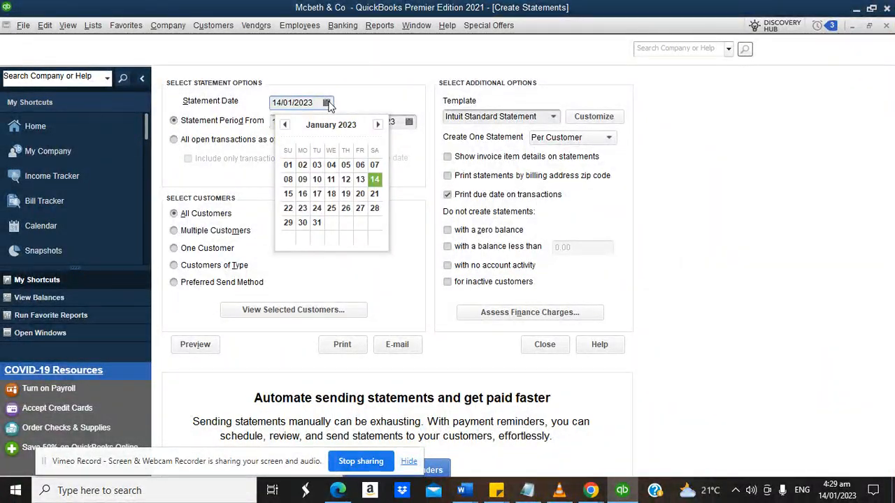
pyautogui.click(361, 96)
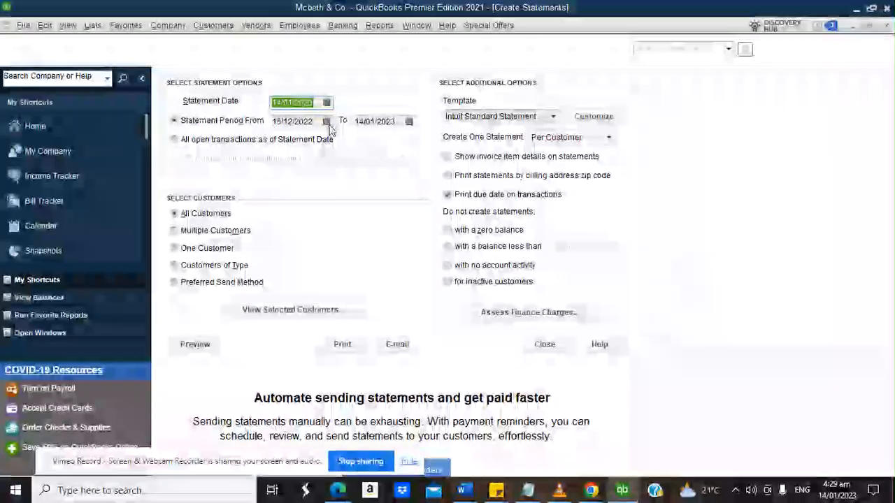
pyautogui.click(173, 249)
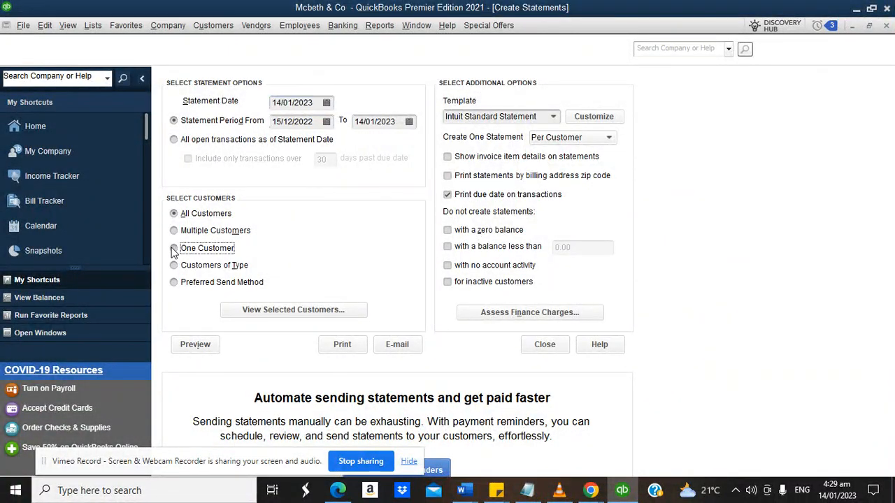
pyautogui.click(354, 251)
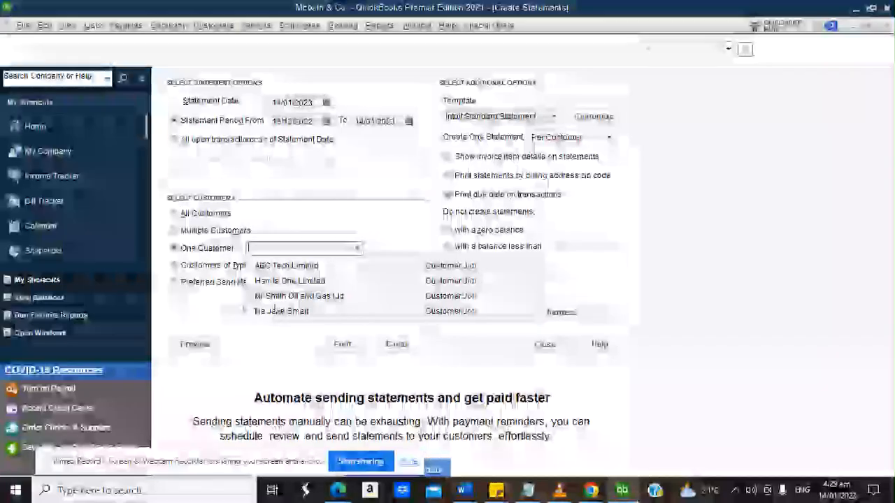
pyautogui.click(269, 314)
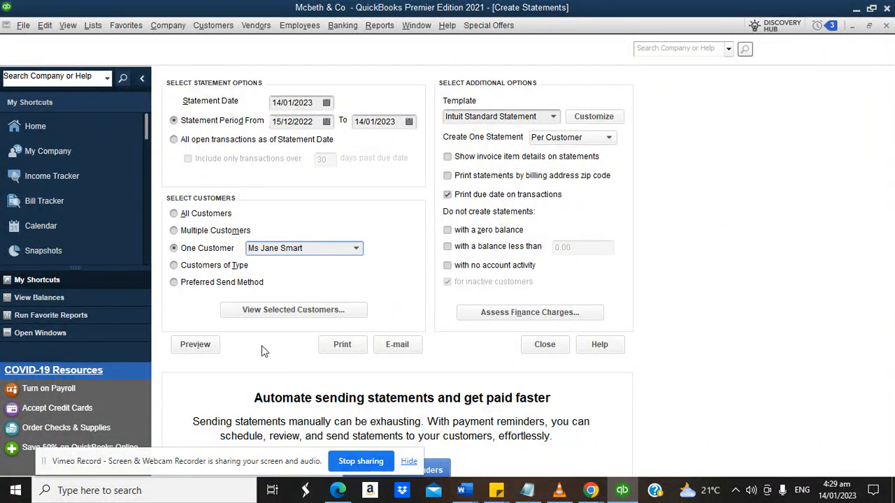
# Preview the client's statement magnified, then close the preview.
pyautogui.click(195, 346)
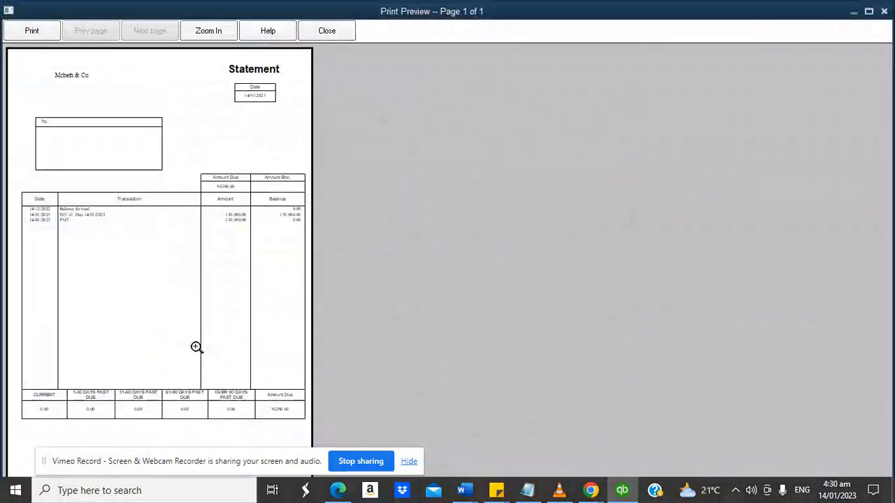
pyautogui.click(213, 260)
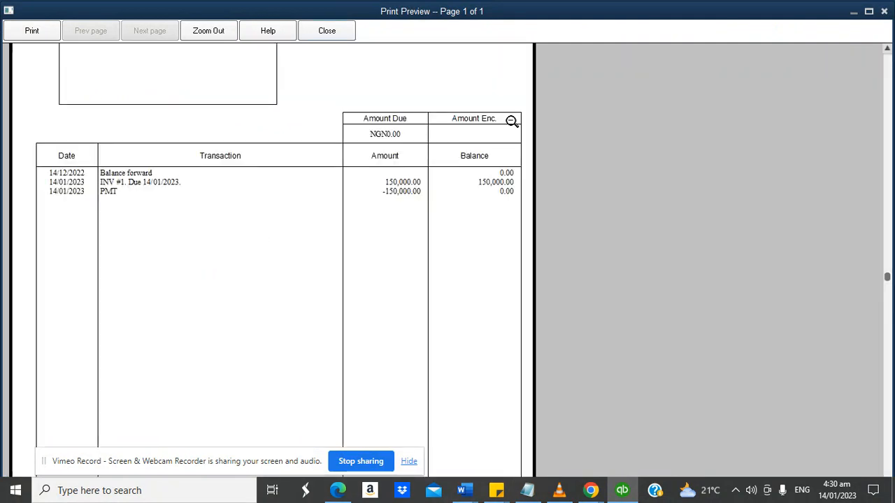
pyautogui.click(888, 68)
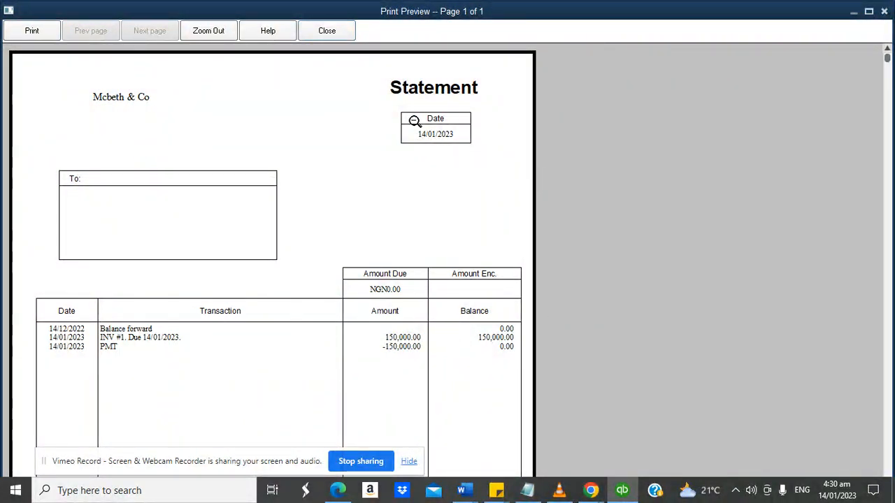
pyautogui.click(306, 32)
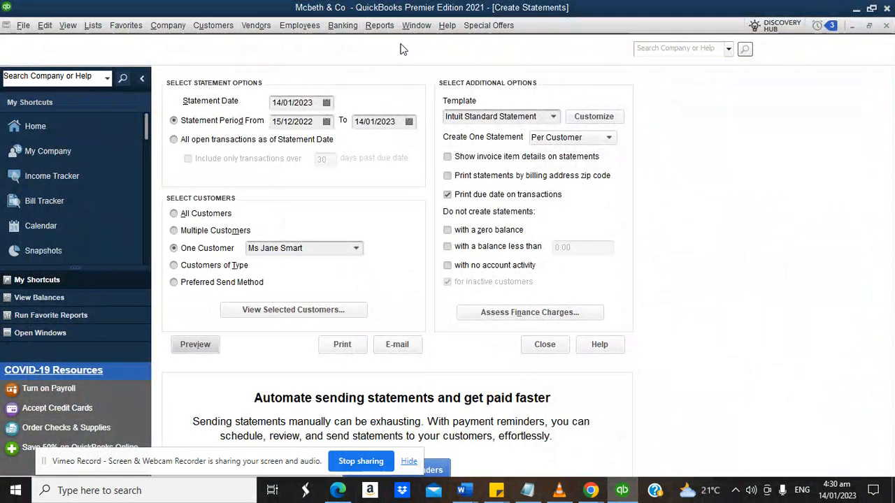
# Open Transaction Detail by Account for January 1–14, 2023, scroll through it, and close it.
pyautogui.click(380, 25)
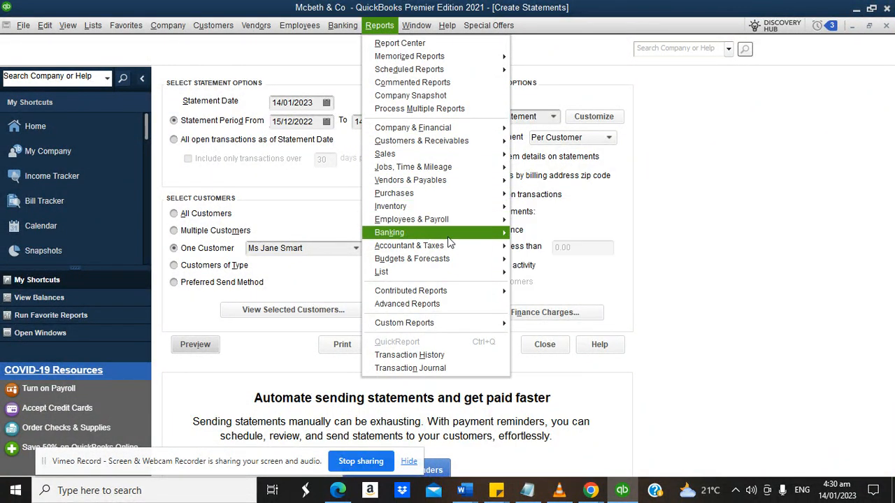
pyautogui.moveTo(475, 245)
pyautogui.click(561, 273)
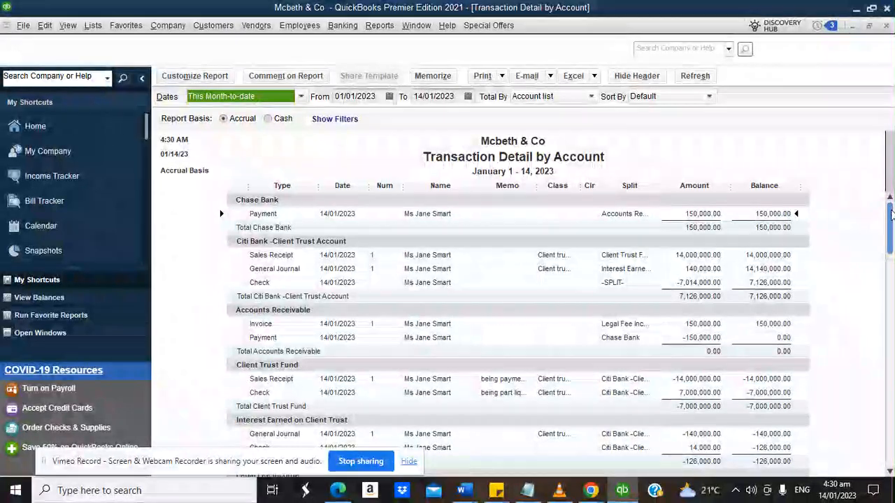
pyautogui.moveTo(892, 216); pyautogui.dragTo(893, 371)
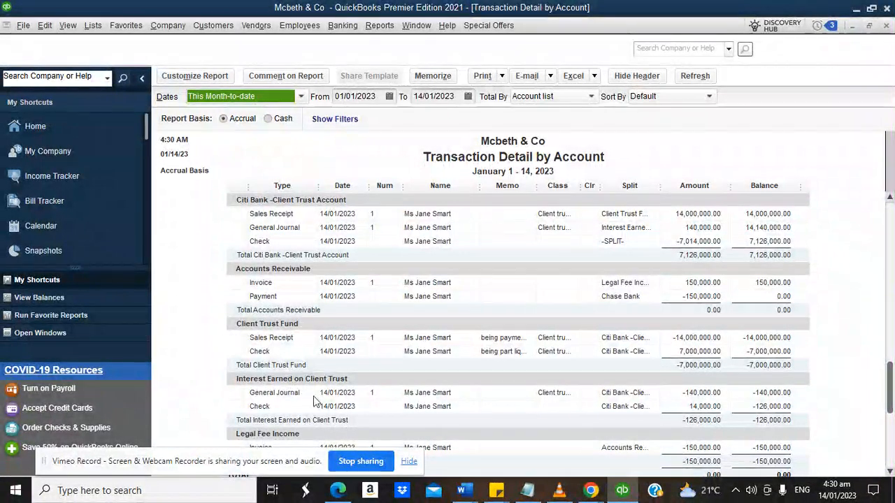
pyautogui.moveTo(890, 377); pyautogui.dragTo(890, 210)
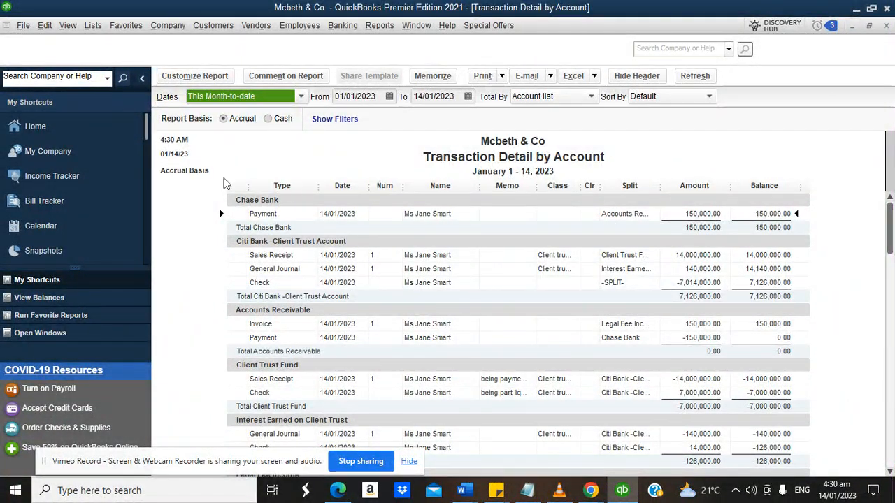
pyautogui.click(55, 130)
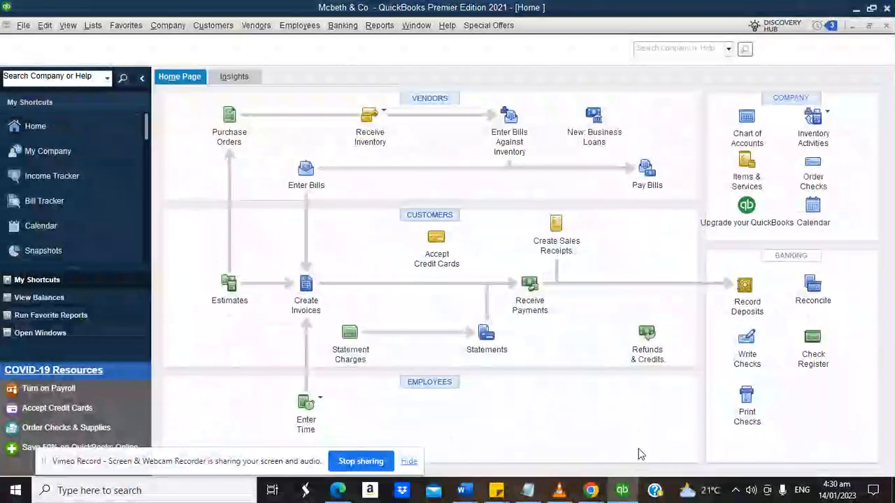
# Read the trust-accounting outline in the browser notepad, then return to QuickBooks's Lists menu.
pyautogui.moveTo(598, 493)
pyautogui.click(447, 434)
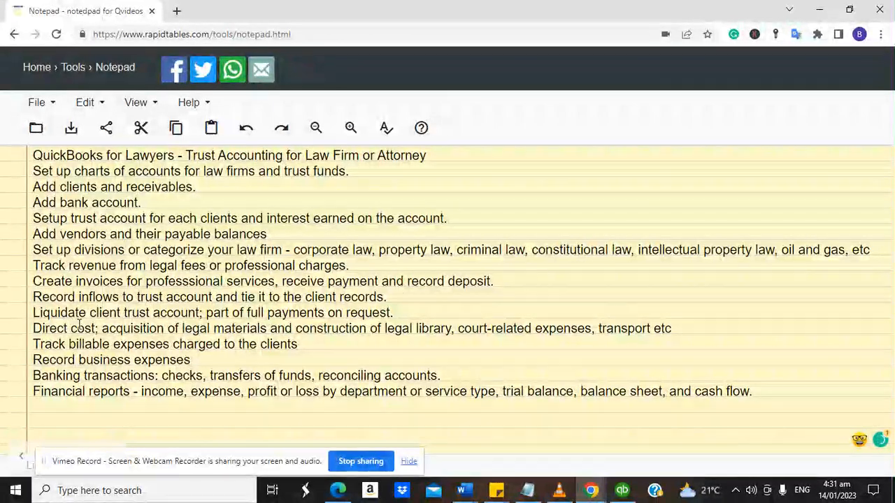
pyautogui.click(623, 492)
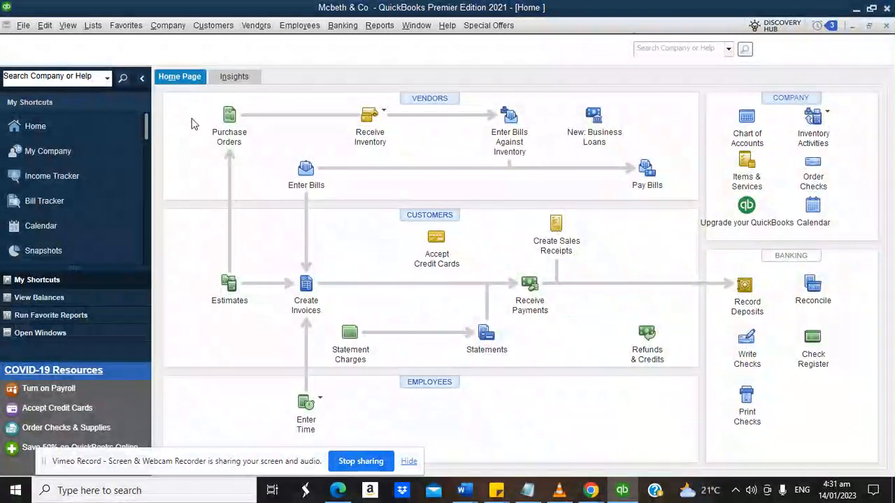
pyautogui.click(93, 27)
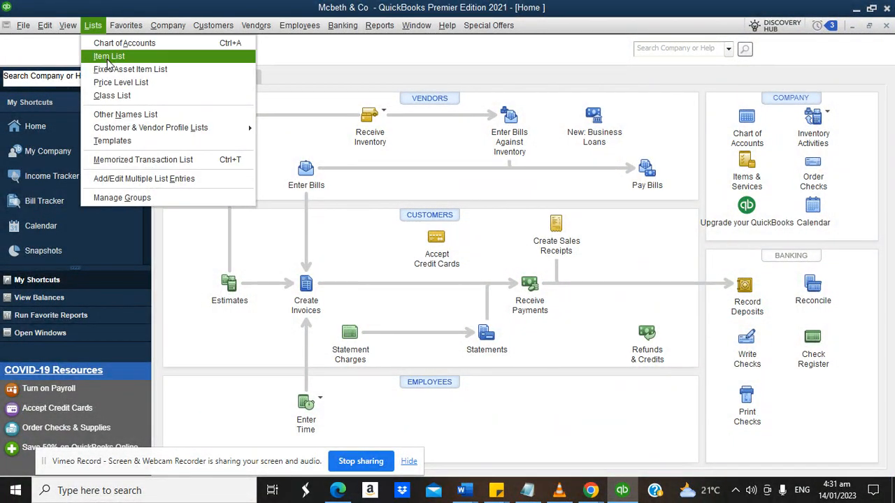
# Start a new Inventory Part item from the Item List.
pyautogui.click(108, 58)
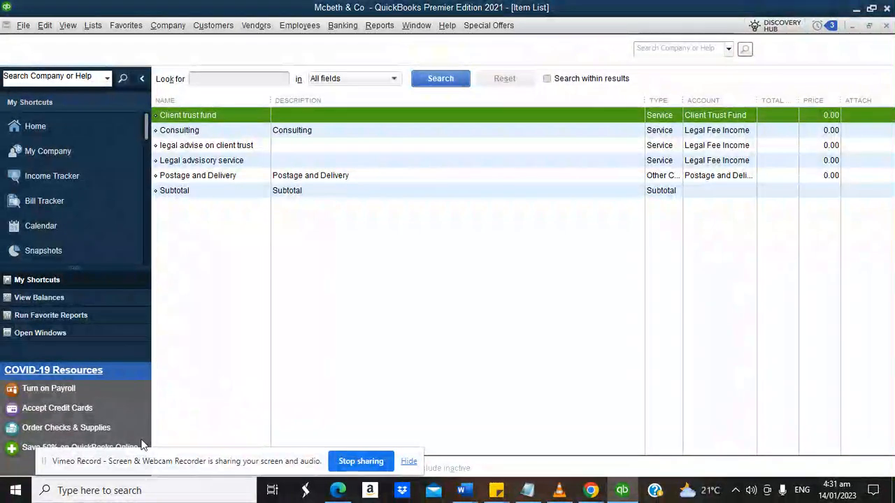
pyautogui.moveTo(136, 475); pyautogui.dragTo(511, 458)
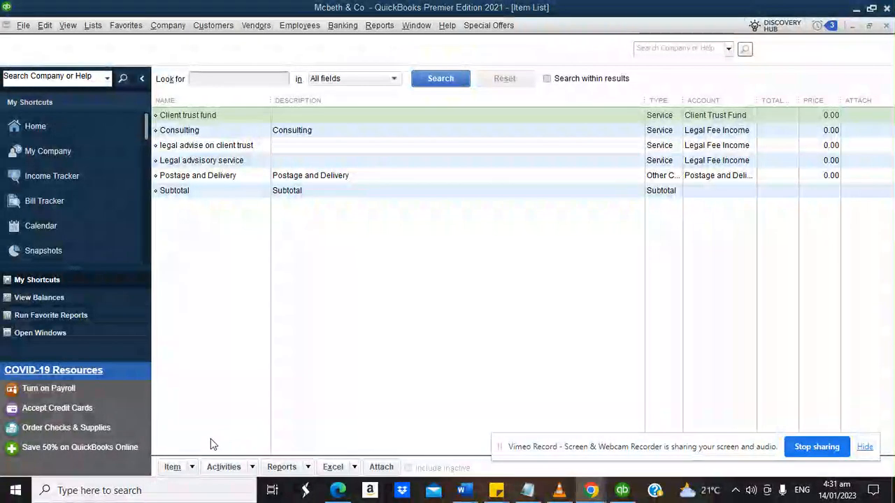
pyautogui.click(174, 467)
pyautogui.click(190, 253)
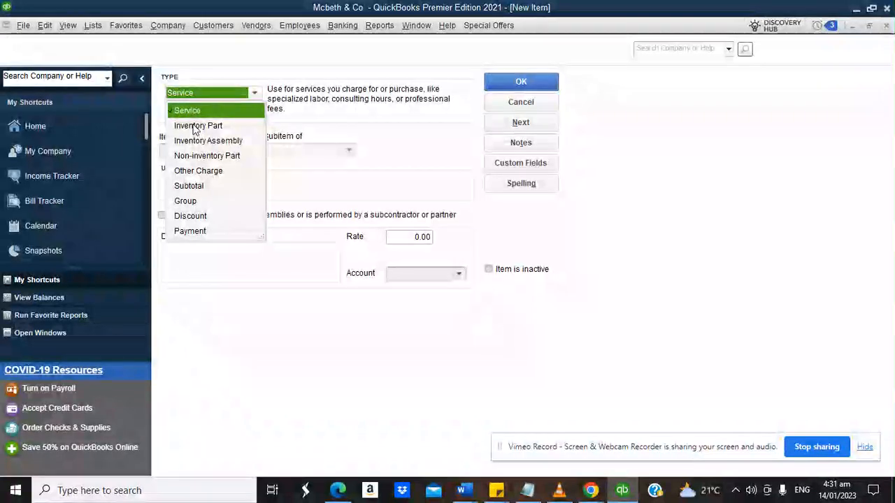
pyautogui.click(179, 126)
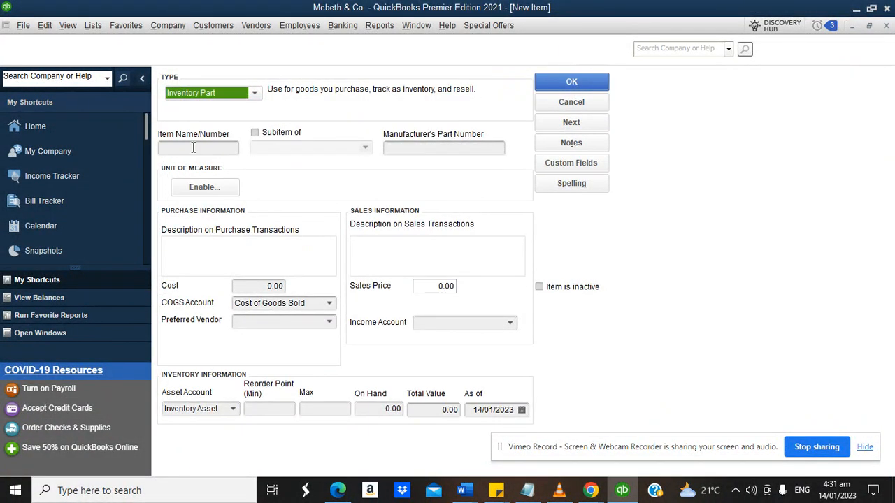
# Name it Legal dictionary, with cost 12,000, 300 on hand and Legal Fee Income as income account.
pyautogui.click(193, 148)
pyautogui.write('Lo')
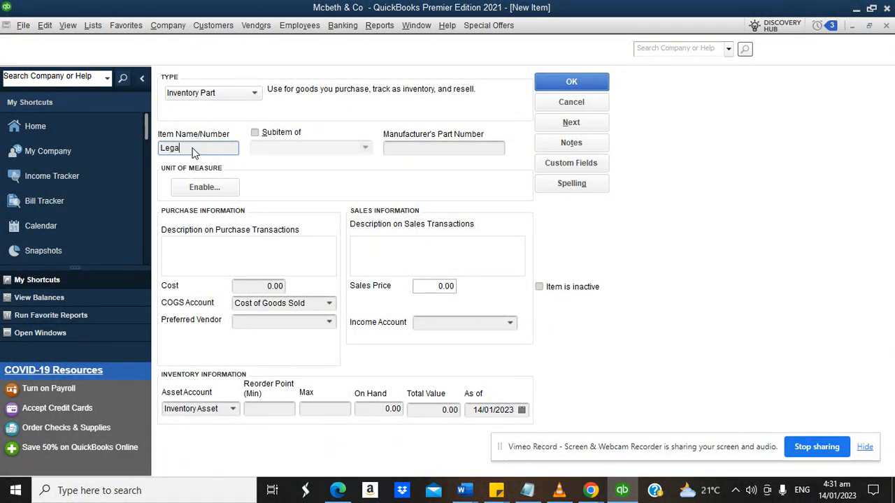
pyautogui.write('gal ma')
pyautogui.write('dicto')
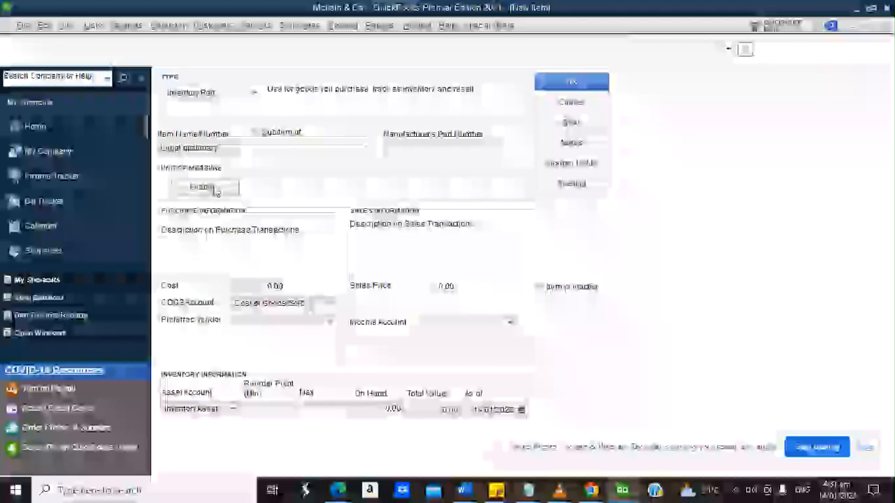
pyautogui.click(257, 287)
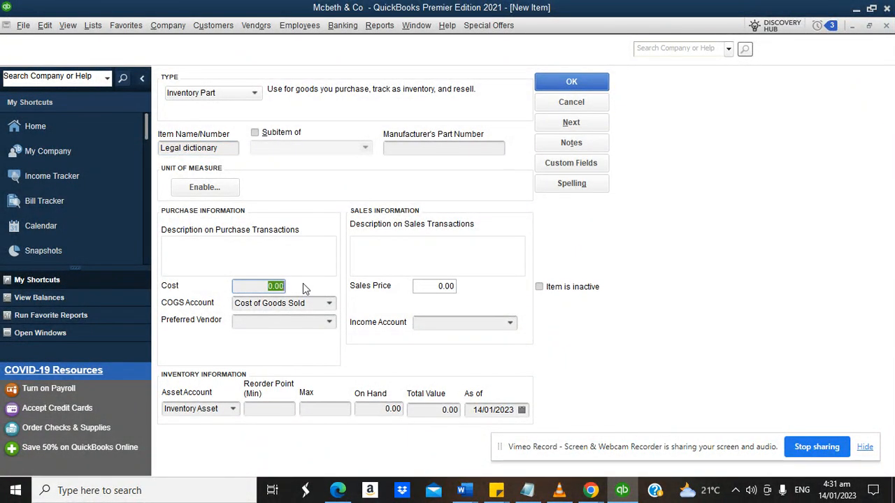
pyautogui.write('12000')
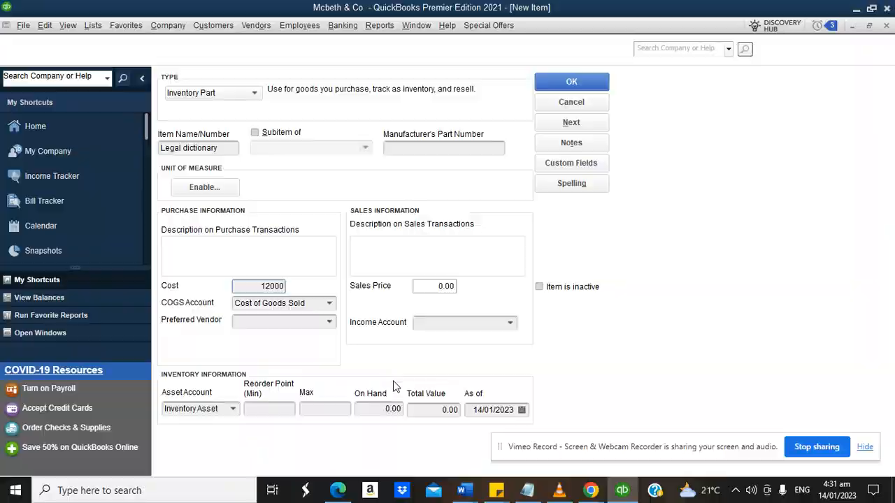
pyautogui.click(381, 409)
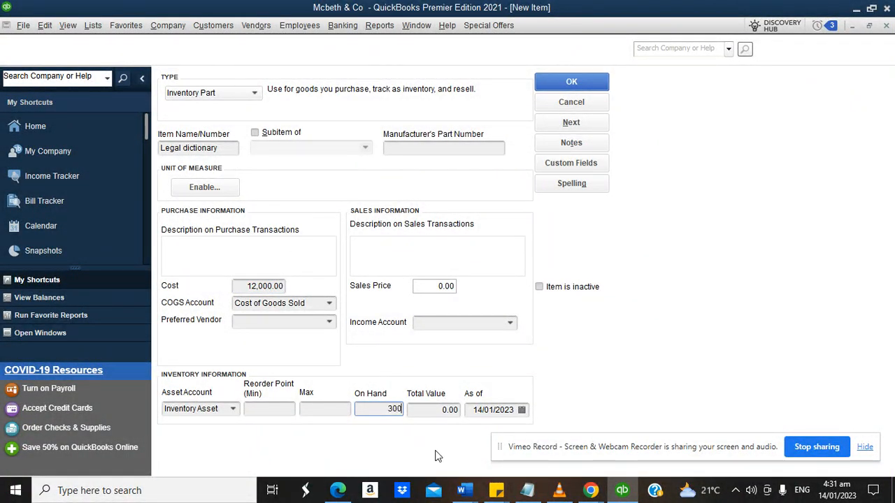
pyautogui.write('300')
pyautogui.click(509, 323)
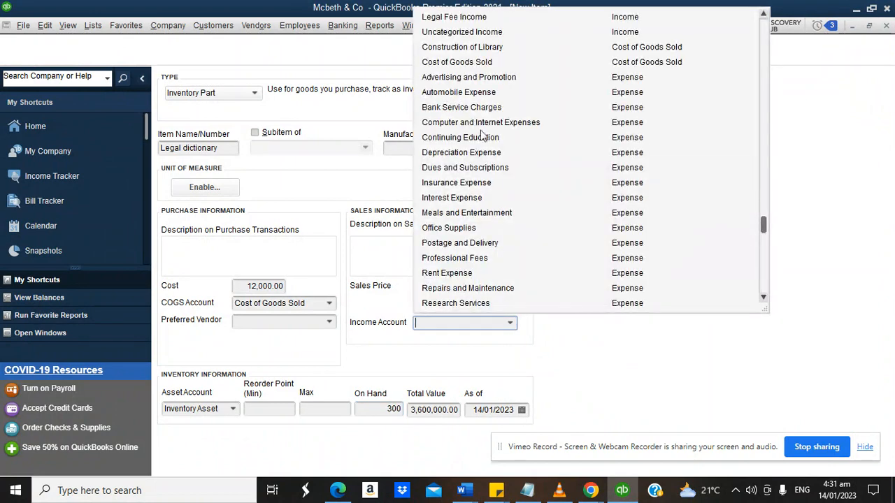
pyautogui.click(453, 17)
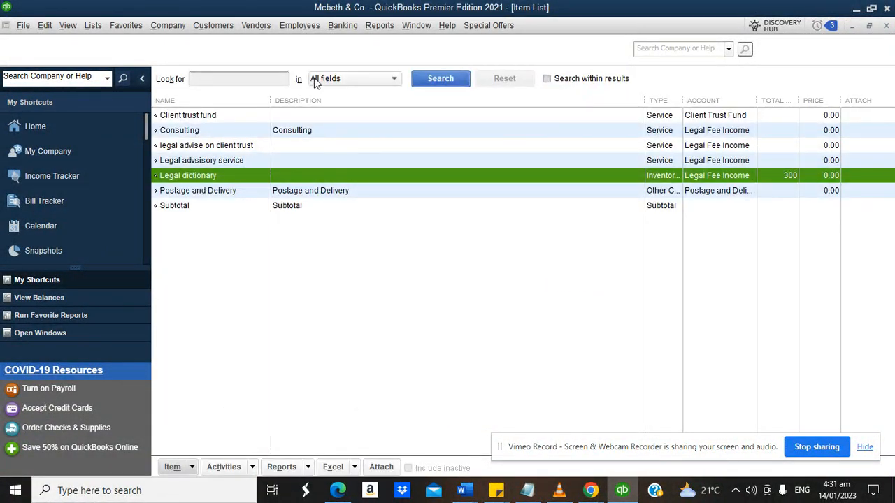
# Run the Inventory Valuation Summary, showing Legal dictionary worth 3,600,000.00.
pyautogui.click(379, 25)
pyautogui.moveTo(422, 212)
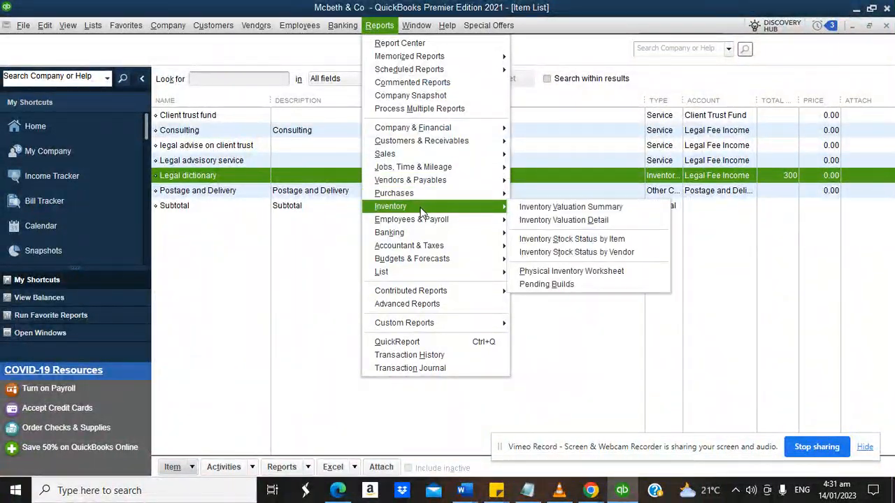
pyautogui.click(531, 208)
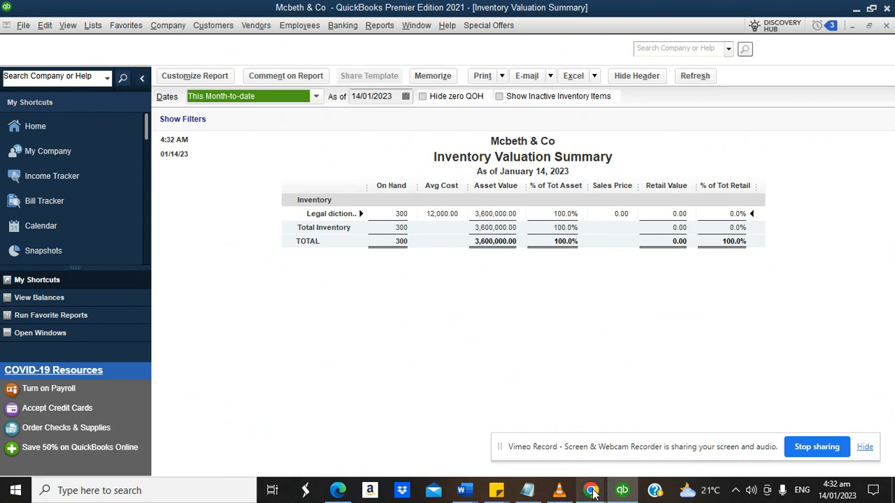
# Review the task notes in Chrome, then return to the QuickBooks Home page.
pyautogui.moveTo(592, 492)
pyautogui.click(446, 431)
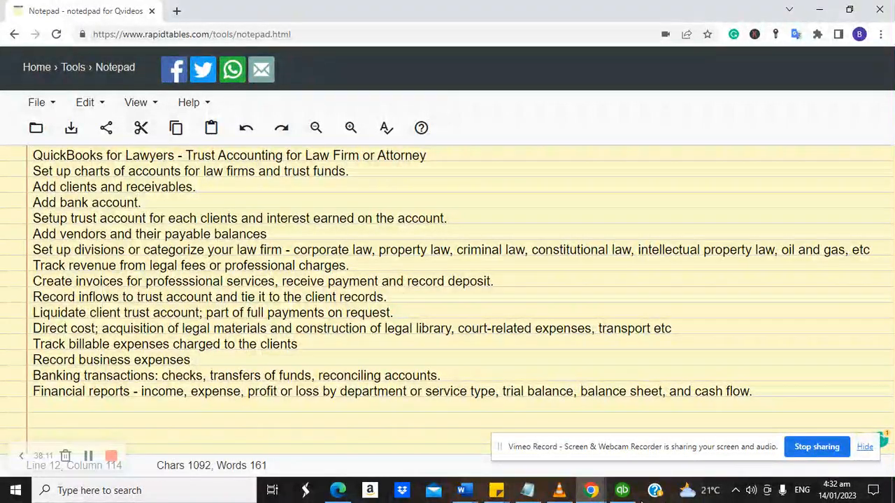
pyautogui.click(630, 494)
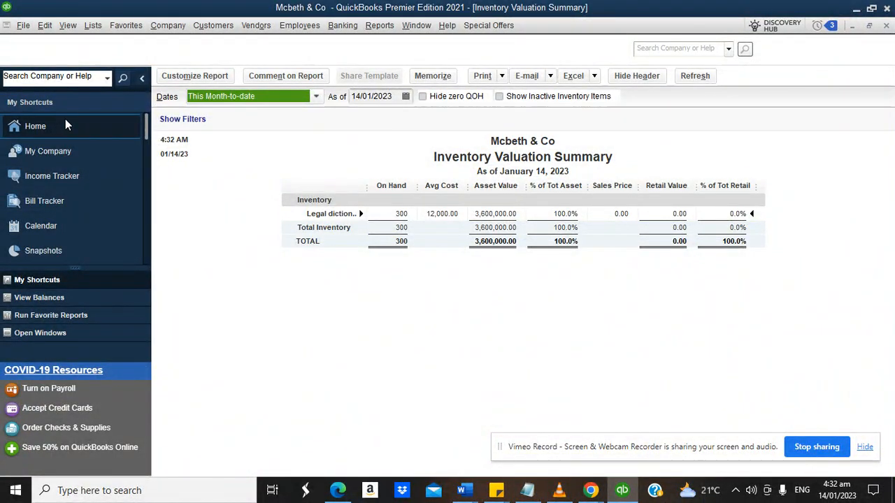
pyautogui.click(66, 122)
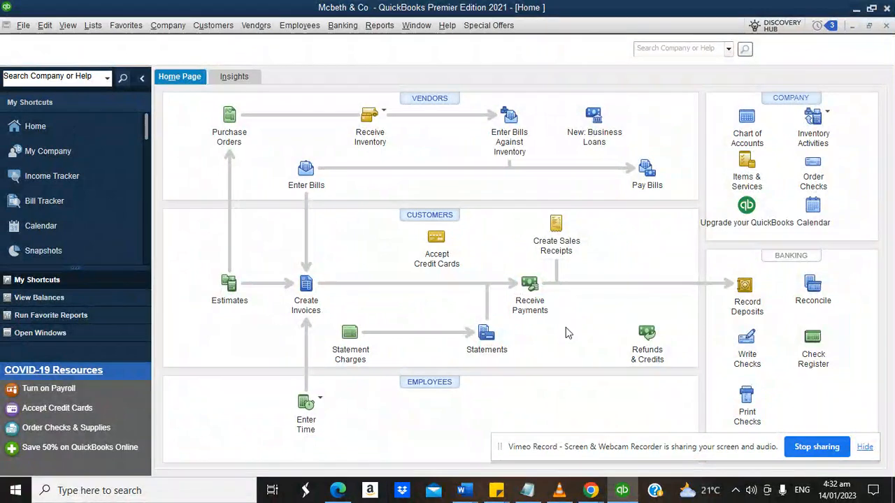
pyautogui.click(746, 340)
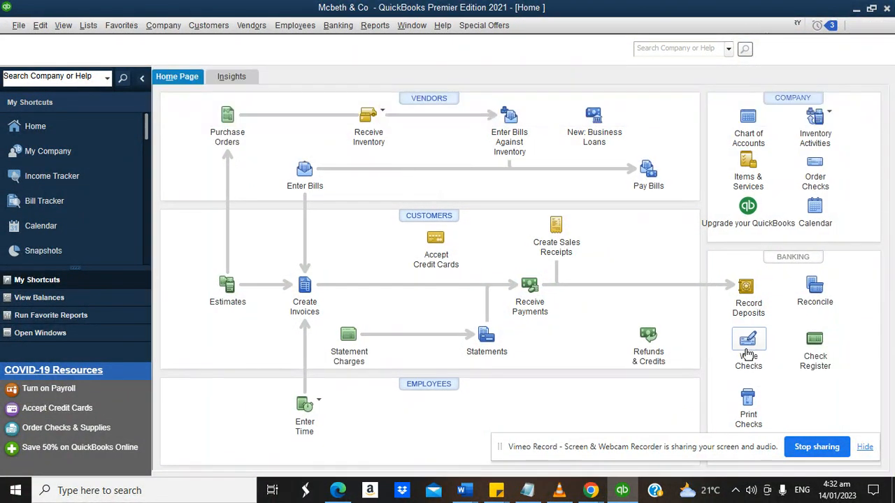
# Add a 10,000.00 Research Services expense line to the client trust-account check.
pyautogui.click(774, 372)
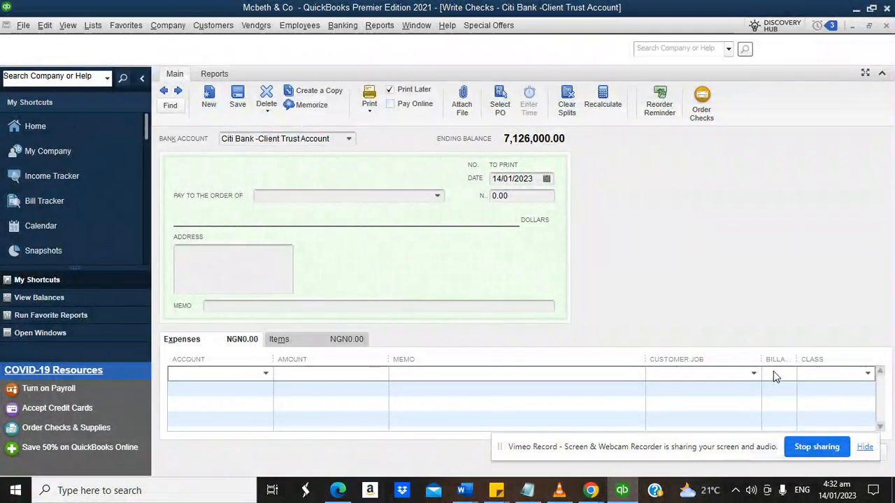
pyautogui.click(265, 374)
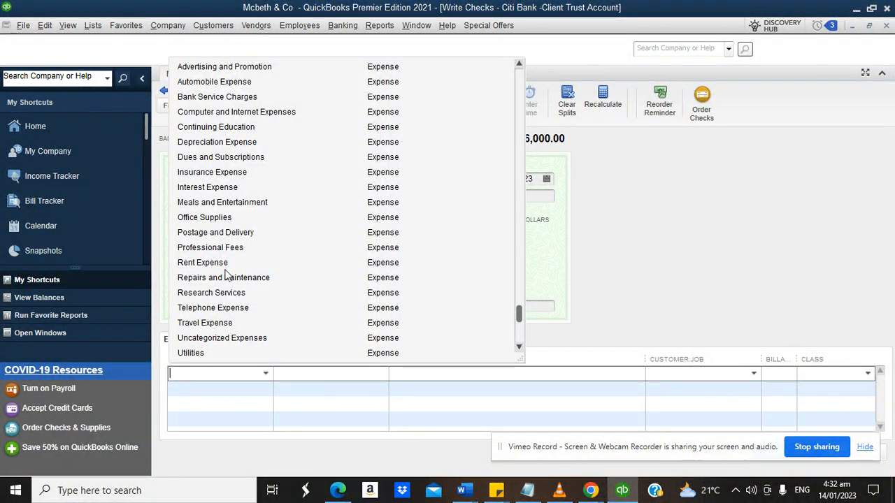
pyautogui.click(225, 292)
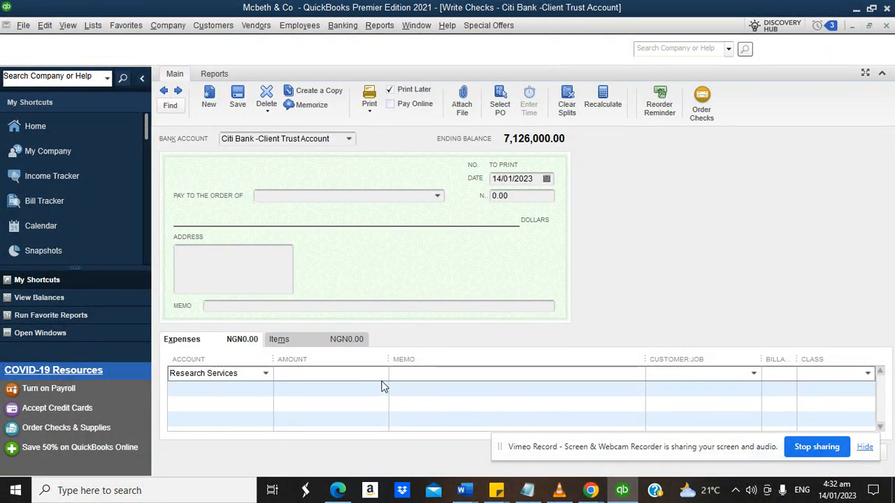
pyautogui.click(346, 372)
pyautogui.write('10,')
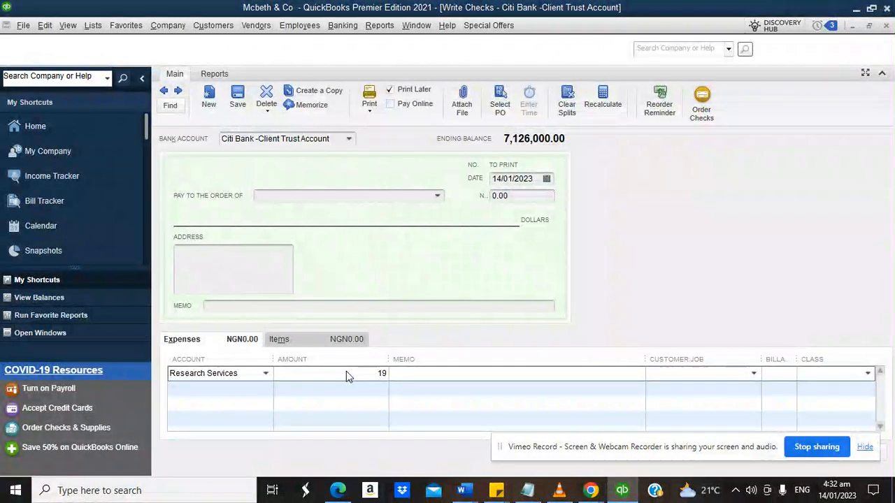
pyautogui.write('0000')
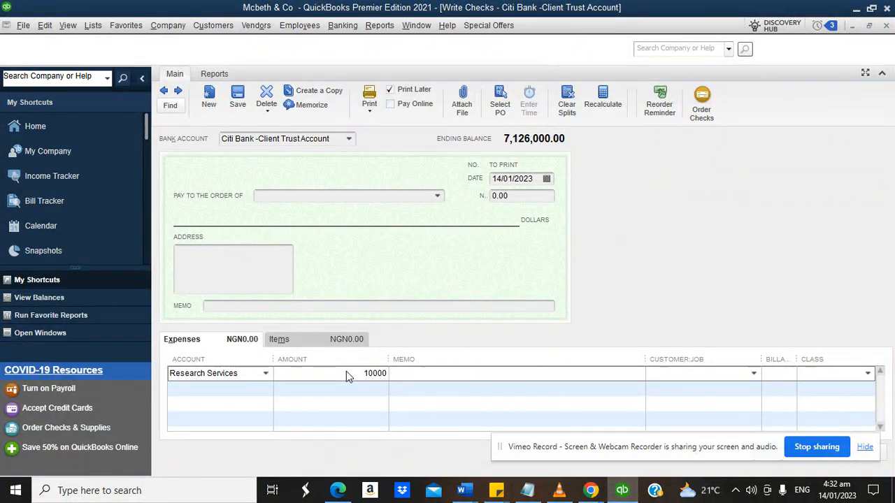
pyautogui.click(409, 376)
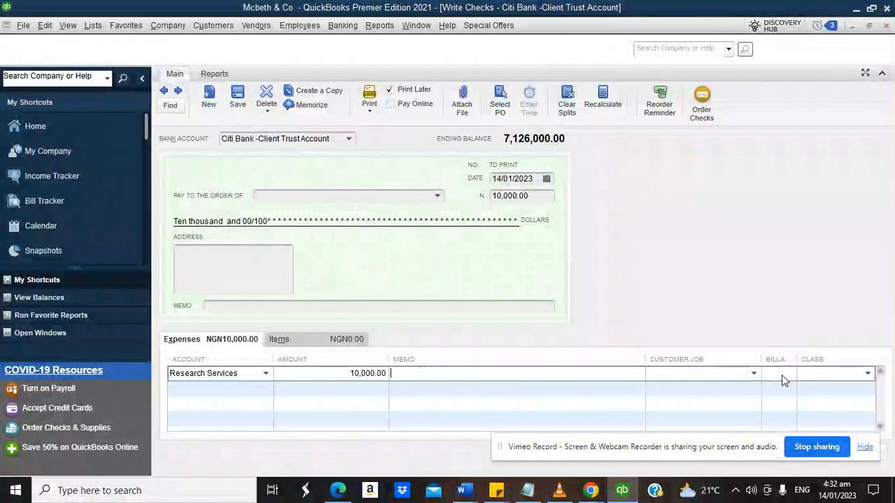
pyautogui.click(45, 26)
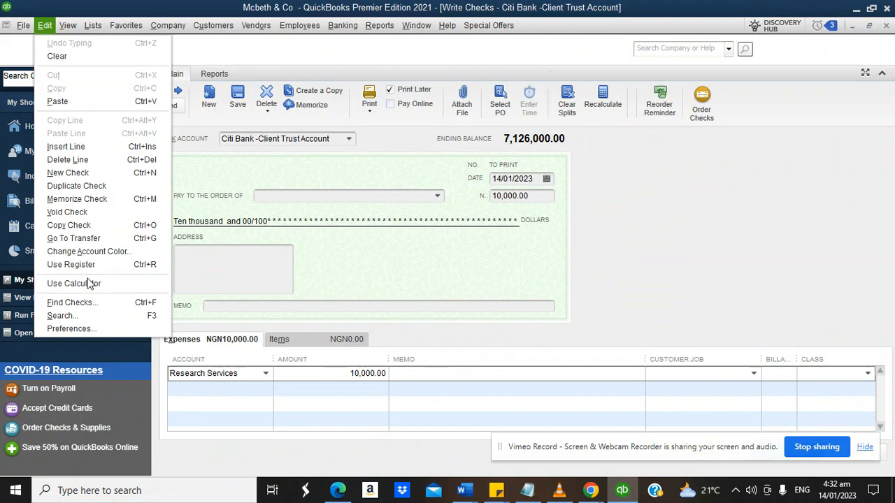
# Tick 'Create invoices from a list of time and expenses' in company Time & Expenses preferences and save.
pyautogui.click(69, 328)
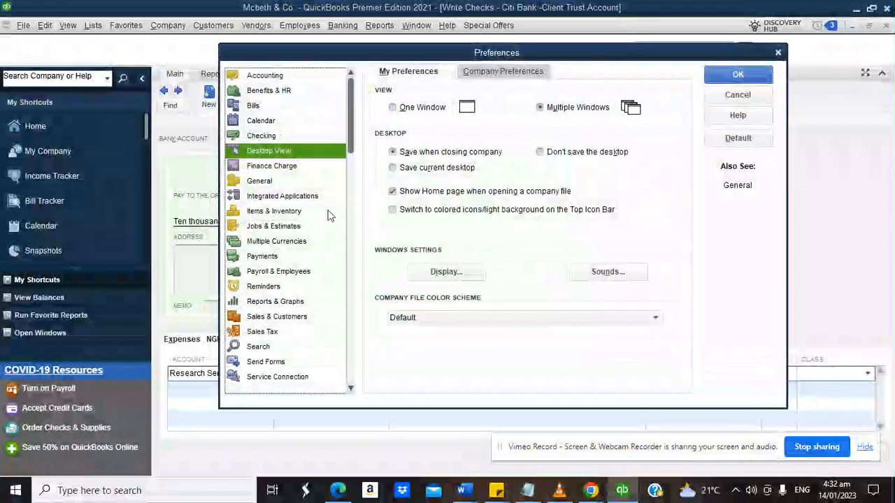
pyautogui.click(352, 392)
pyautogui.click(352, 391)
pyautogui.click(351, 392)
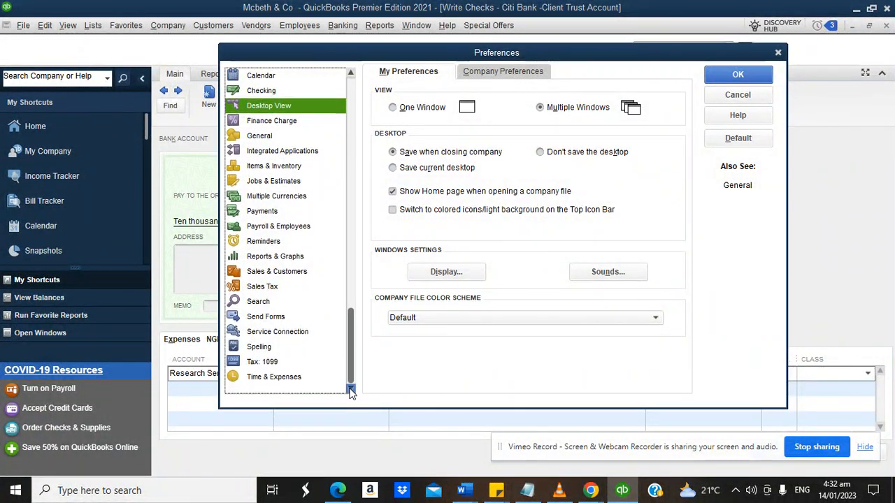
pyautogui.click(297, 378)
pyautogui.click(505, 73)
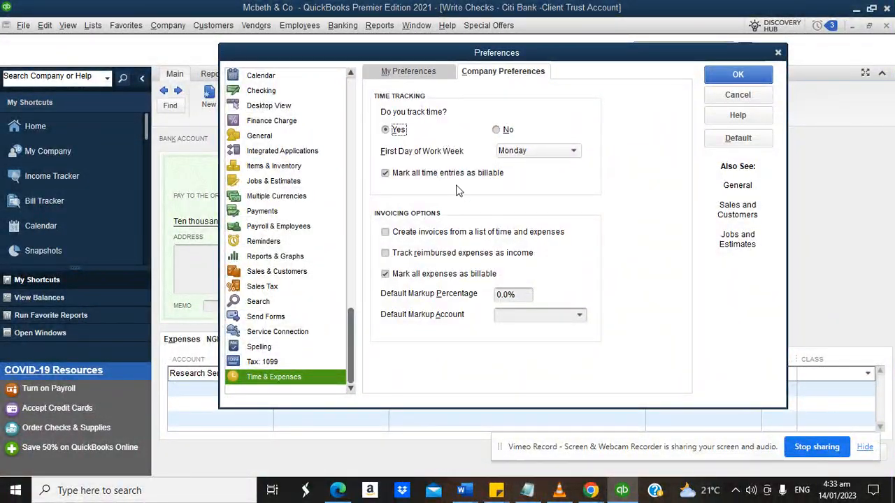
pyautogui.click(386, 232)
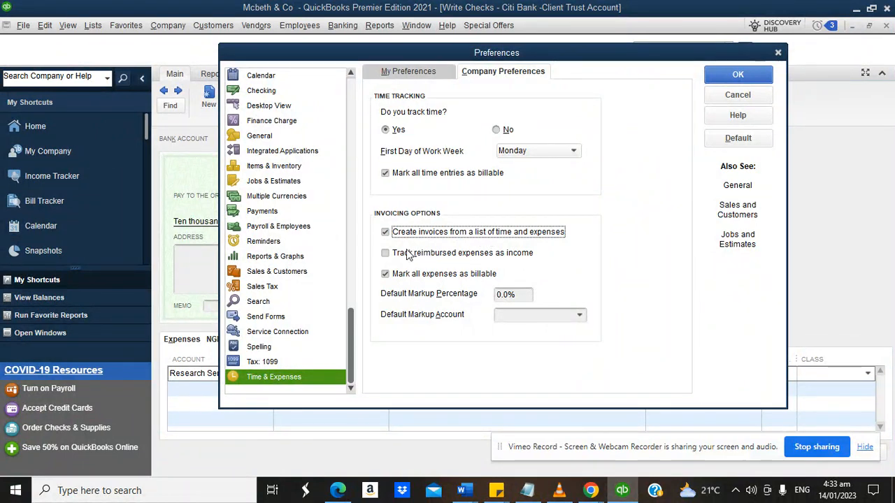
pyautogui.click(387, 254)
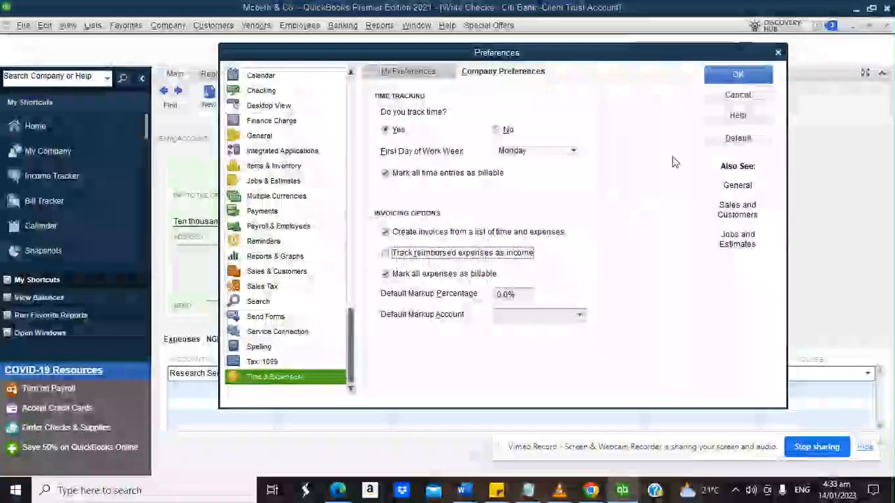
pyautogui.click(753, 75)
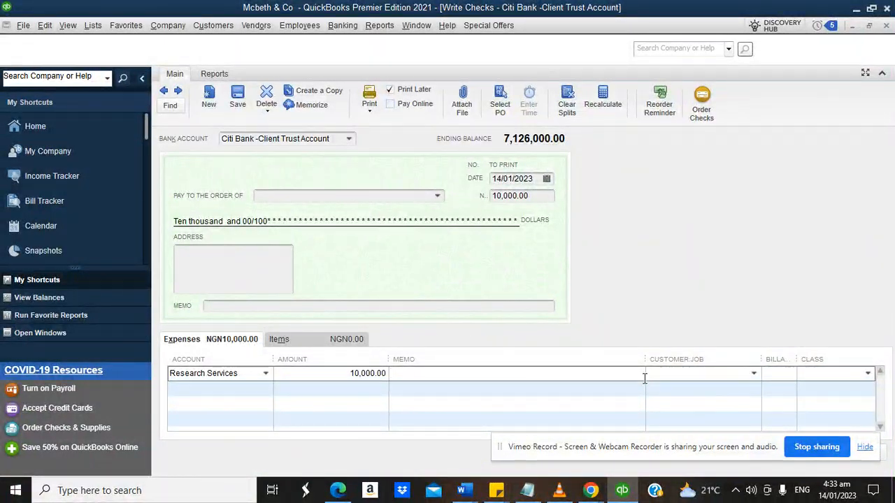
# Change the Research Services expense amount from 10,000.00 to 150,000.00.
pyautogui.click(436, 198)
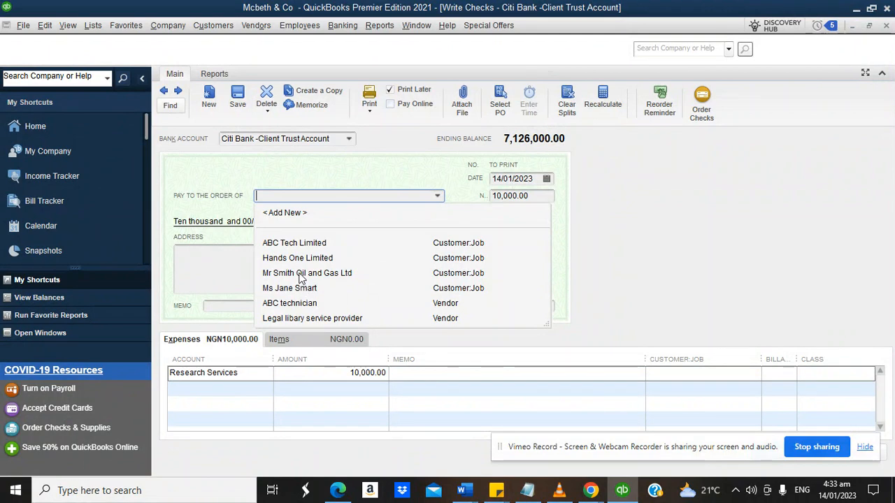
pyautogui.click(290, 286)
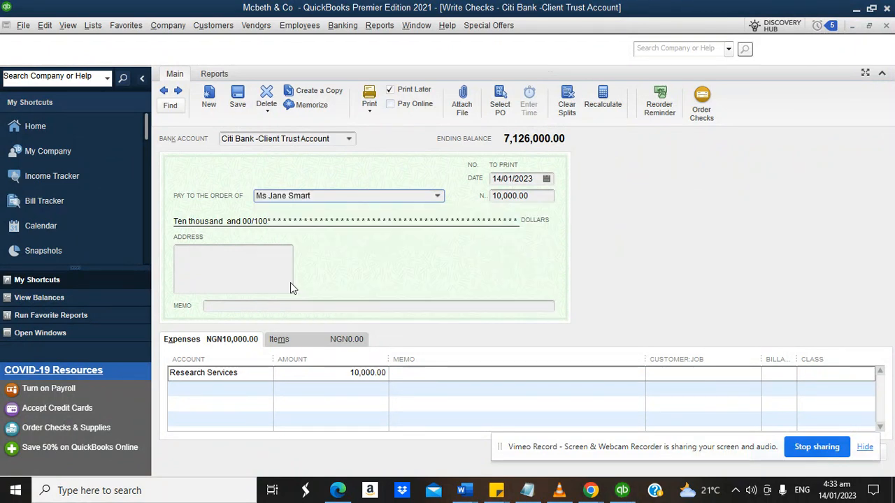
pyautogui.click(725, 376)
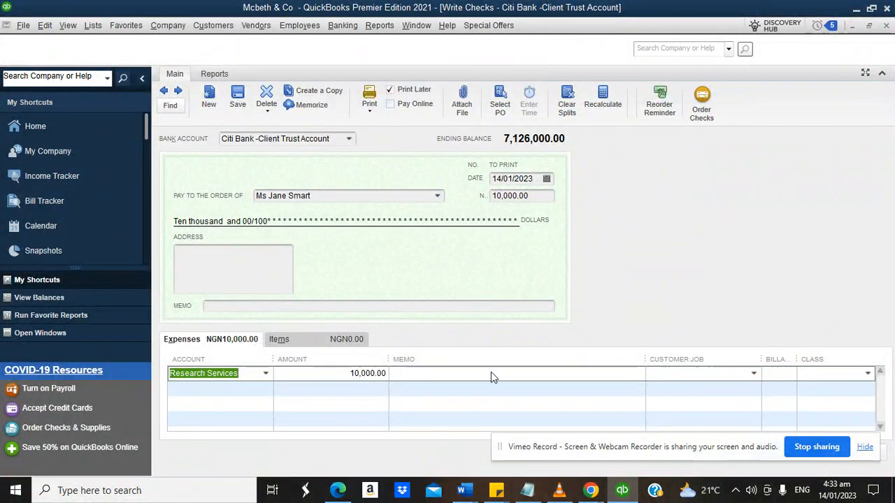
pyautogui.click(568, 385)
pyautogui.click(550, 374)
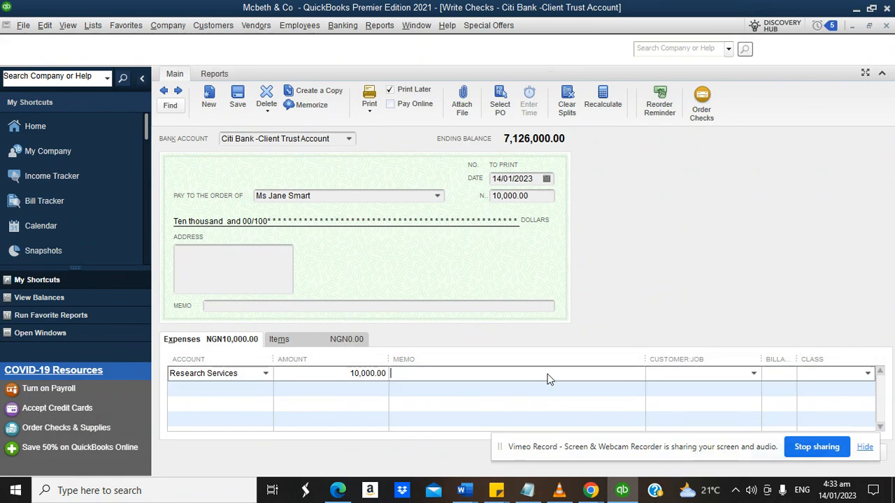
pyautogui.click(312, 375)
pyautogui.write('150000')
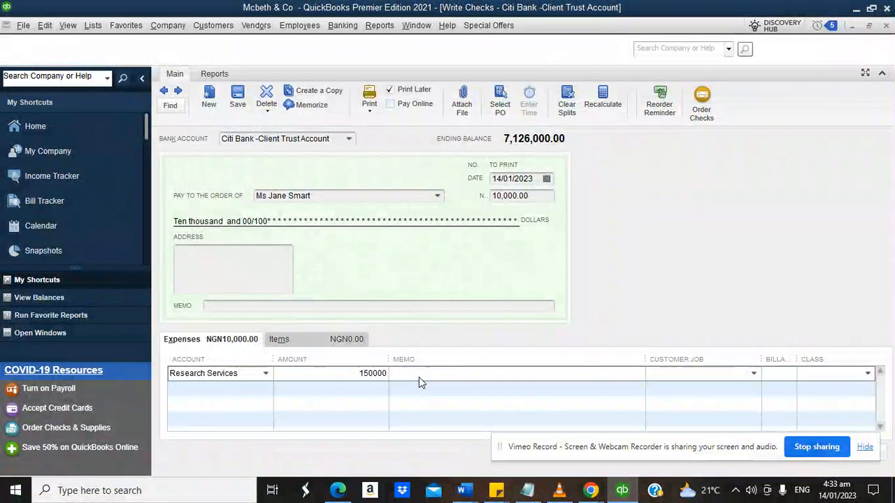
pyautogui.click(419, 377)
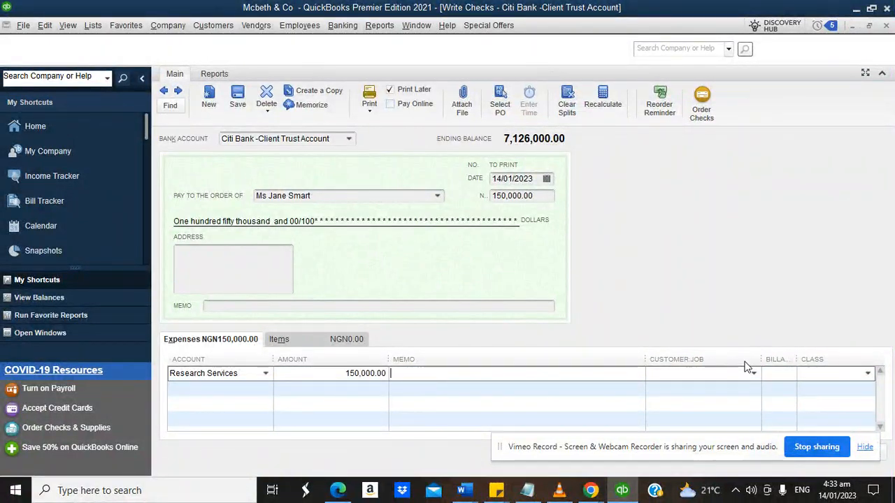
# Charge the expense line as billable to the client customer and make the client the payee.
pyautogui.moveTo(760, 359); pyautogui.dragTo(715, 359)
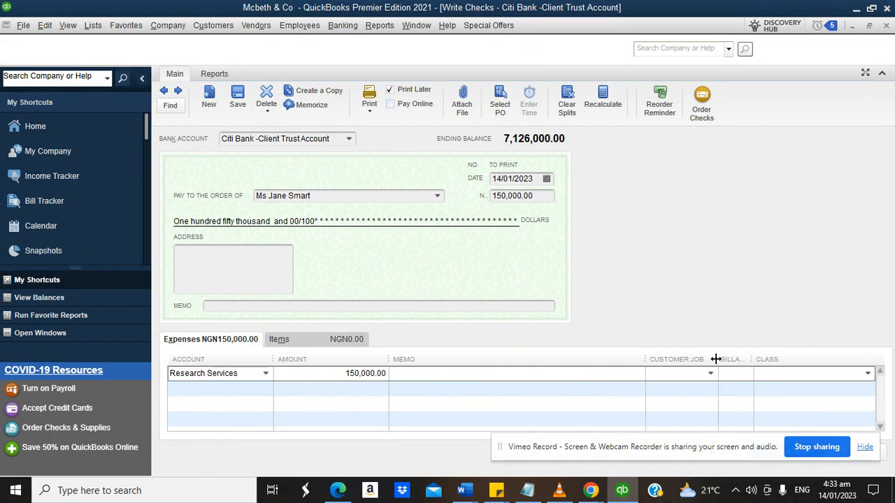
pyautogui.moveTo(646, 360); pyautogui.dragTo(619, 360)
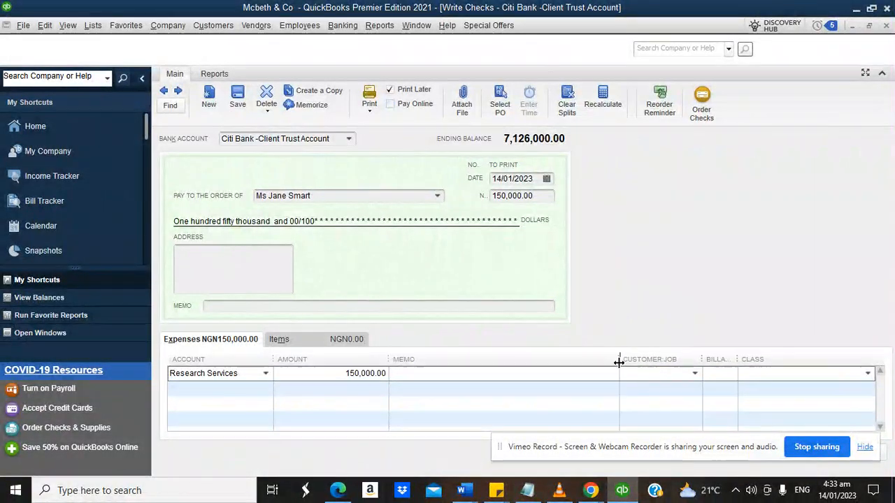
pyautogui.click(694, 375)
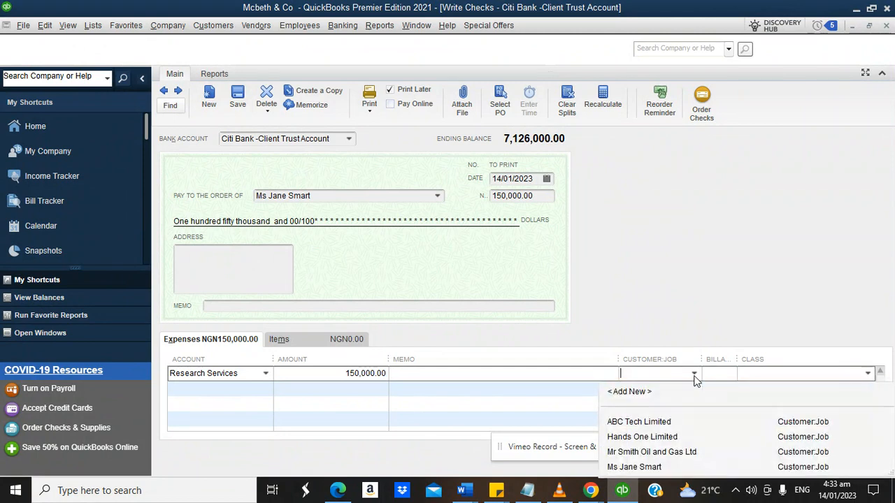
pyautogui.click(648, 451)
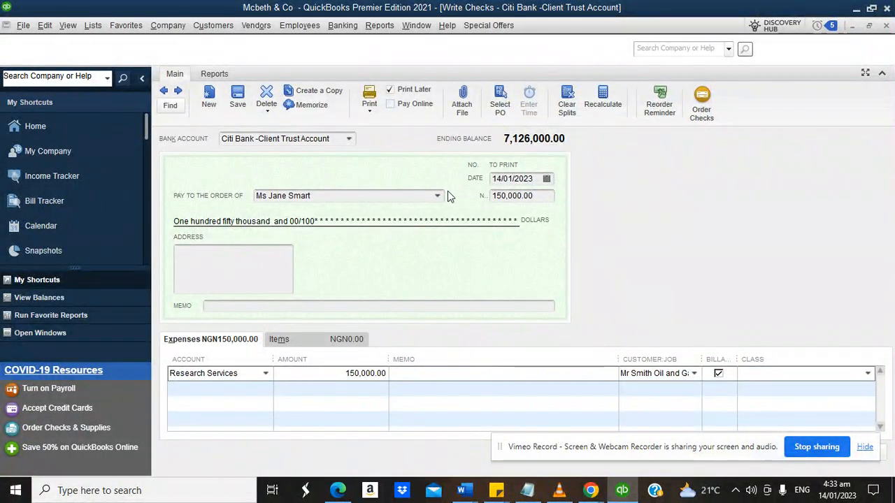
pyautogui.click(438, 198)
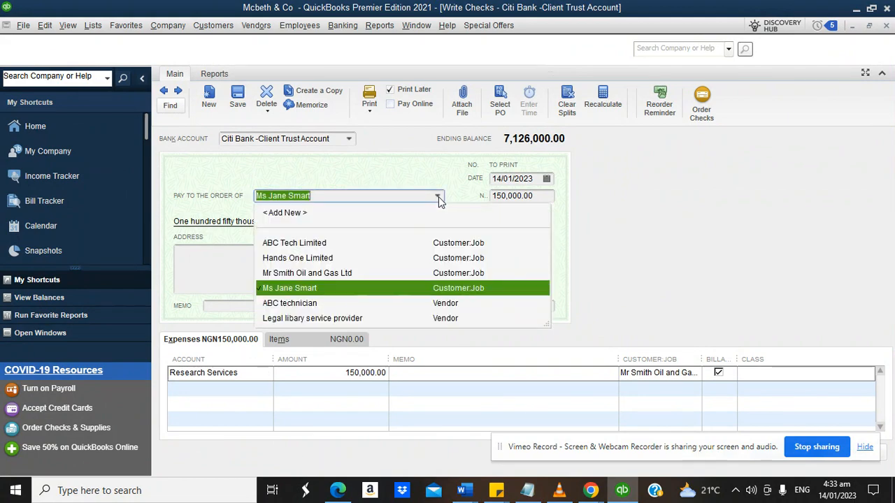
pyautogui.click(309, 274)
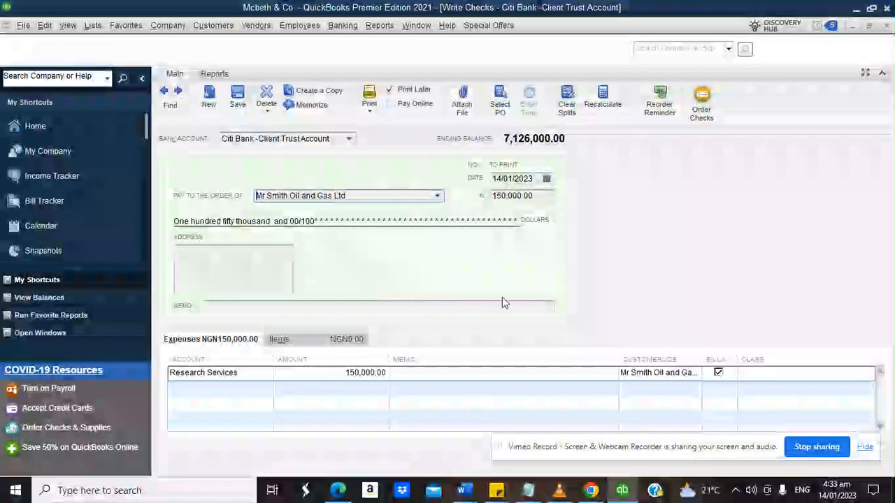
pyautogui.click(719, 373)
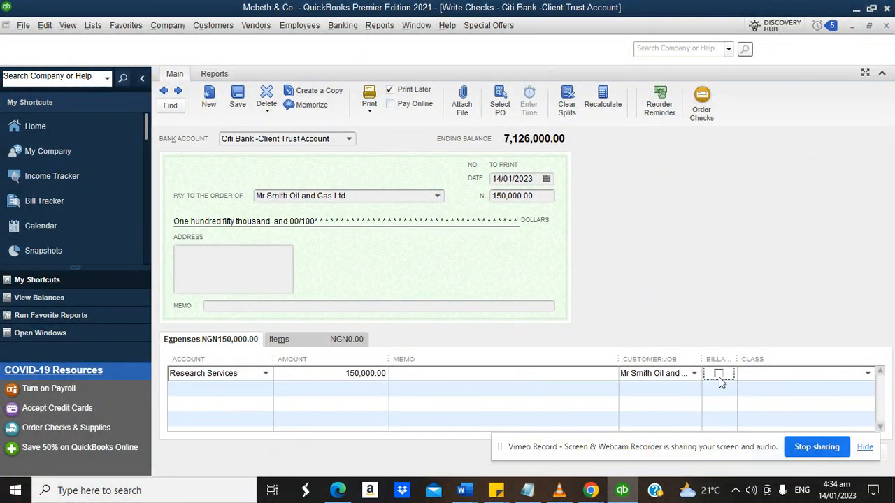
pyautogui.click(720, 375)
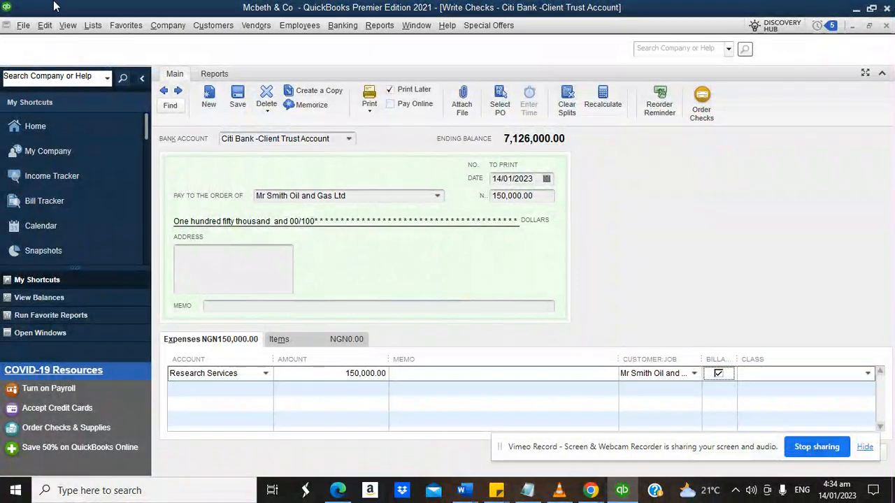
# Enter a 5.0% default markup in company Time & Expenses preferences.
pyautogui.click(44, 25)
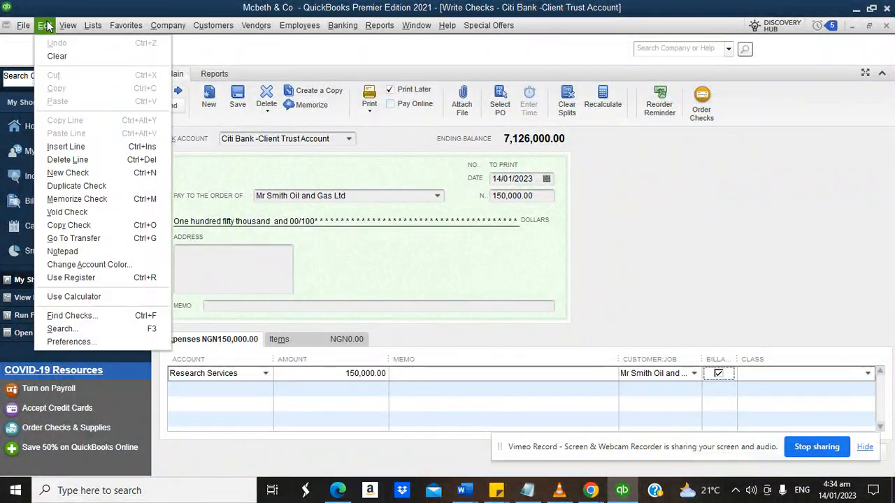
pyautogui.click(90, 343)
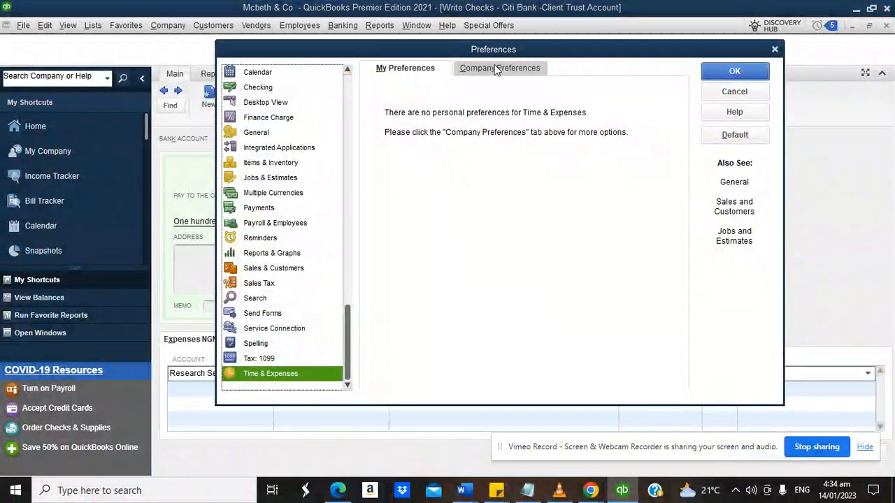
pyautogui.click(498, 68)
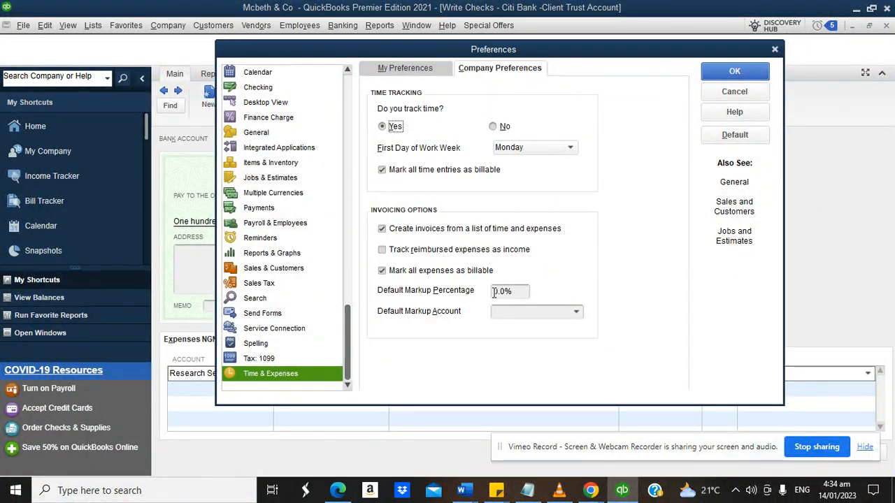
pyautogui.write('5')
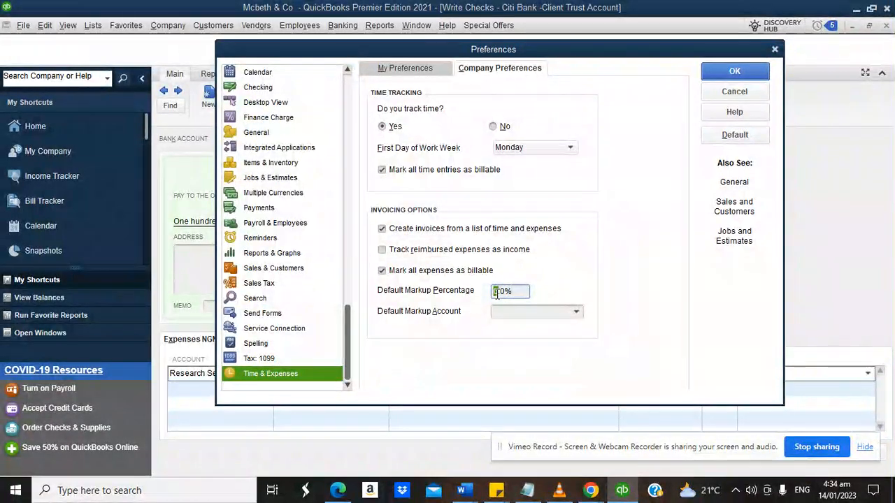
pyautogui.click(558, 313)
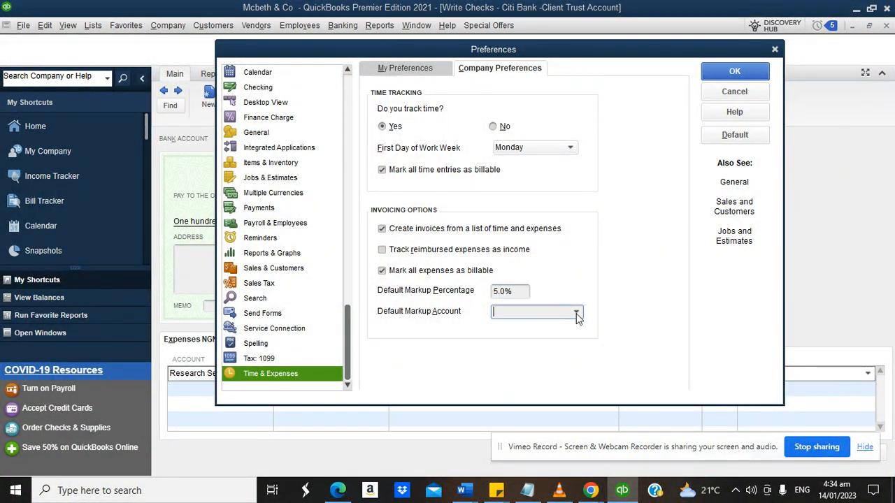
# Create a new 'billable income' markup account and track reimbursed expenses as income.
pyautogui.click(578, 312)
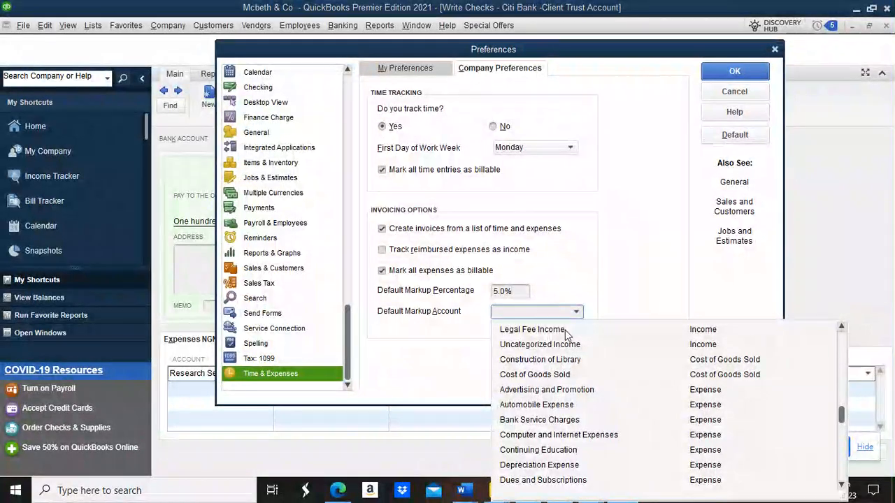
pyautogui.write('billa')
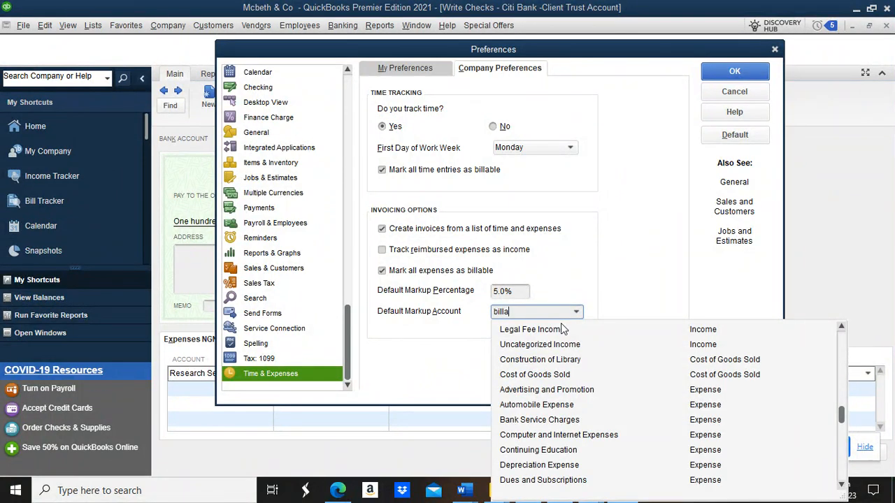
pyautogui.write('ble income')
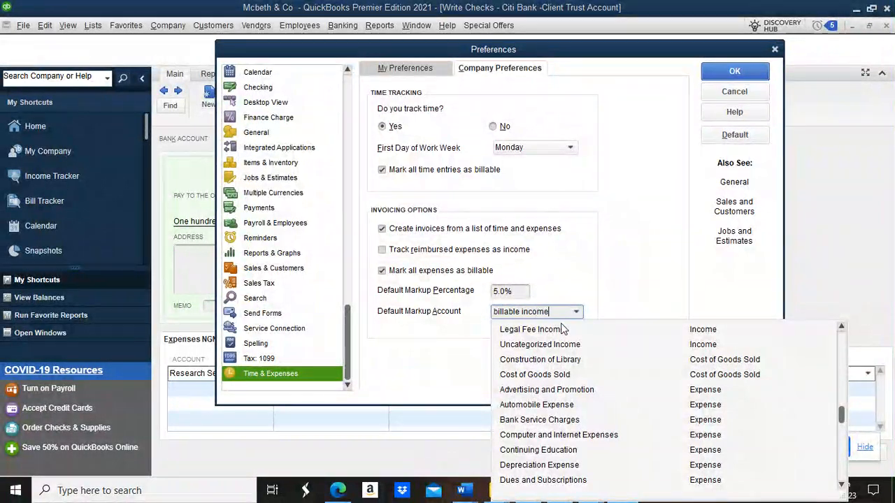
pyautogui.press('Tab')
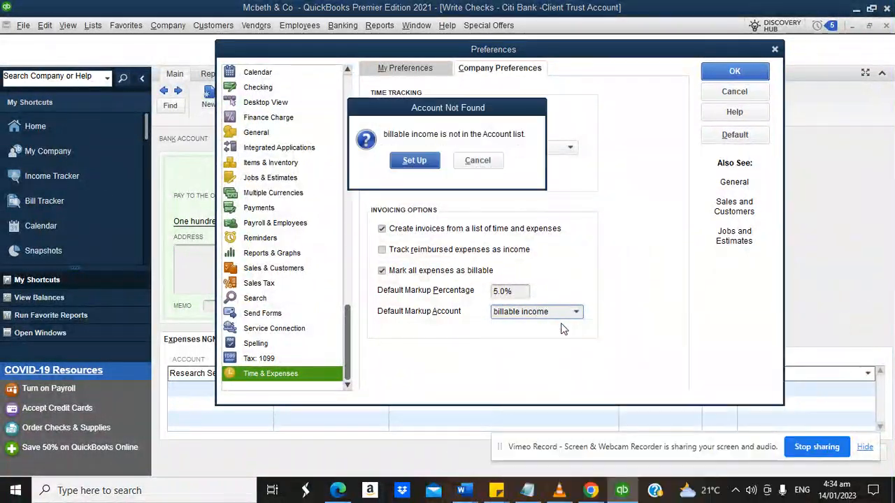
pyautogui.click(414, 161)
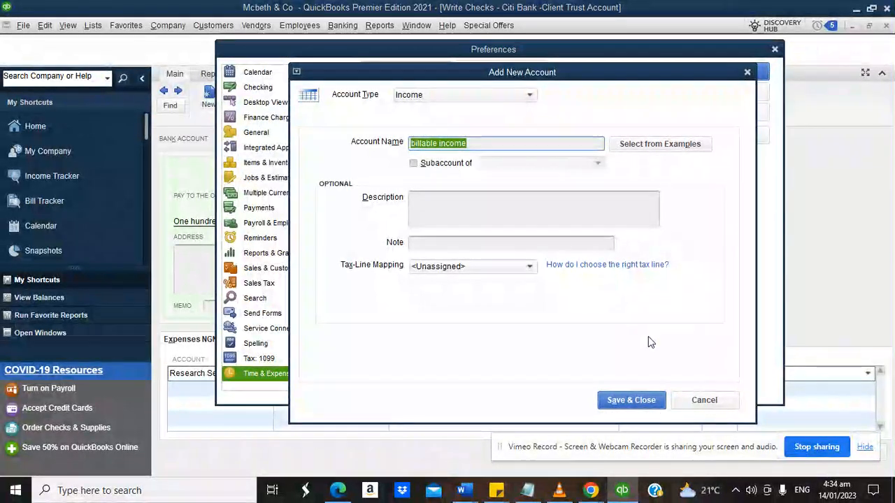
pyautogui.click(632, 400)
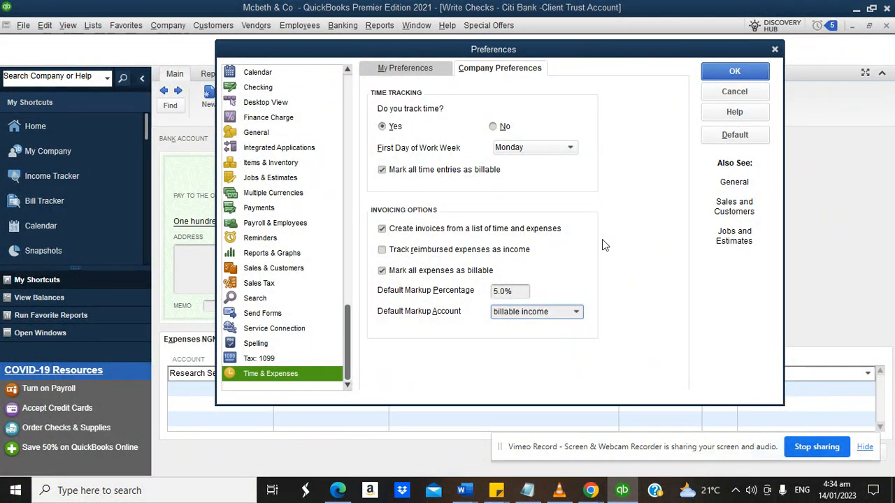
pyautogui.click(383, 251)
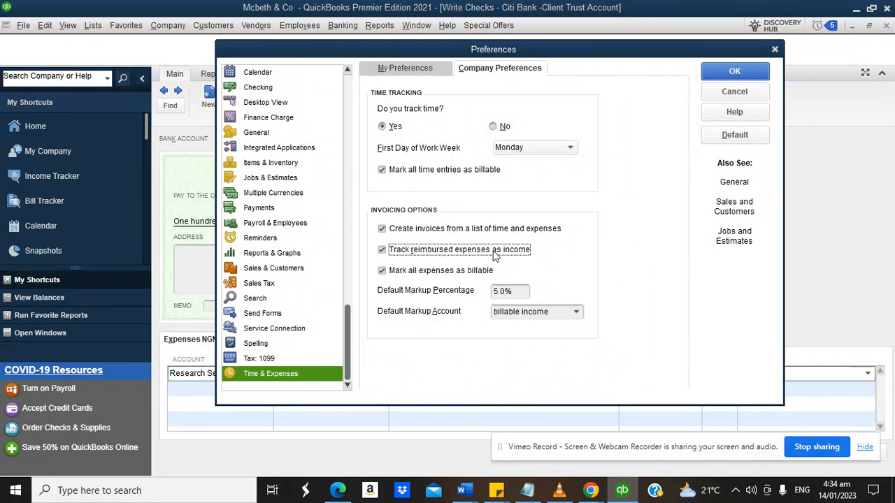
pyautogui.click(716, 70)
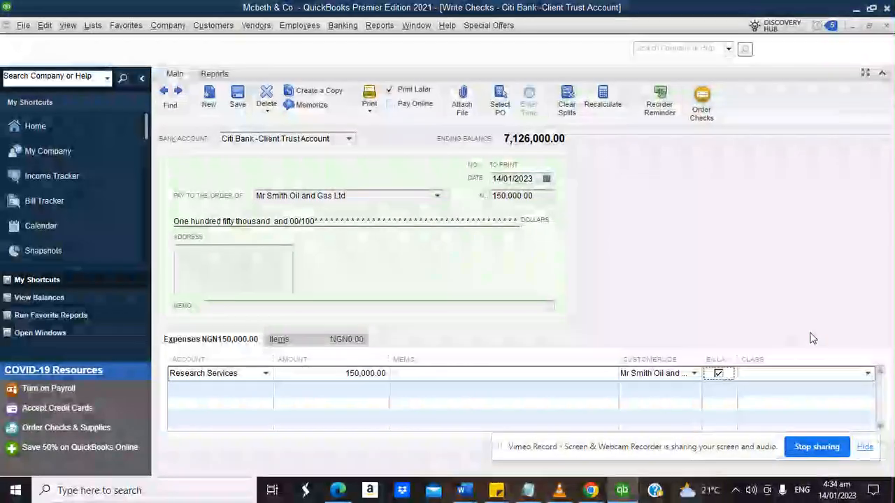
# Set the Research Services line's class to 'Oil snf gas law'.
pyautogui.click(869, 374)
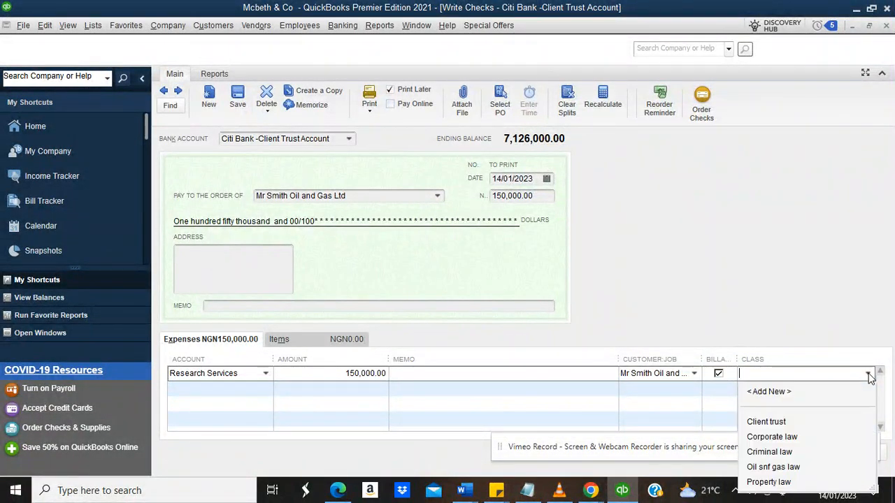
pyautogui.click(784, 467)
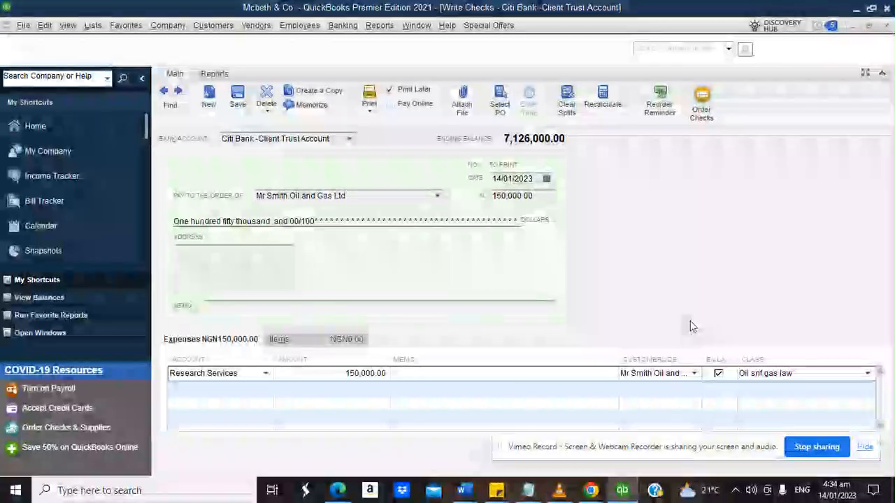
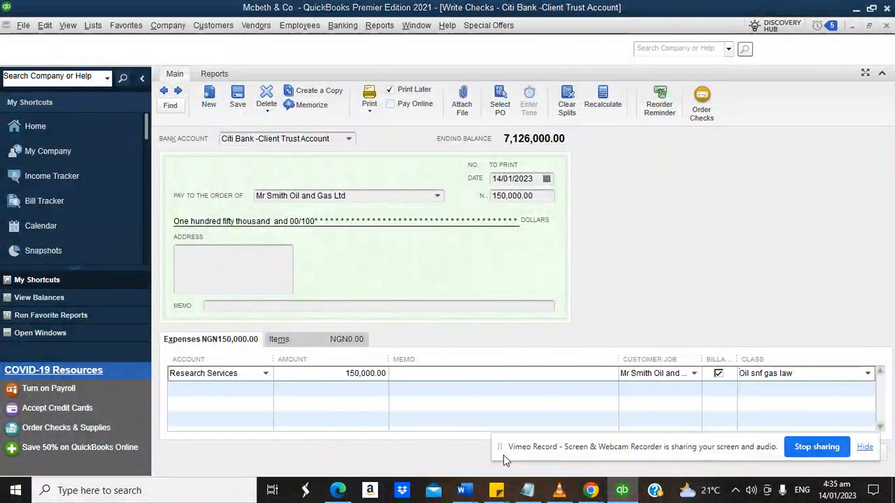
# Record the billable 150,000.00 Citi Bank trust cheque coded to Research Services.
pyautogui.moveTo(503, 456); pyautogui.dragTo(112, 467)
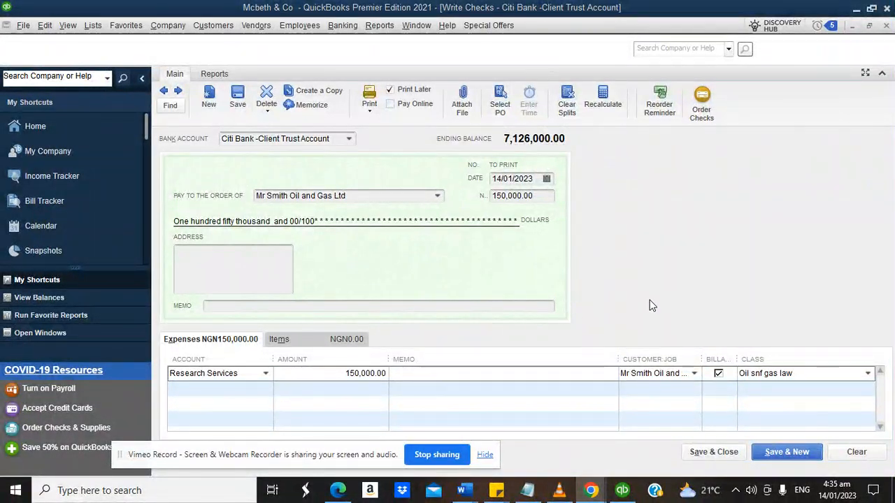
pyautogui.click(711, 453)
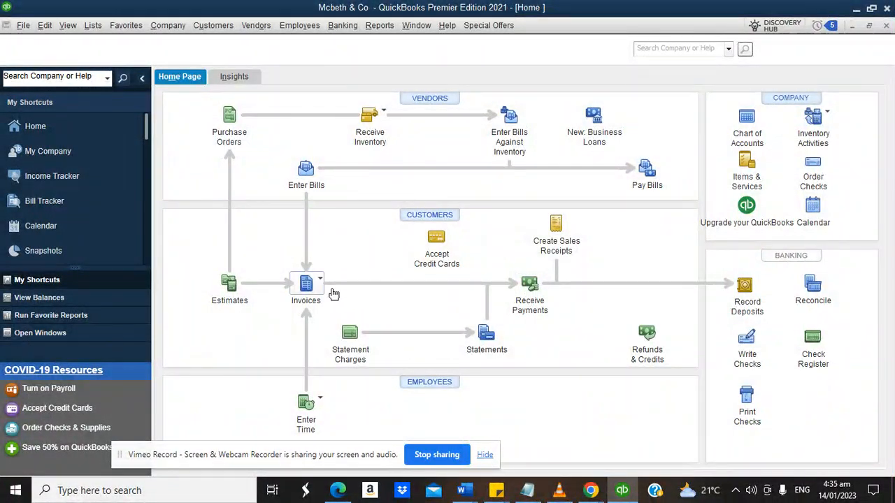
# Create invoice 2 from Mr Smith Oil and Gas Ltd's billable expenses, totalling 157,500.00.
pyautogui.click(320, 280)
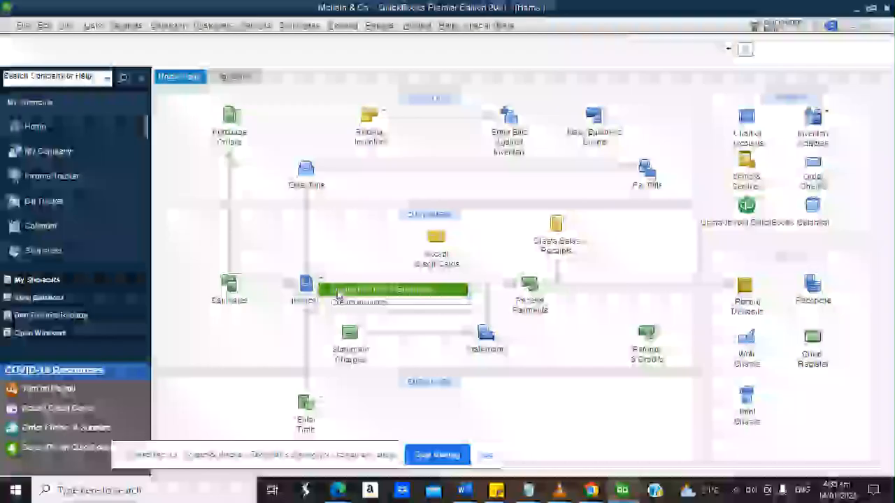
pyautogui.click(339, 290)
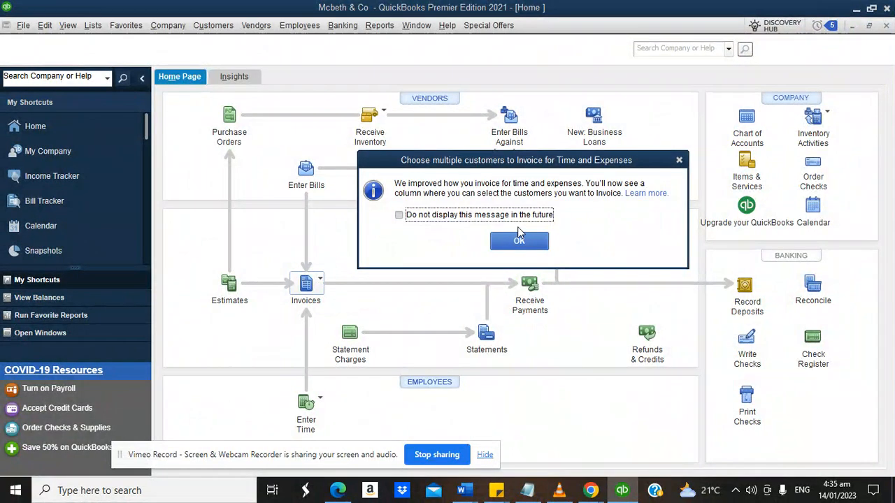
pyautogui.click(519, 235)
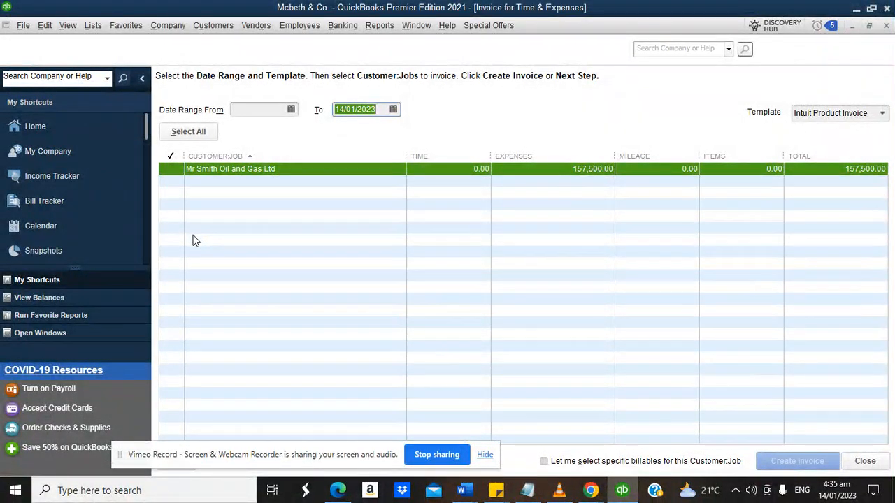
pyautogui.click(174, 174)
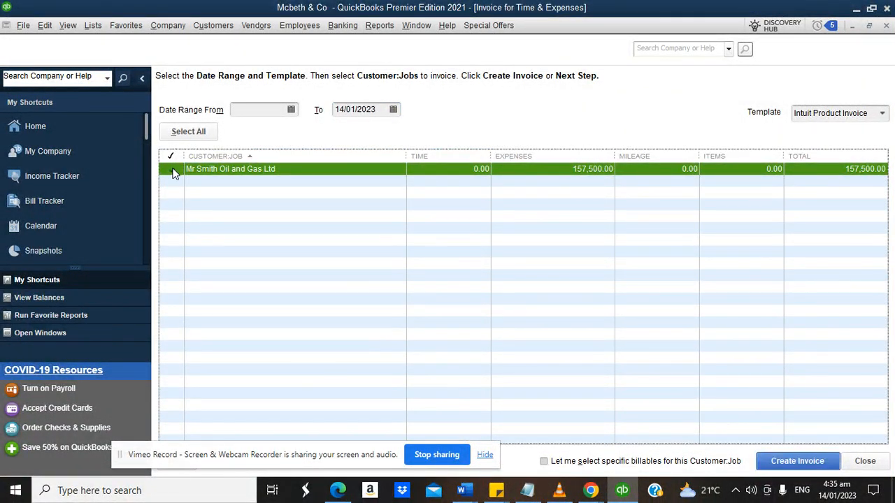
pyautogui.click(174, 174)
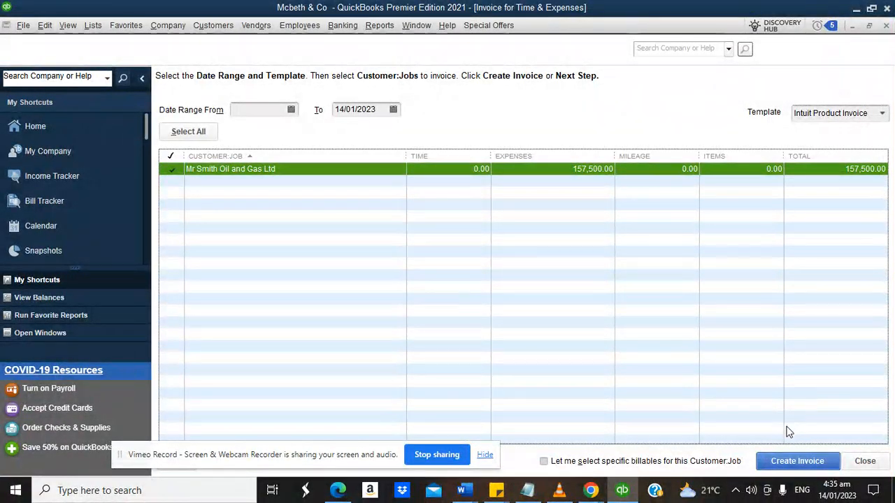
pyautogui.click(786, 455)
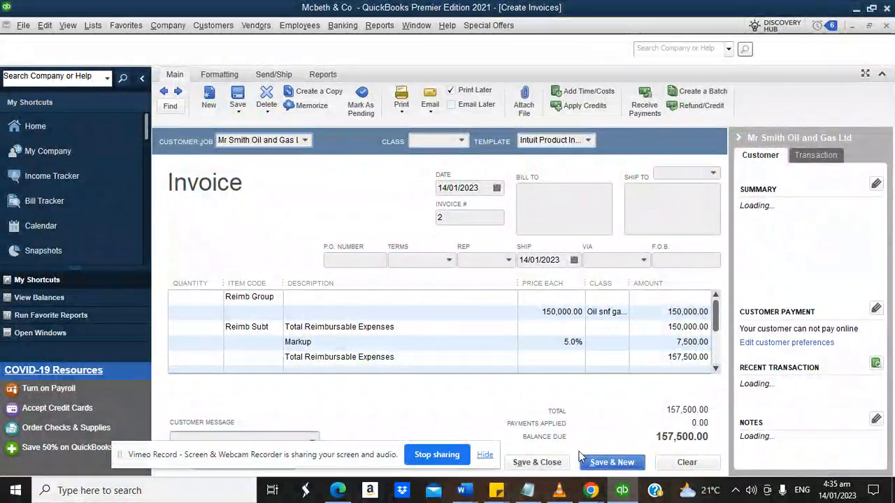
# Assign the Oil snf gas law class to invoice 2.
pyautogui.click(554, 467)
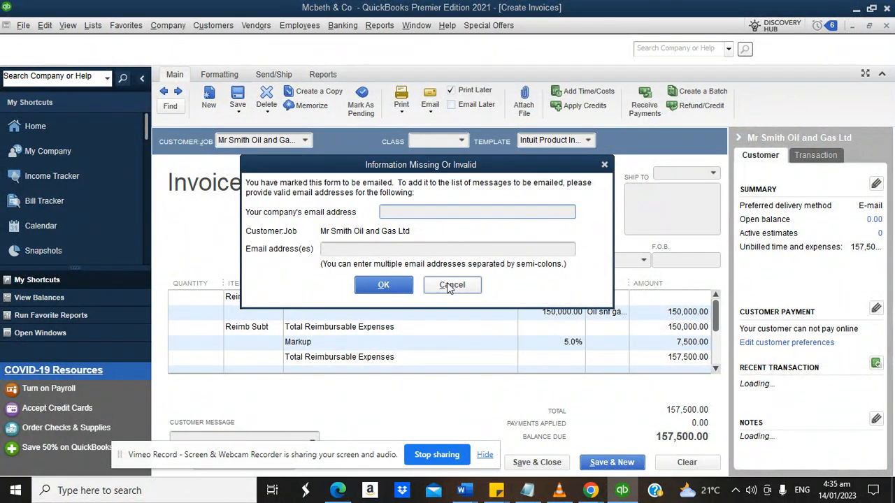
pyautogui.click(452, 284)
pyautogui.click(461, 140)
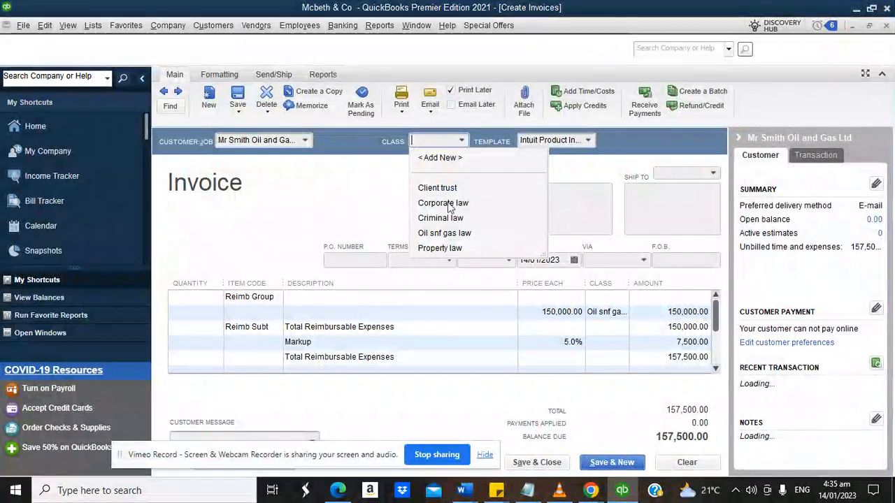
pyautogui.click(447, 234)
# Try saving invoice 2, dismissing the invalid and missing email address warnings.
pyautogui.click(549, 463)
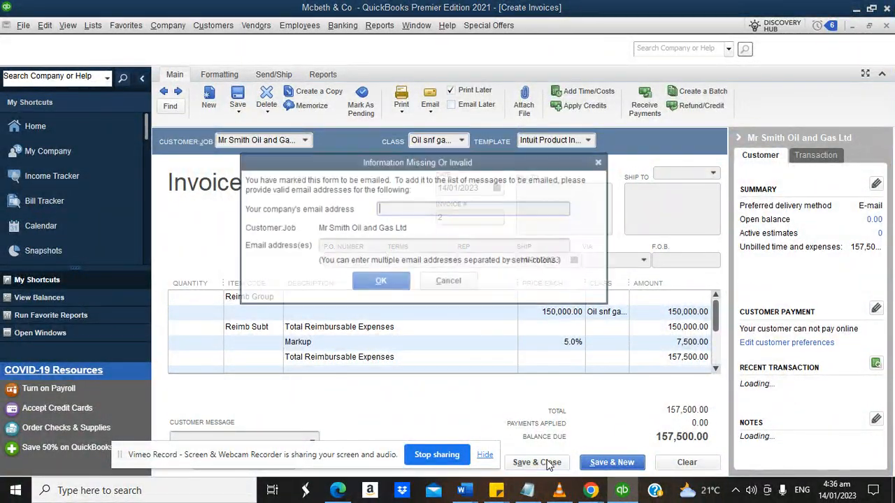
pyautogui.click(381, 280)
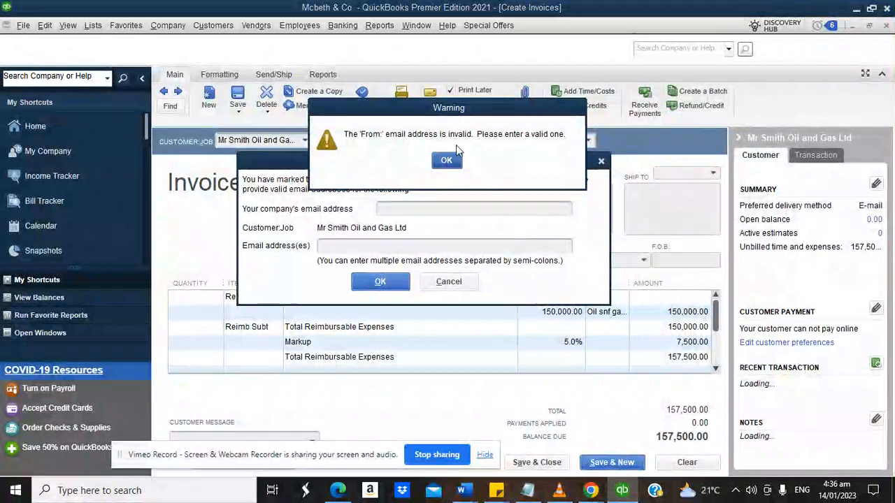
pyautogui.click(447, 160)
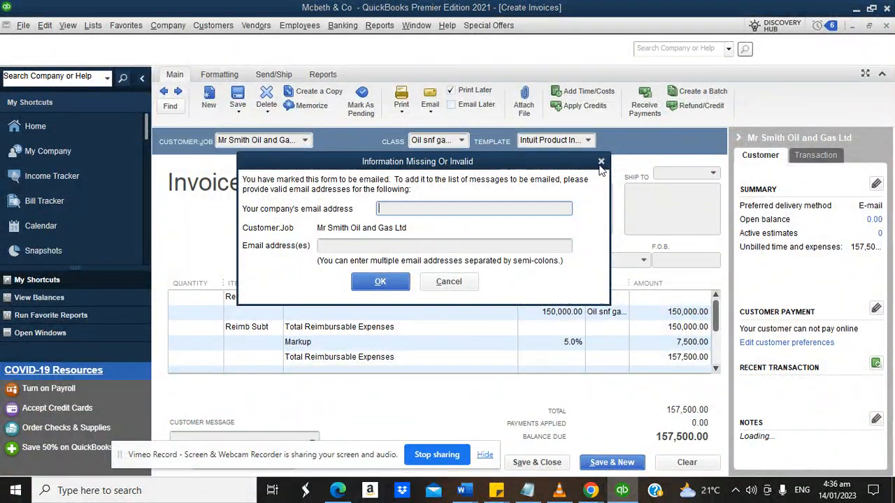
pyautogui.click(601, 162)
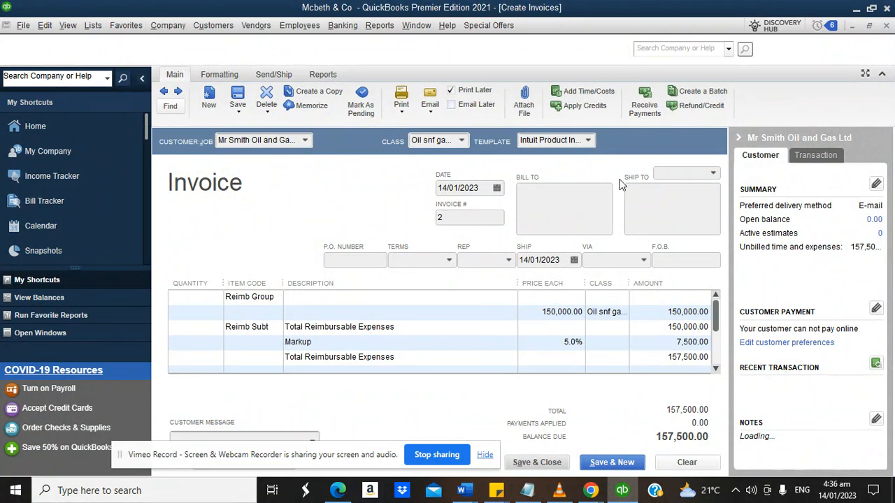
pyautogui.click(431, 112)
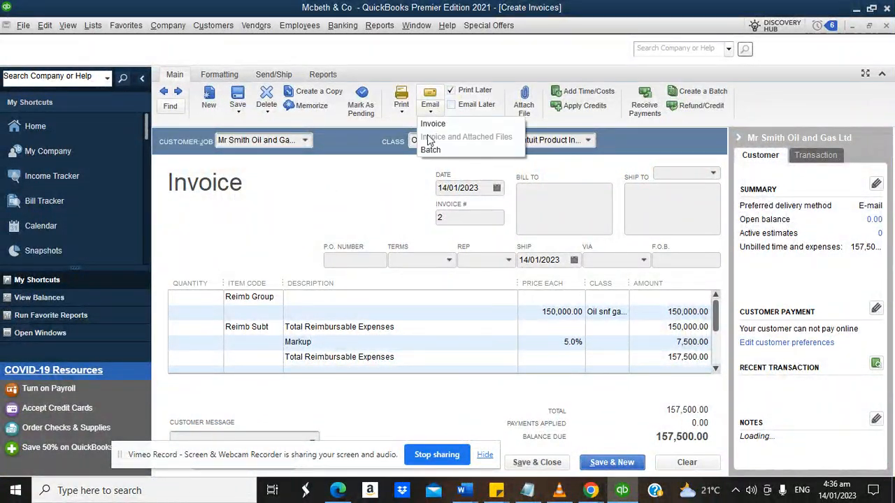
pyautogui.click(414, 202)
# Retry saving invoice 2 and cancel the email address request once more.
pyautogui.click(544, 459)
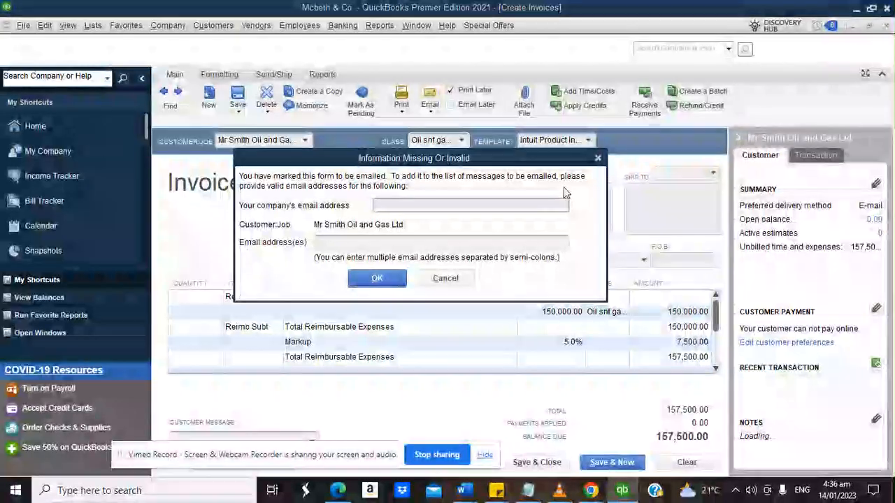
pyautogui.click(598, 159)
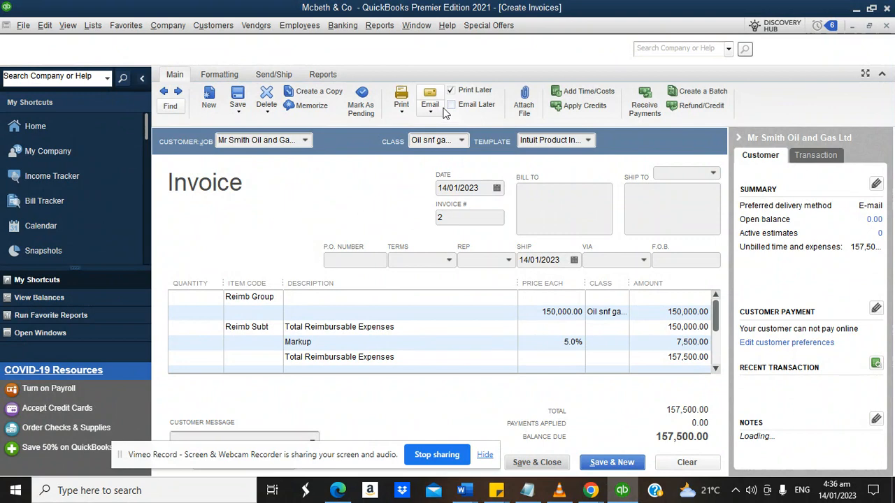
pyautogui.click(484, 105)
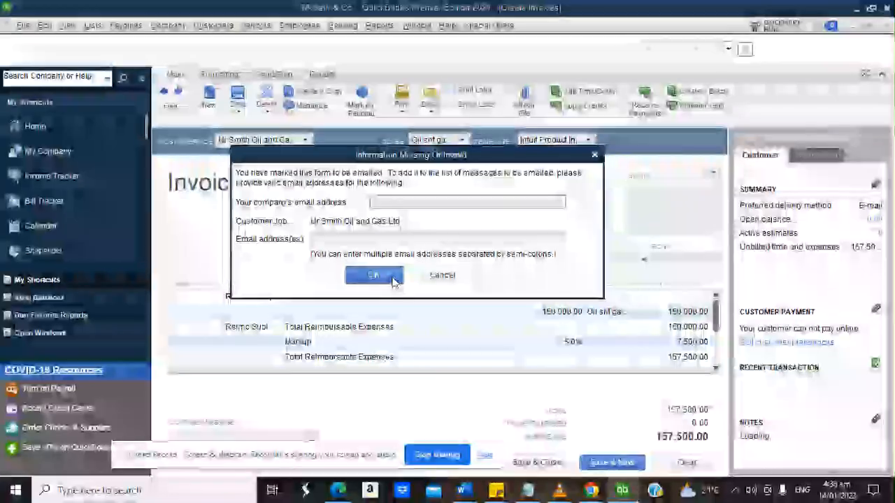
pyautogui.click(394, 277)
pyautogui.click(447, 162)
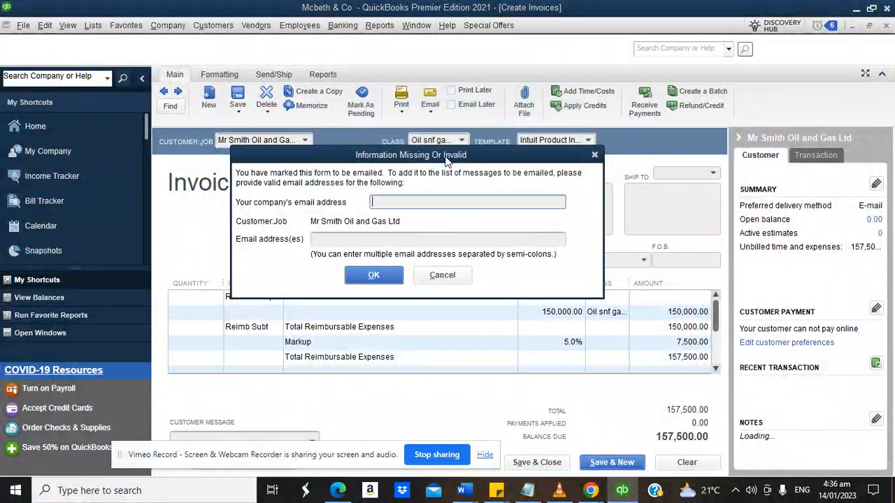
pyautogui.click(443, 280)
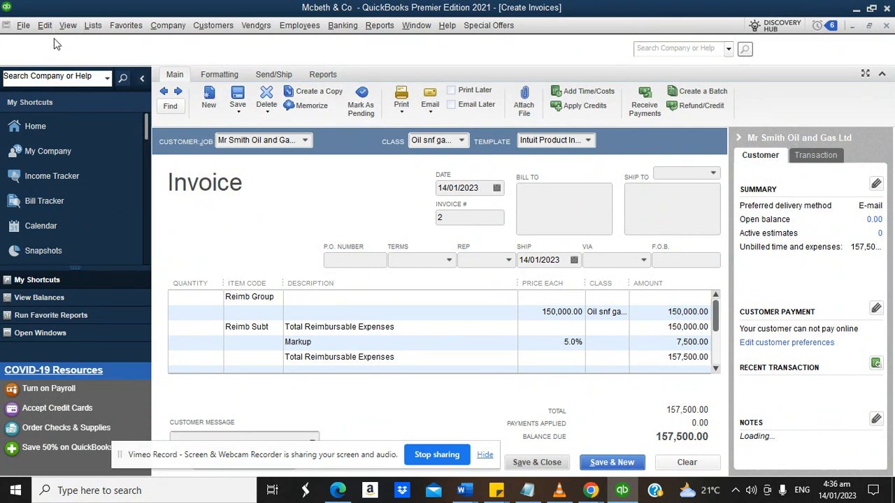
pyautogui.click(92, 27)
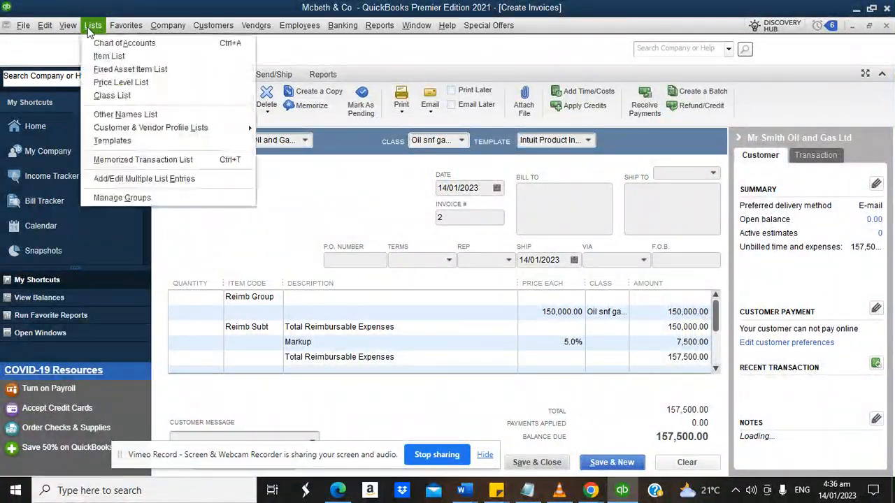
pyautogui.moveTo(44, 31)
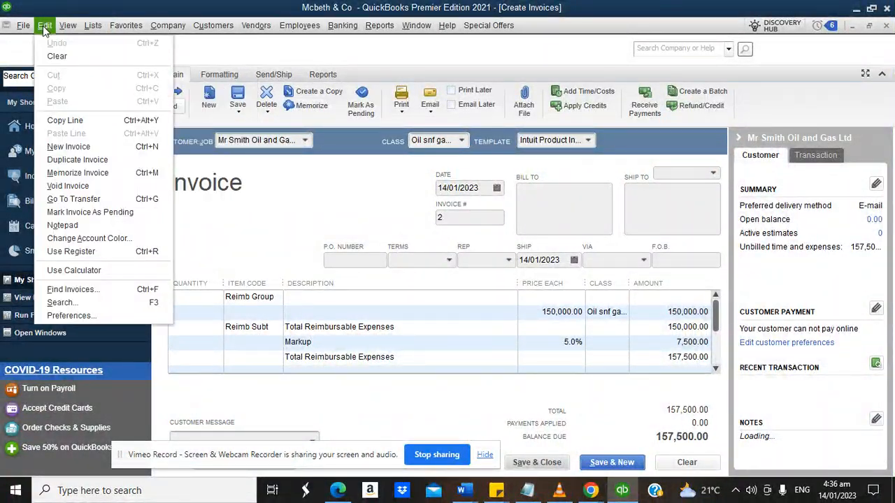
pyautogui.click(72, 316)
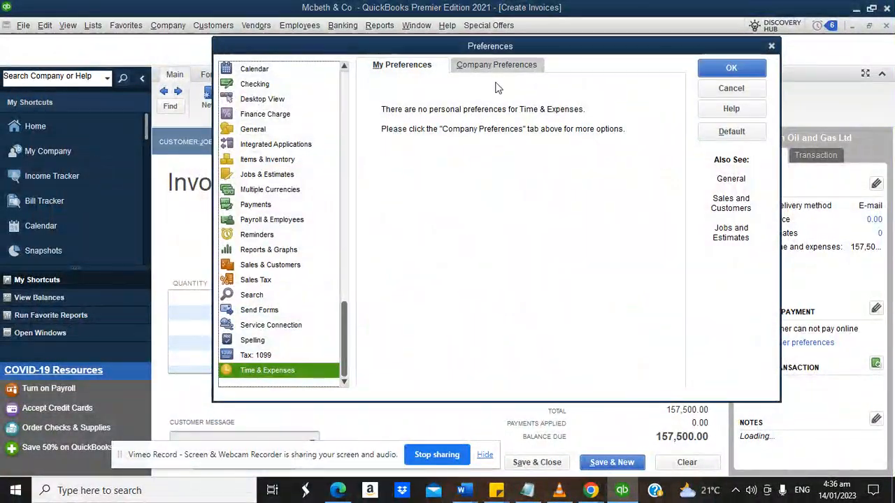
pyautogui.click(488, 70)
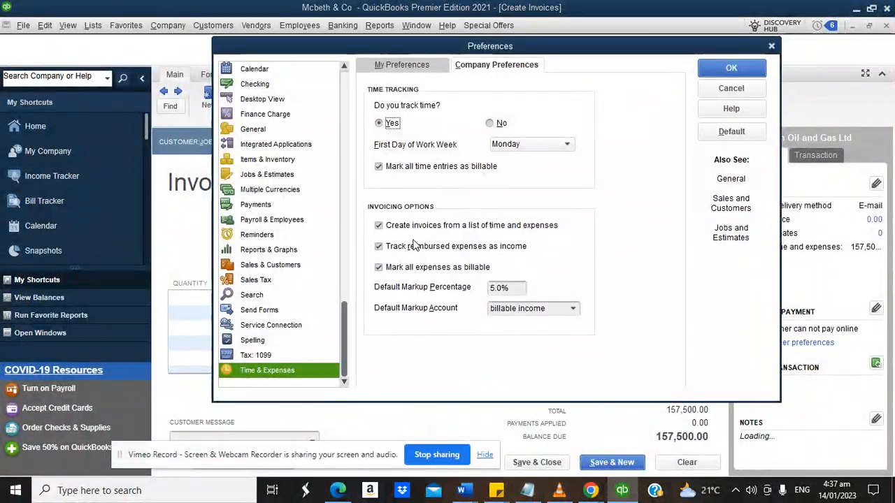
pyautogui.click(760, 68)
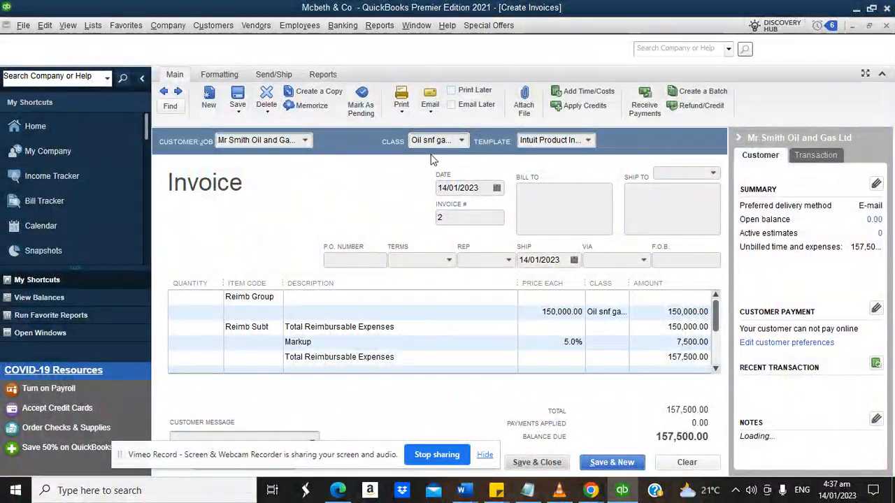
# Mark invoice 2 to email later and attempt to save it.
pyautogui.click(451, 105)
pyautogui.click(539, 461)
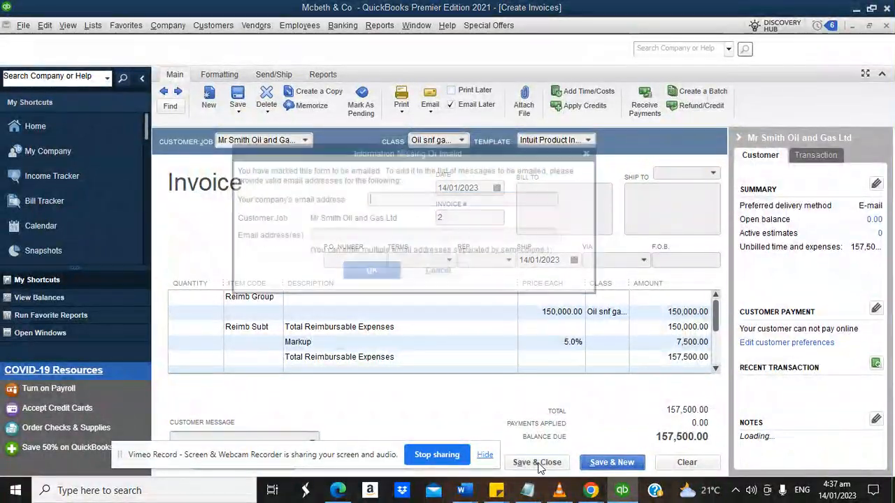
pyautogui.click(363, 273)
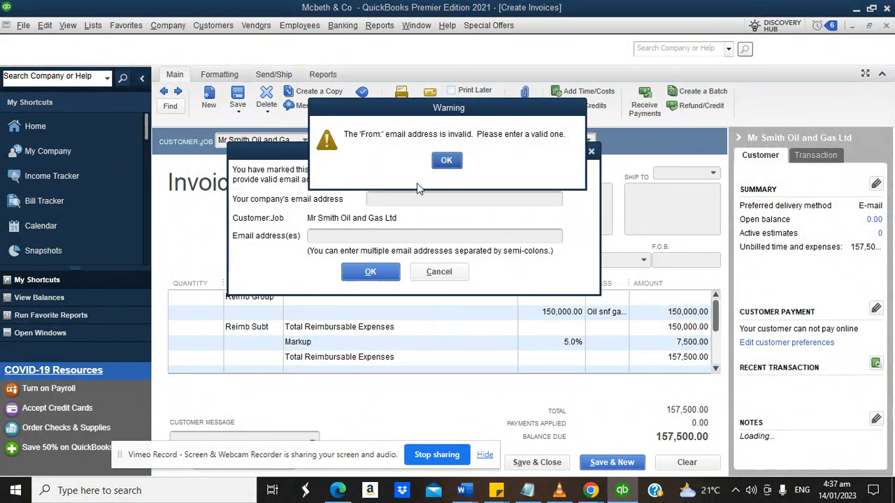
pyautogui.click(441, 160)
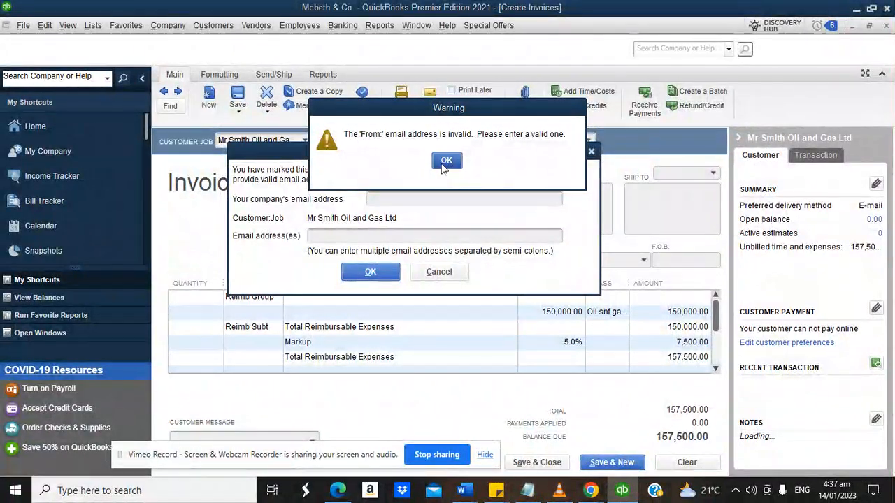
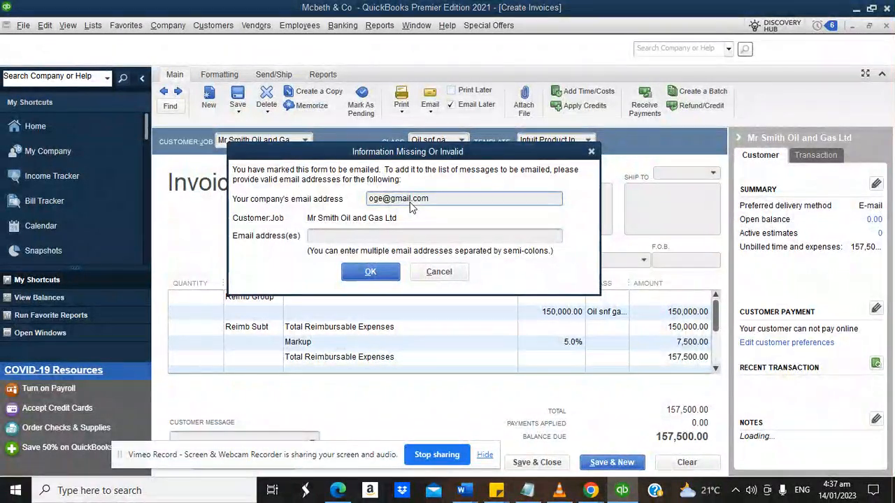
# Enter the company and customer email addresses, save, and decline creating an Outlook profile.
pyautogui.click(378, 273)
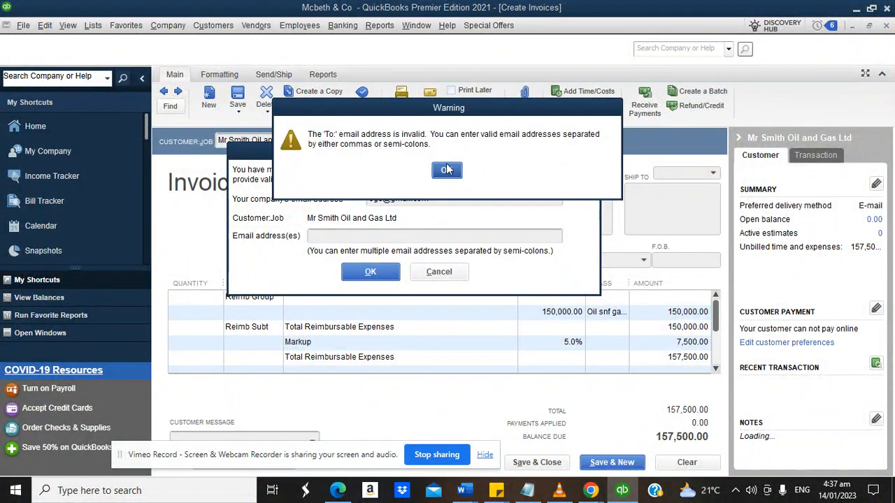
pyautogui.click(446, 168)
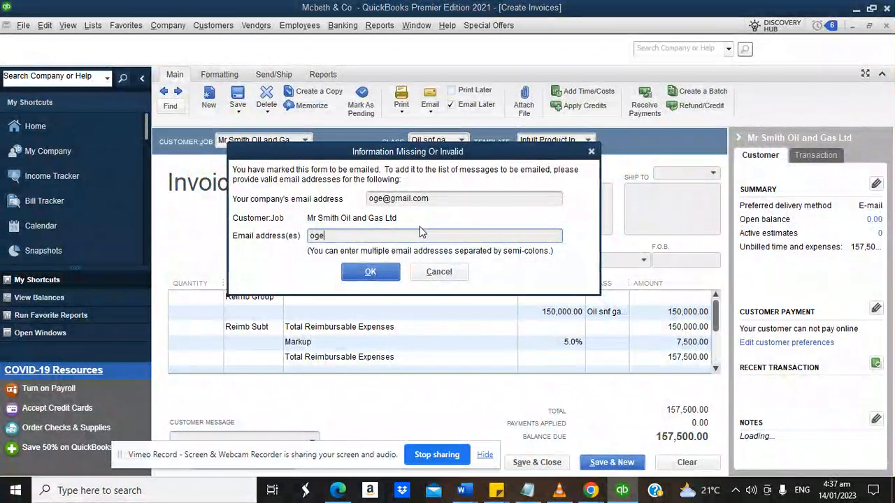
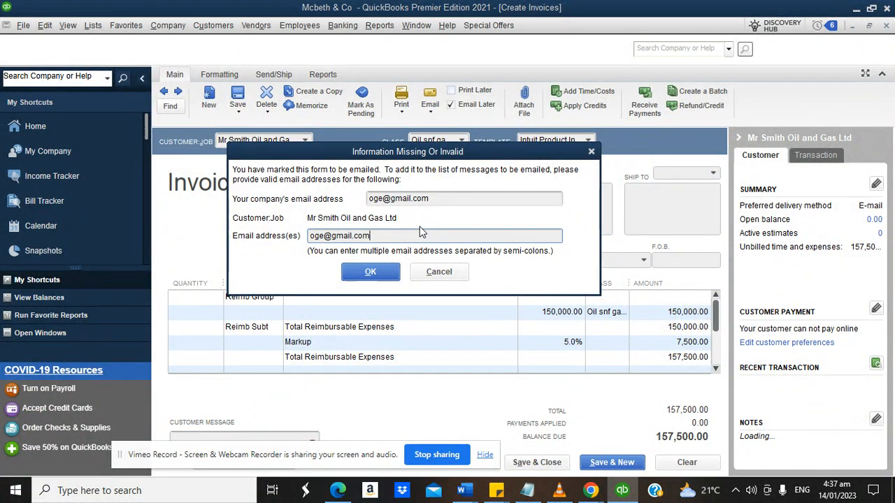
pyautogui.click(370, 272)
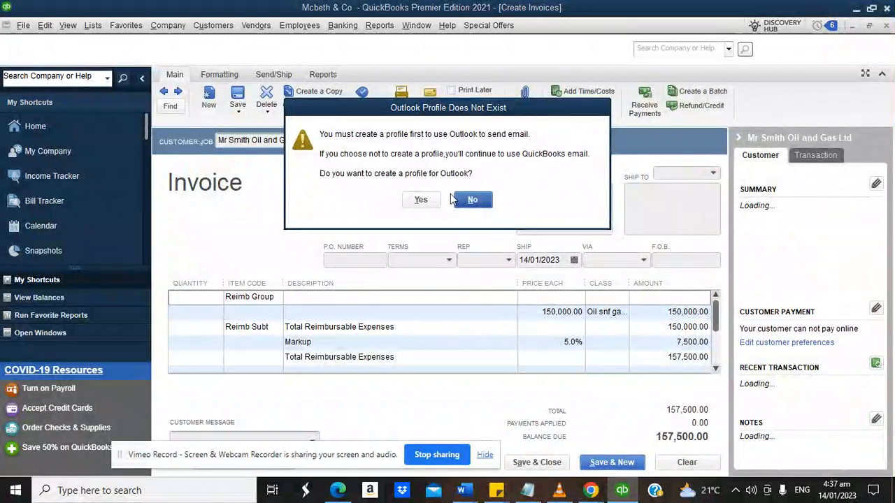
pyautogui.click(463, 204)
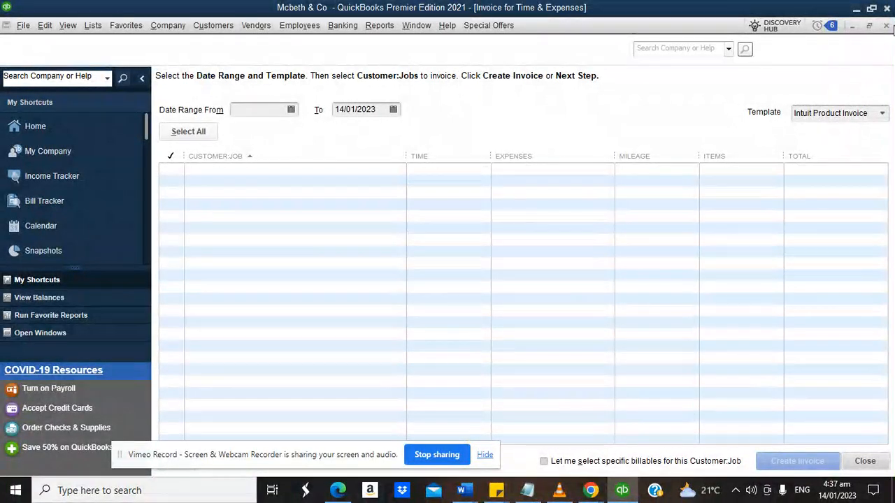
# Review the Profit & Loss Standard report for January 1–14, 2023, then go back Home.
pyautogui.click(887, 26)
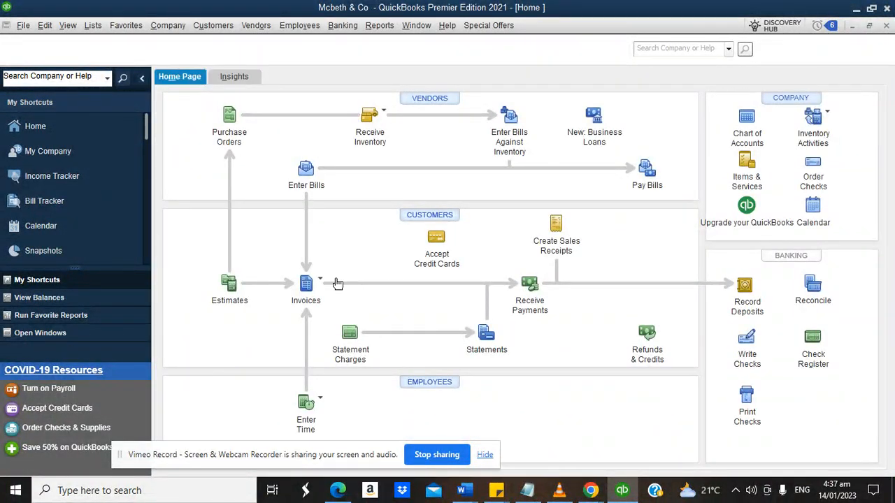
pyautogui.click(380, 25)
pyautogui.moveTo(416, 128)
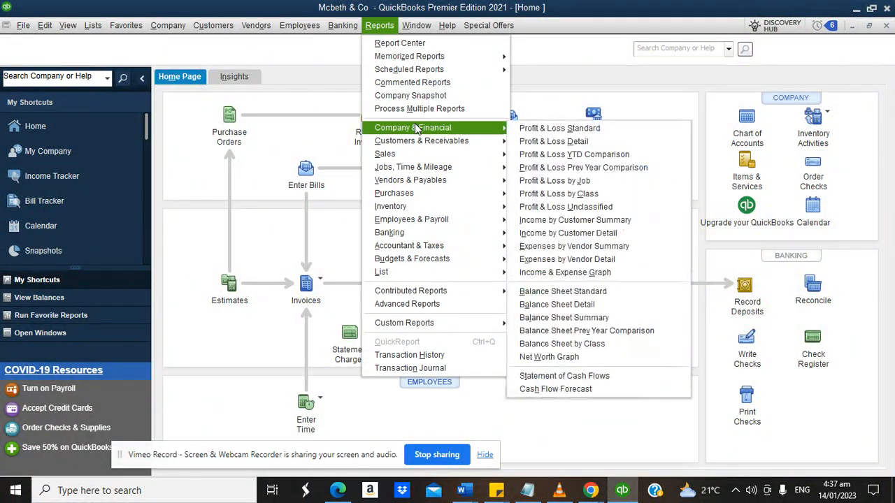
pyautogui.click(560, 128)
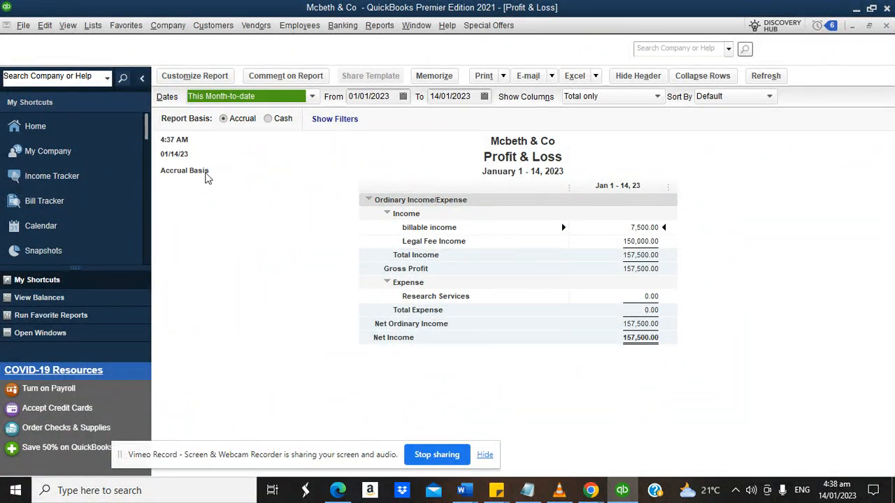
pyautogui.click(85, 133)
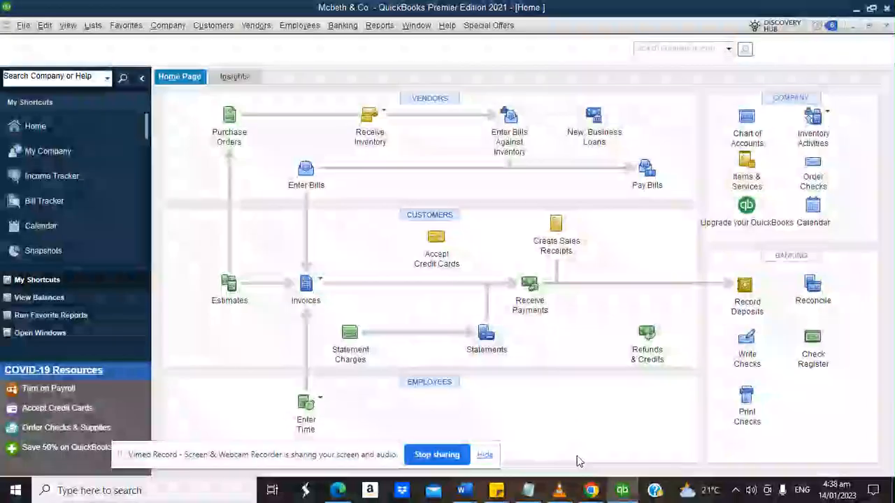
pyautogui.moveTo(591, 494)
pyautogui.click(461, 441)
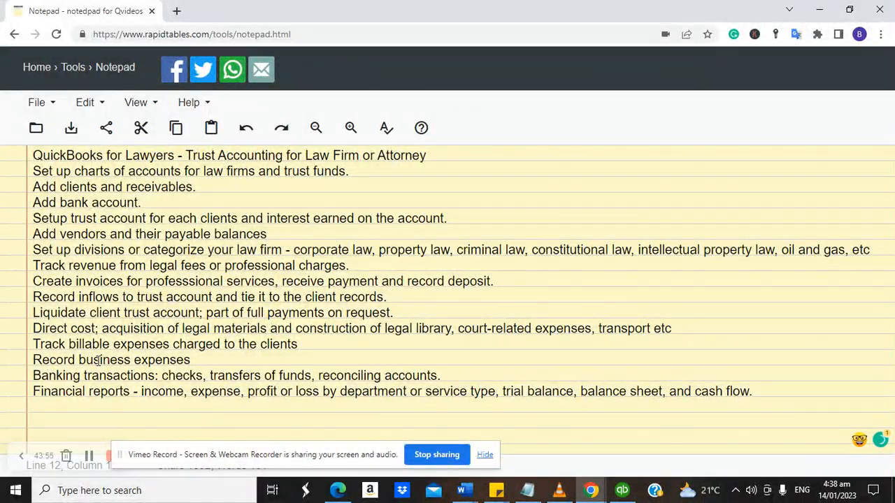
pyautogui.click(622, 490)
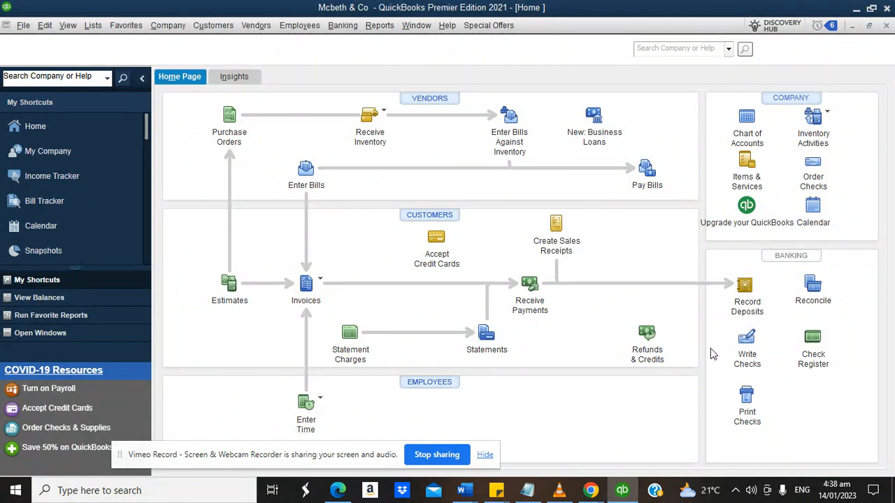
# Start a new check paid from the Chase Bank account.
pyautogui.click(747, 339)
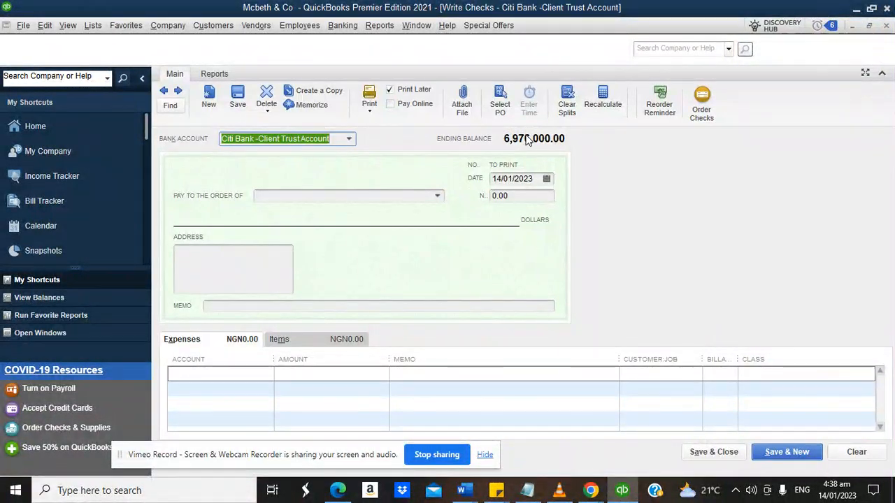
pyautogui.click(348, 138)
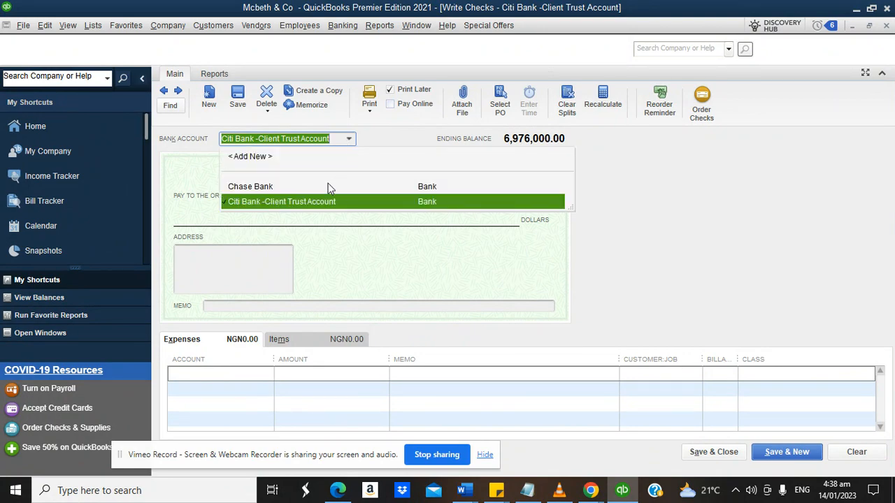
pyautogui.click(283, 186)
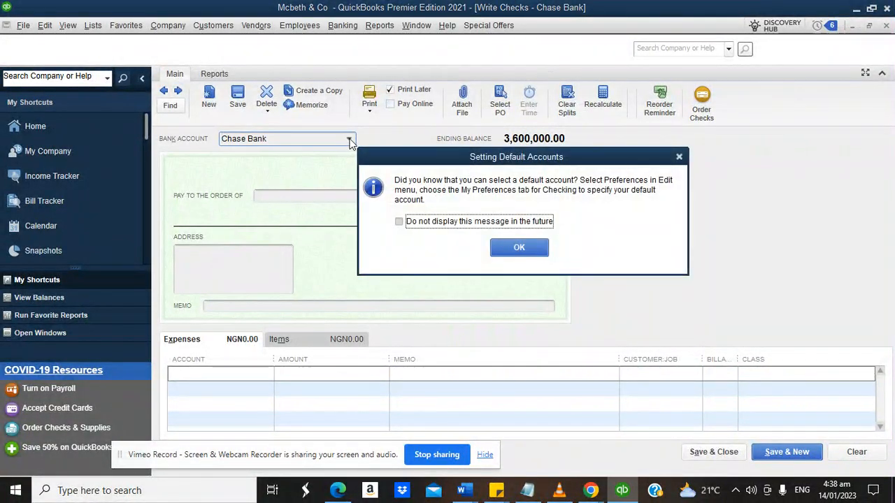
pyautogui.click(521, 246)
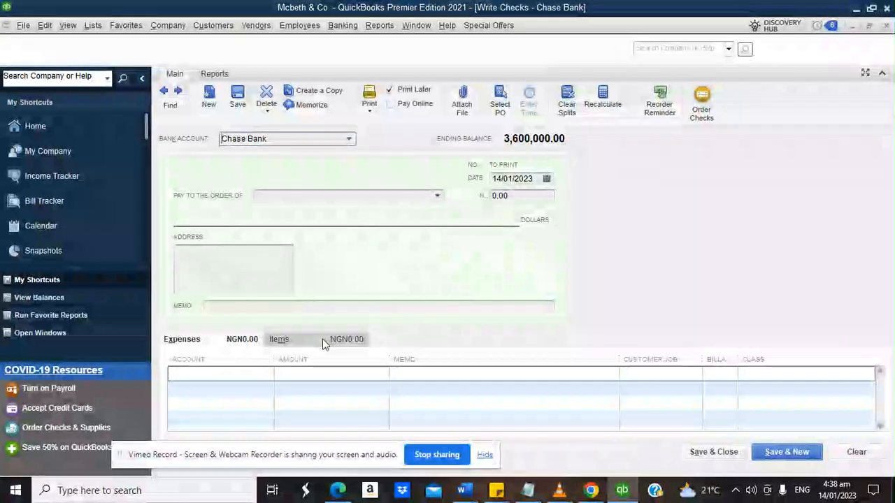
pyautogui.click(270, 375)
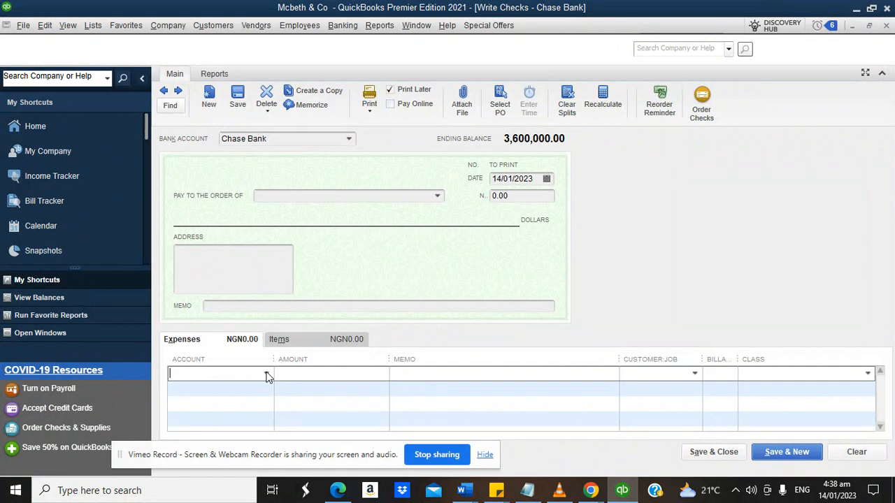
pyautogui.click(349, 140)
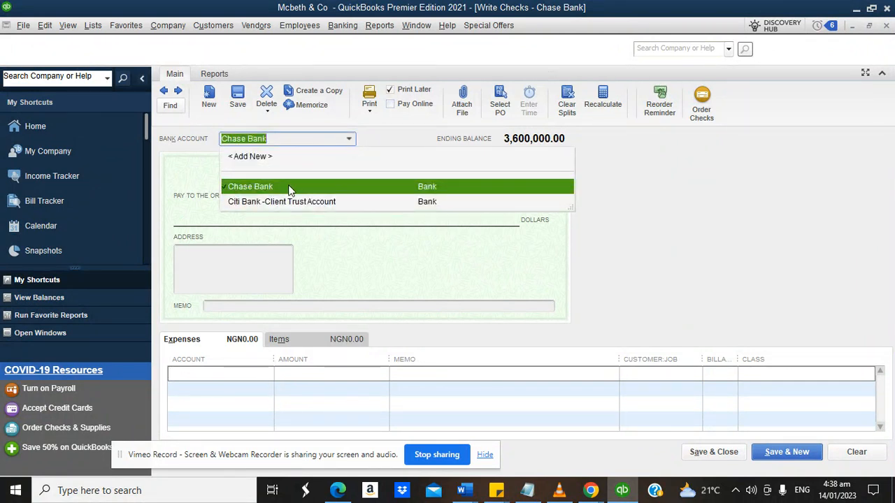
pyautogui.click(279, 186)
# Charge the check's expense line to Continuing Education.
pyautogui.click(267, 378)
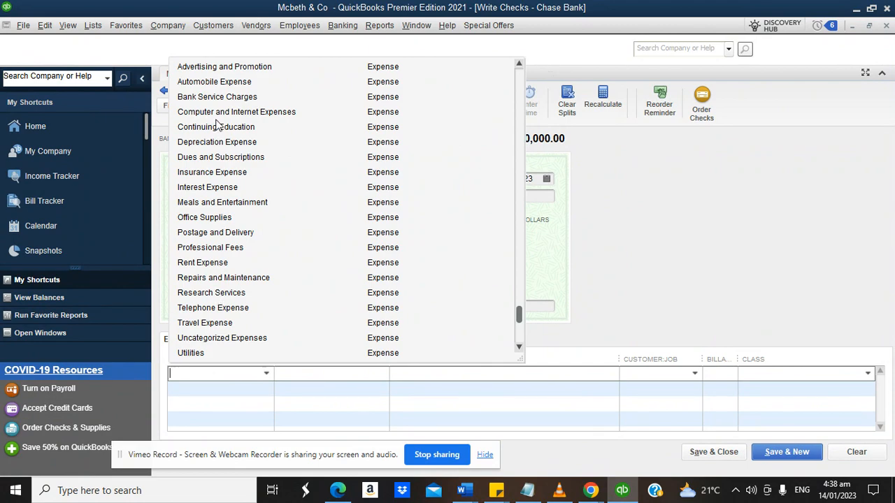
pyautogui.click(594, 307)
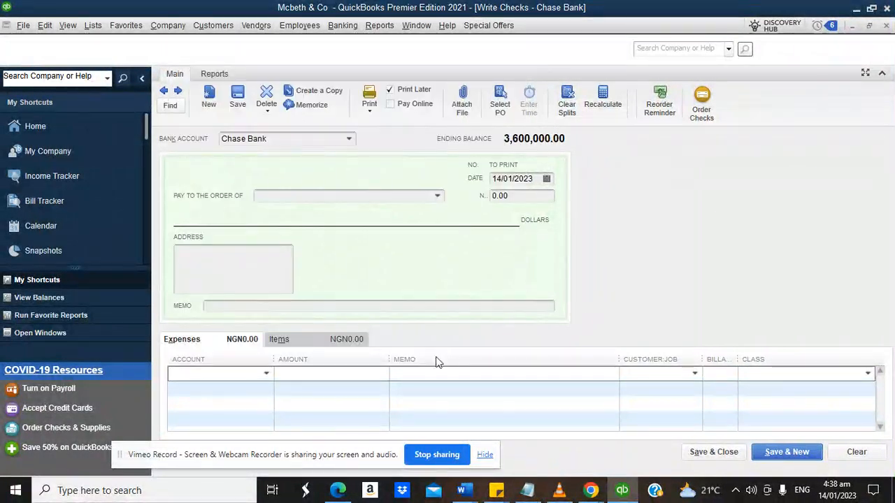
pyautogui.click(268, 374)
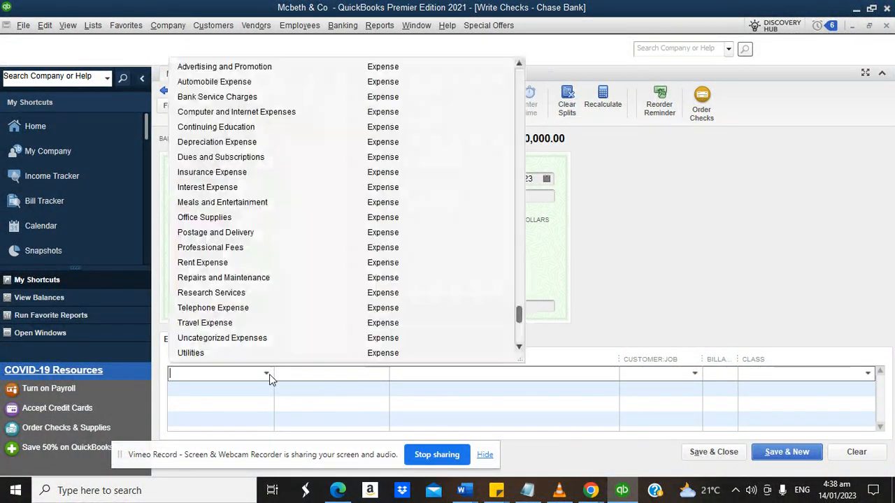
pyautogui.click(213, 128)
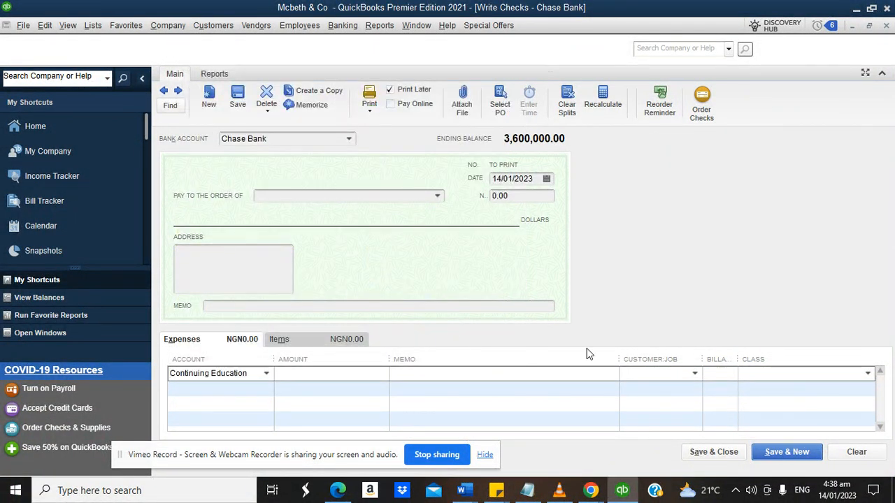
# Tag the line with the client customer, not billable, class Client trust, and save.
pyautogui.click(689, 372)
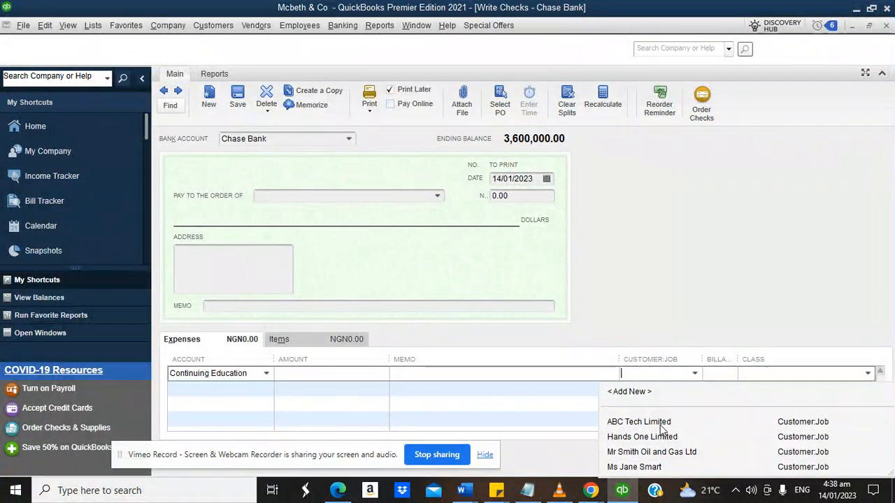
pyautogui.click(634, 467)
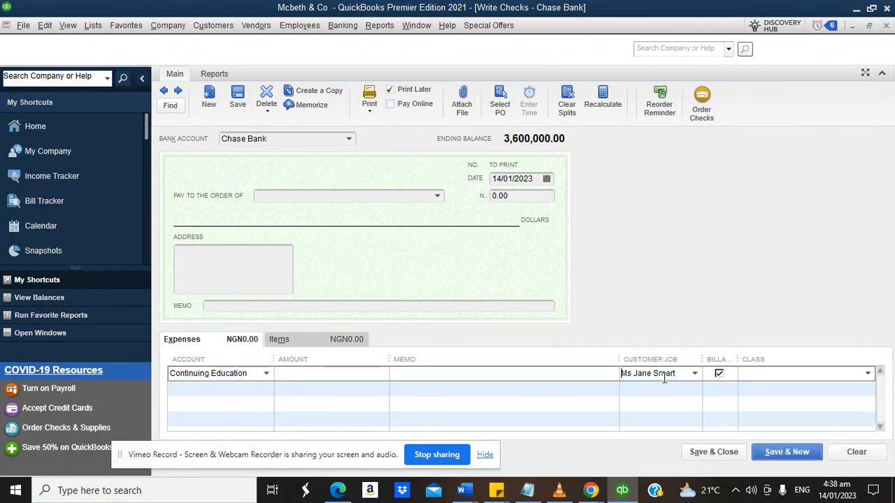
pyautogui.click(719, 374)
pyautogui.click(867, 373)
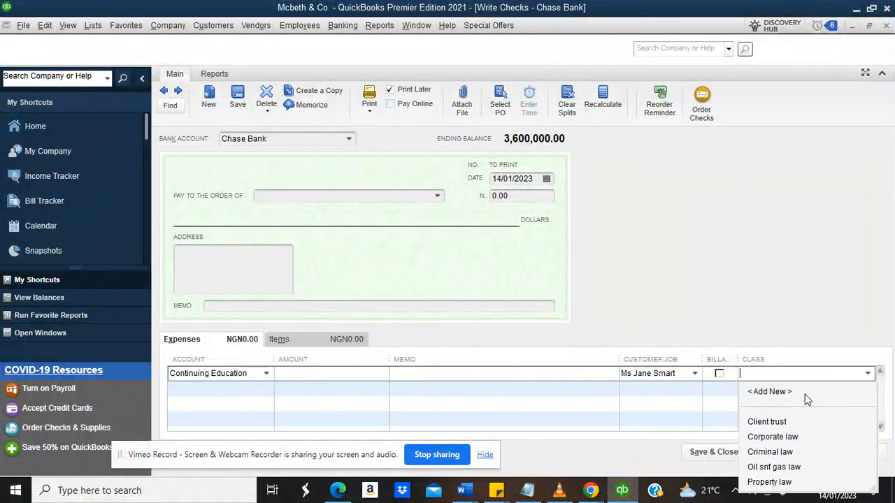
pyautogui.click(792, 421)
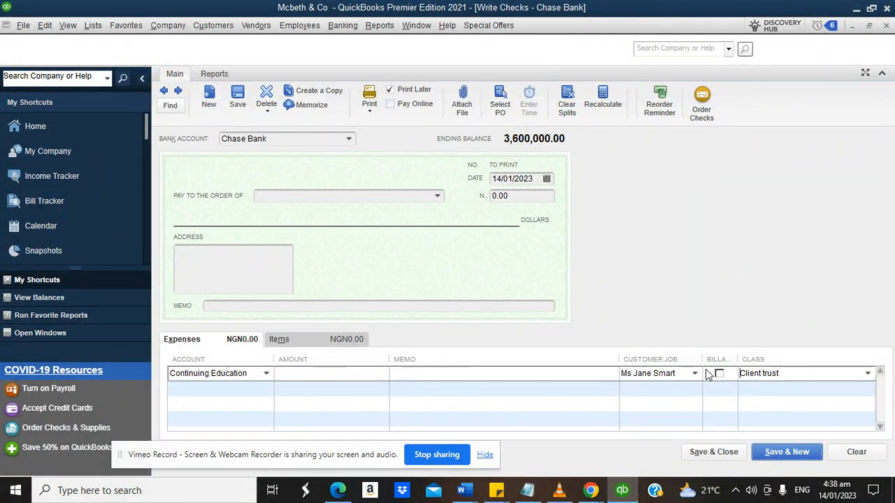
pyautogui.click(715, 451)
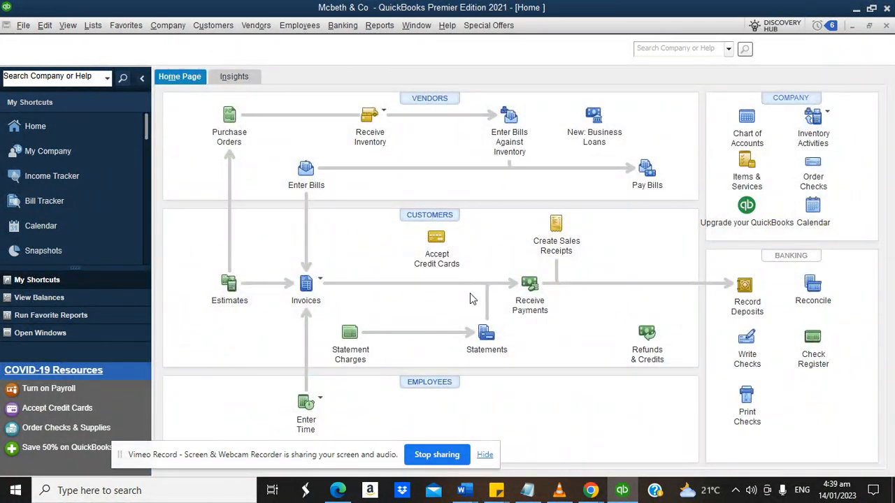
pyautogui.click(306, 173)
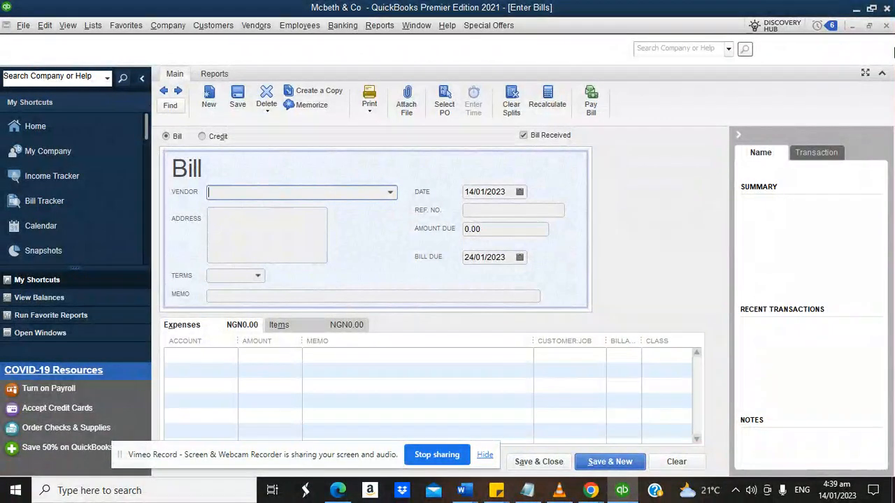
pyautogui.click(886, 25)
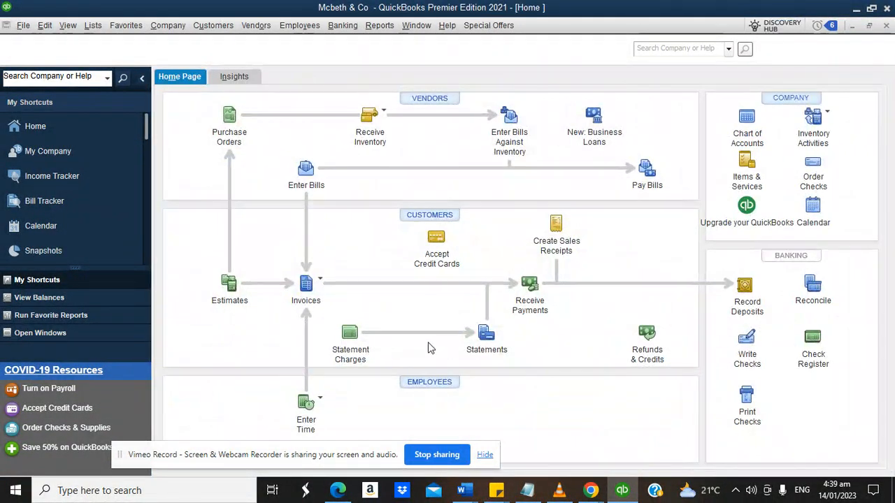
pyautogui.click(343, 25)
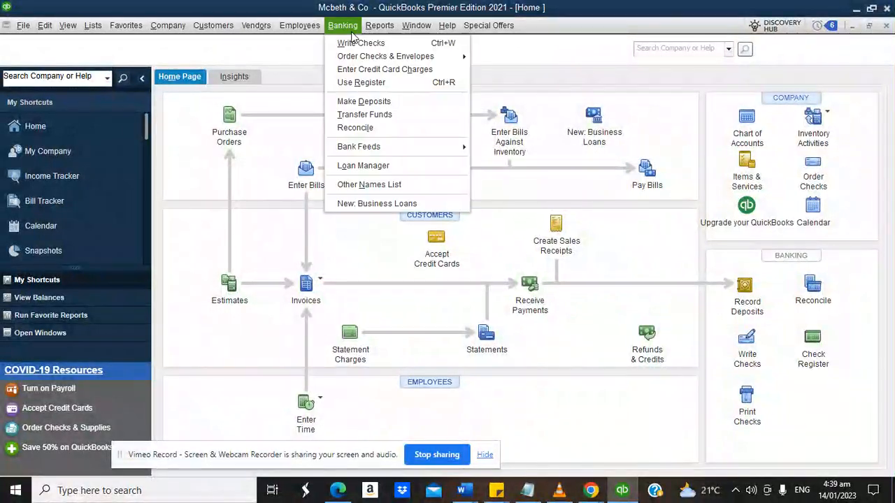
pyautogui.click(364, 114)
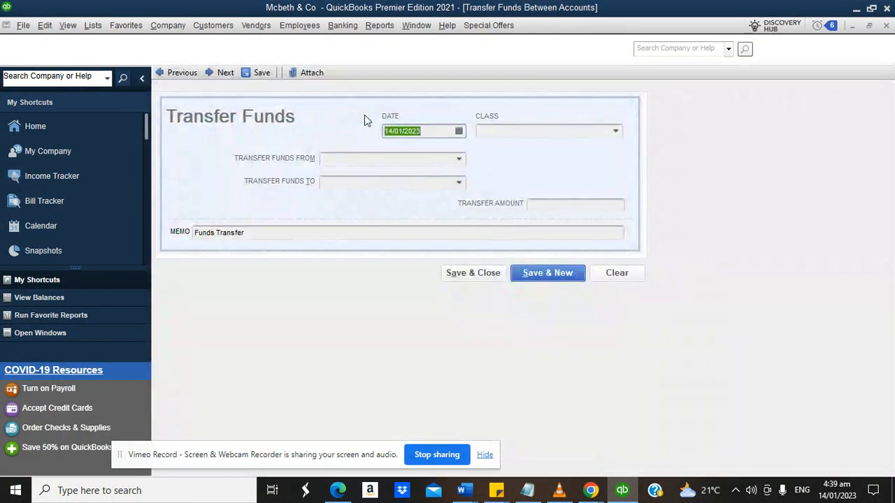
pyautogui.click(460, 160)
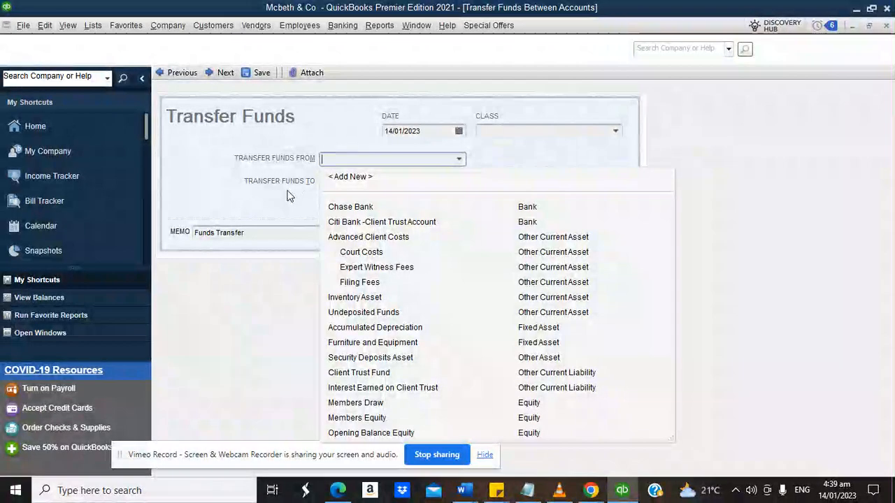
pyautogui.click(285, 194)
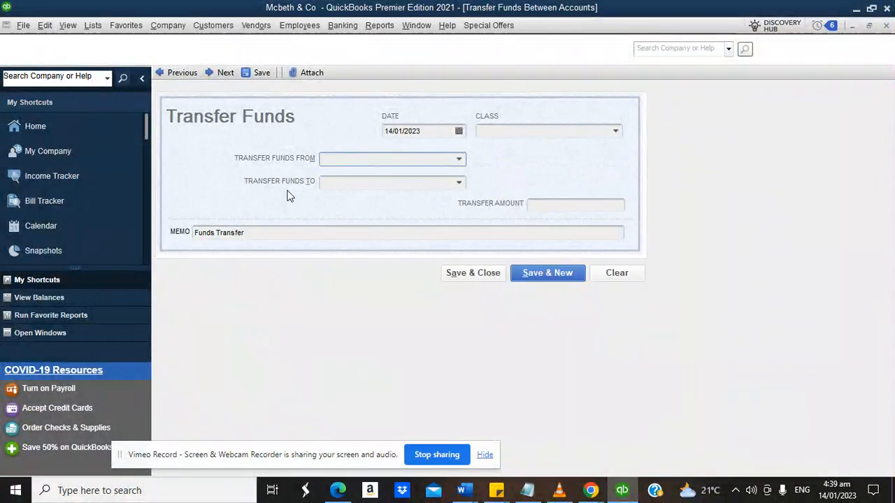
pyautogui.click(459, 160)
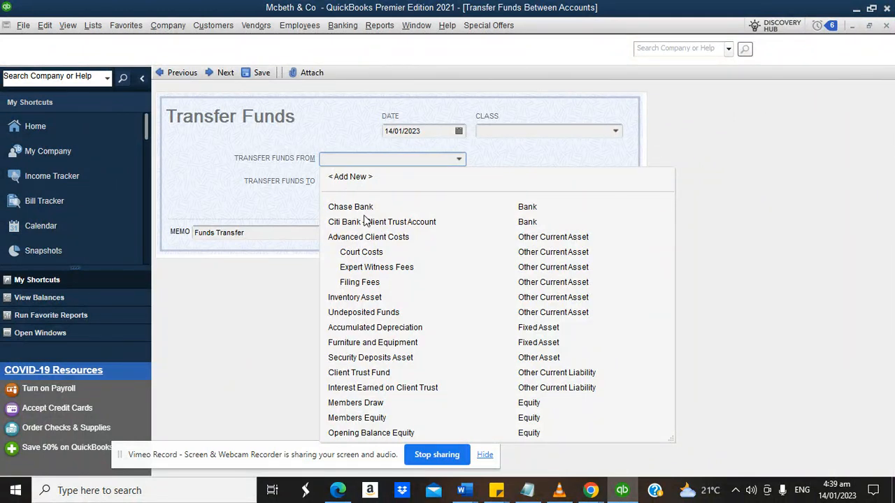
pyautogui.click(311, 207)
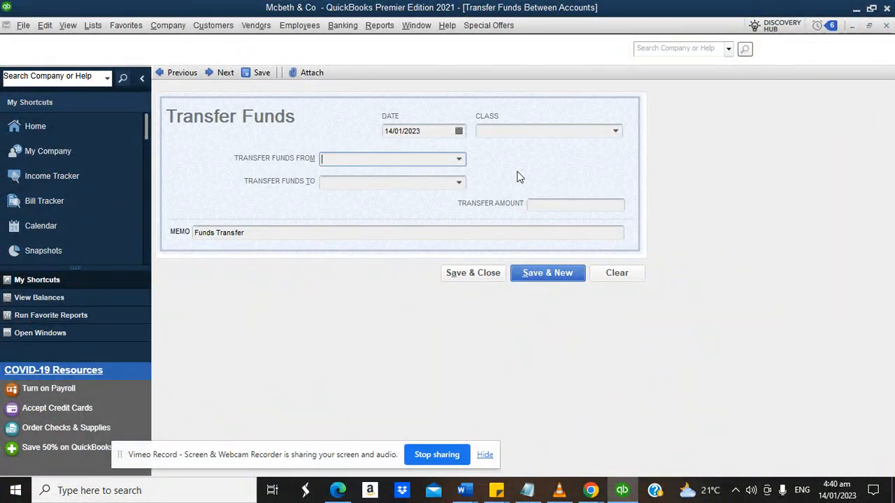
pyautogui.click(61, 124)
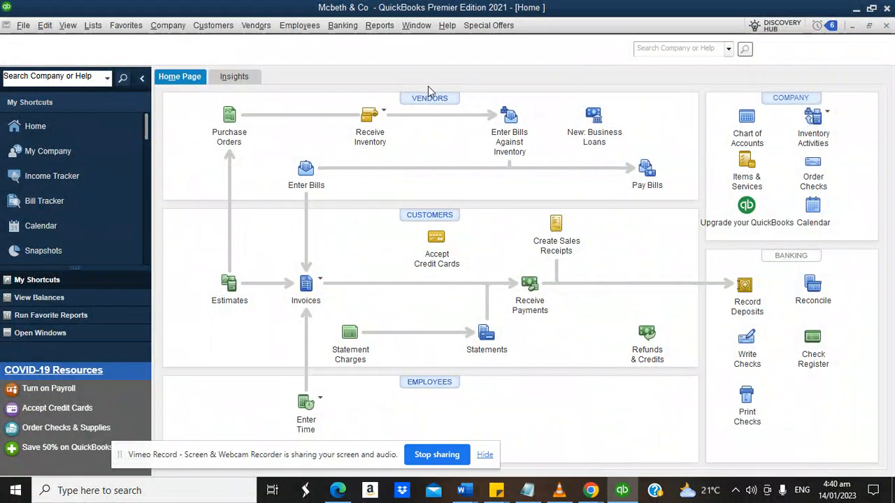
# Run the Statement of Cash Flows for January 1–14, 2023, ending with 10,576,000.00 cash.
pyautogui.click(380, 26)
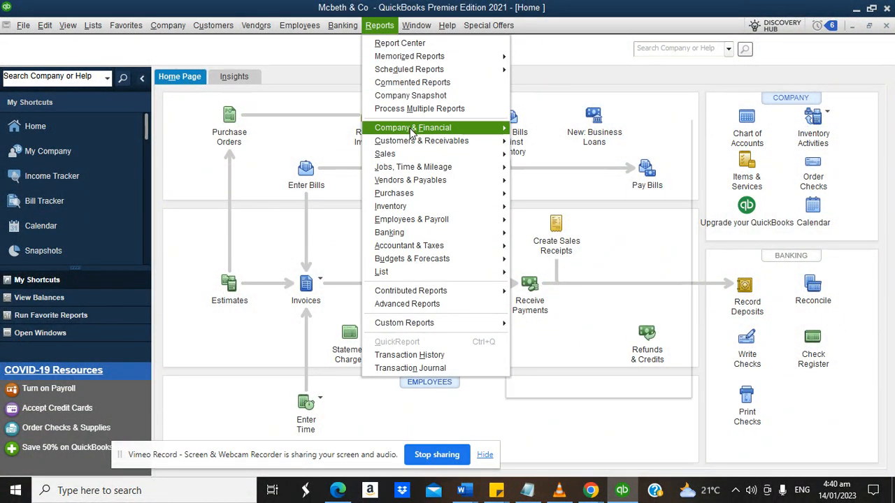
pyautogui.moveTo(411, 128)
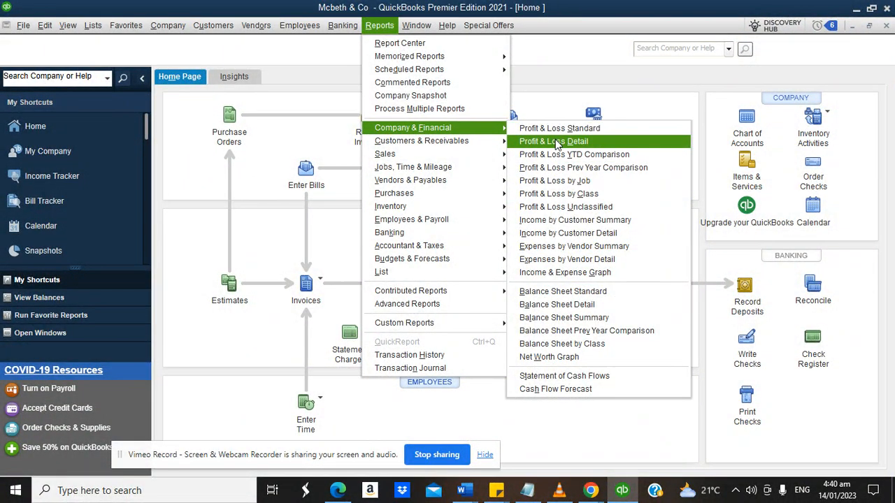
pyautogui.click(573, 377)
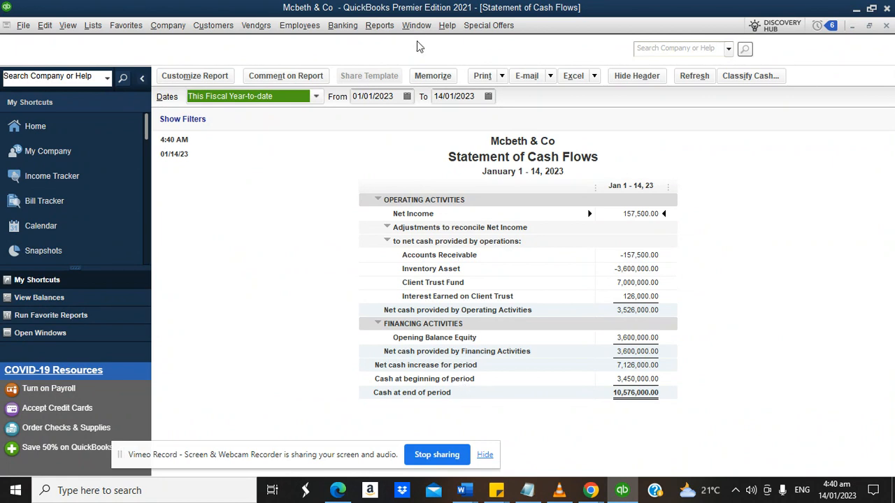
pyautogui.click(380, 25)
# Open Company Snapshot and scroll through its income trends, account balances and customers owing money.
pyautogui.moveTo(446, 132)
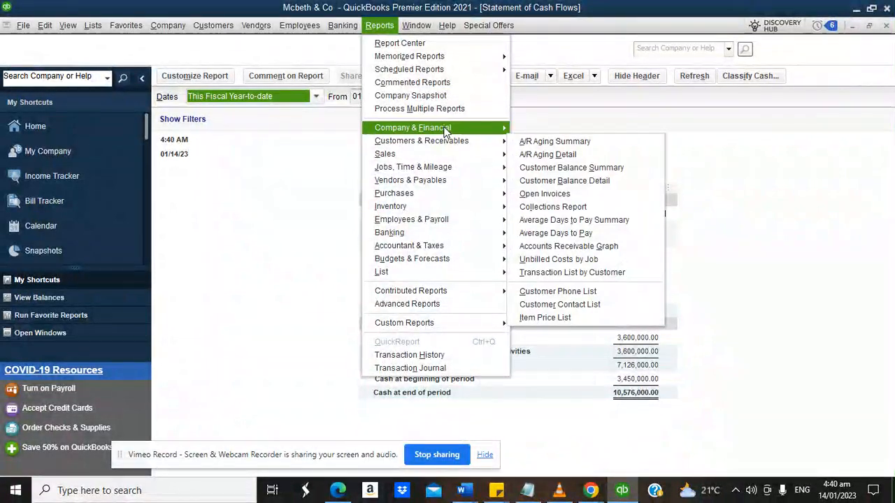
pyautogui.click(418, 95)
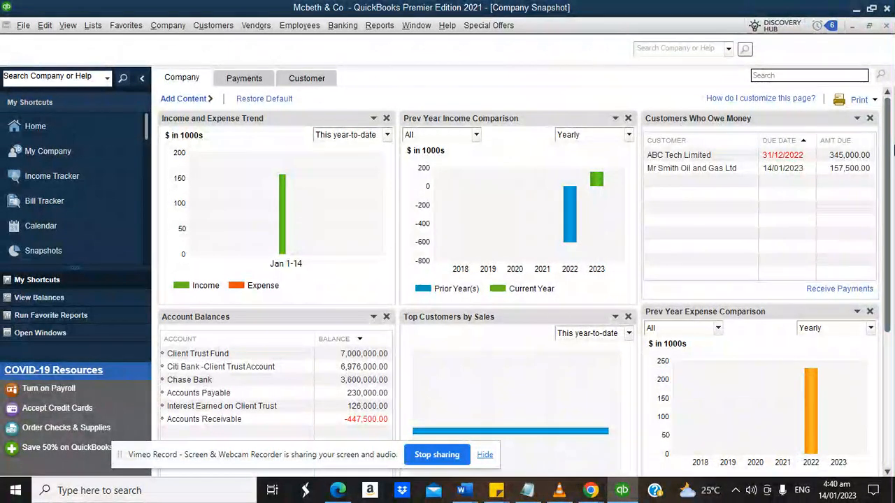
pyautogui.moveTo(889, 153); pyautogui.dragTo(894, 239)
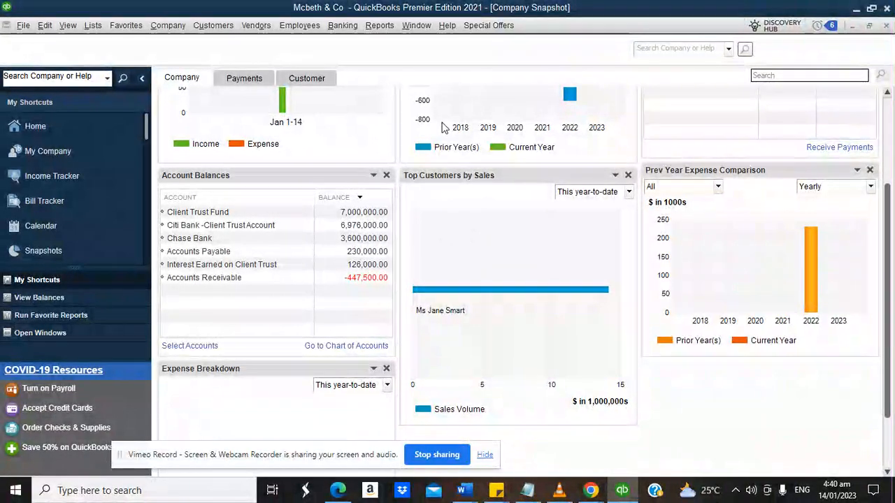
pyautogui.click(381, 29)
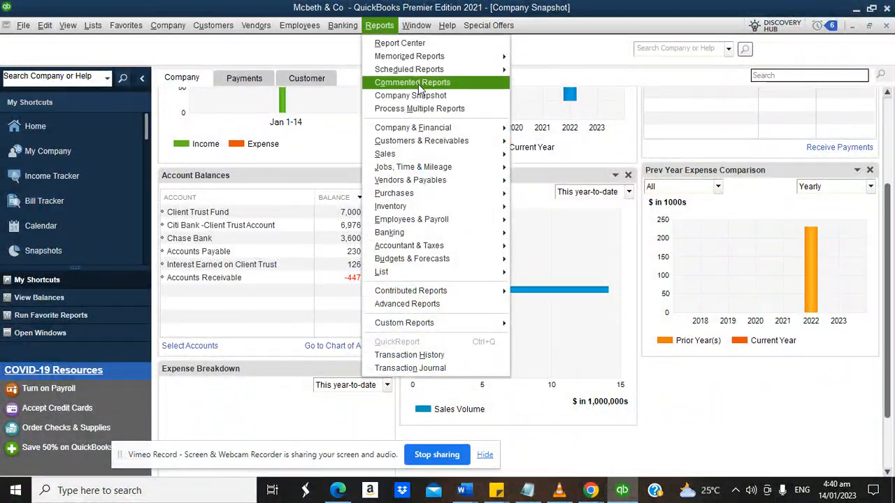
pyautogui.moveTo(427, 130)
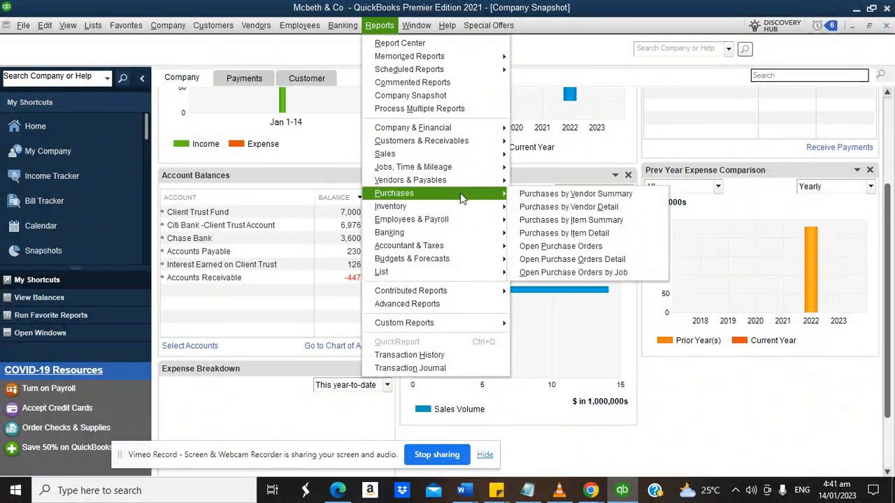
pyautogui.click(626, 145)
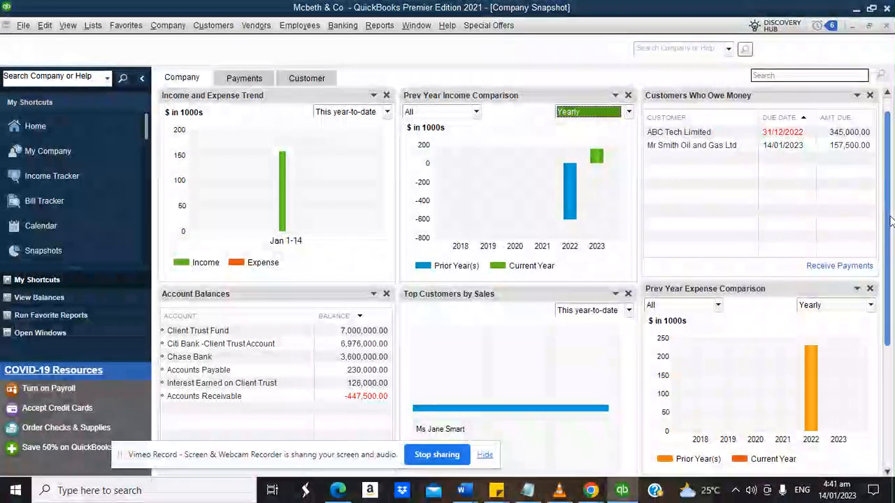
pyautogui.moveTo(888, 210); pyautogui.dragTo(887, 158)
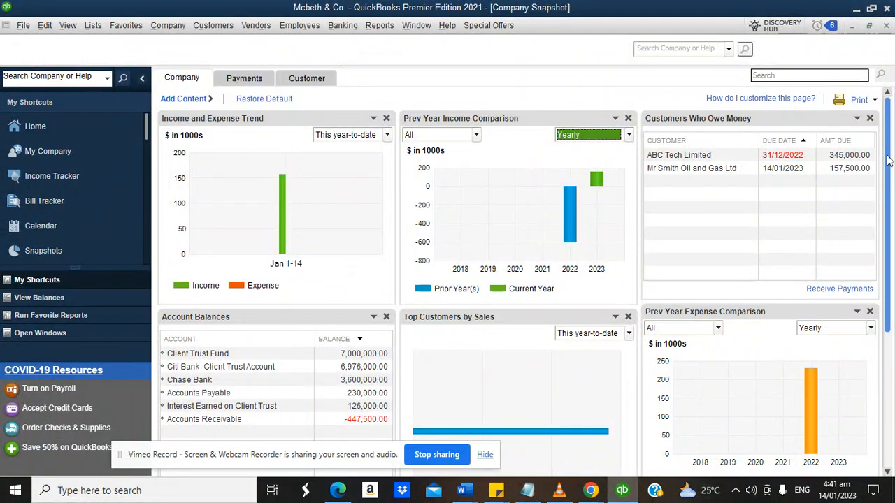